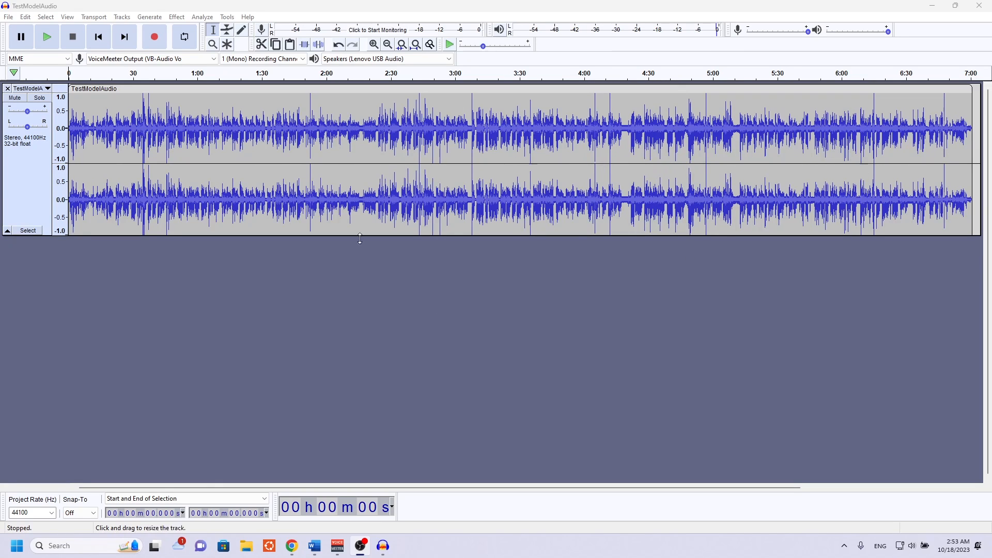
# Play the TestModelAudio track, sampling it from about 0:40 and about 3:35, and stop playback.
pyautogui.press('space')
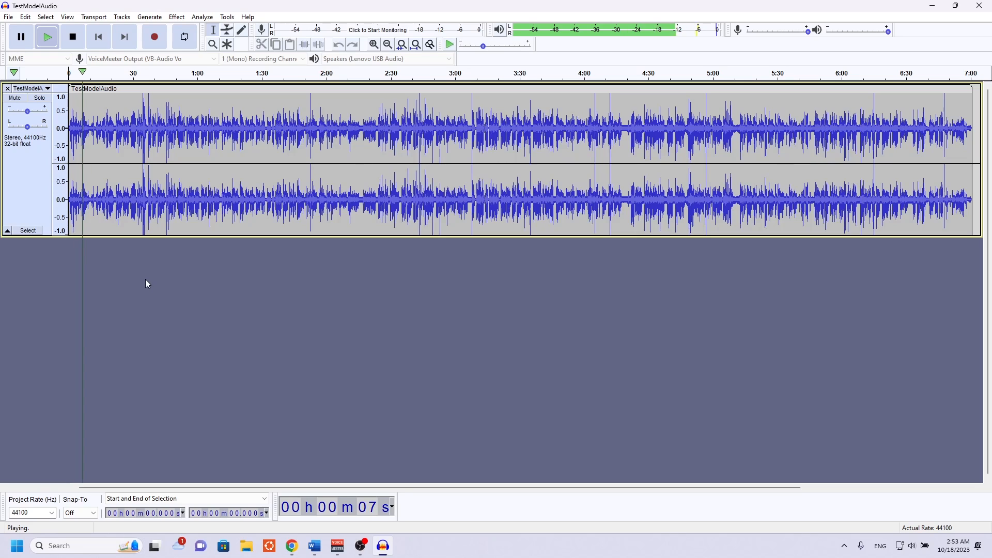
pyautogui.click(152, 73)
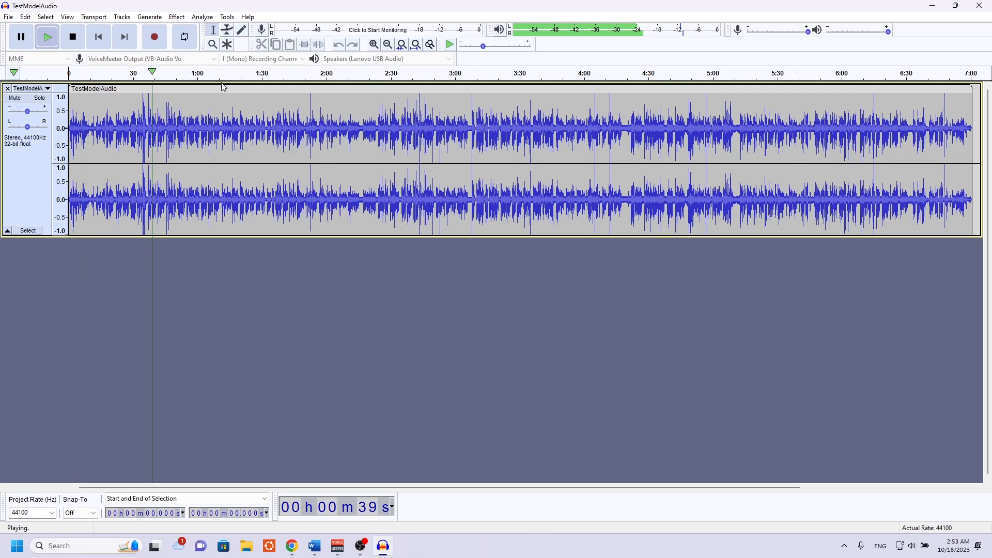
pyautogui.click(531, 81)
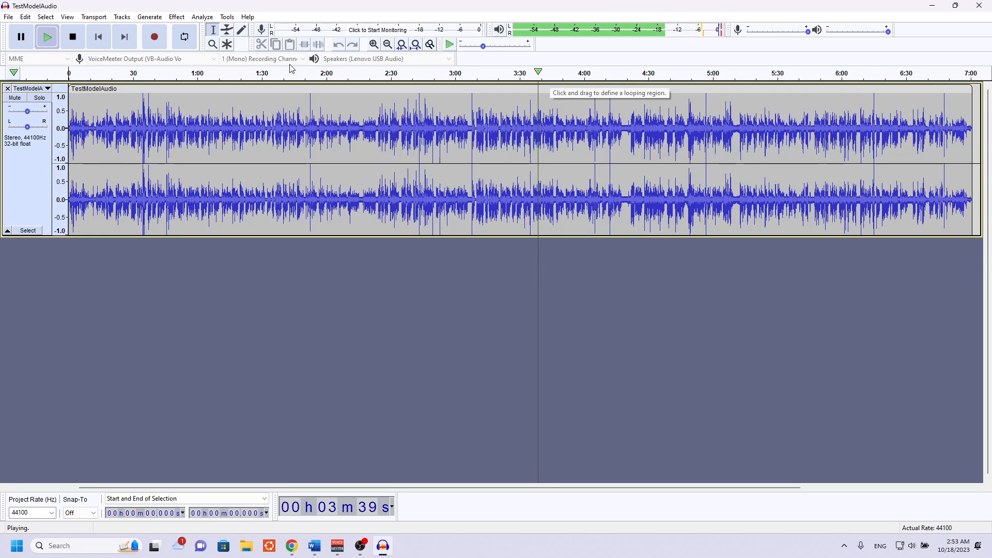
pyautogui.press('space')
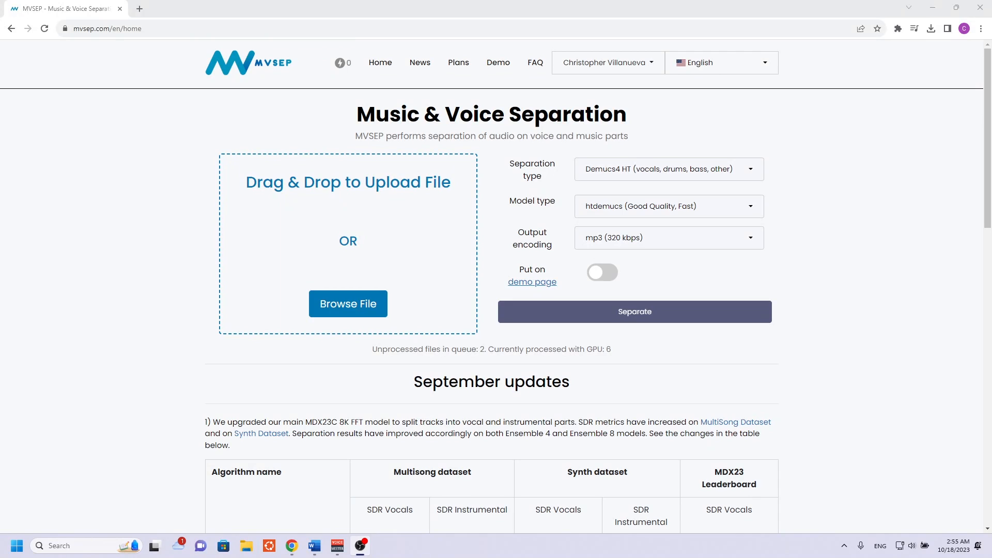
# On the MVSEP site in the browser, upload the TestModelAudio FLAC file from Downloads.
pyautogui.click(351, 308)
pyautogui.click(124, 97)
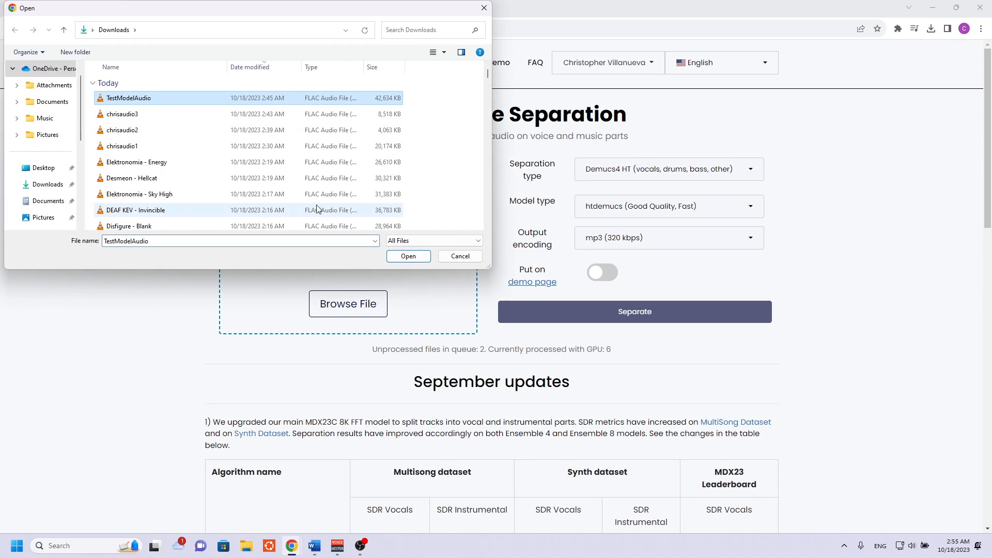
pyautogui.click(405, 254)
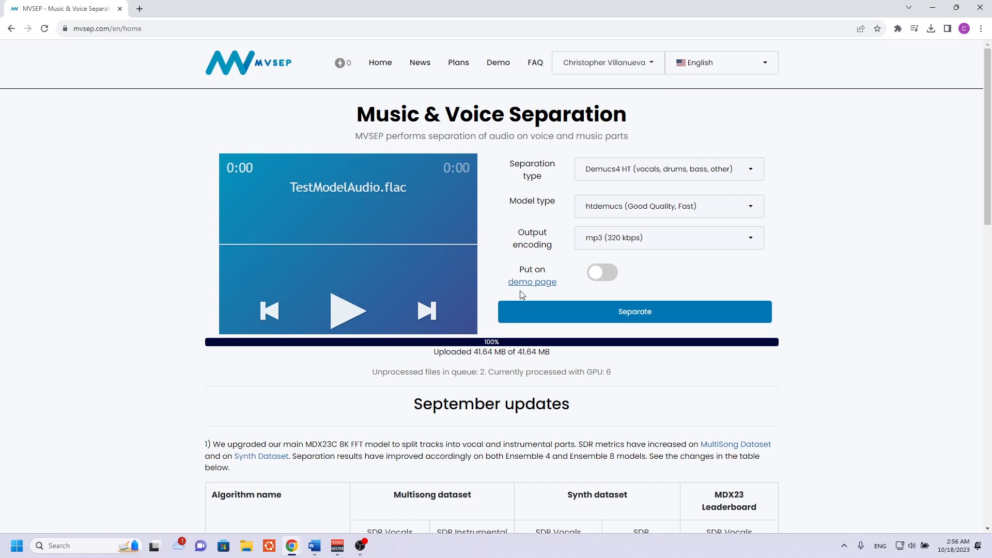
# Separate the uploaded audio using MDX23C (vocals, instrumental) with flac (lossless) output encoding.
pyautogui.click(616, 172)
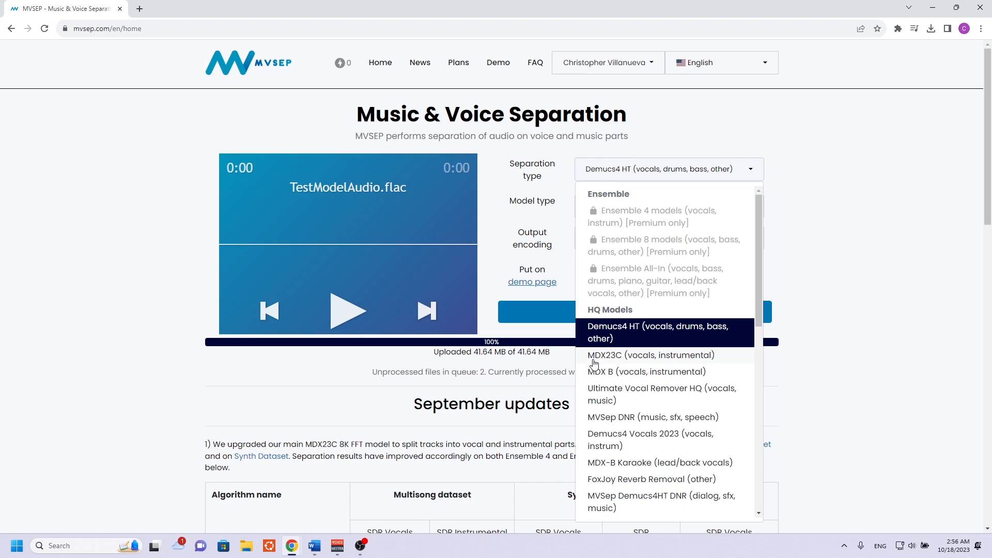
pyautogui.click(614, 360)
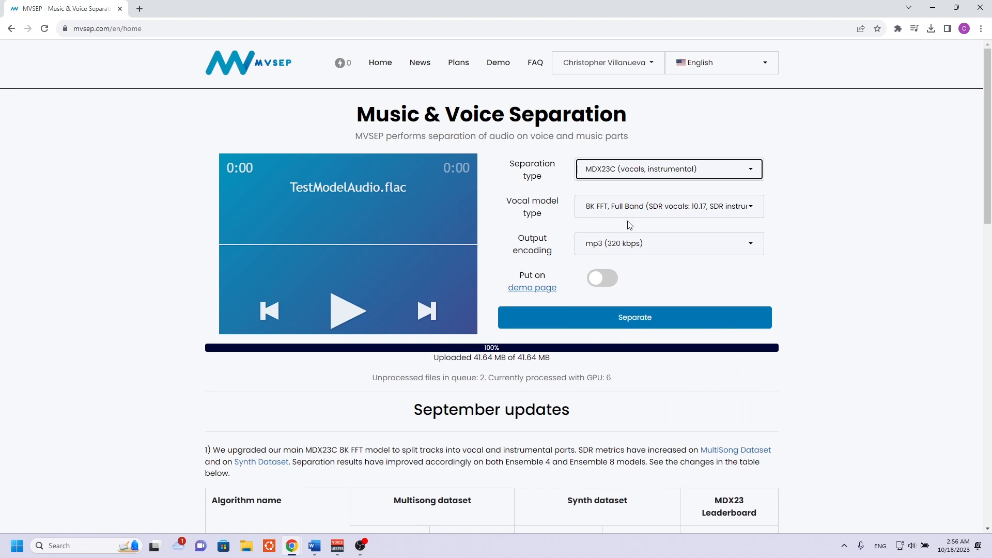
pyautogui.click(630, 243)
pyautogui.click(622, 305)
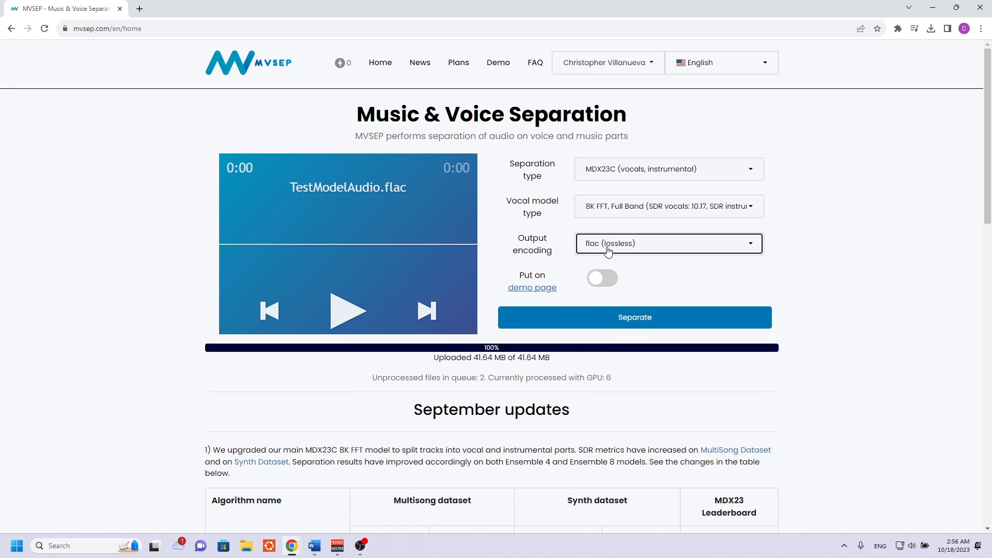
pyautogui.click(622, 317)
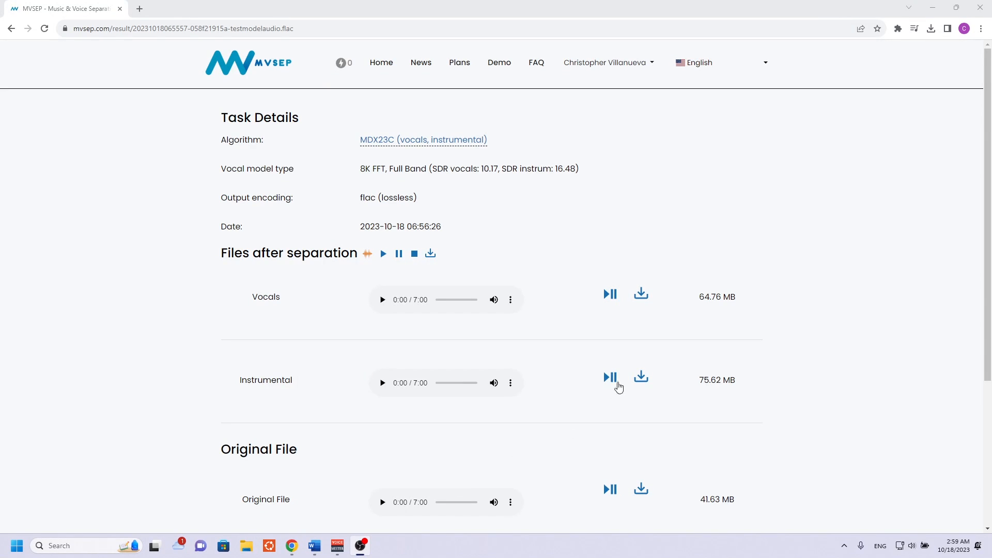
# Download the MDX23C vocals file and upload it as the source for a new separation.
pyautogui.click(643, 299)
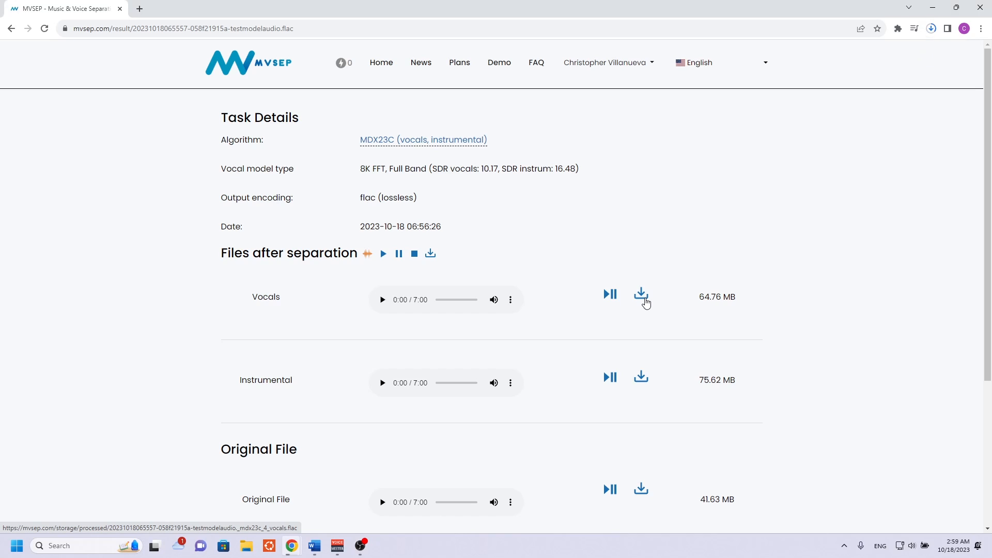
pyautogui.click(932, 29)
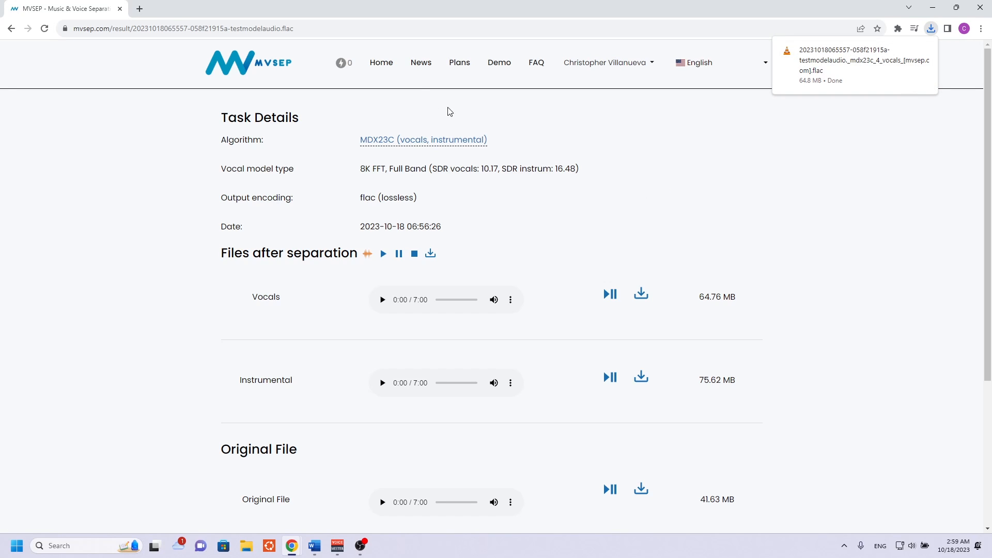
pyautogui.click(381, 63)
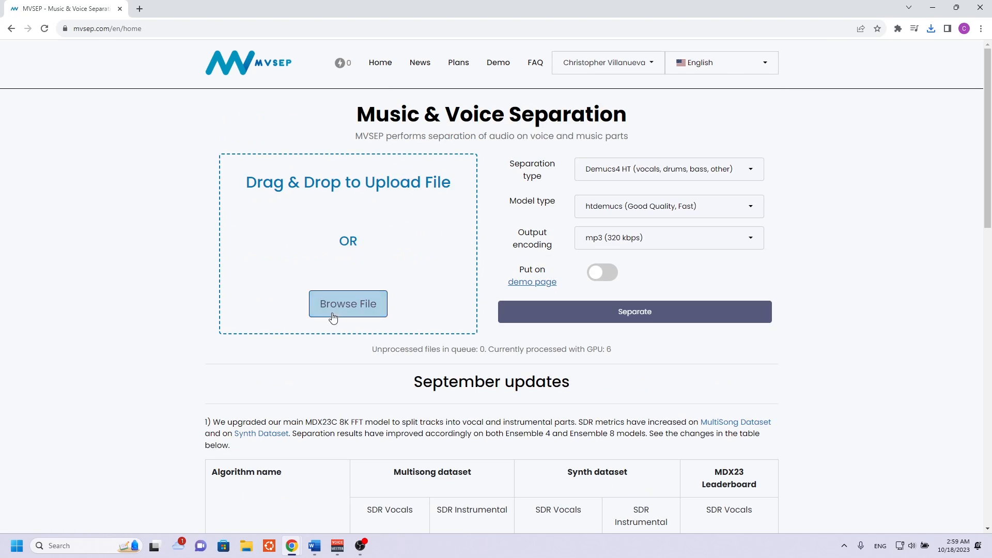
pyautogui.click(332, 310)
pyautogui.click(186, 102)
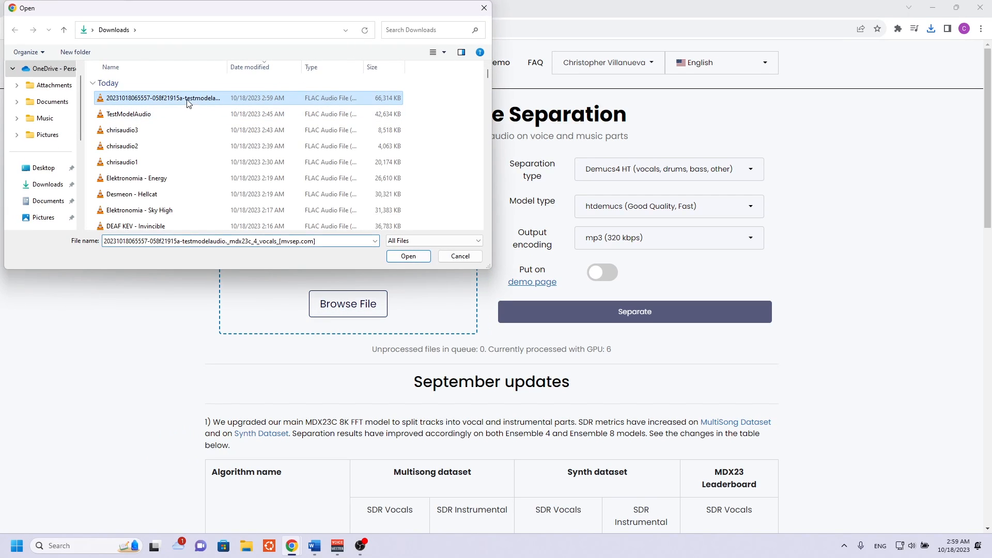
pyautogui.doubleClick(257, 104)
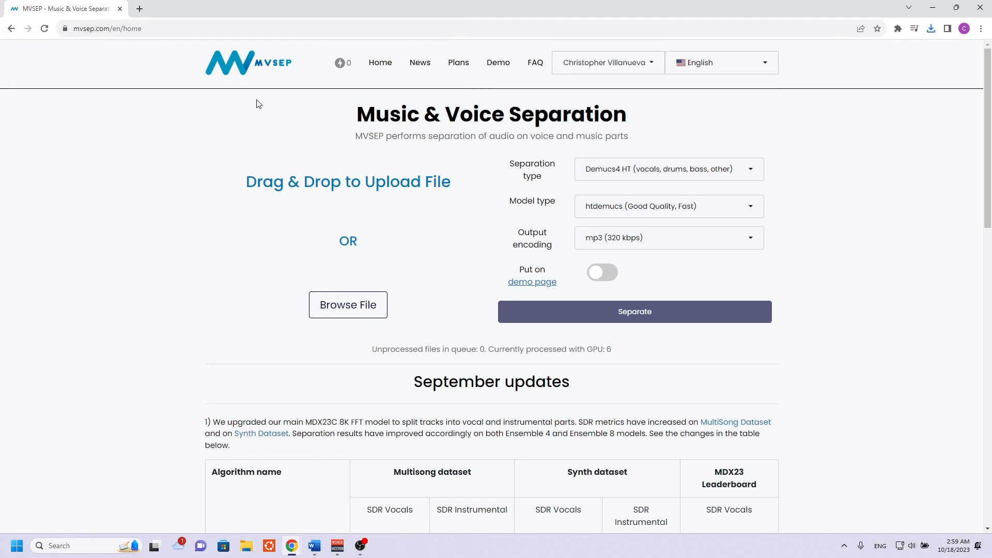
# Separate the MDX23C vocals using MDX B (vocals, instrumental) with the UVR-MDX-NET-Voc_FT model and flac (lossless) output.
pyautogui.click(644, 178)
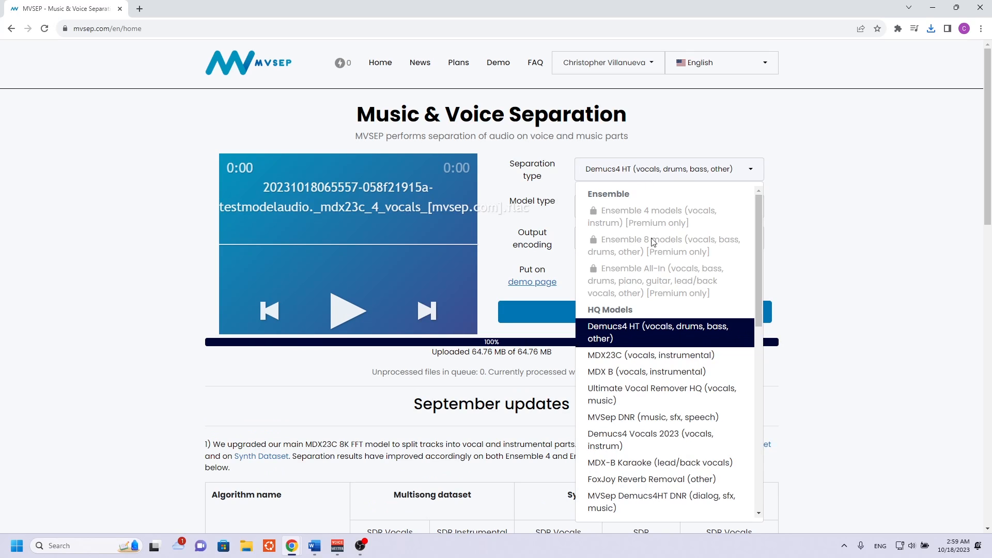
pyautogui.click(612, 373)
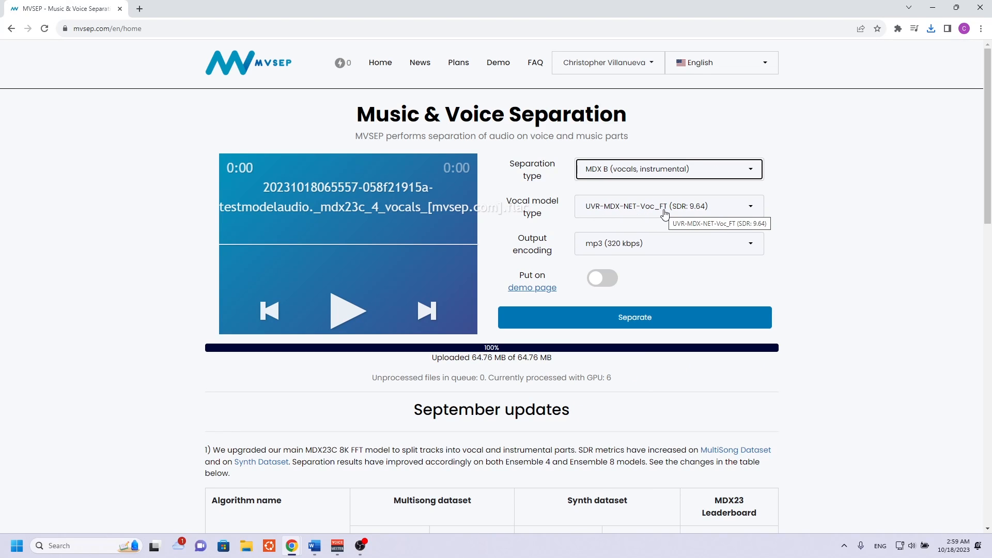
pyautogui.click(665, 241)
pyautogui.click(630, 302)
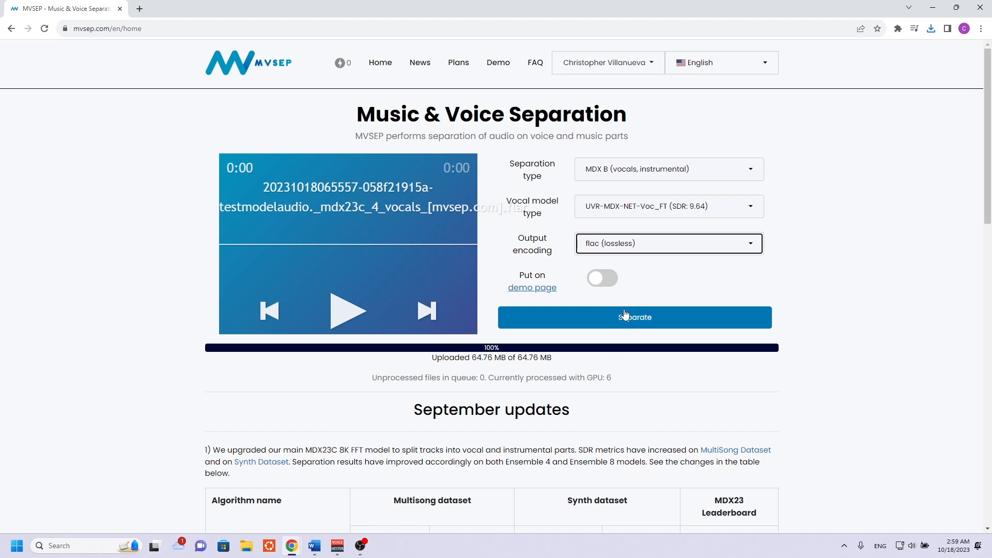
pyautogui.click(626, 317)
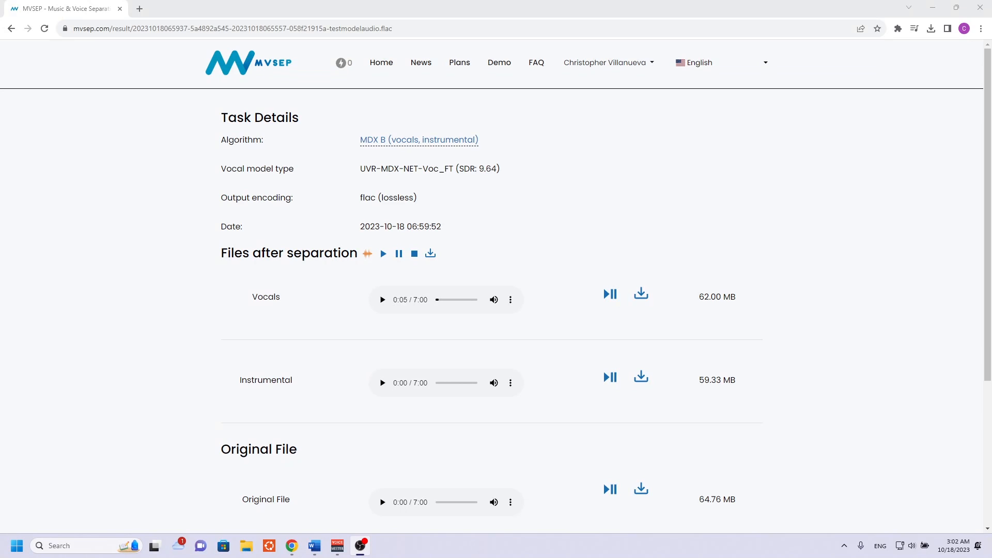
# Download the vocals separated by UVR-MDX-NET-Voc_FT and briefly preview them in the result player.
pyautogui.click(649, 305)
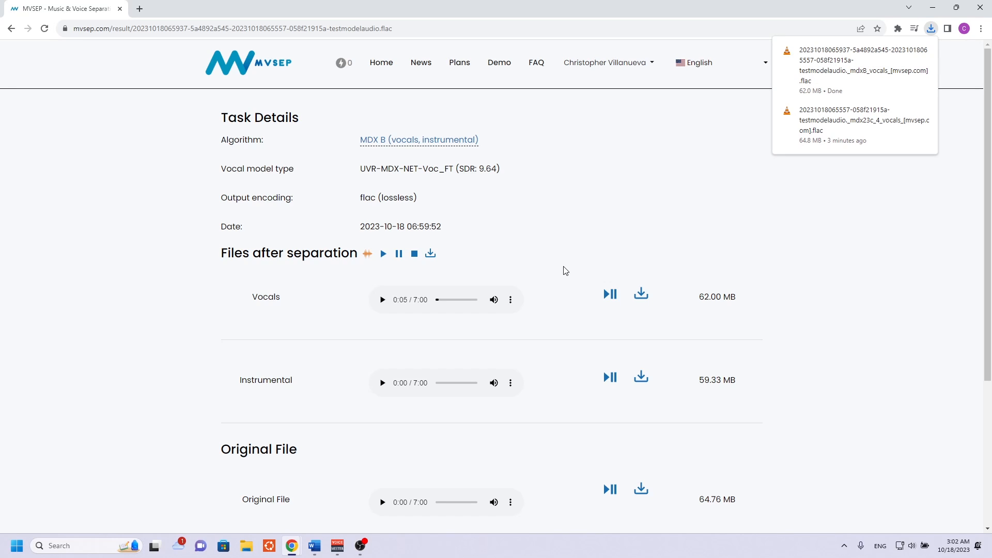
pyautogui.click(383, 301)
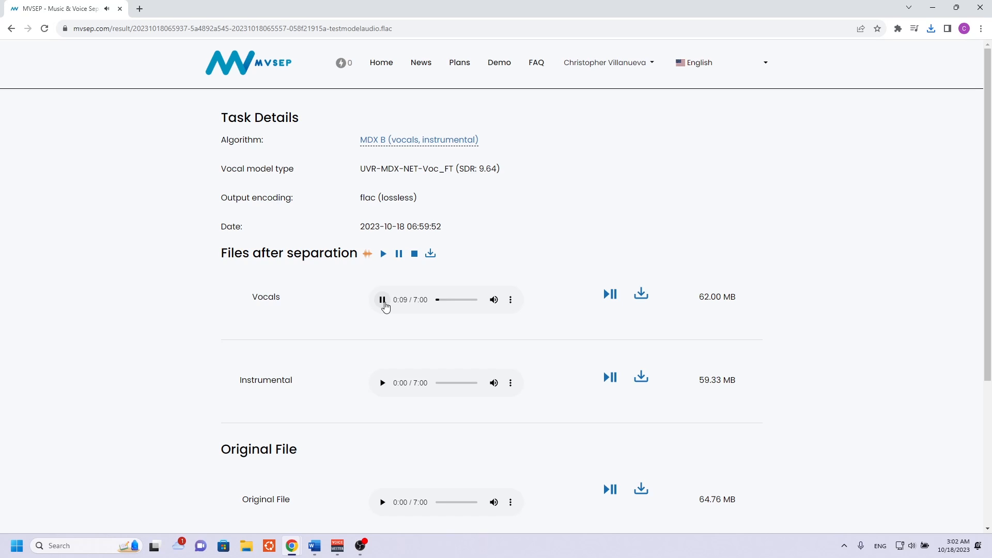
pyautogui.click(383, 300)
# Start a new separation and upload the just-downloaded mdxB vocals file from Downloads.
pyautogui.click(383, 65)
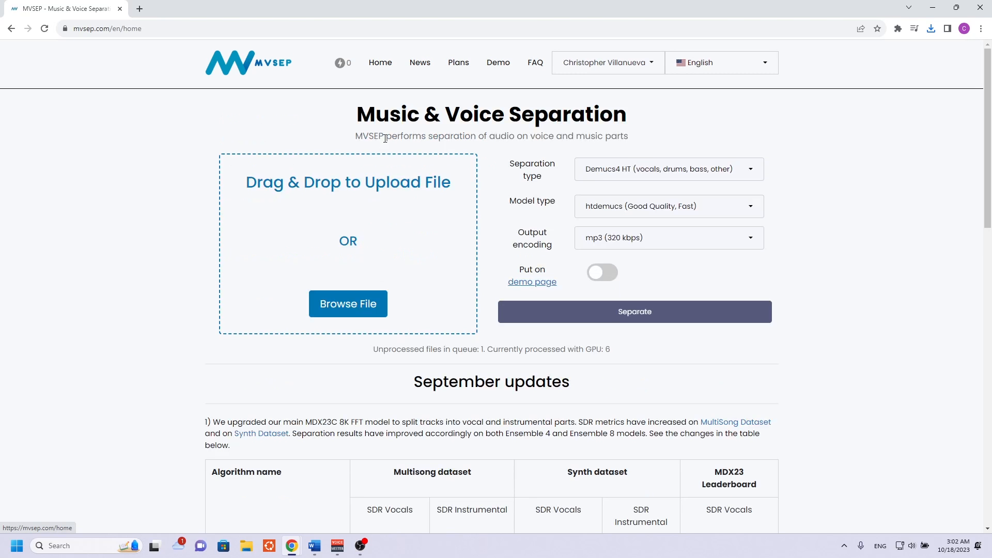
pyautogui.click(348, 306)
pyautogui.click(153, 103)
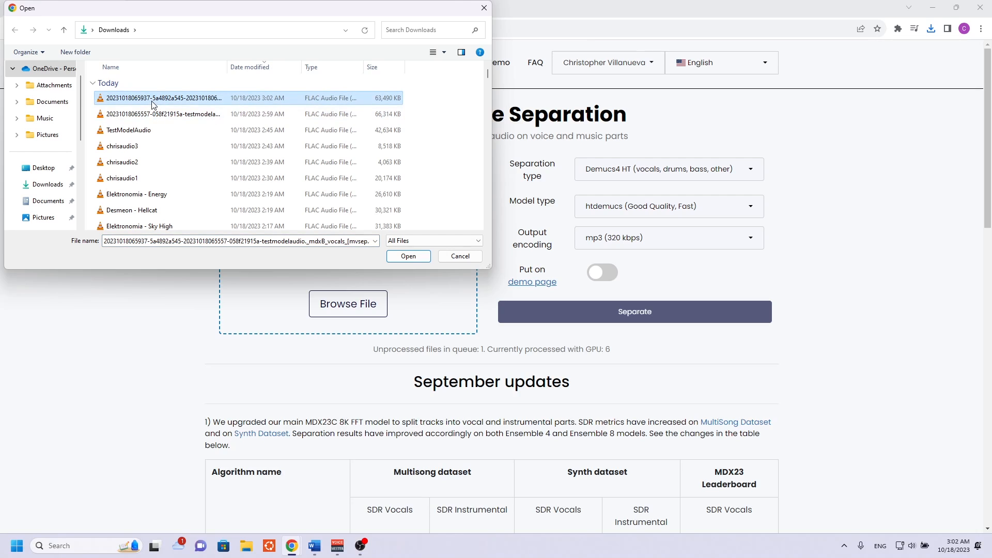
pyautogui.doubleClick(153, 102)
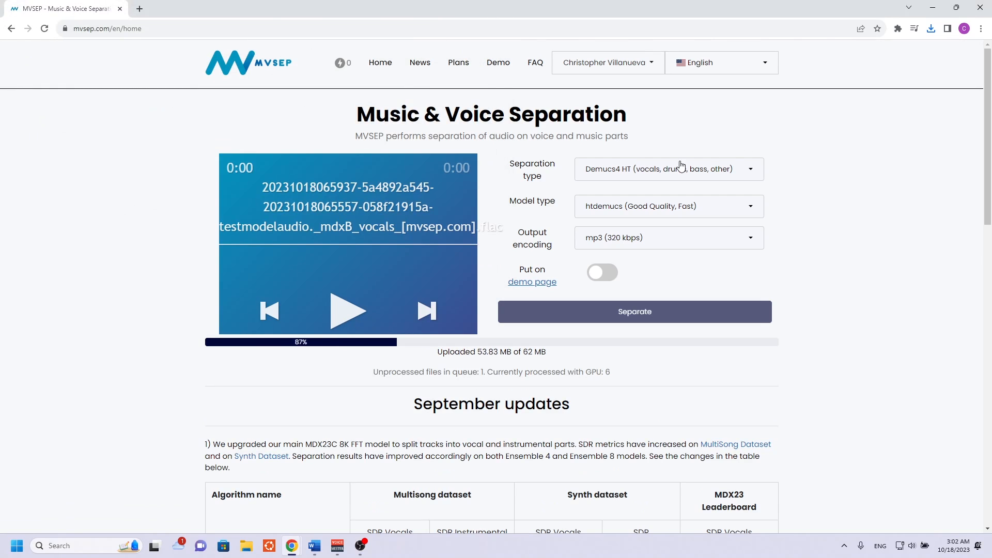
# Separate the file using MDX B (vocals, instrumental) with the UVR-MDX-NET-Inst_HQ_3 model and flac (lossless) output.
pyautogui.click(680, 169)
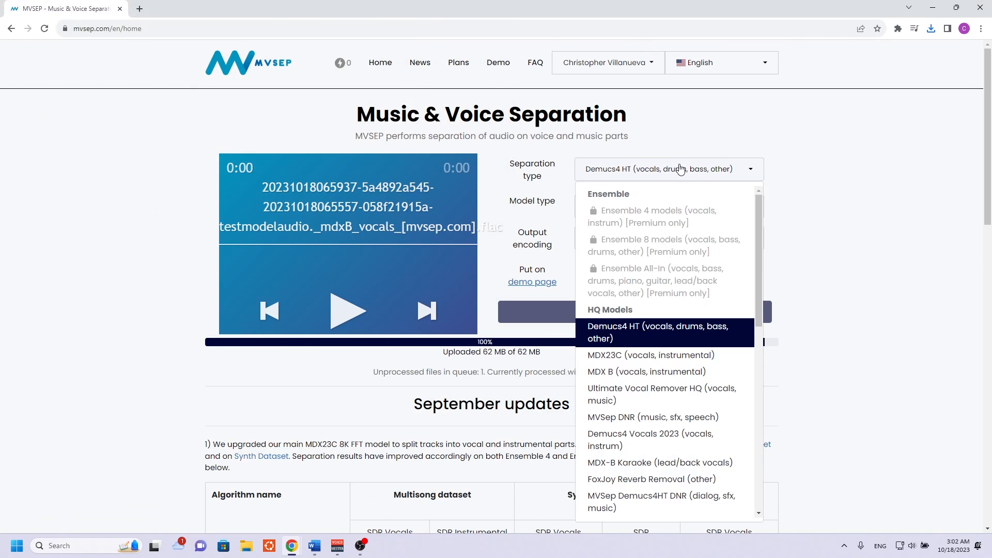
pyautogui.click(608, 373)
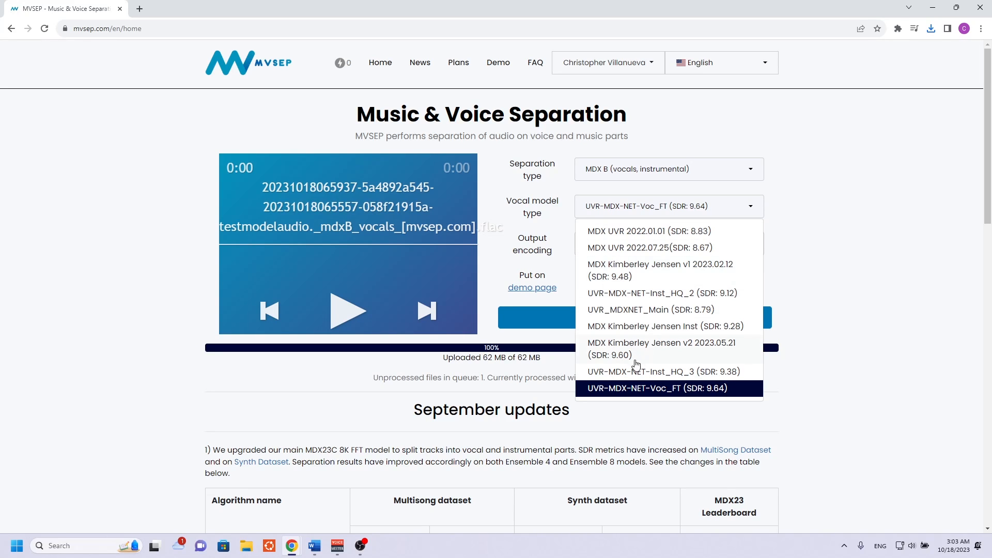
pyautogui.click(681, 377)
pyautogui.click(689, 247)
pyautogui.click(655, 305)
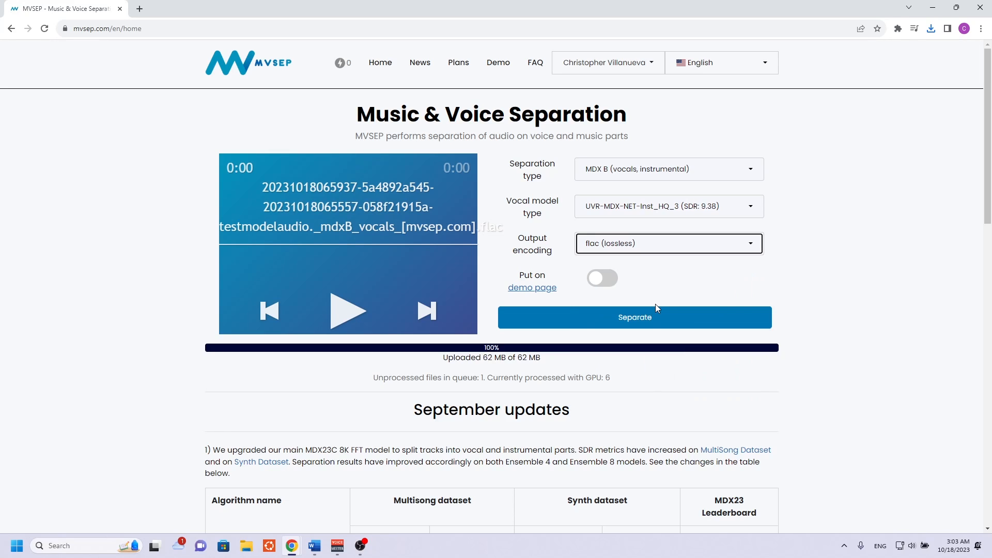
pyautogui.click(655, 315)
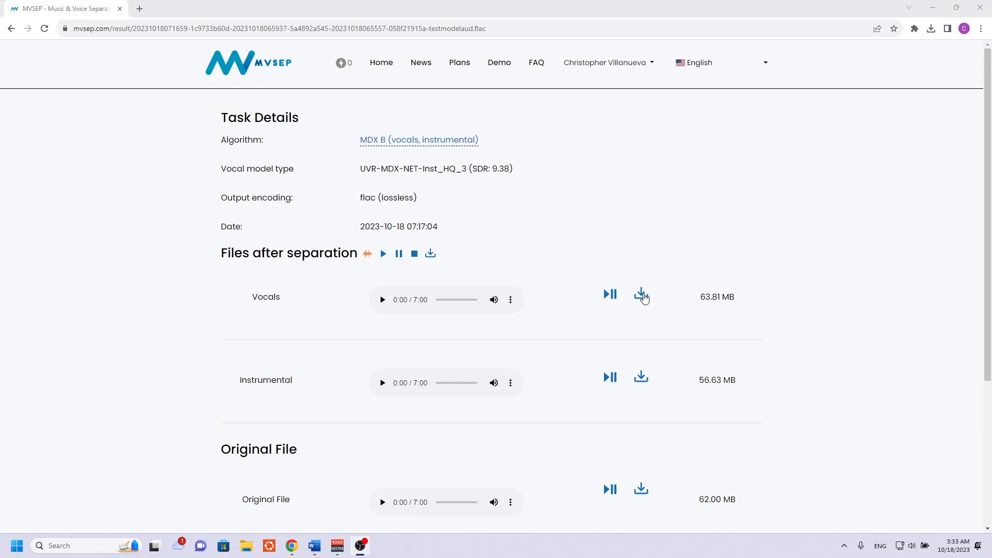
# Download the vocals separated by UVR-MDX-NET-Inst_HQ_3 and upload them as the source for another separation.
pyautogui.click(637, 299)
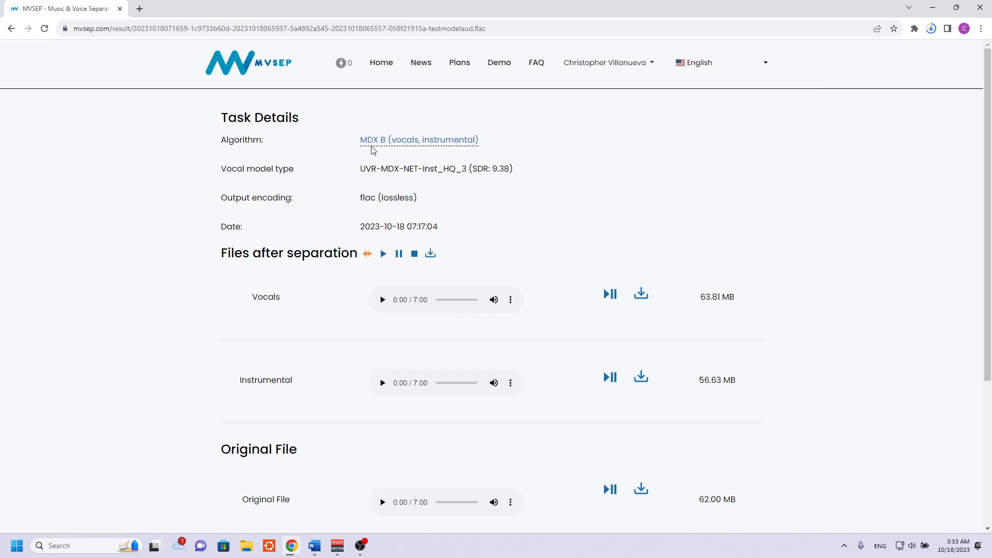
pyautogui.click(388, 66)
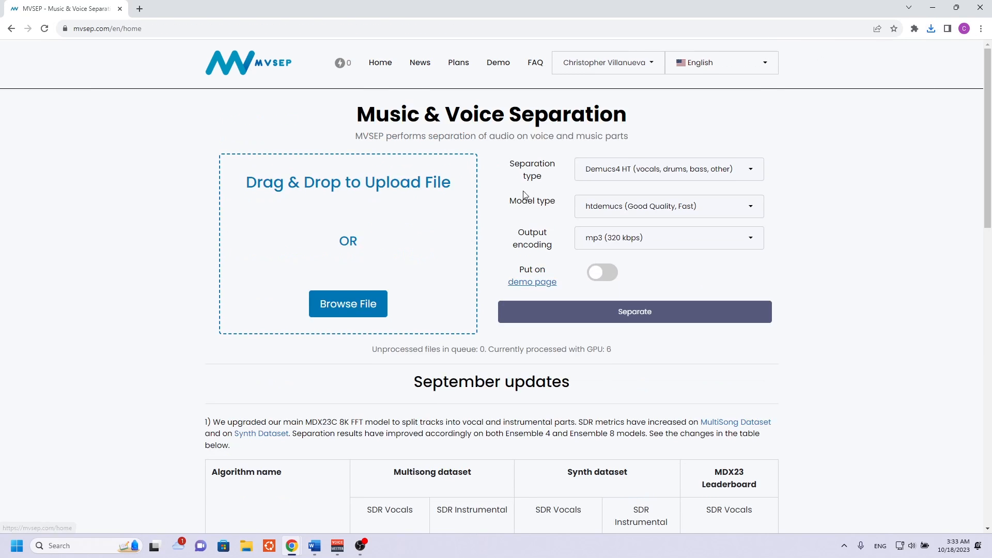
pyautogui.click(376, 300)
pyautogui.click(165, 99)
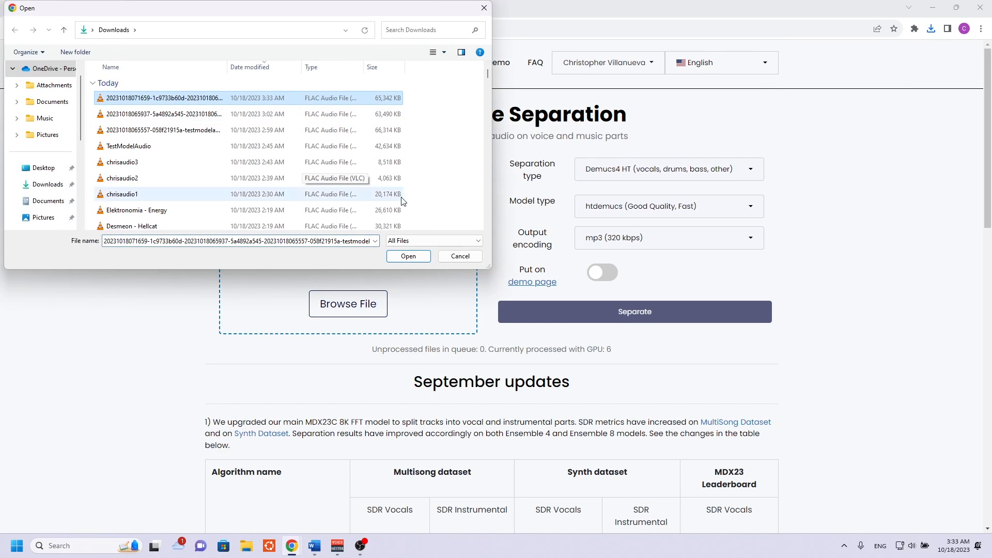
pyautogui.click(408, 257)
# Process the vocals using FoxJoy Reverb Removal (other) with flac (lossless) output, and download the Invert file.
pyautogui.click(620, 171)
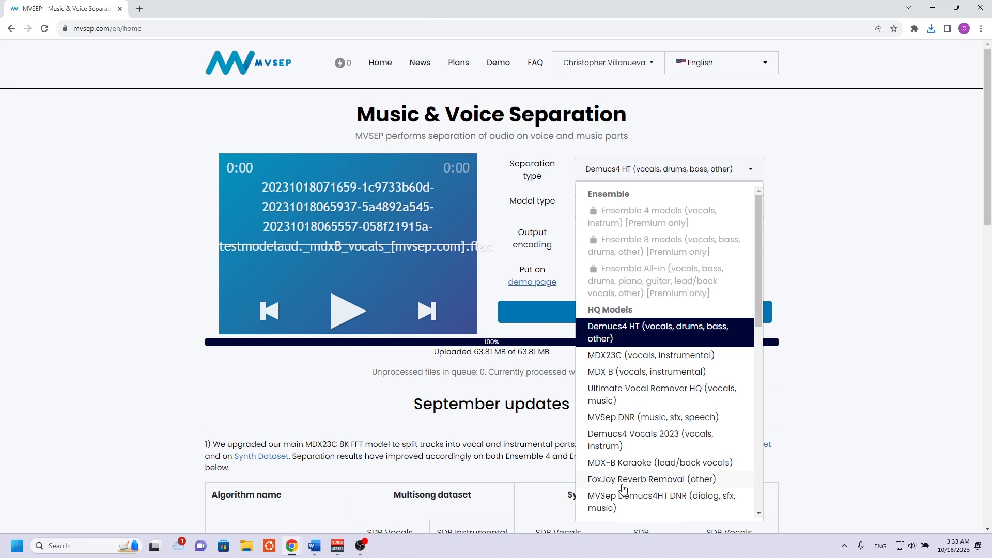
pyautogui.click(657, 486)
pyautogui.click(659, 223)
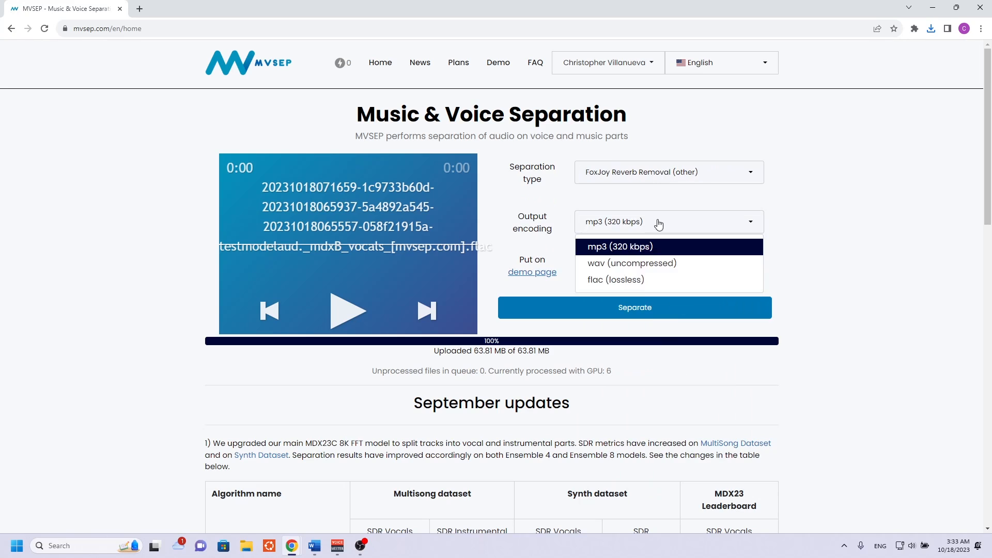
pyautogui.click(640, 283)
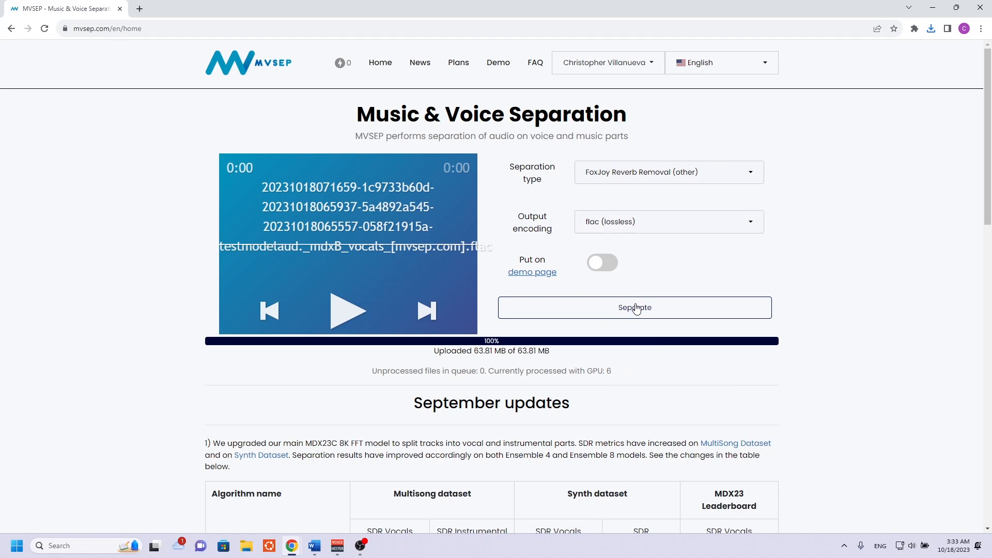
pyautogui.click(636, 309)
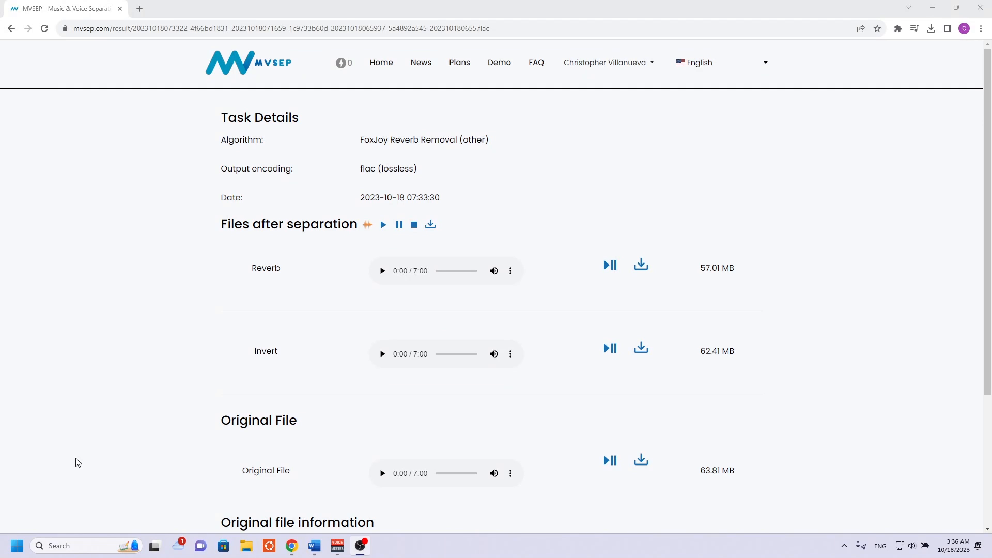
pyautogui.click(642, 349)
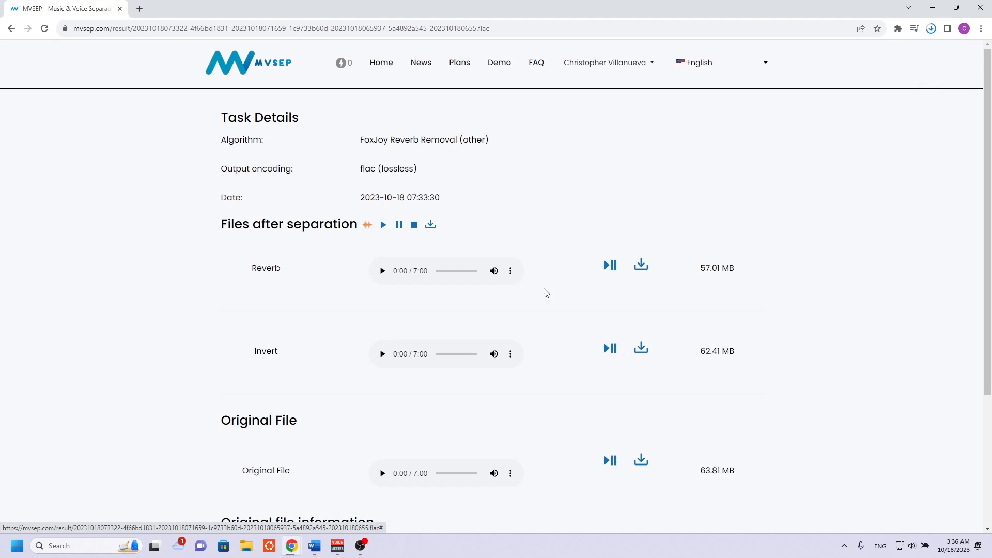
# Start a new separation and upload the just-downloaded MDXReverb invert file from Downloads.
pyautogui.click(387, 72)
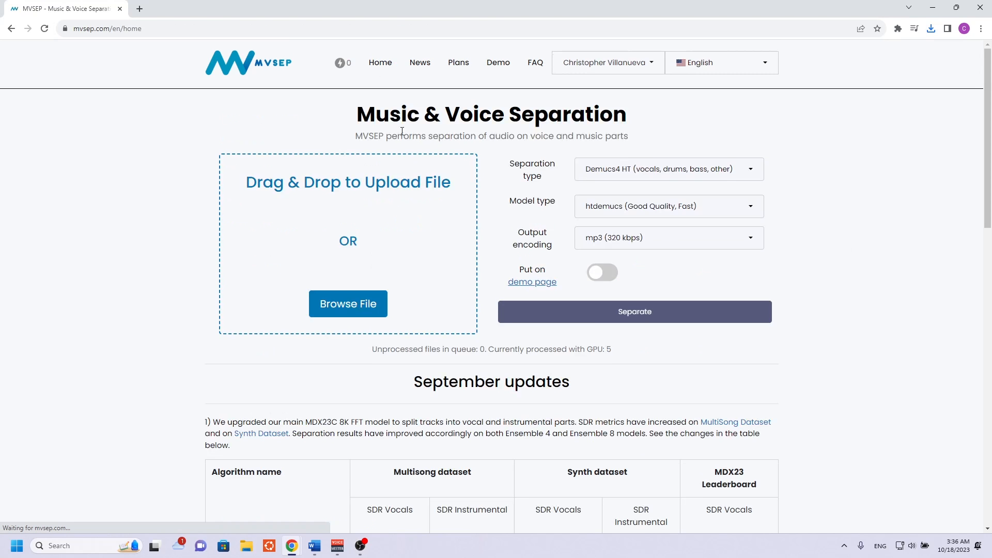
pyautogui.click(357, 304)
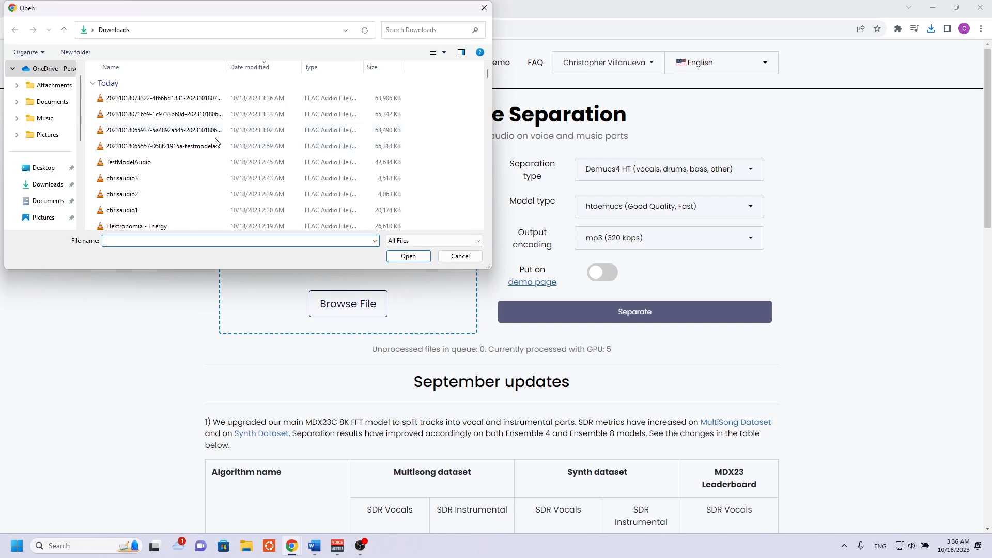
pyautogui.click(151, 102)
pyautogui.click(421, 254)
# Separate the file using Ultimate Vocal Remover HQ (vocals, music) with the UVR-DeNoise model, aggressiveness 0.5 and flac (lossless) output.
pyautogui.click(639, 167)
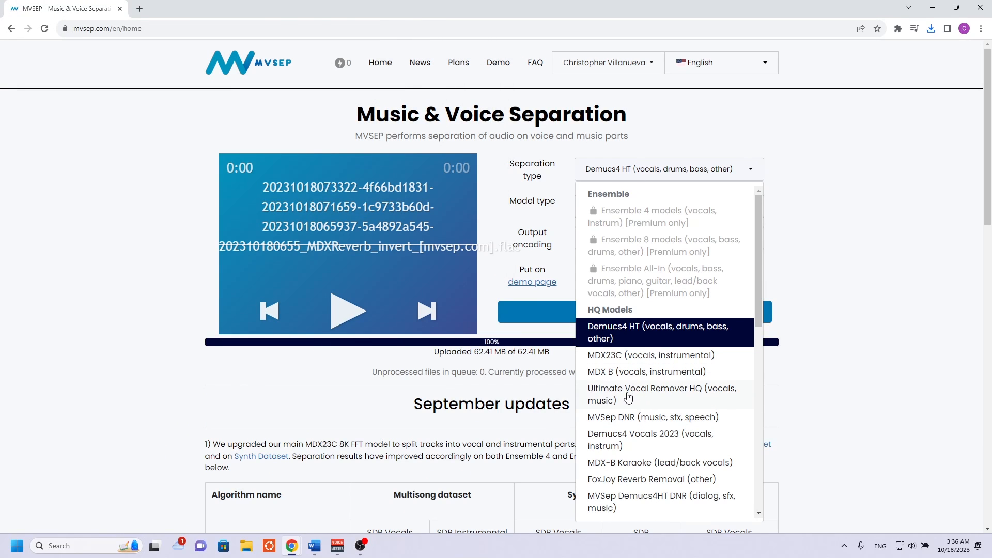
pyautogui.click(647, 395)
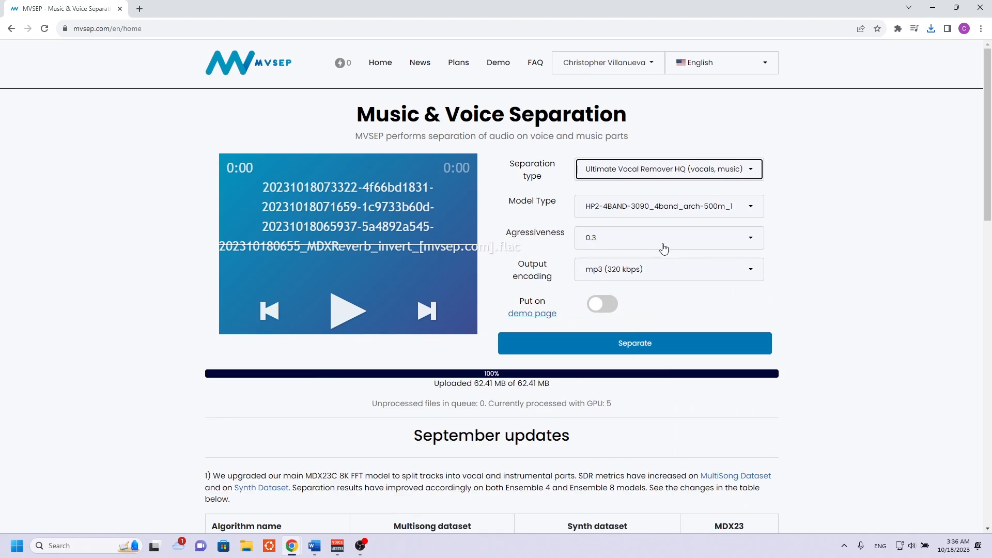
pyautogui.click(631, 209)
pyautogui.scroll(-5, 628, 289)
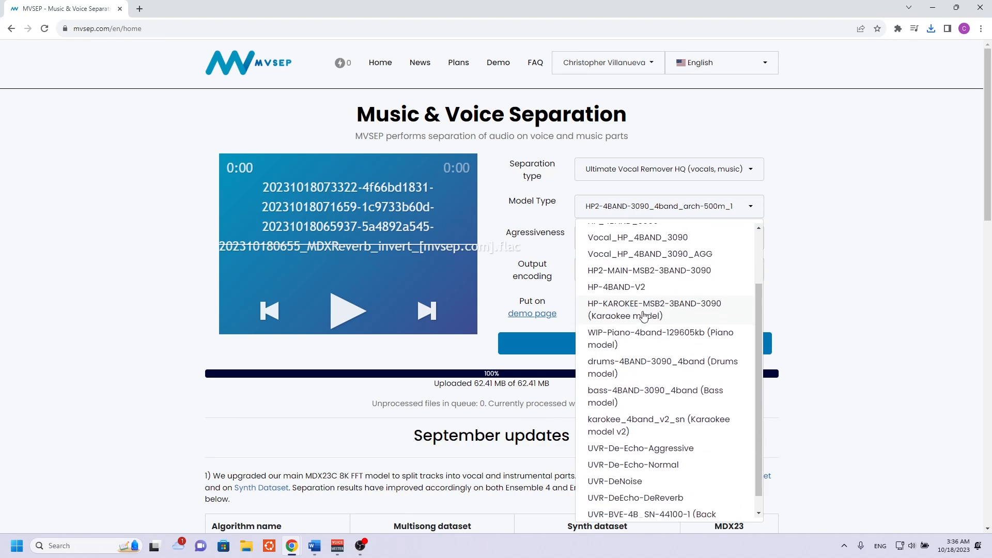
pyautogui.click(632, 465)
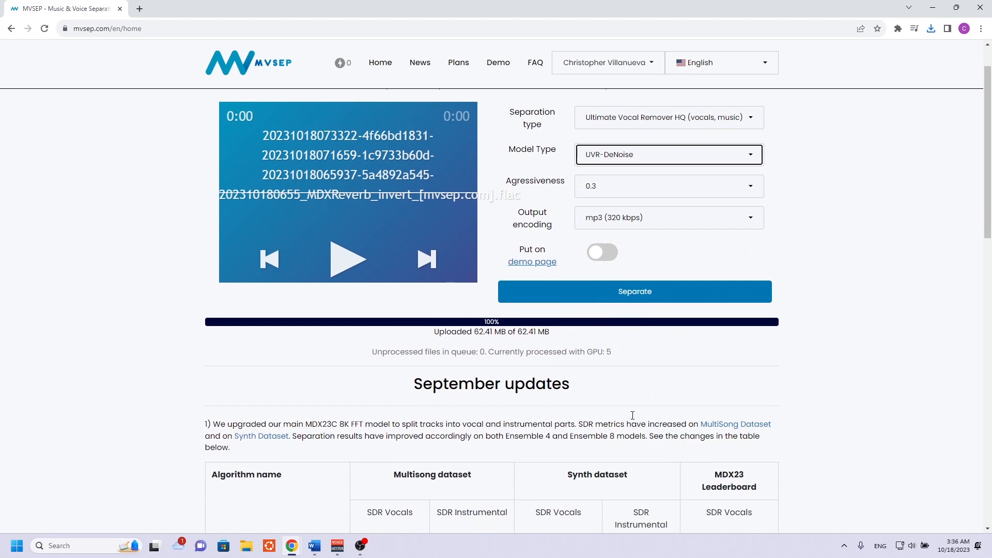
pyautogui.click(597, 189)
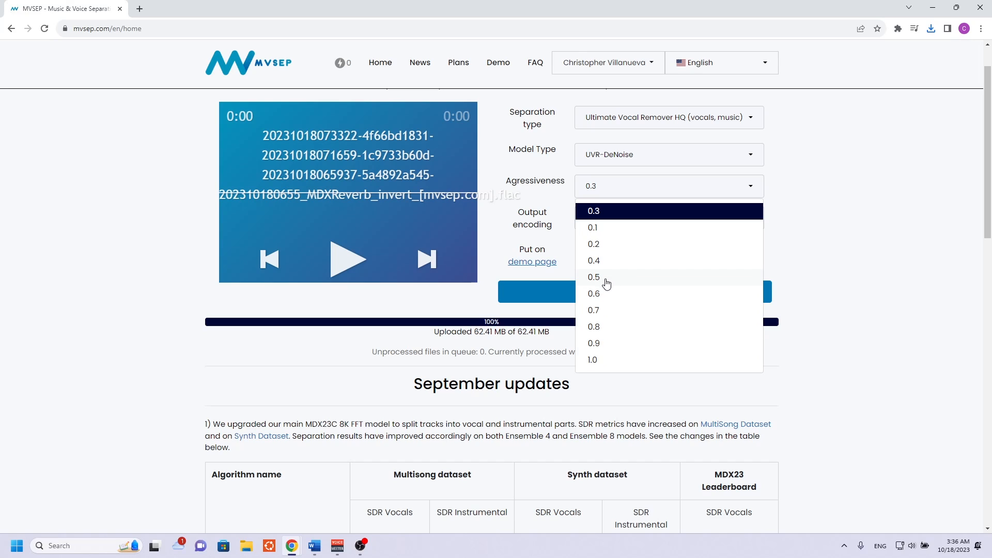
pyautogui.click(606, 278)
pyautogui.click(602, 232)
pyautogui.click(609, 276)
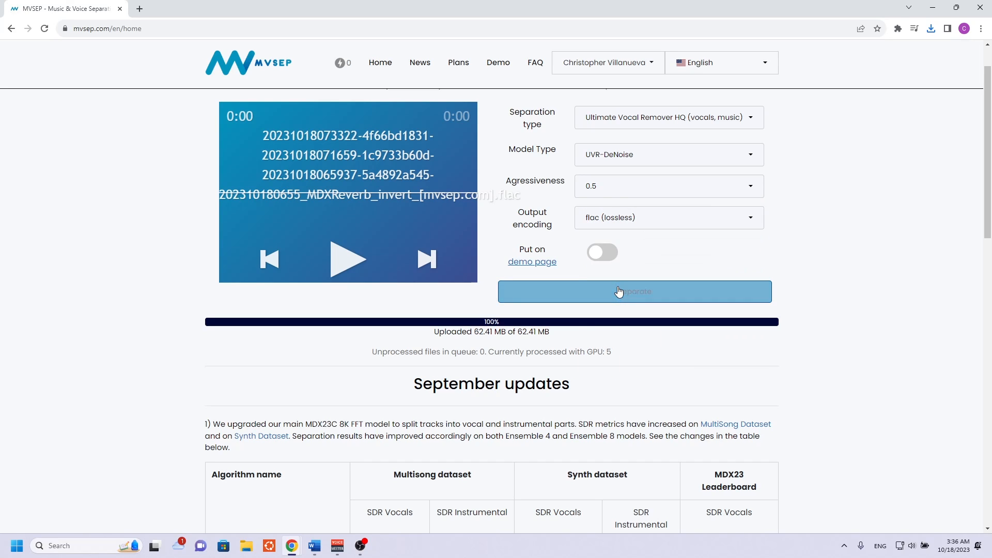
pyautogui.click(619, 291)
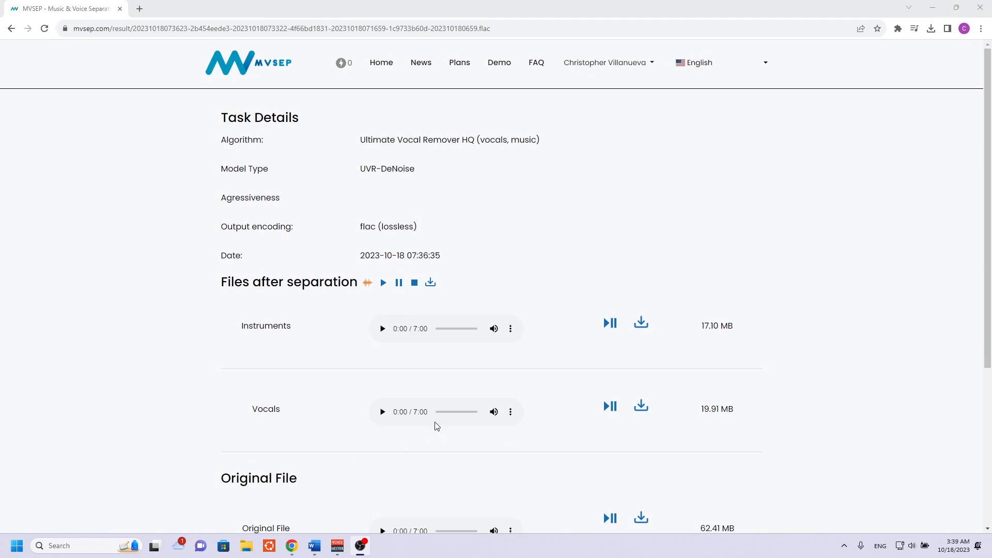
# Preview the denoised Vocals result at its start and near its middle, and download the Vocals file.
pyautogui.click(383, 413)
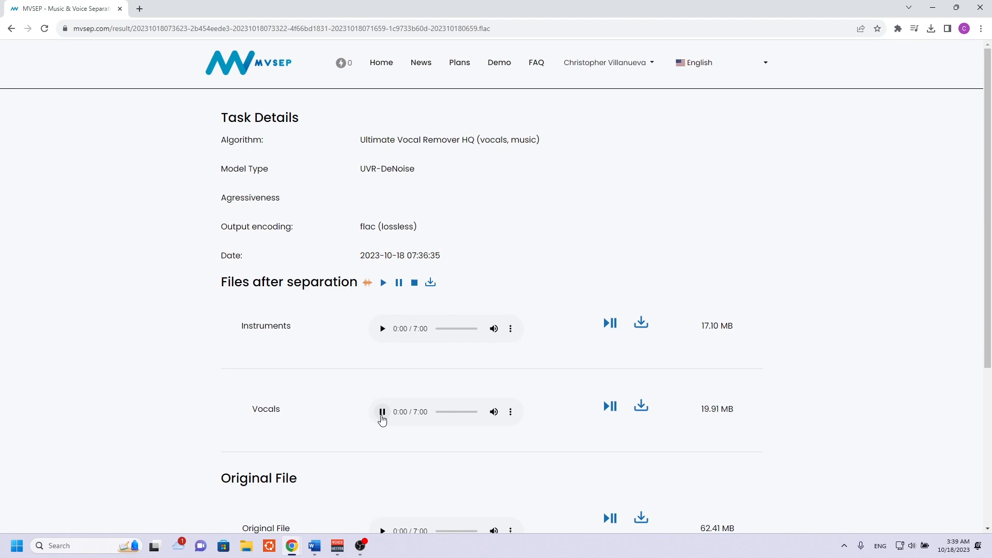
pyautogui.click(454, 412)
pyautogui.click(387, 415)
pyautogui.click(640, 408)
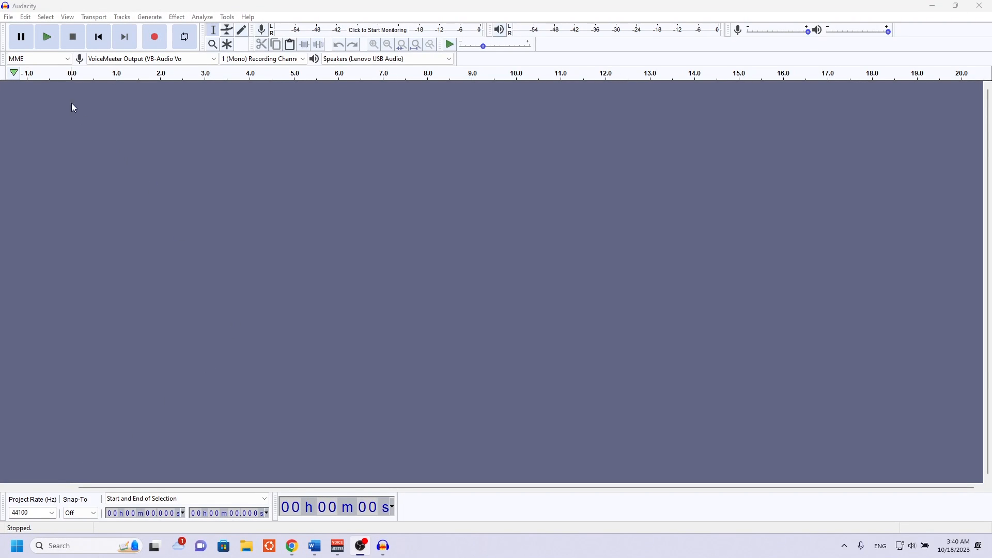
# In Audacity, open the newest UVR-DeNoise vocals file from Downloads.
pyautogui.click(9, 17)
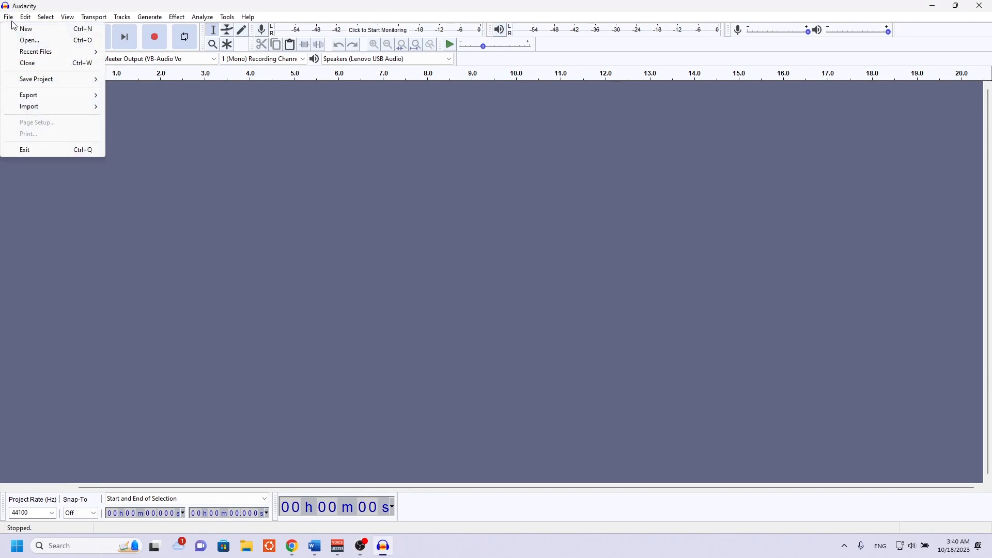
pyautogui.click(28, 43)
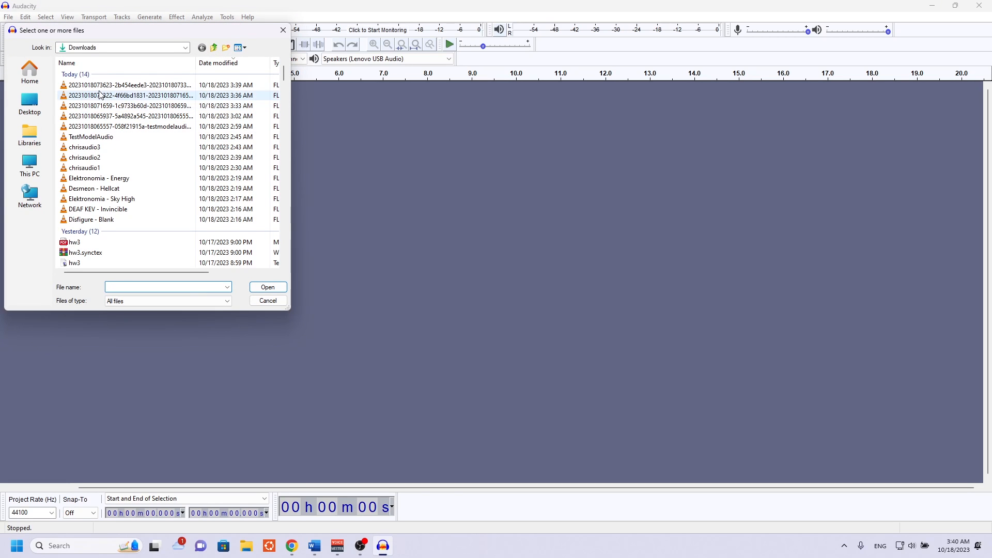
pyautogui.click(100, 88)
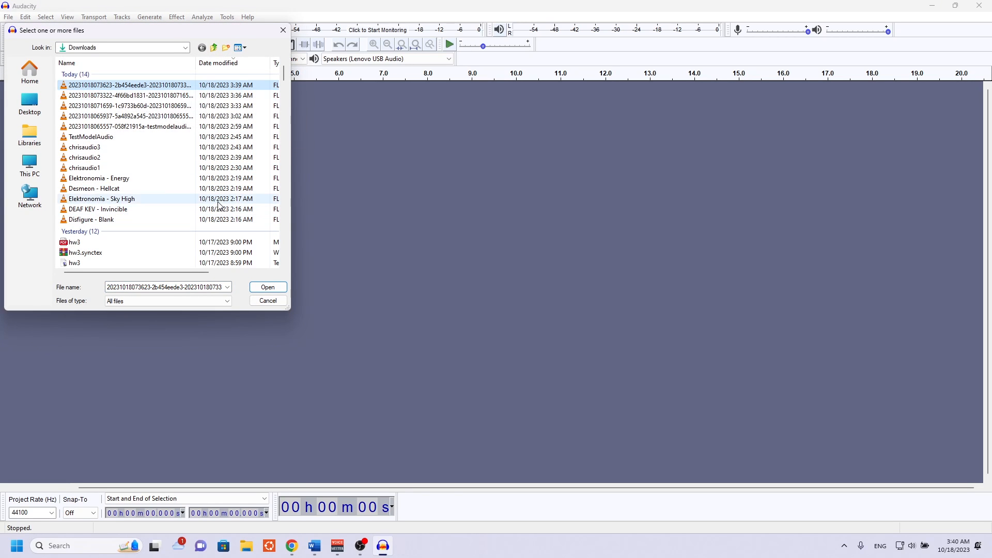
pyautogui.click(267, 291)
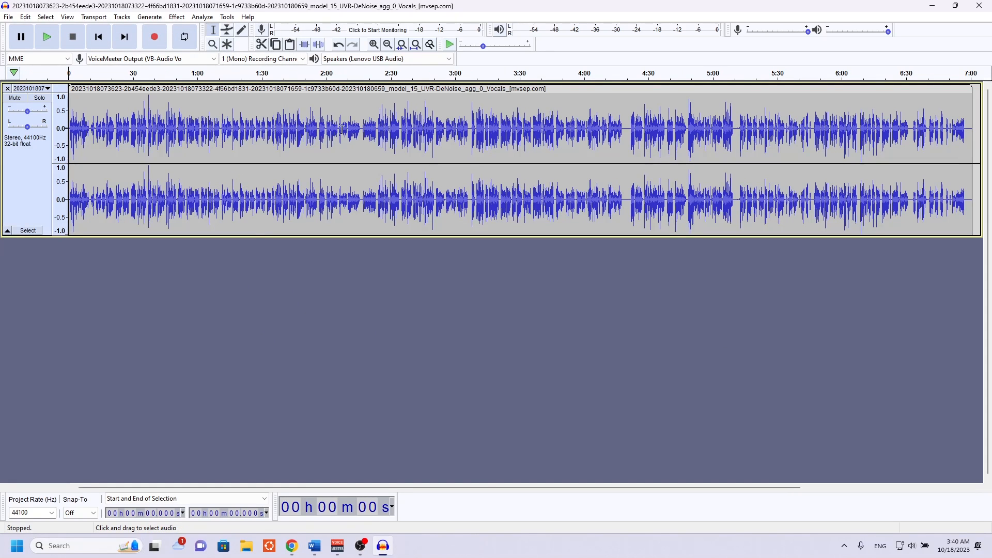
# Apply a Noise Gate to the whole track with threshold -40 dB, level reduction -100 dB, attack 50 ms, hold 250 ms and decay 150 ms.
pyautogui.click(402, 135)
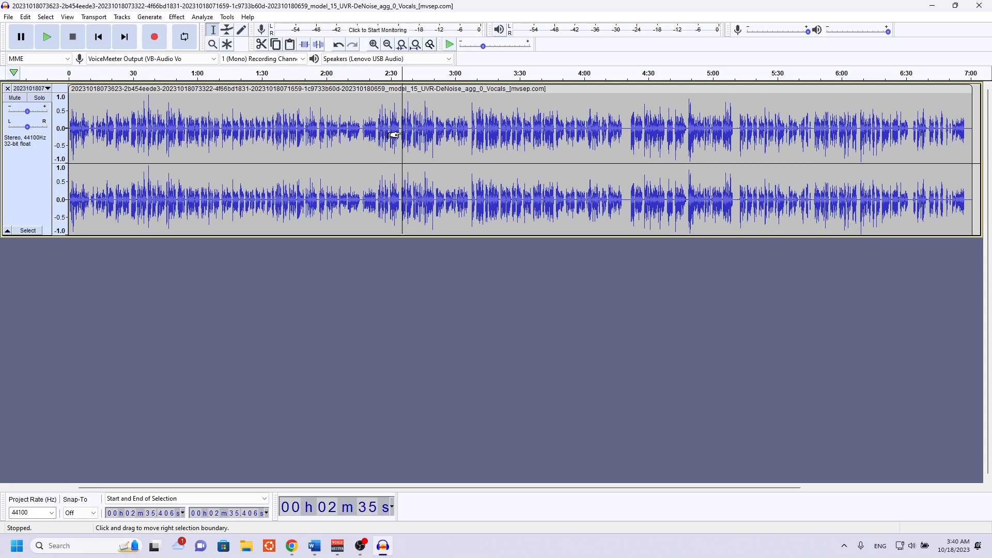
pyautogui.hotkey('ctrl', 'a')
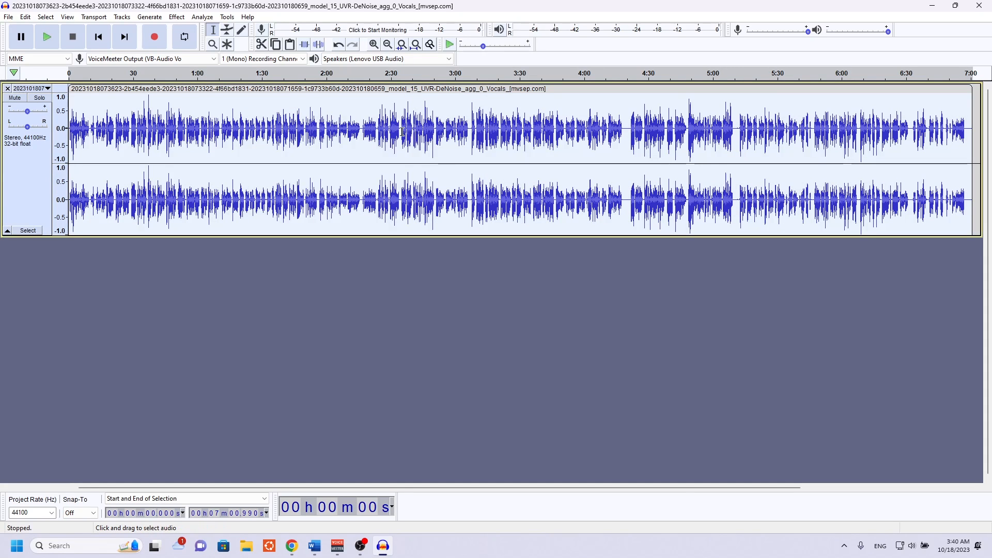
pyautogui.click(176, 18)
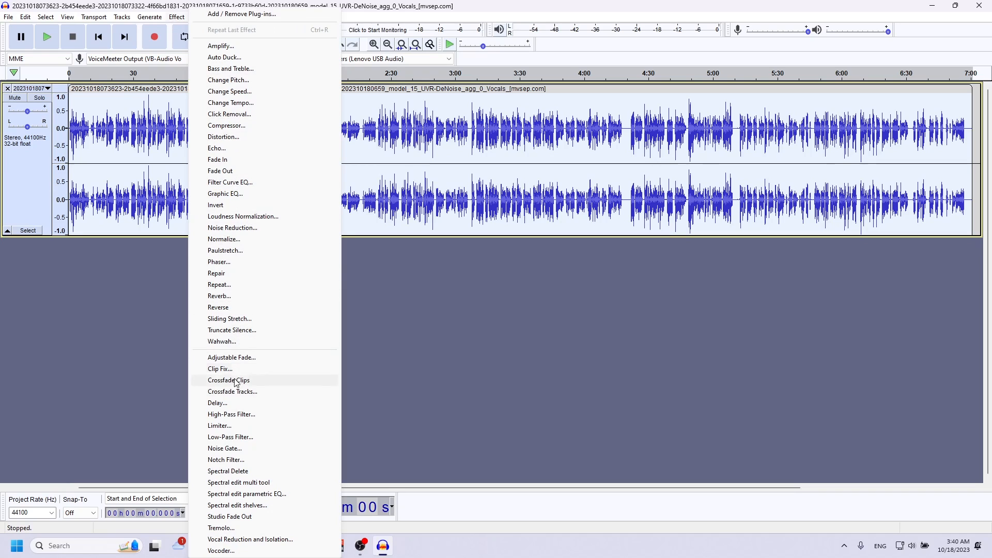
pyautogui.click(235, 449)
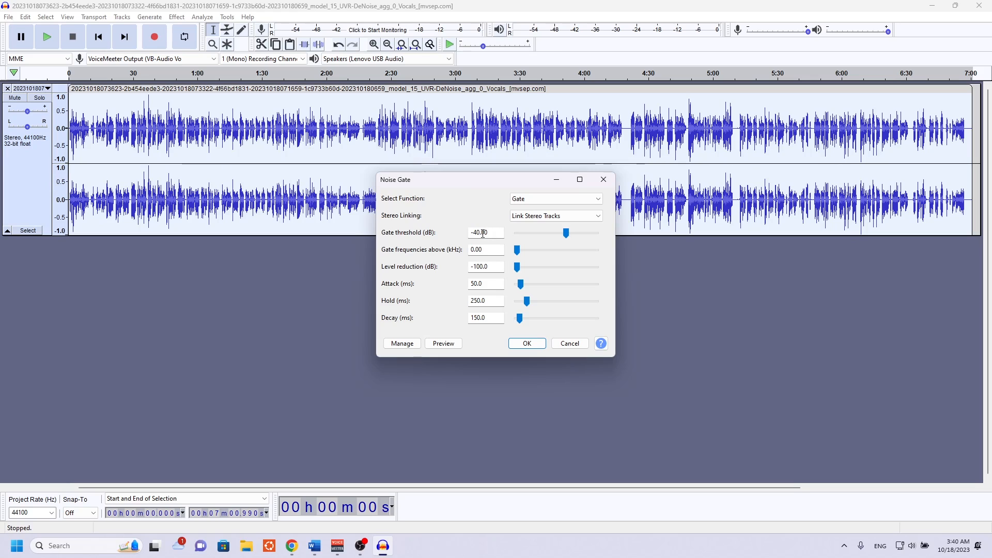
pyautogui.click(498, 267)
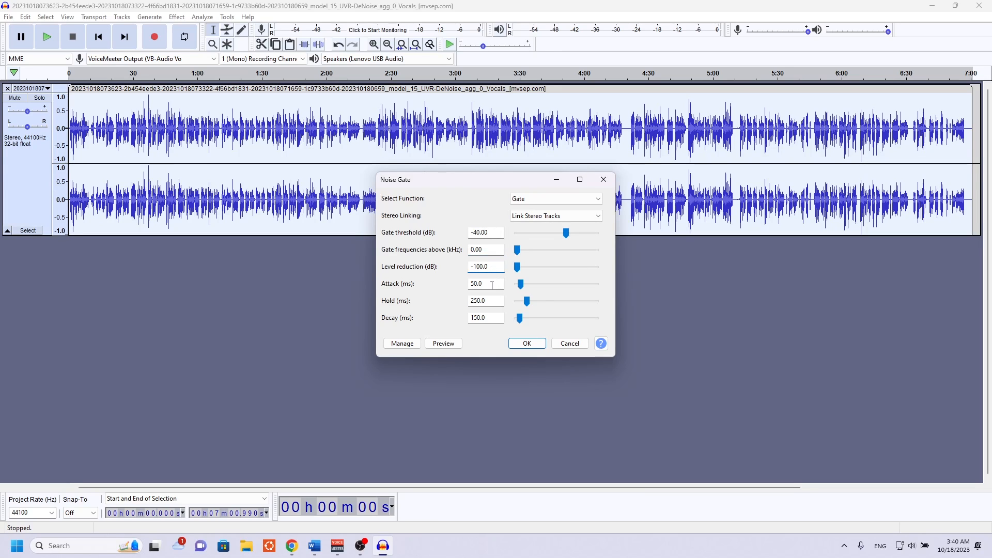
pyautogui.press('Tab')
pyautogui.press('Tab')
pyautogui.press('Tab')
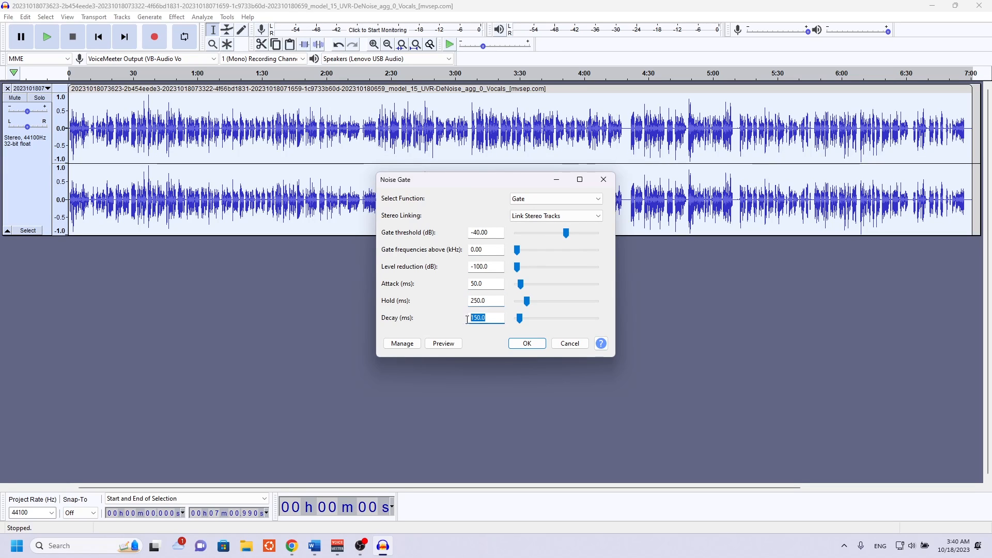
pyautogui.click(525, 344)
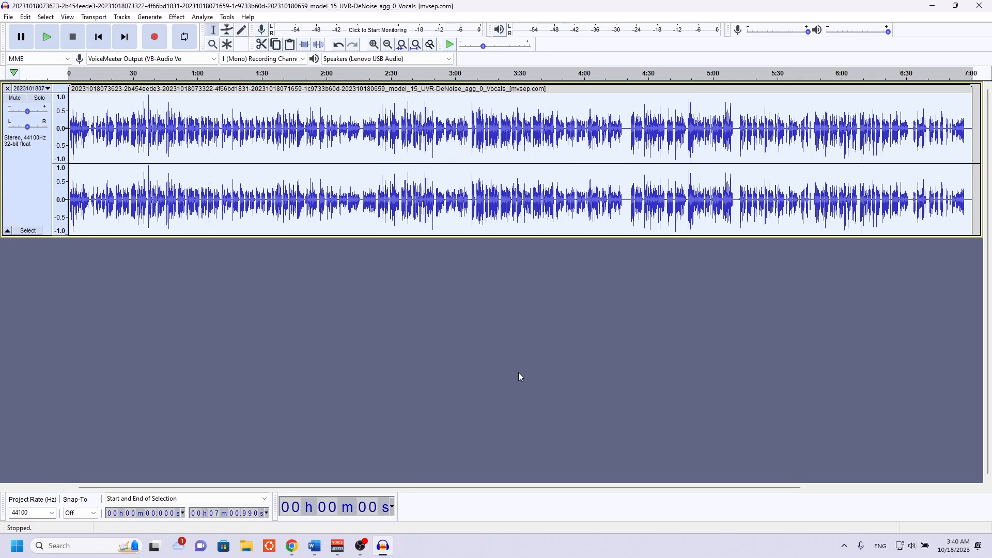
# Truncate silence across the track with threshold -50 dB, duration 0.004 seconds and detected silence truncated to 0.004 seconds.
pyautogui.click(179, 18)
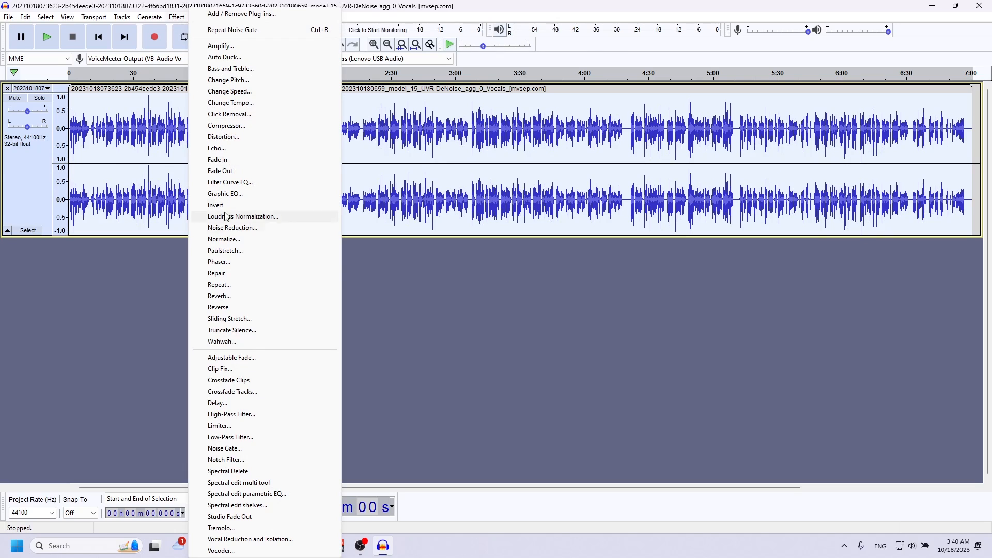
pyautogui.click(257, 334)
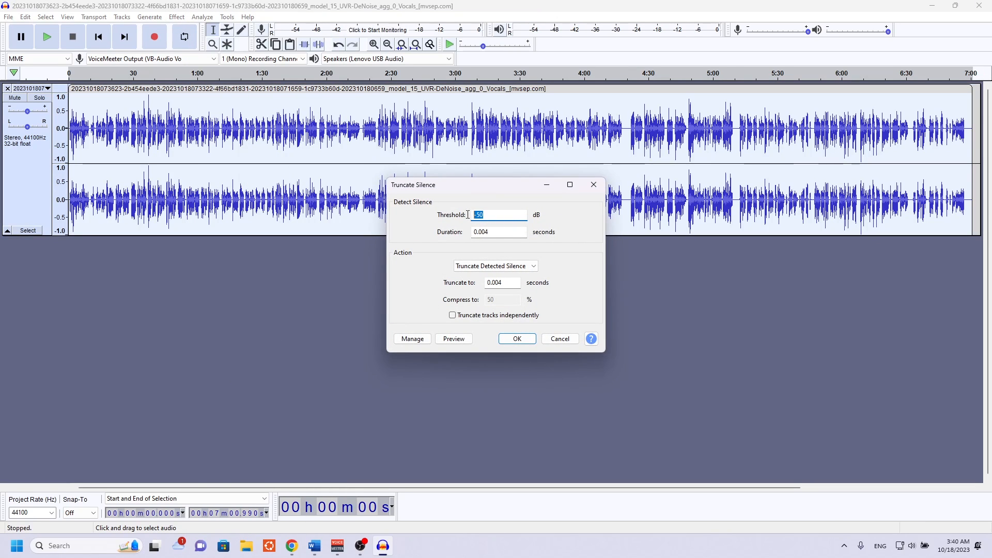
pyautogui.click(504, 234)
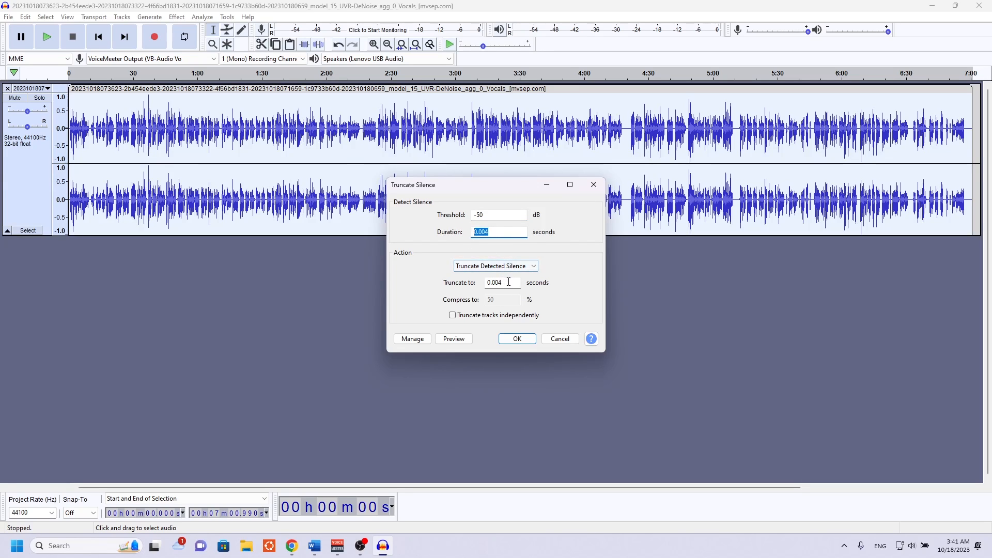
pyautogui.click(484, 283)
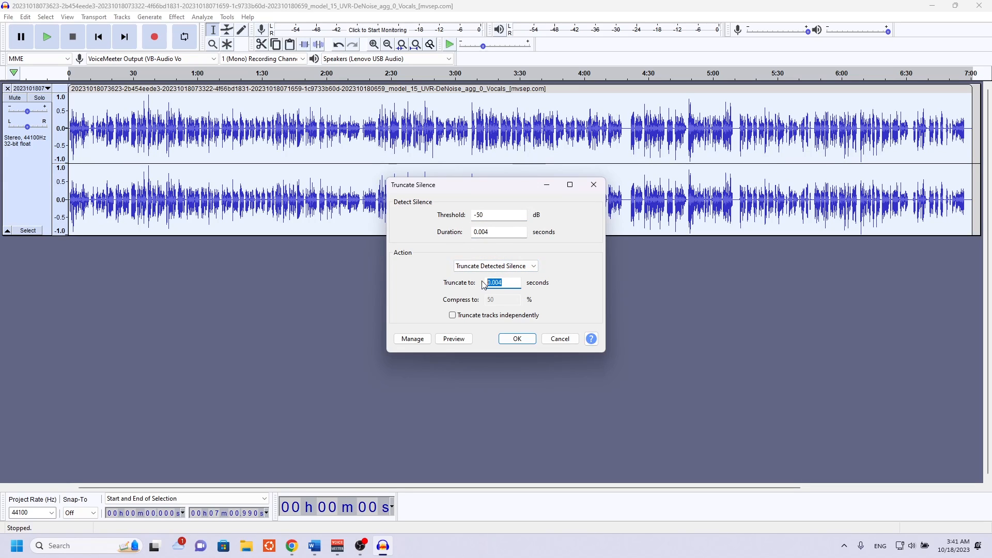
pyautogui.click(517, 339)
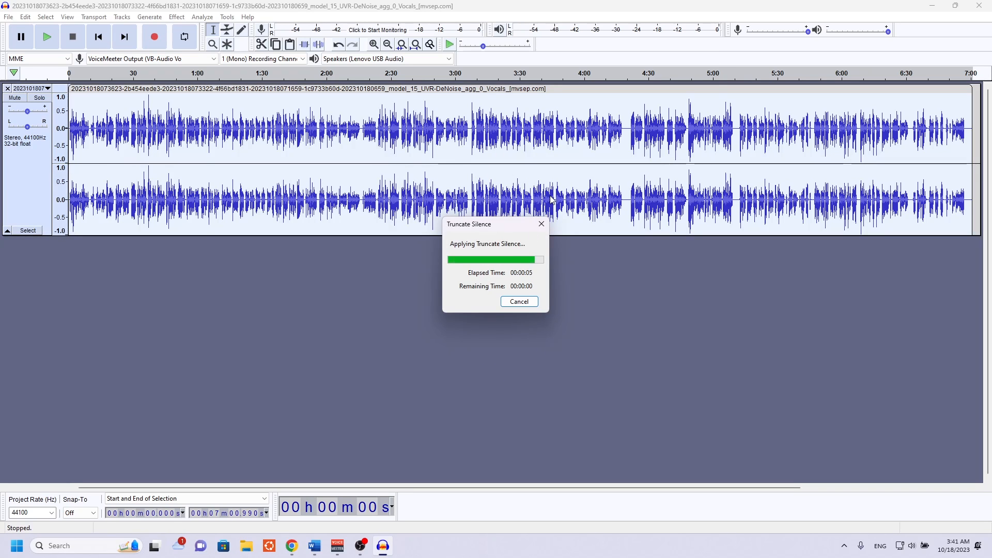
# Normalize the track to a peak amplitude of -2.0 dB, removing DC offset and treating the stereo channels independently.
pyautogui.click(177, 17)
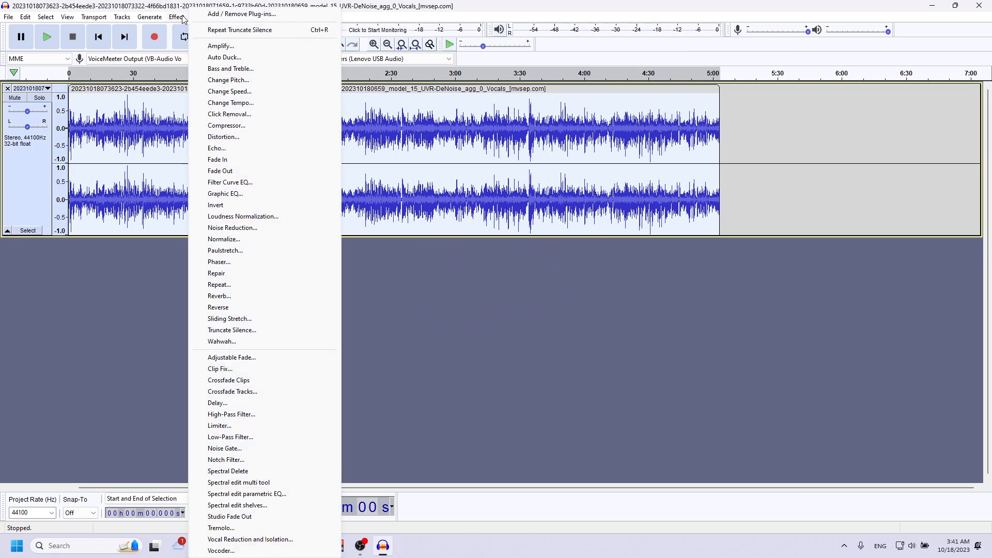
pyautogui.click(237, 240)
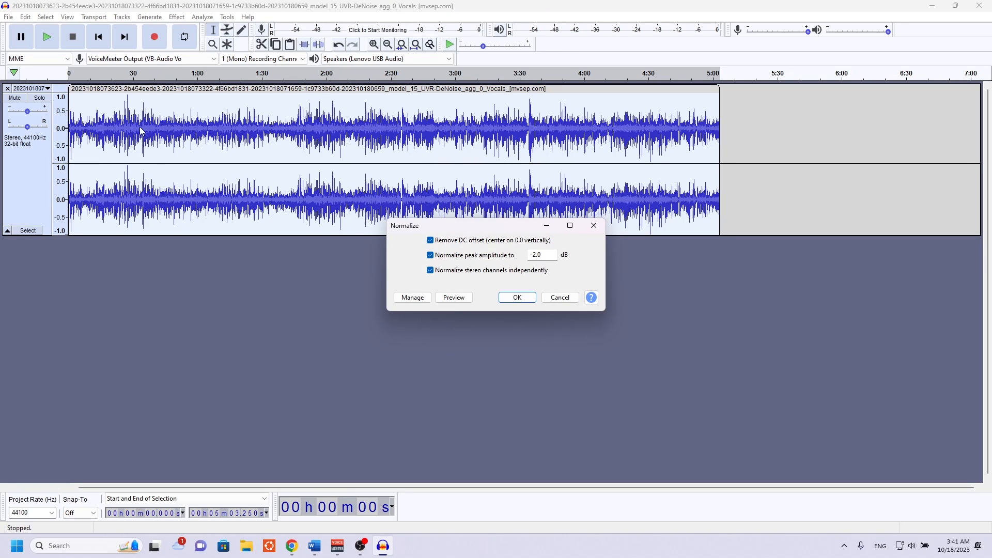
pyautogui.click(514, 298)
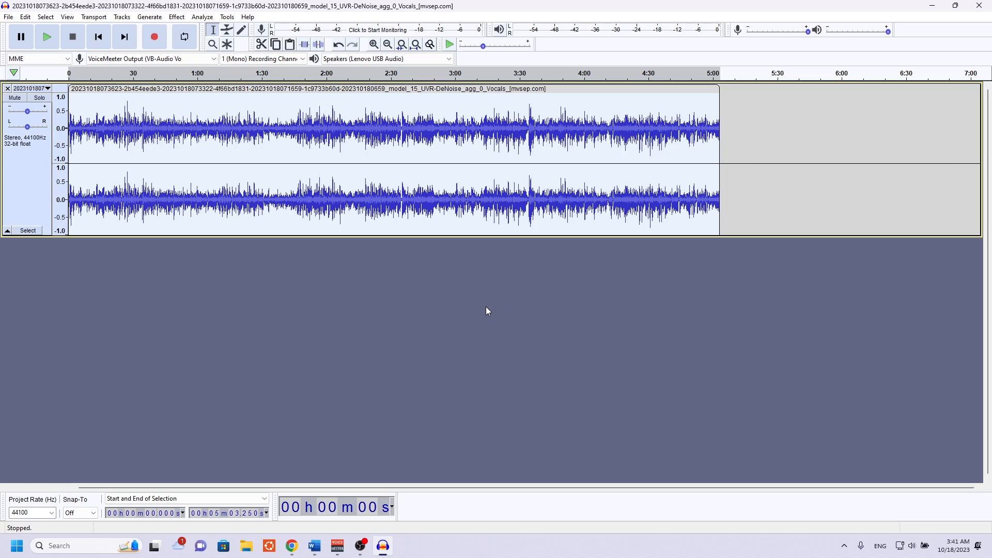
# Listen to the processed track from the start, from about 0:27 and from about 3:45, and stop playback.
pyautogui.click(54, 48)
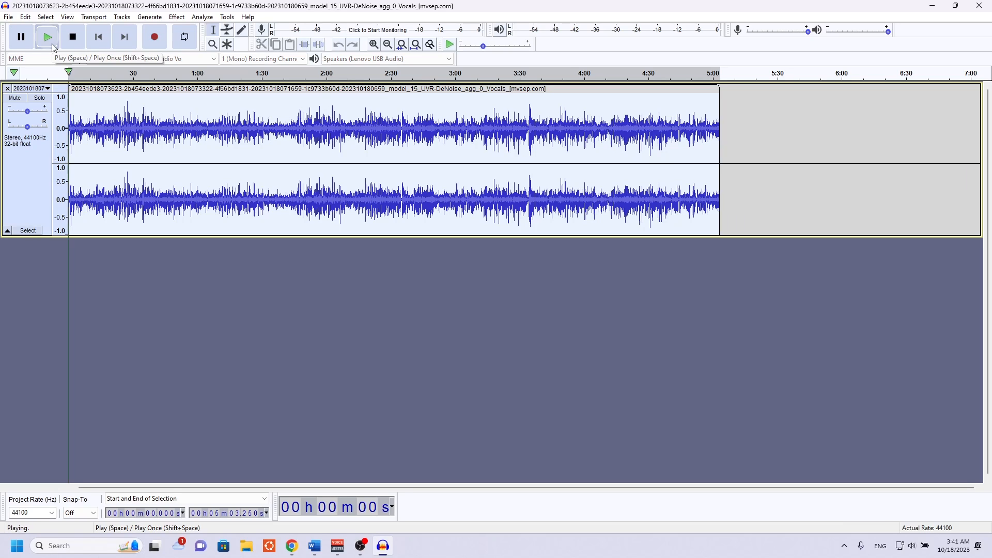
pyautogui.click(126, 77)
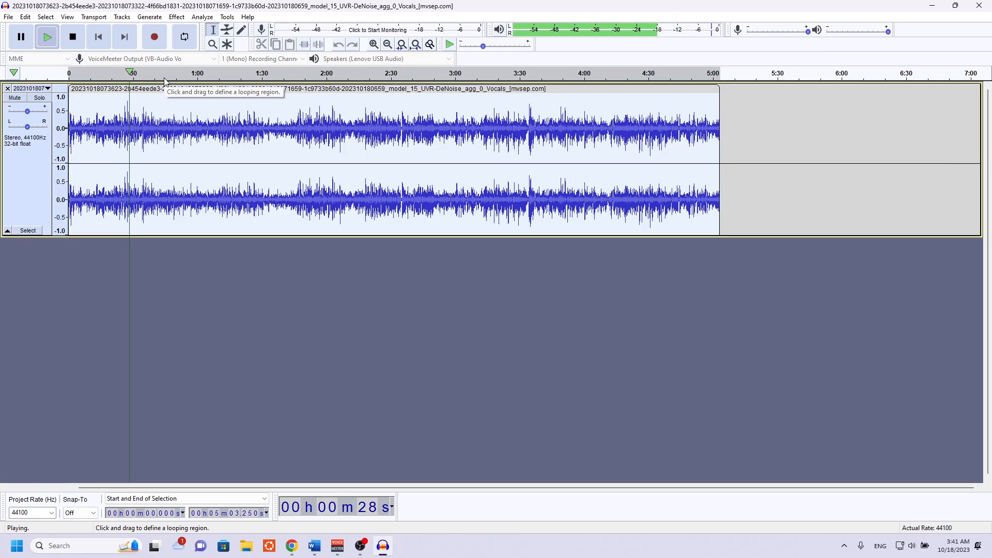
pyautogui.click(554, 70)
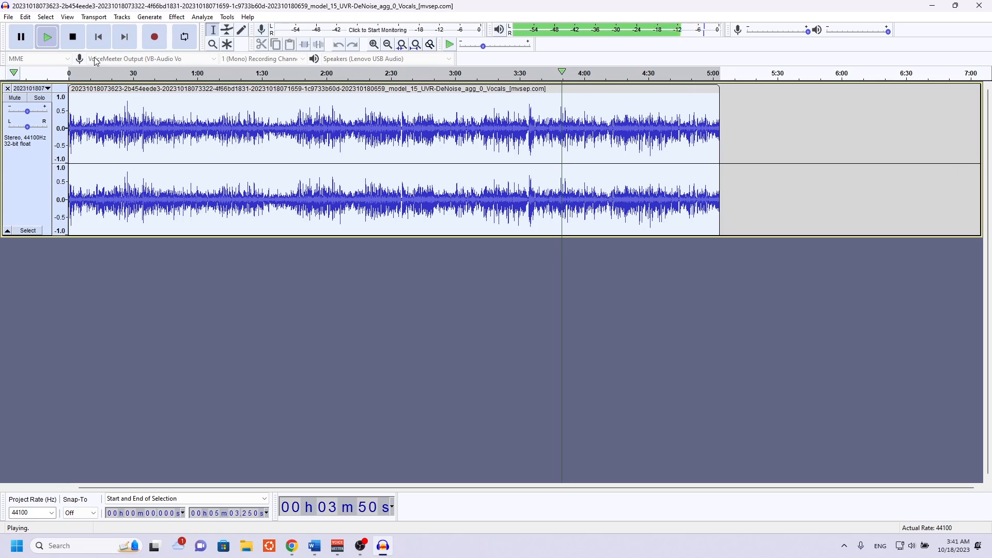
pyautogui.click(72, 37)
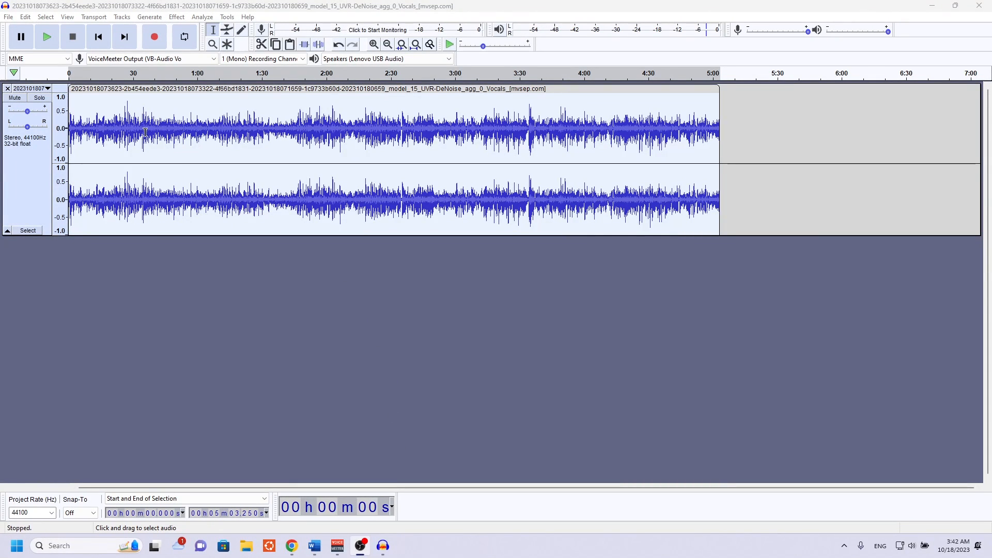
# Export the cleaned track to Downloads as a FLAC file named TestModelDataset, with level 8 (best) and 24-bit depth.
pyautogui.click(9, 17)
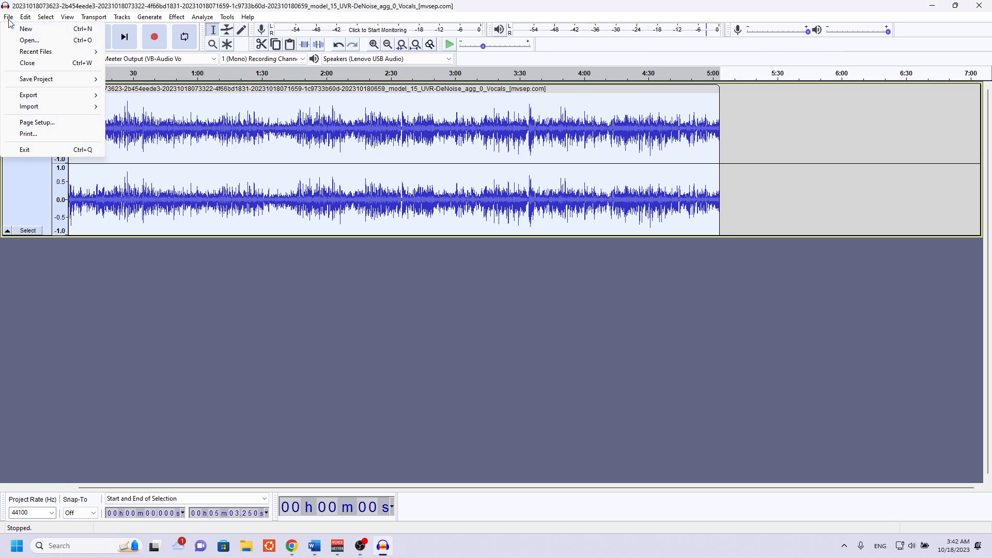
pyautogui.moveTo(37, 98)
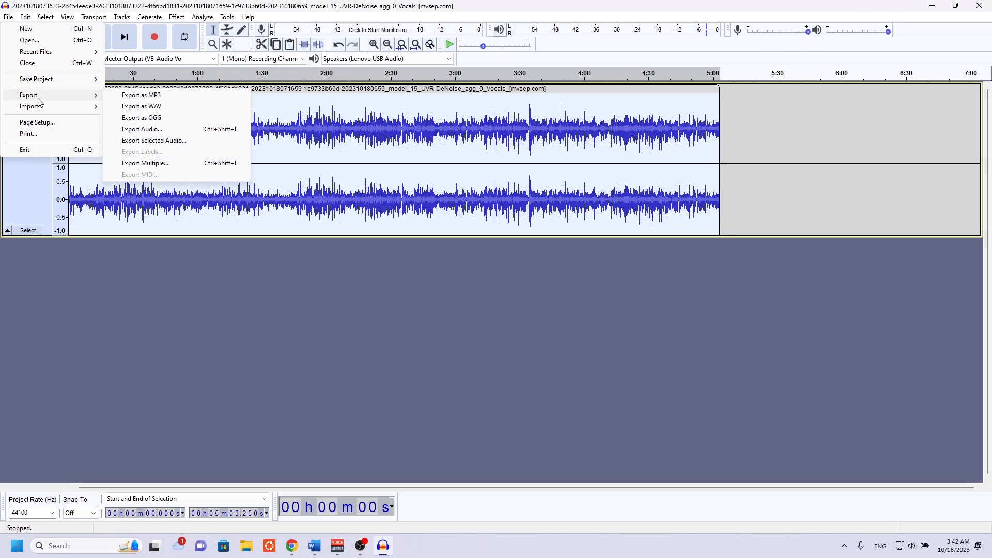
pyautogui.click(169, 130)
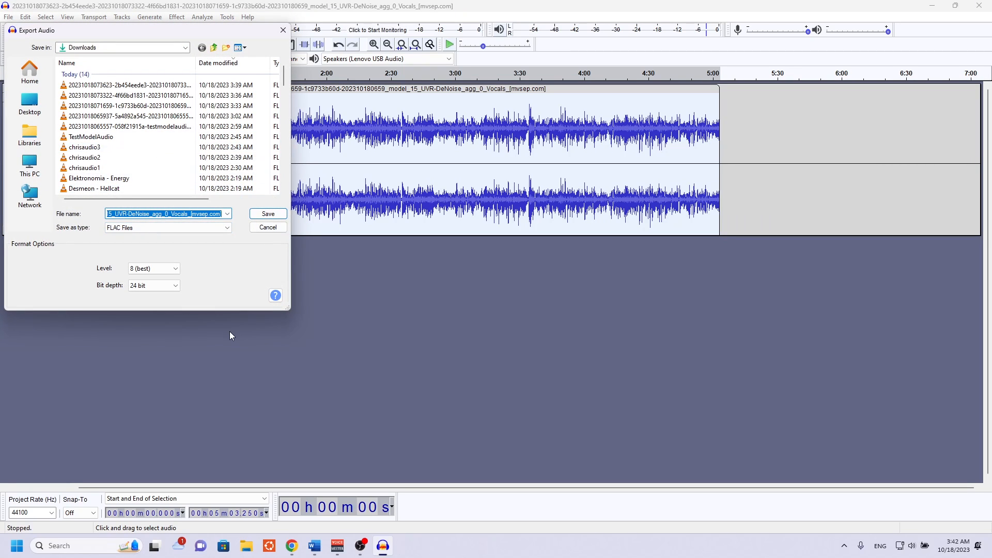
pyautogui.write('TestMod')
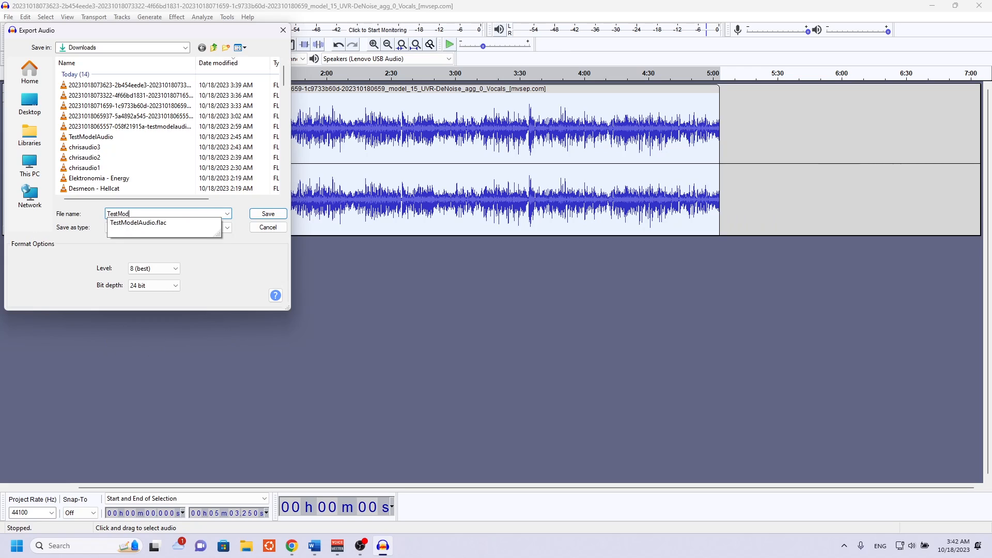
pyautogui.write('elDataset')
pyautogui.press('Return')
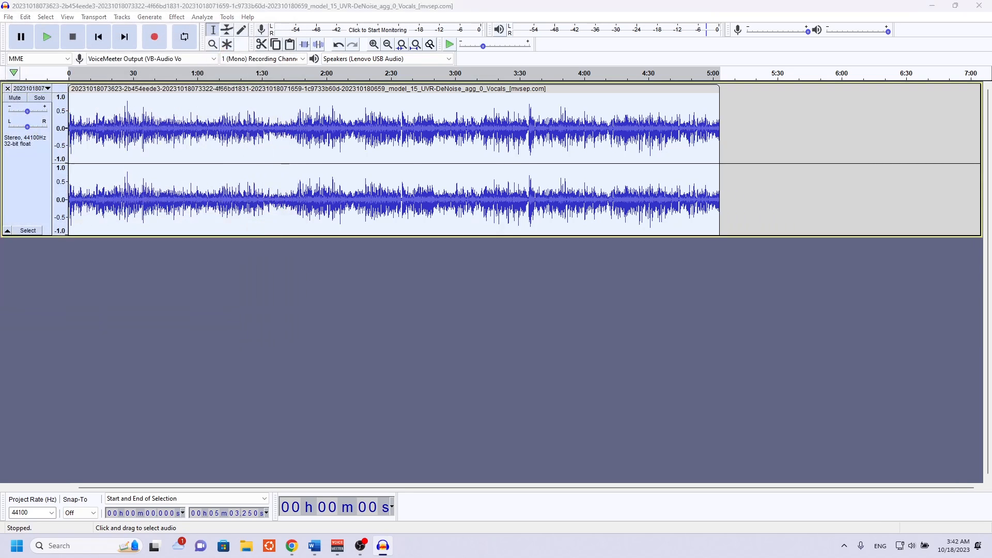
pyautogui.click(428, 326)
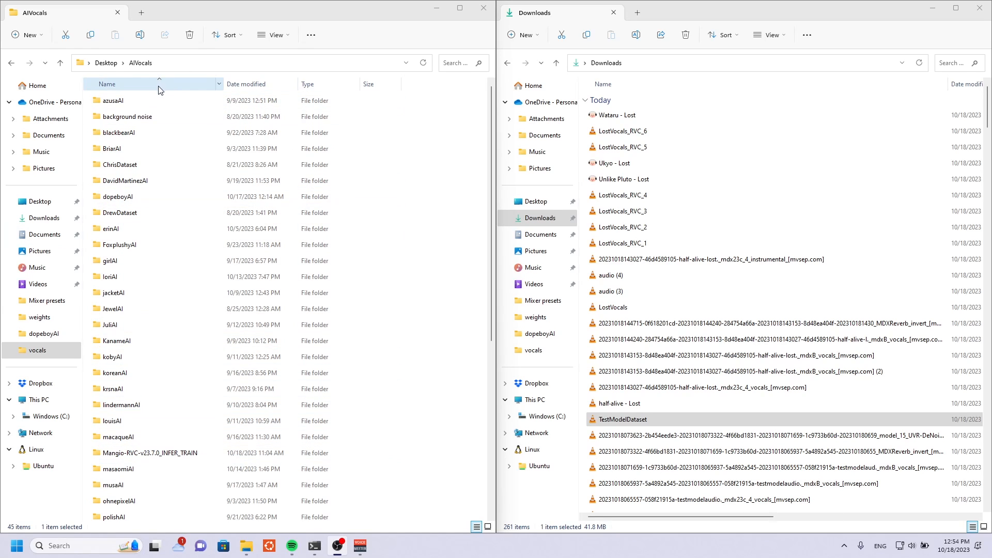
# Create a new folder named testAI inside the AIVocals folder in File Explorer.
pyautogui.scroll(-1, 476, 365)
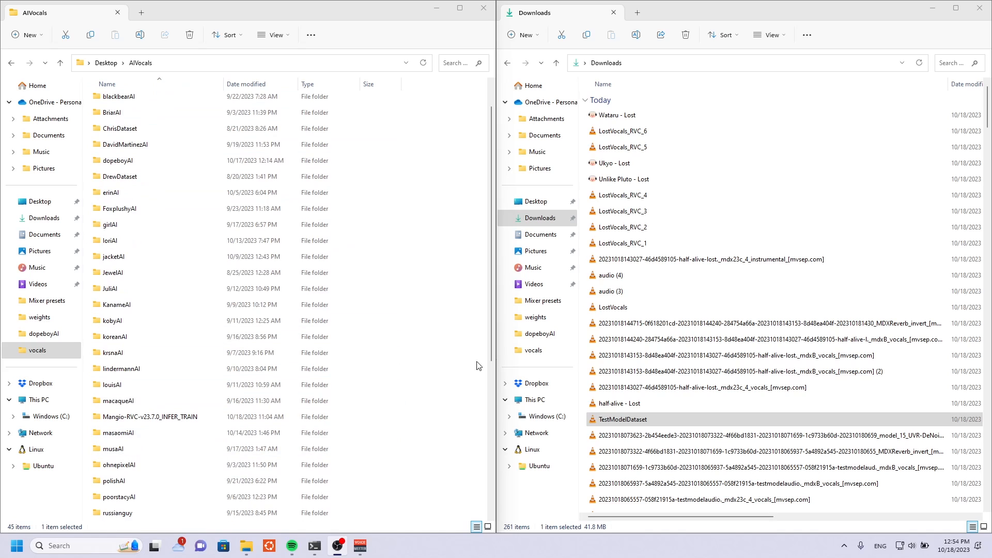
pyautogui.rightClick(477, 332)
pyautogui.moveTo(508, 401)
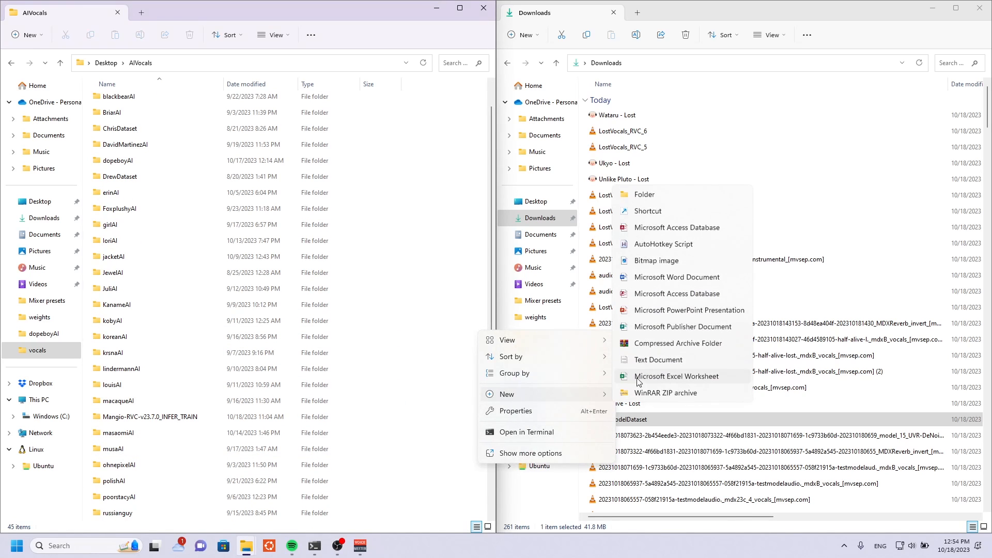
pyautogui.click(629, 191)
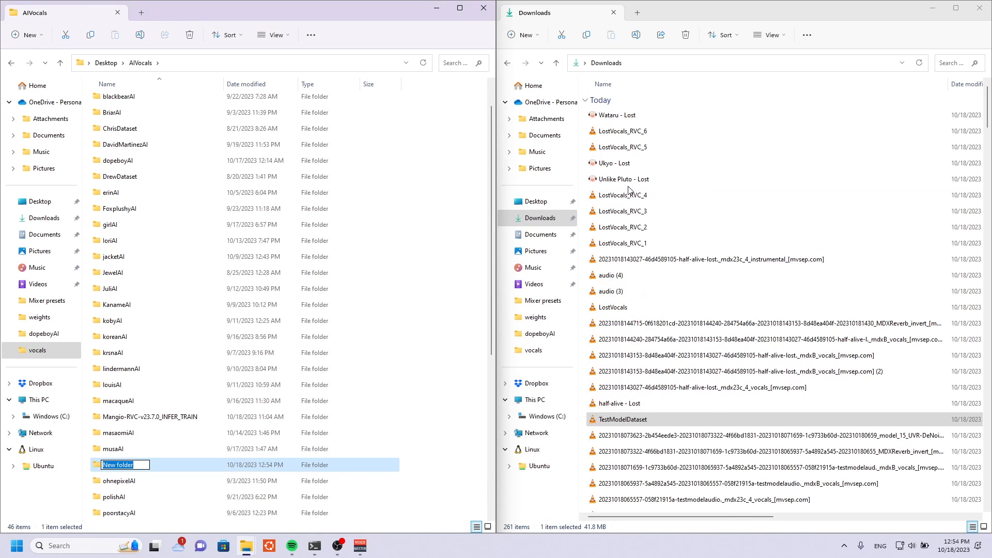
pyautogui.write('testAI')
pyautogui.press('BackSpace')
pyautogui.press('BackSpace')
pyautogui.write('AI')
pyautogui.press('Return')
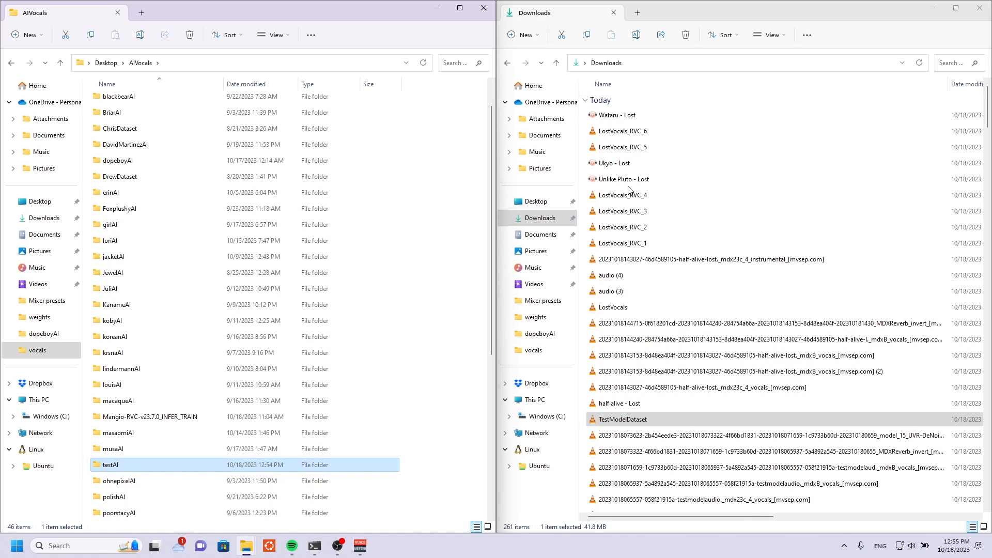
# Create a subfolder named vocals inside the testAI folder.
pyautogui.doubleClick(154, 467)
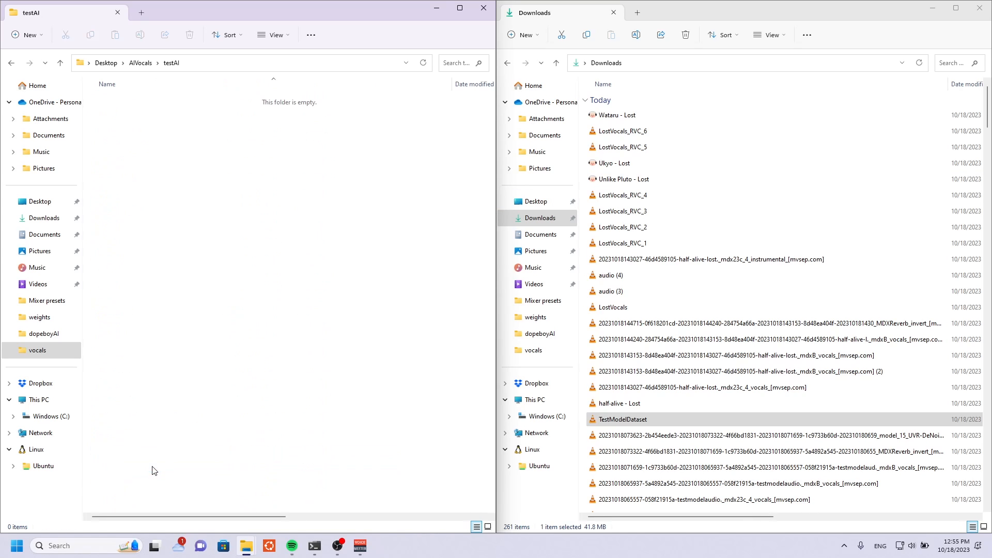
pyautogui.rightClick(144, 176)
pyautogui.moveTo(193, 253)
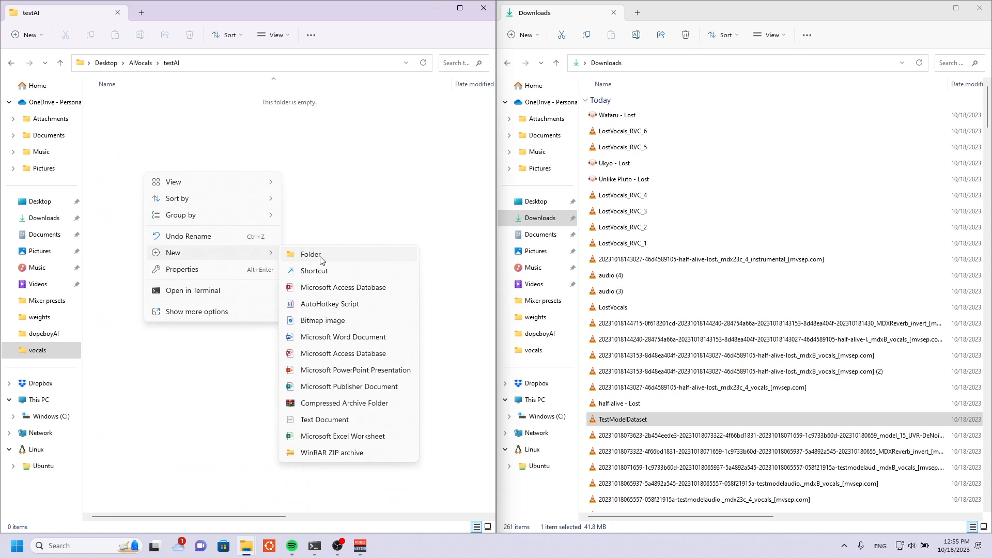
pyautogui.click(321, 259)
pyautogui.write('vocals')
pyautogui.press('Return')
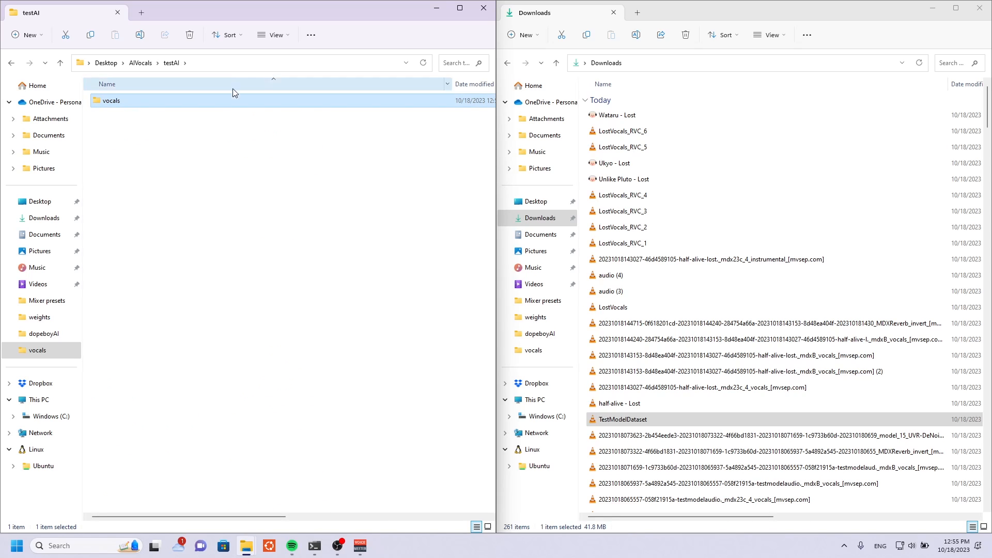
# Move TestModelDataset from Downloads into the testAI vocals folder, play it briefly to check it, and close the player.
pyautogui.doubleClick(226, 105)
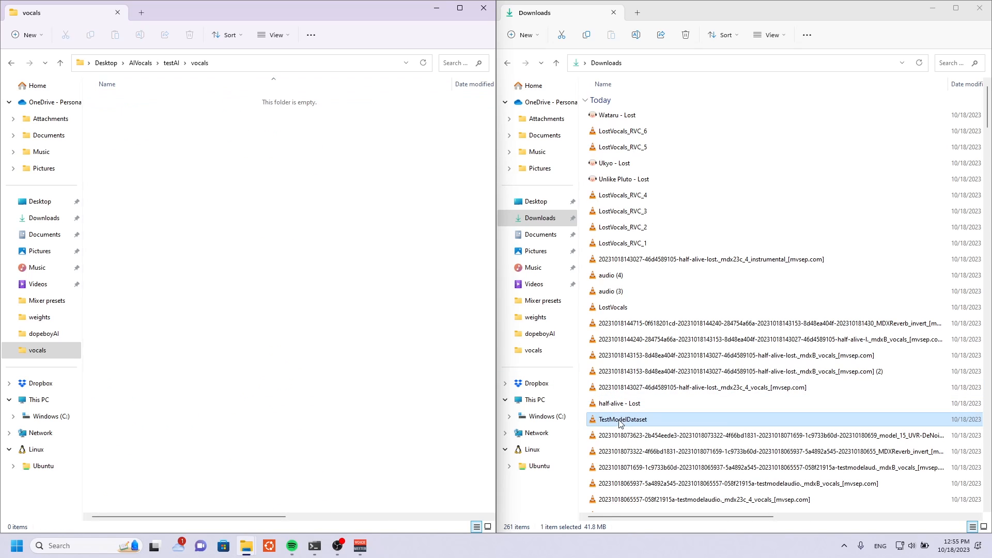
pyautogui.moveTo(622, 419); pyautogui.dragTo(206, 169)
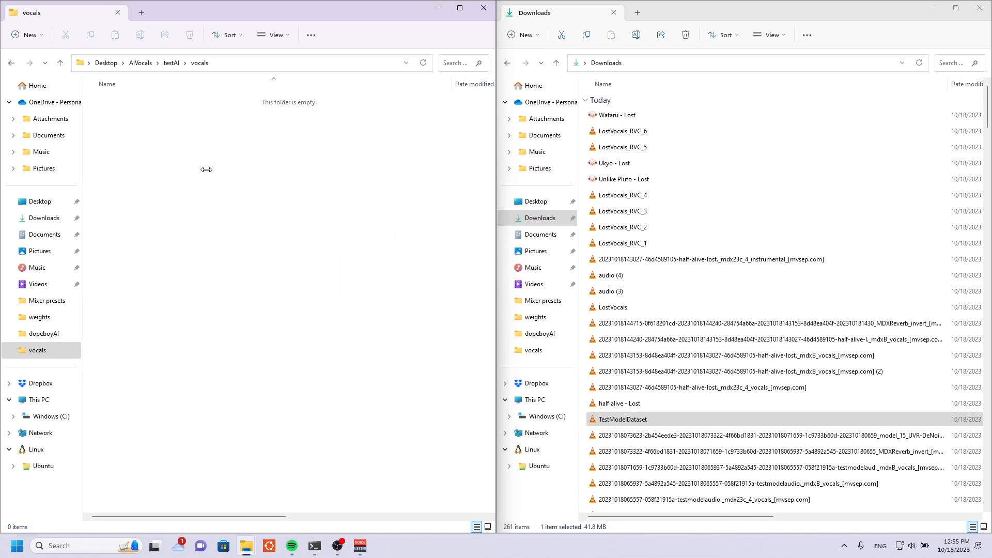
pyautogui.doubleClick(259, 101)
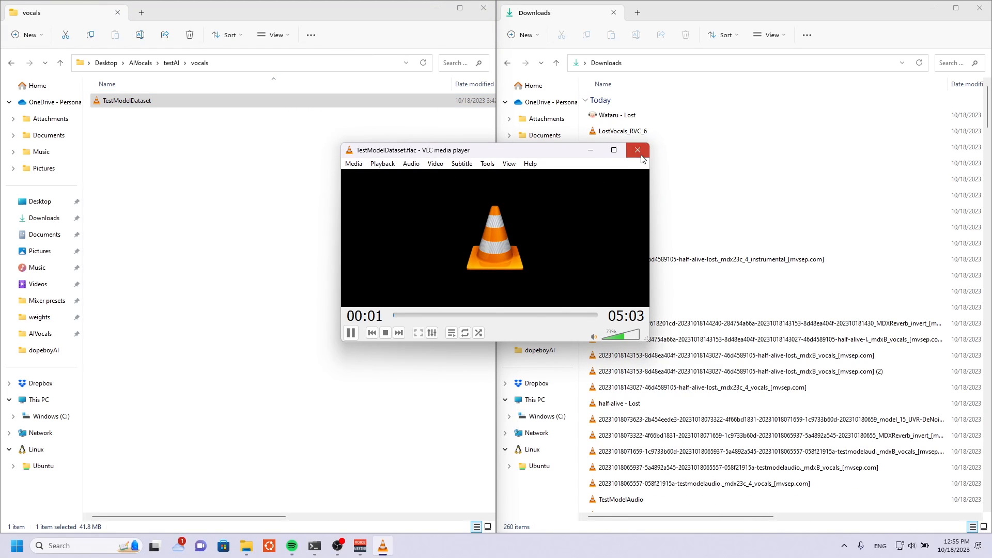
pyautogui.click(637, 150)
pyautogui.click(247, 152)
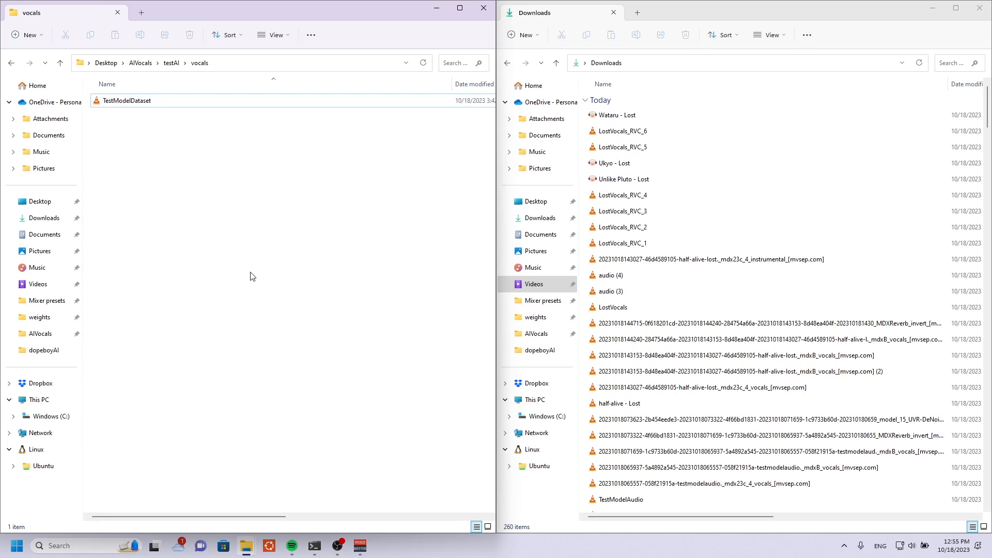
# Go back to AIVocals, open the Mangio-RVC-v23.7.0_INFER_TRAIN folder and launch the go-web batch file.
pyautogui.press('super')
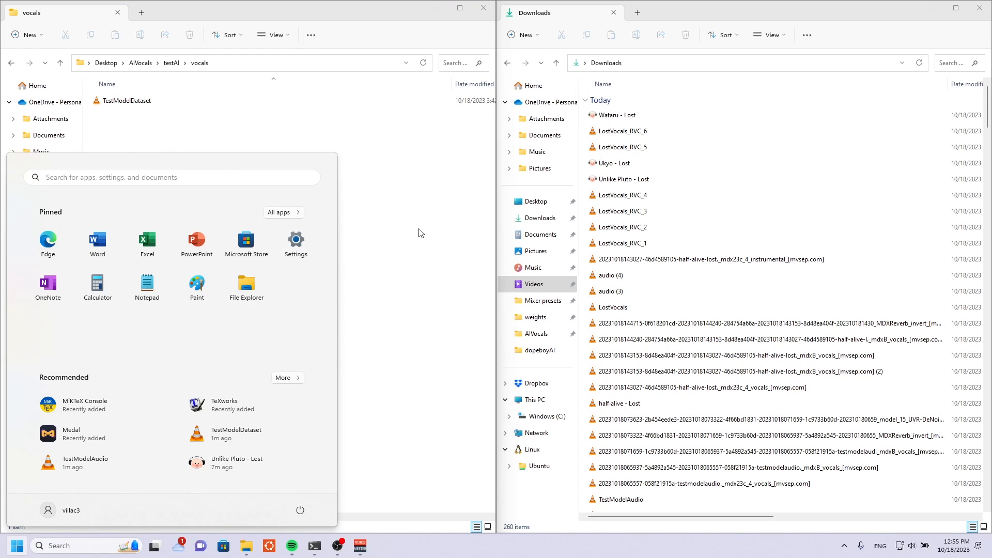
pyautogui.click(421, 230)
pyautogui.click(141, 63)
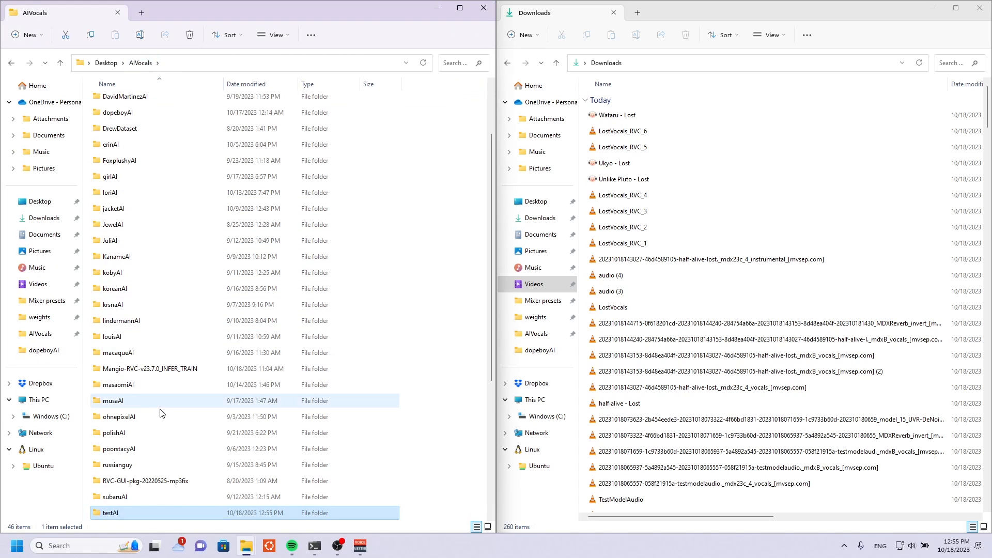
pyautogui.scroll(1, 182, 162)
pyautogui.scroll(-5, 160, 207)
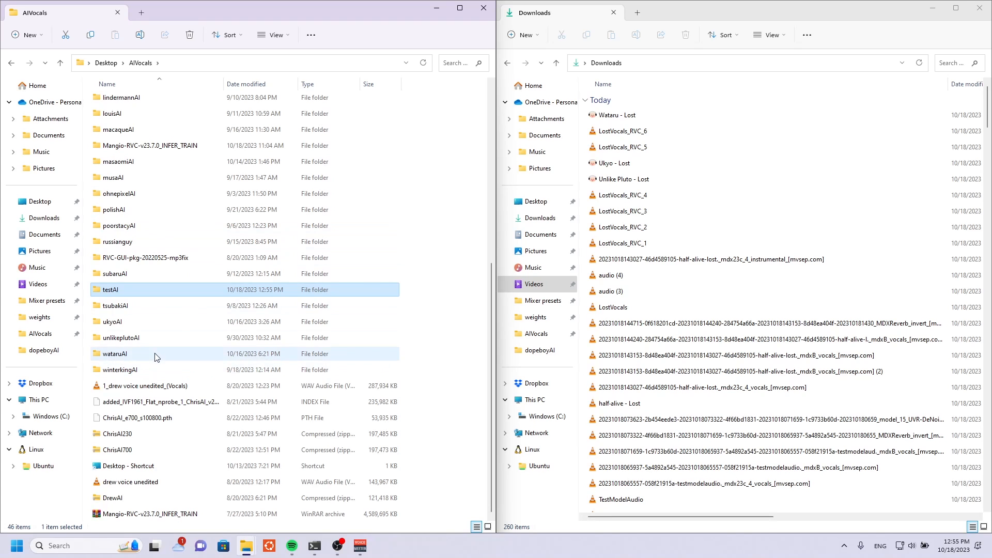
pyautogui.click(145, 149)
pyautogui.doubleClick(145, 149)
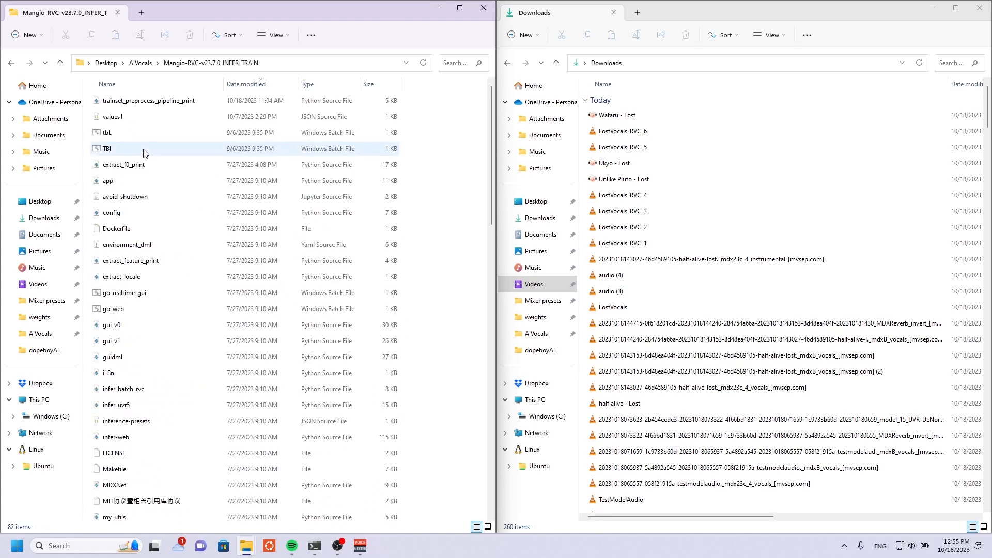
pyautogui.scroll(-7, 150, 284)
pyautogui.scroll(-5, 155, 321)
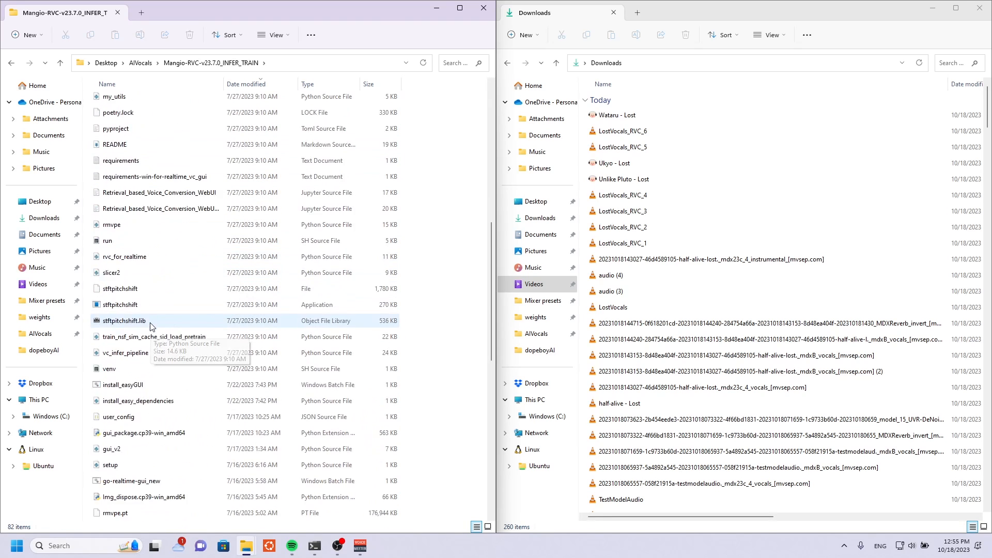
pyautogui.scroll(9, 133, 356)
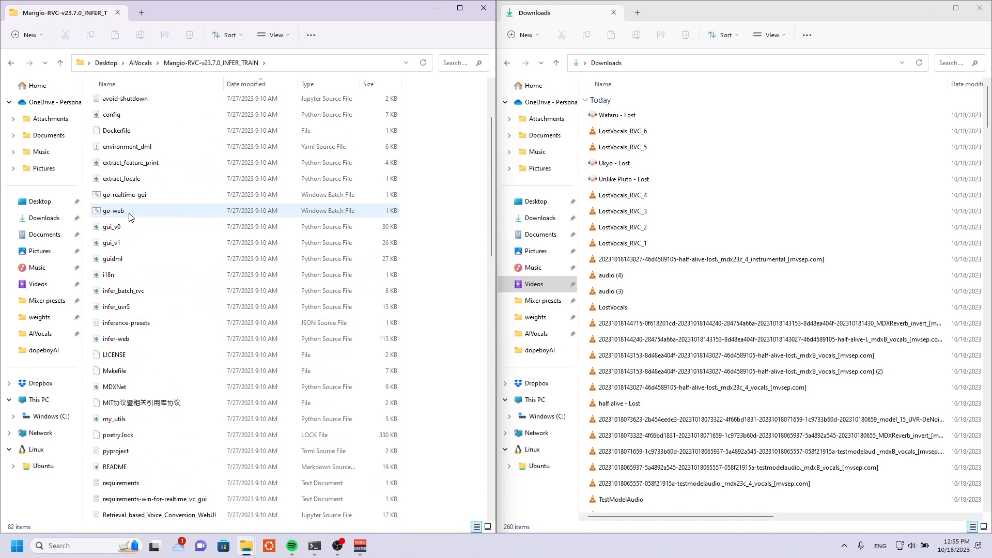
pyautogui.click(130, 213)
pyautogui.doubleClick(129, 213)
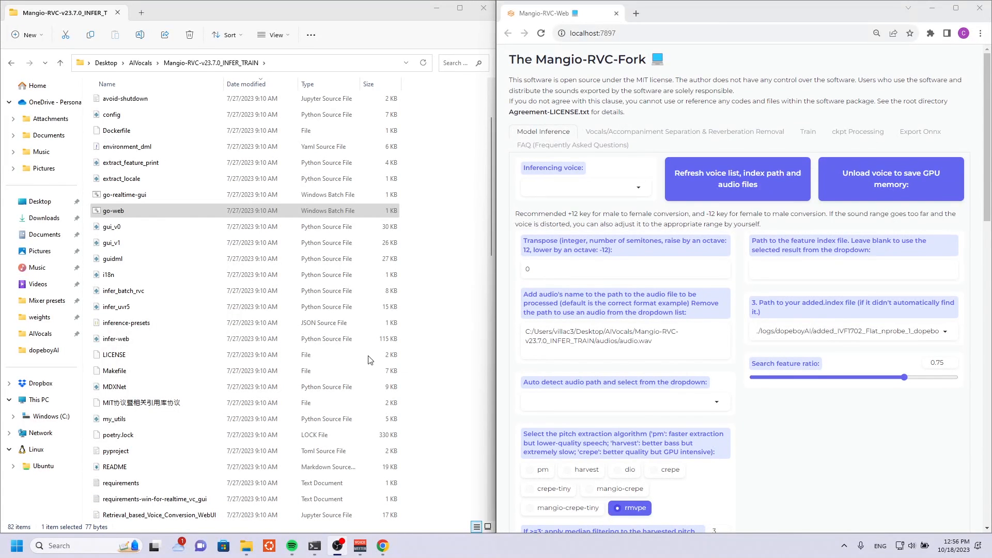
# Run the tbL batch file to start TensorBoard and load localhost:6006 in a new browser tab.
pyautogui.scroll(2, 266, 332)
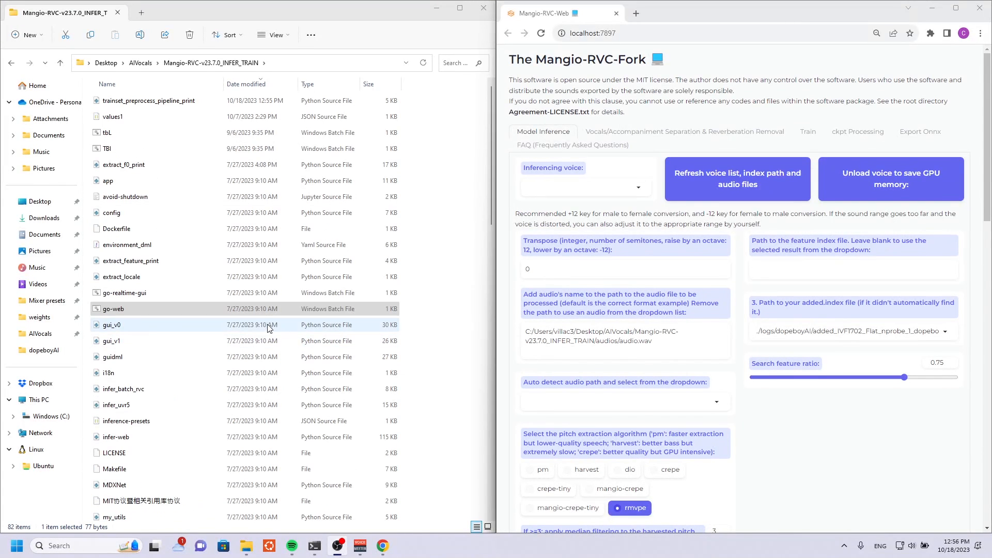
pyautogui.doubleClick(129, 136)
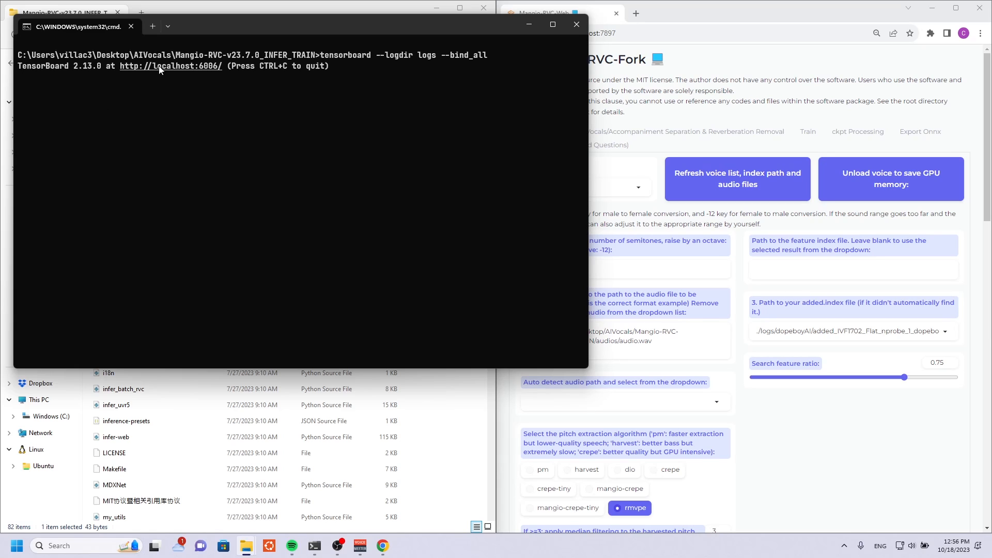
pyautogui.click(682, 7)
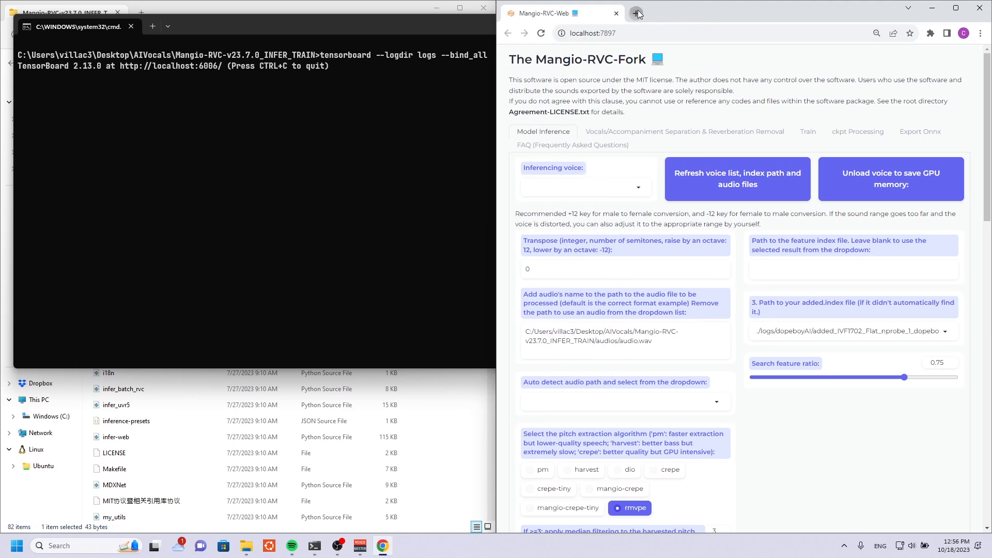
pyautogui.click(636, 12)
pyautogui.write('localhost')
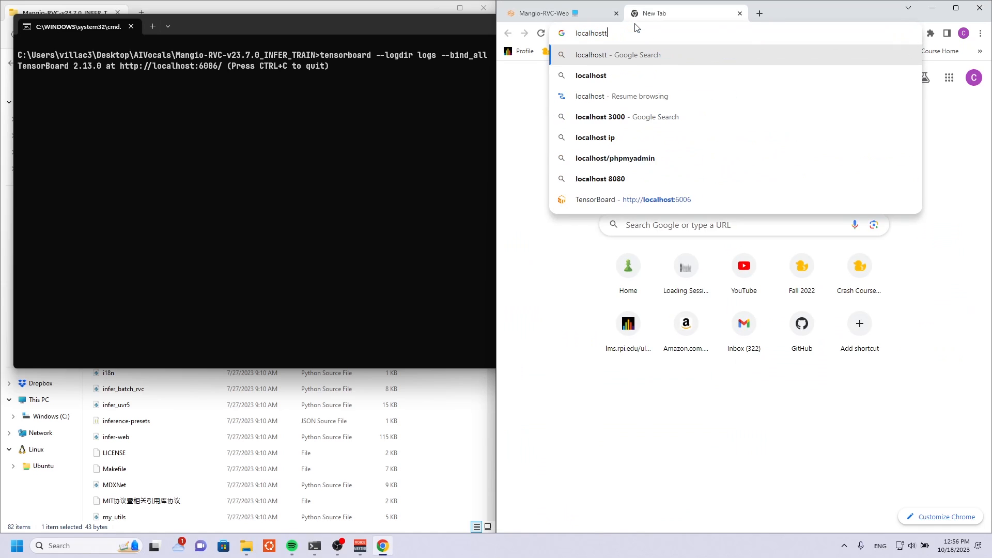
pyautogui.write(':6006')
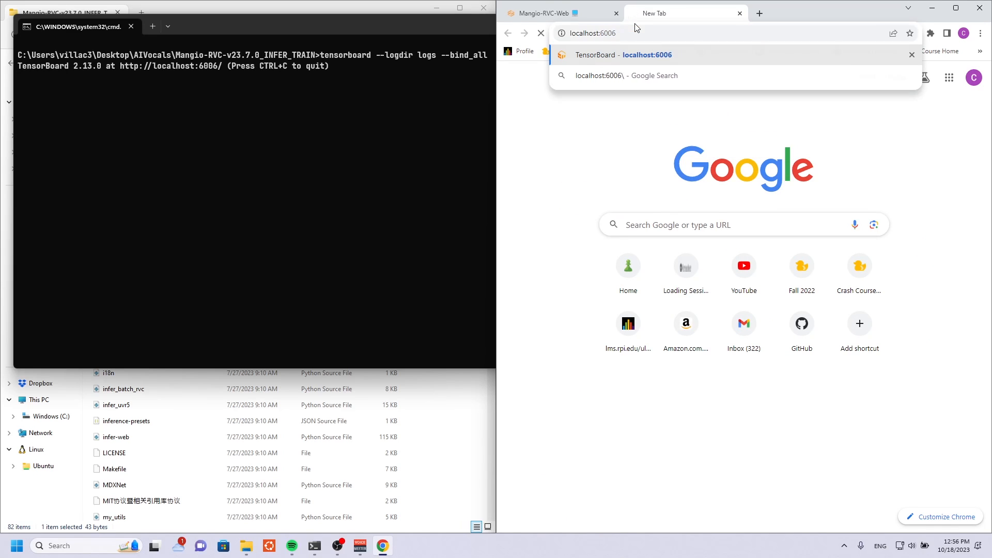
pyautogui.press('Return')
# Minimize the TensorBoard console and place the TensorBoard page in its own window beside the Mangio-RVC-Web window.
pyautogui.click(456, 33)
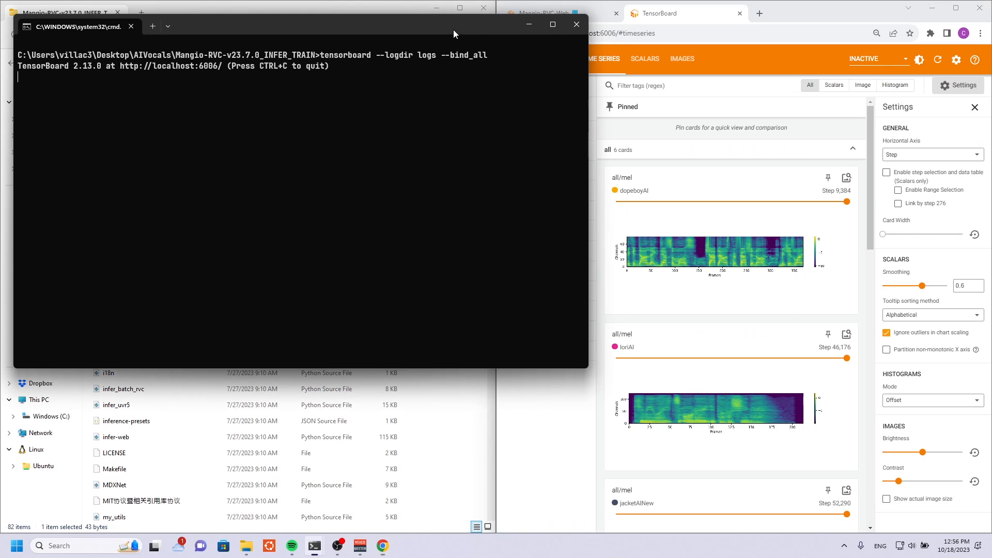
pyautogui.click(530, 25)
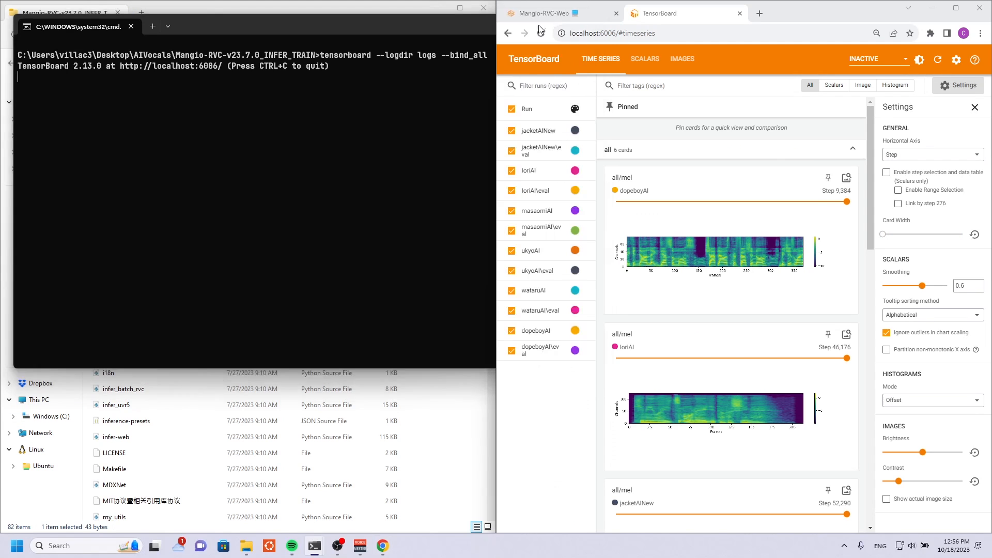
pyautogui.moveTo(673, 13); pyautogui.dragTo(124, 73)
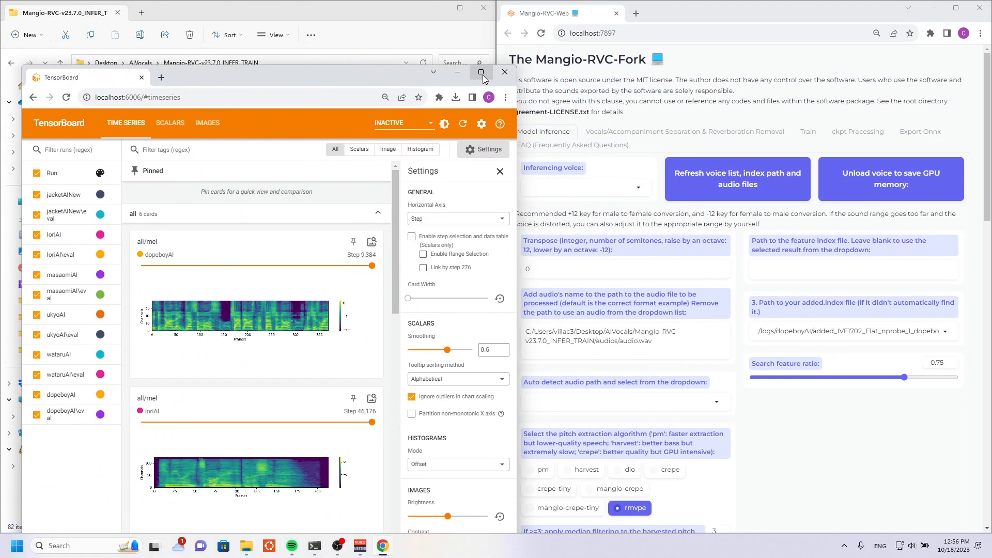
pyautogui.click(439, 105)
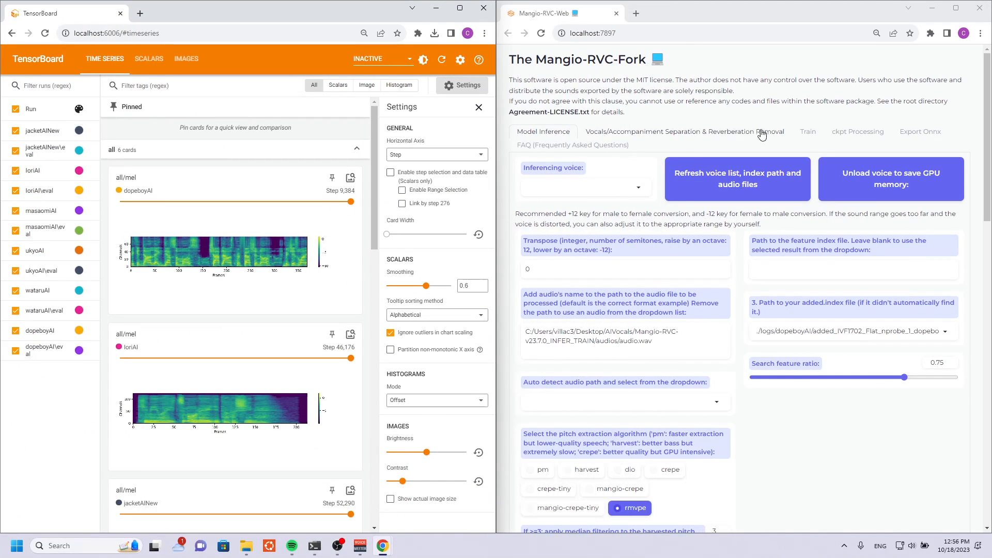
# In Mangio-RVC's training settings, name the experiment testAI to match the folder in AIVocals and choose version v2.
pyautogui.click(807, 132)
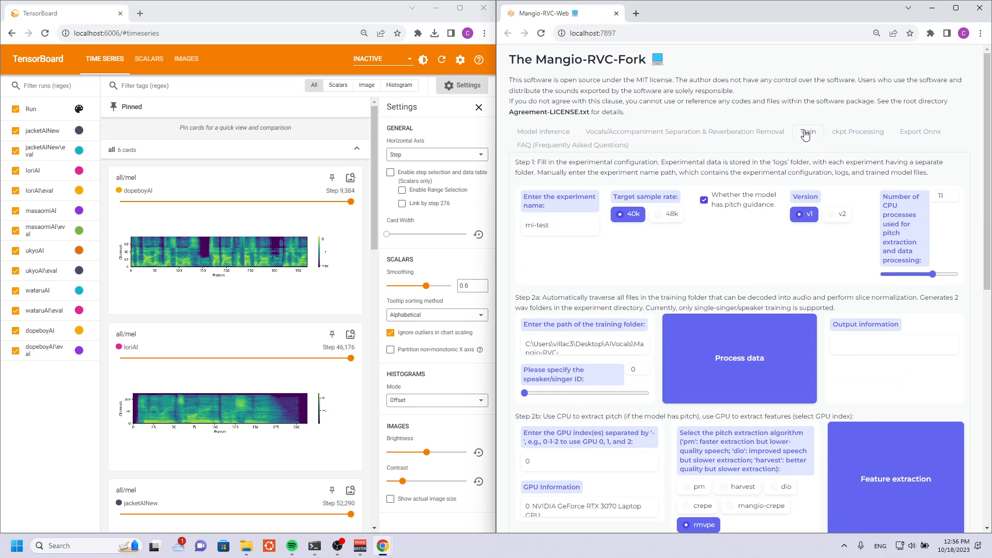
pyautogui.tripleClick(553, 227)
pyautogui.moveTo(246, 554)
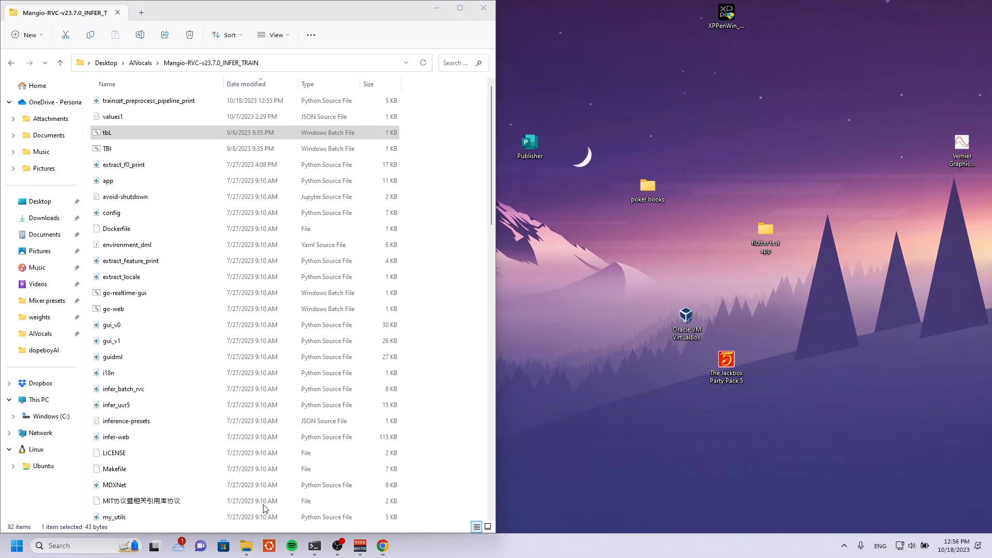
pyautogui.click(264, 511)
pyautogui.click(140, 63)
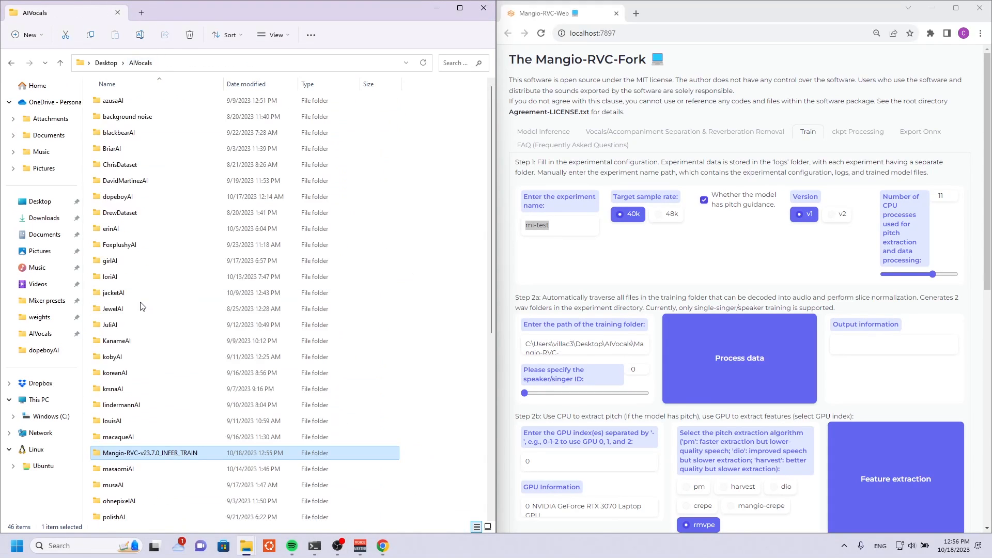
pyautogui.scroll(-4, 137, 465)
pyautogui.click(122, 421)
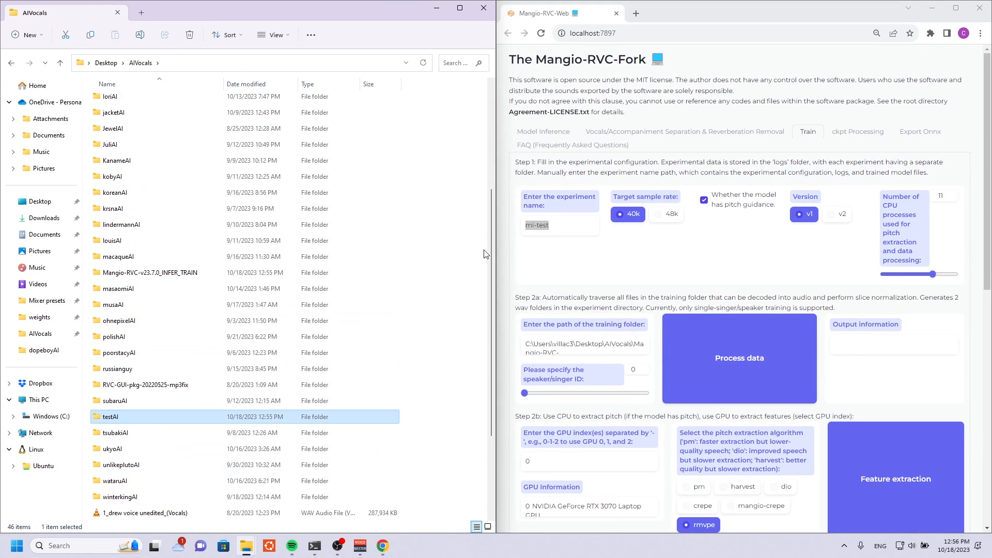
pyautogui.moveTo(553, 227); pyautogui.dragTo(519, 227)
pyautogui.doubleClick(212, 419)
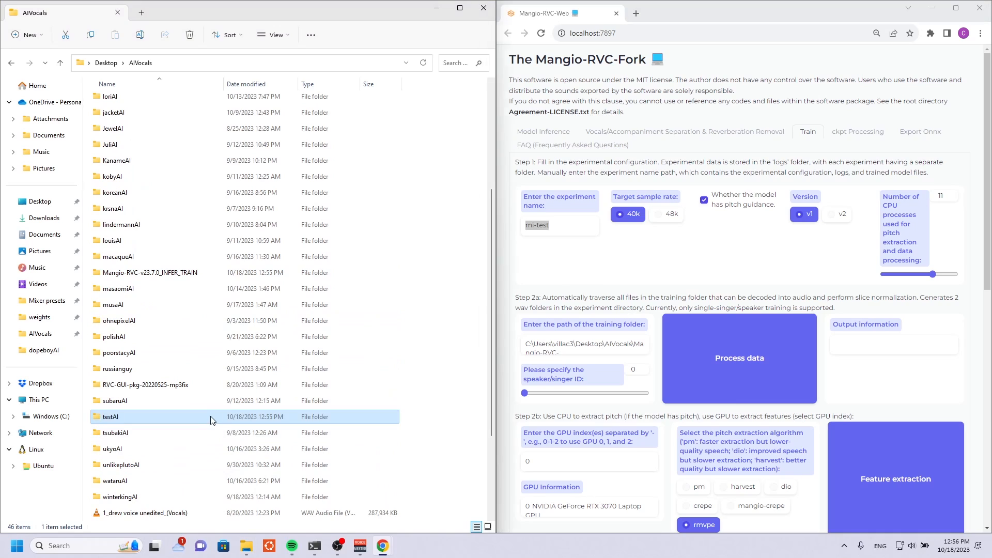
pyautogui.click(609, 224)
pyautogui.write('tes')
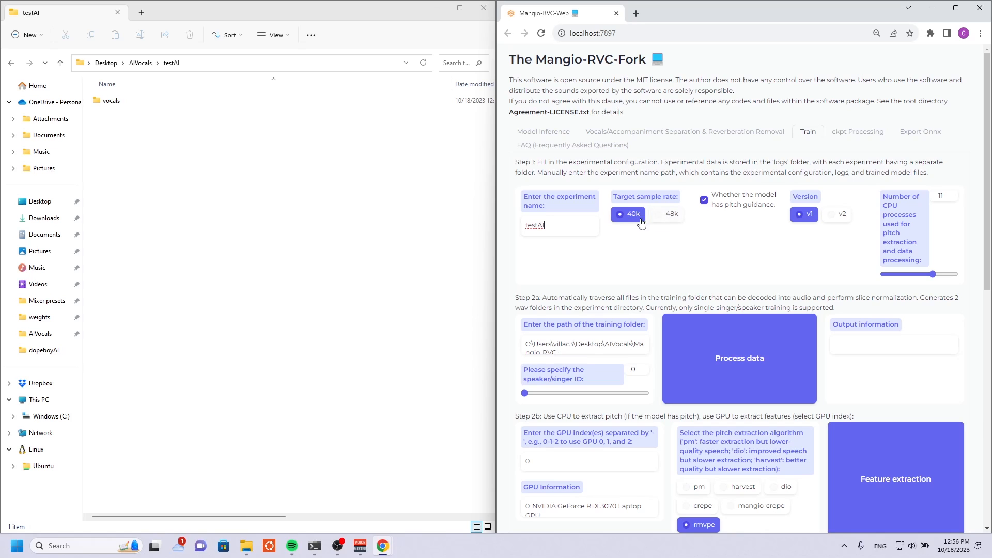
pyautogui.click(828, 216)
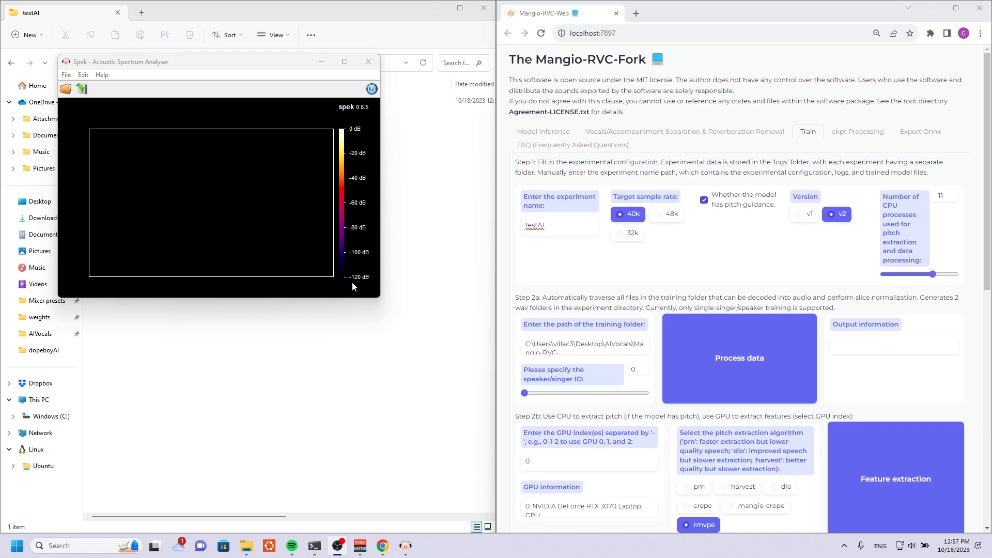
# In Spek, open TestModelDataset.flac from the testAI vocals folder in AIVocals, examine its frequency spectrum, and close Spek.
pyautogui.click(68, 89)
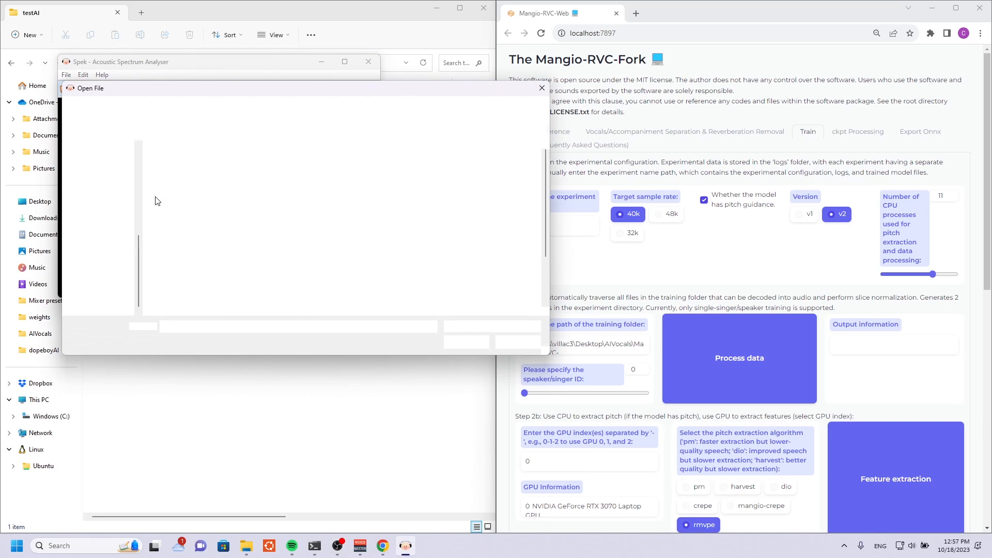
pyautogui.click(113, 265)
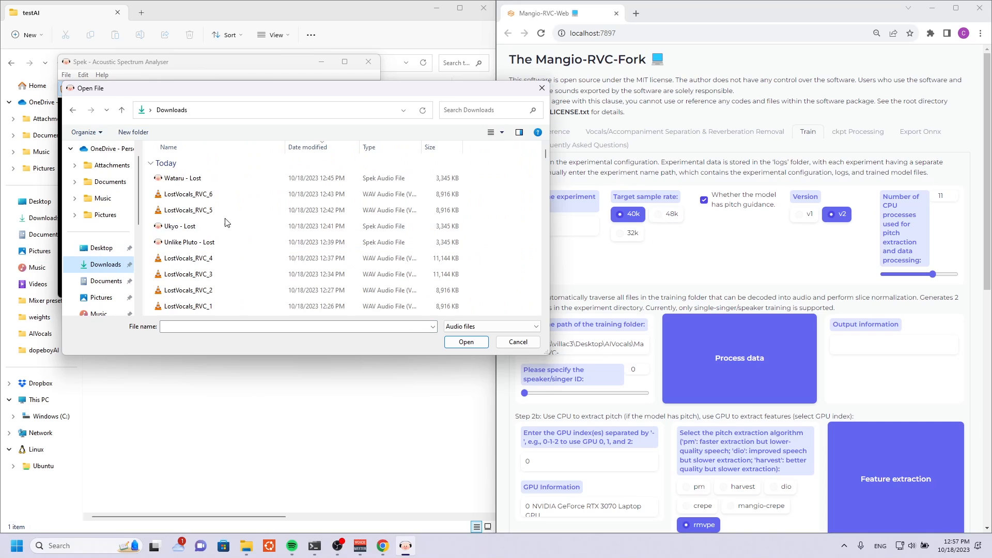
pyautogui.scroll(-2, 195, 207)
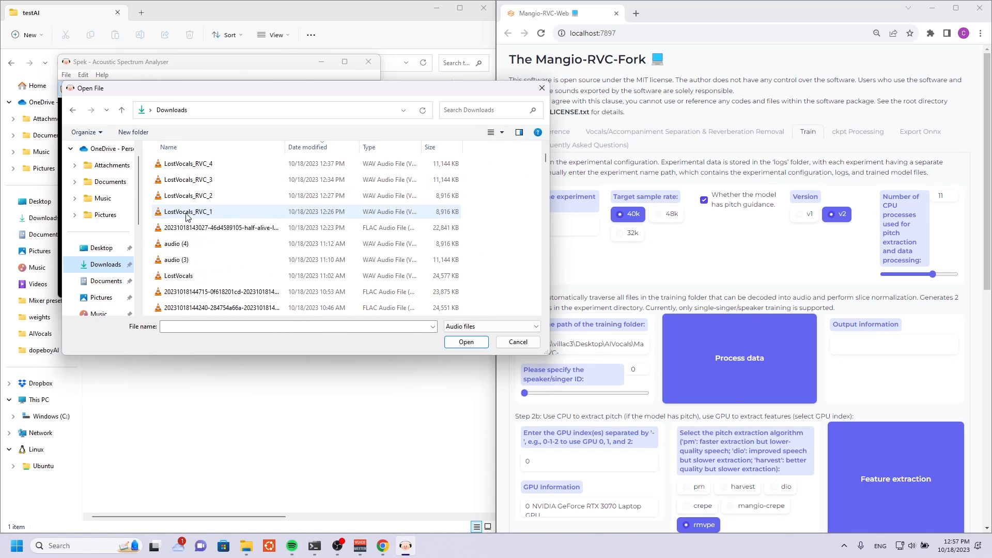
pyautogui.scroll(-2, 109, 298)
pyautogui.click(111, 265)
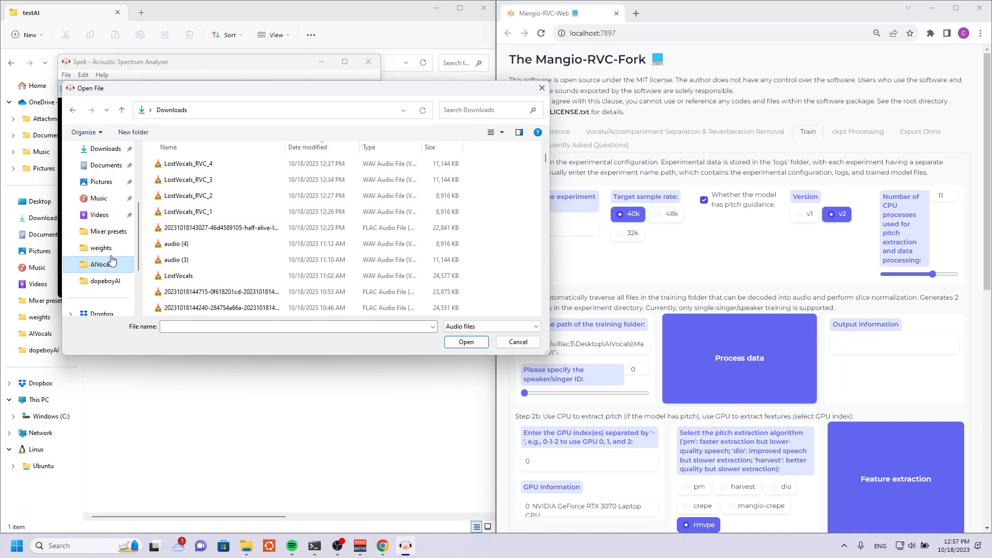
pyautogui.scroll(-5, 195, 248)
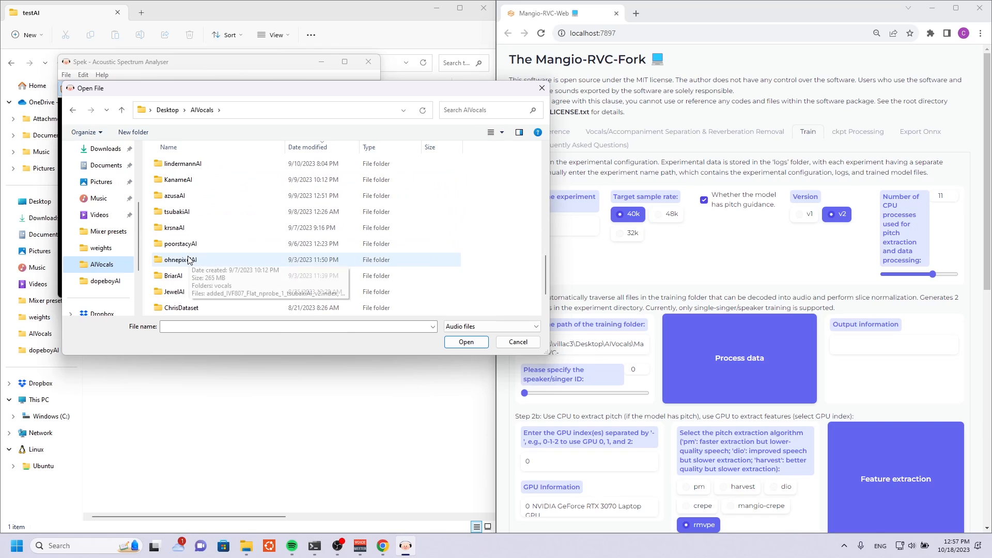
pyautogui.scroll(-3, 190, 248)
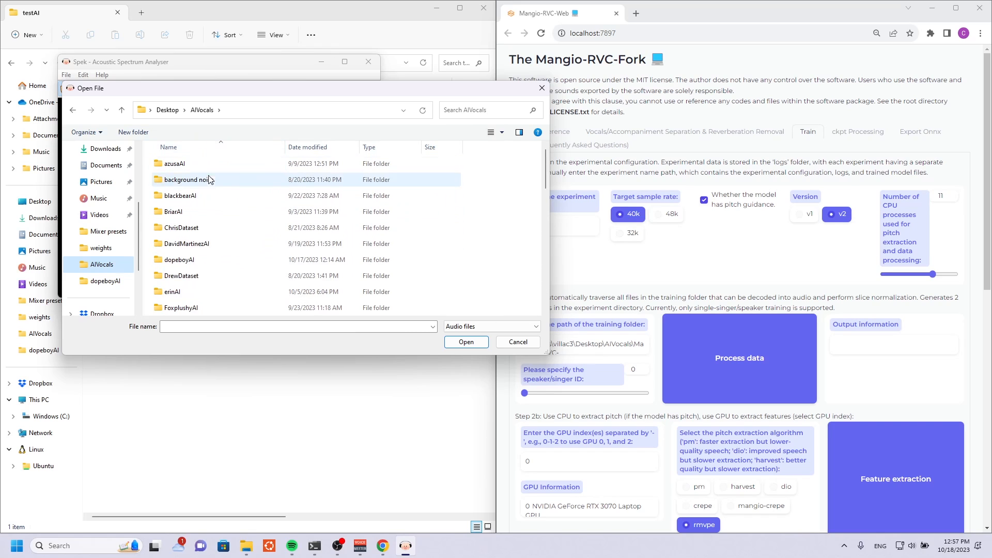
pyautogui.scroll(4, 191, 207)
pyautogui.doubleClick(192, 222)
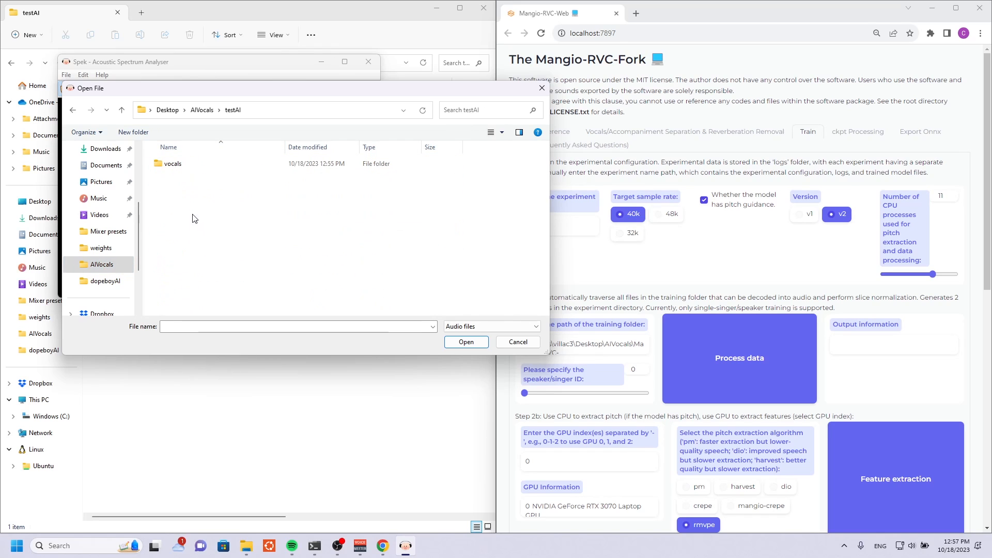
pyautogui.doubleClick(184, 161)
pyautogui.click(185, 166)
pyautogui.click(467, 343)
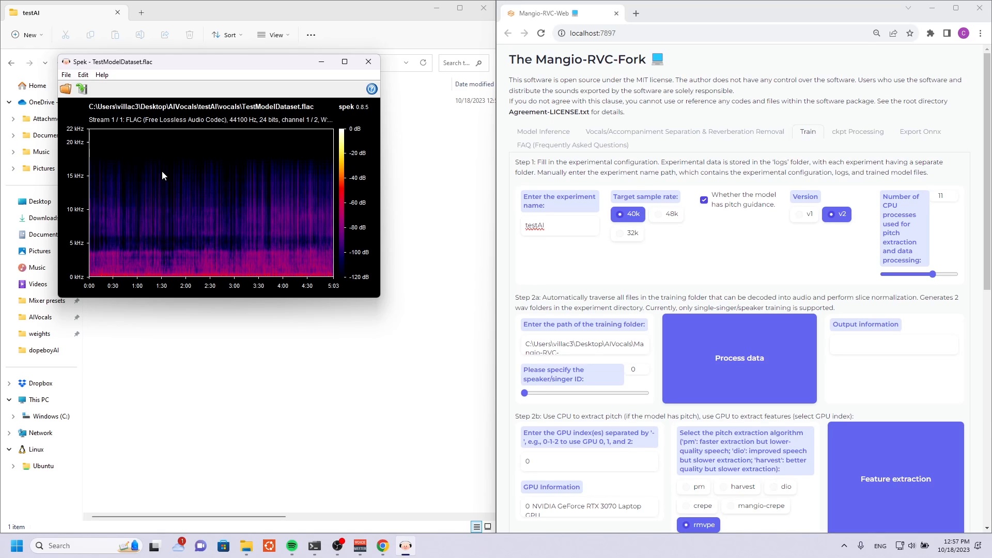
pyautogui.click(368, 62)
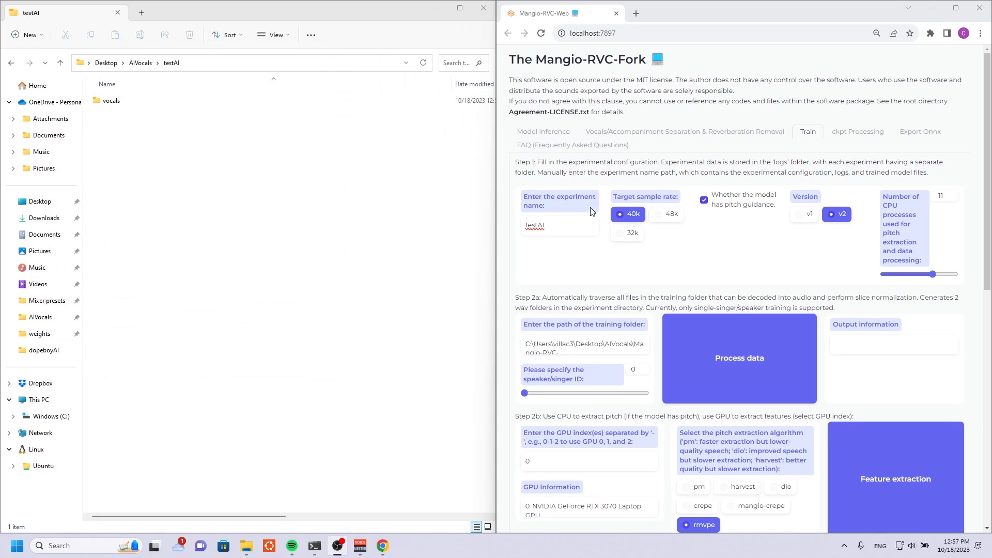
# Set the target sample rate to 32k and use the copied path of the AIVocals\testAI\vocals folder as the training folder path.
pyautogui.click(621, 235)
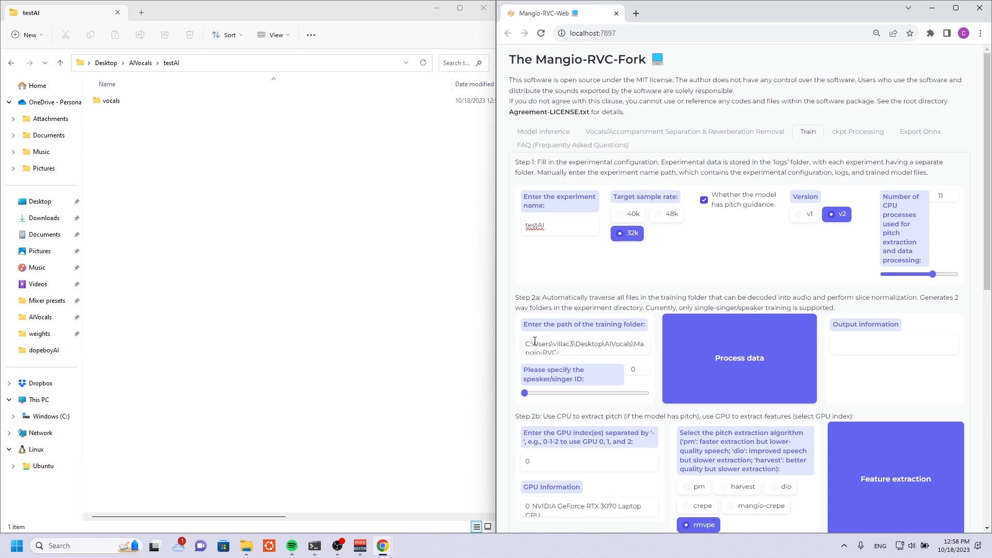
pyautogui.click(570, 347)
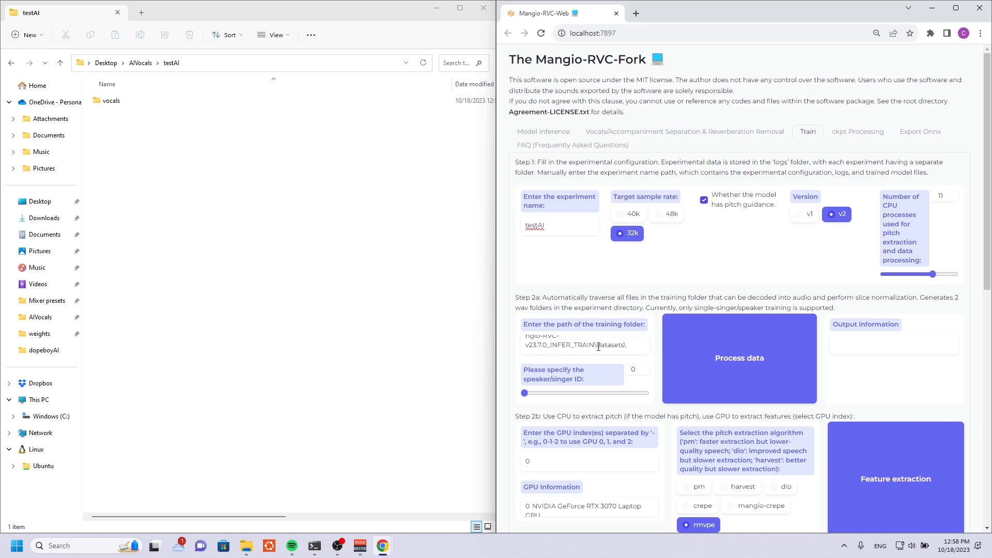
pyautogui.scroll(1, 589, 350)
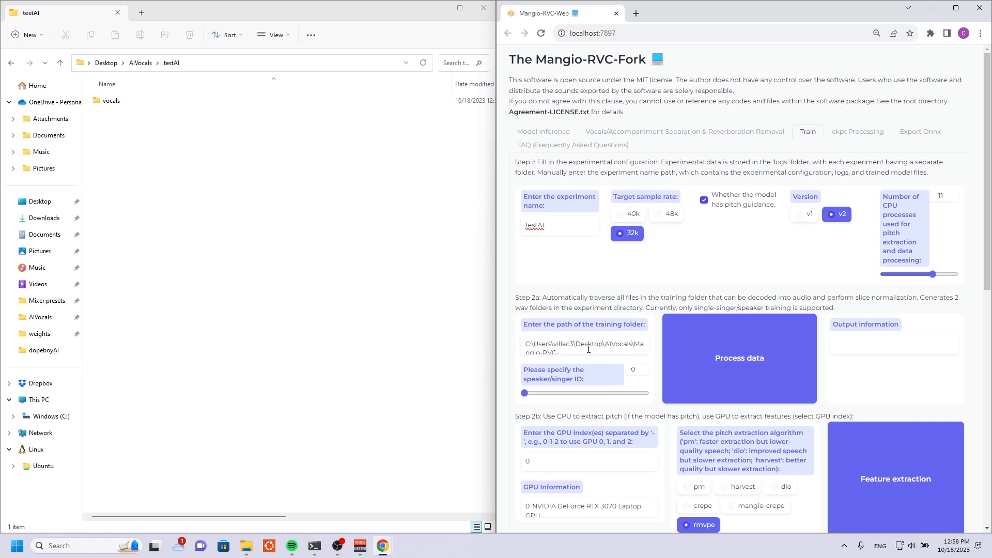
pyautogui.doubleClick(116, 102)
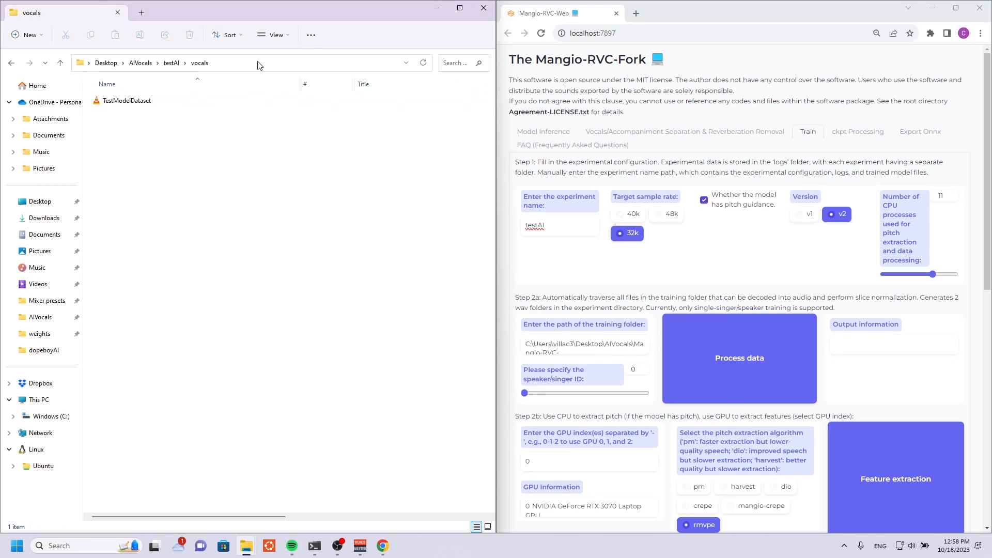
pyautogui.click(235, 64)
pyautogui.hotkey('ctrl', 'c')
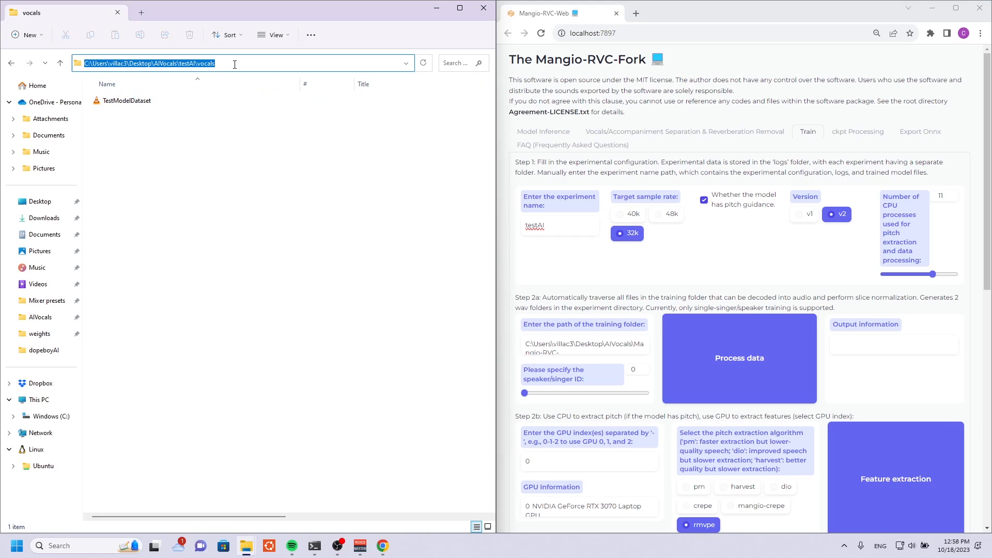
pyautogui.hotkey('ctrl', 'a')
pyautogui.hotkey('ctrl', 'v')
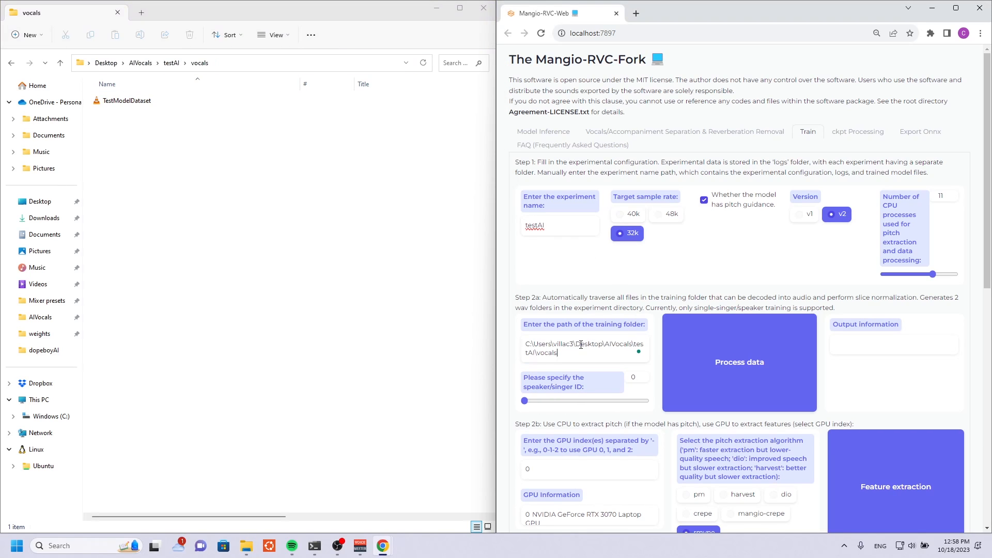
pyautogui.moveTo(578, 355); pyautogui.dragTo(503, 341)
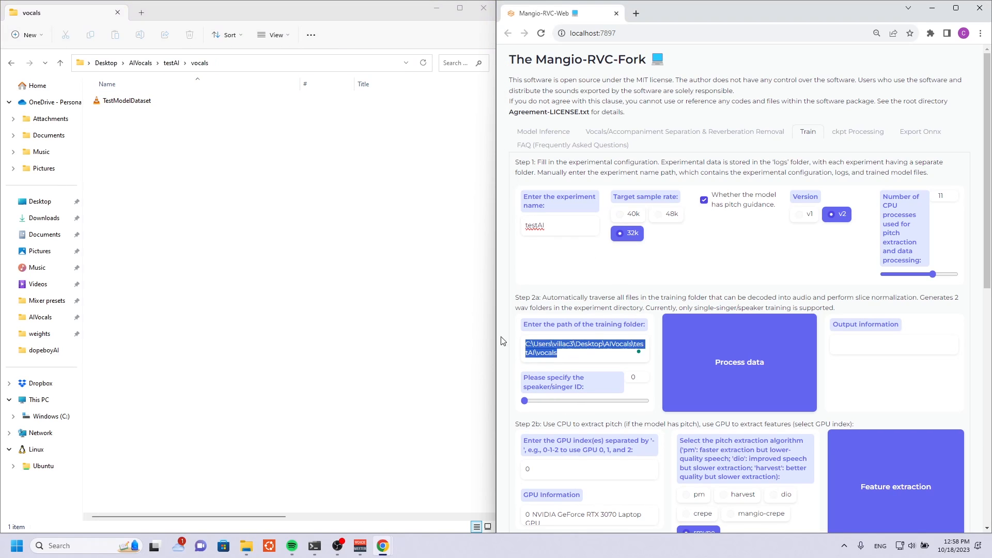
pyautogui.click(585, 351)
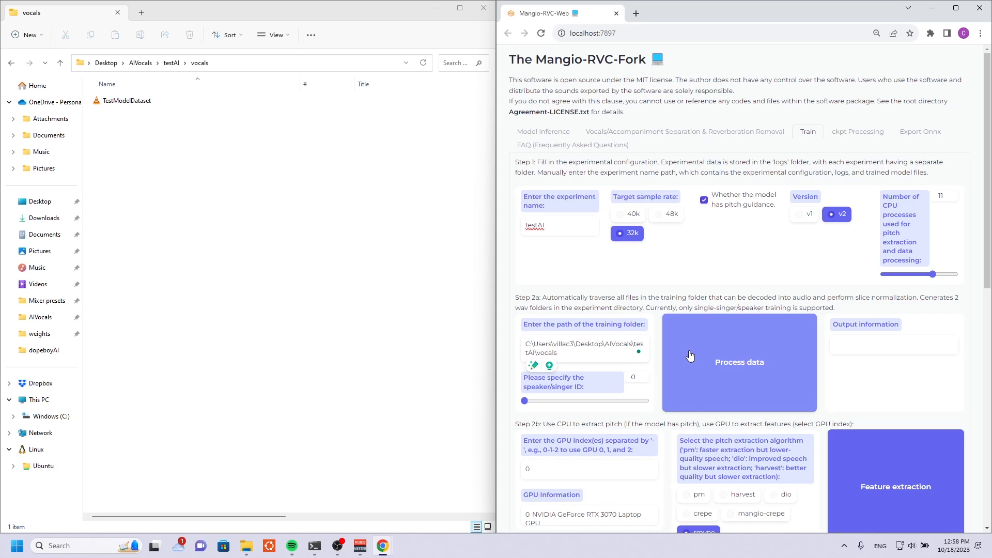
# Process the training data and check the end of the preprocessing output.
pyautogui.click(690, 356)
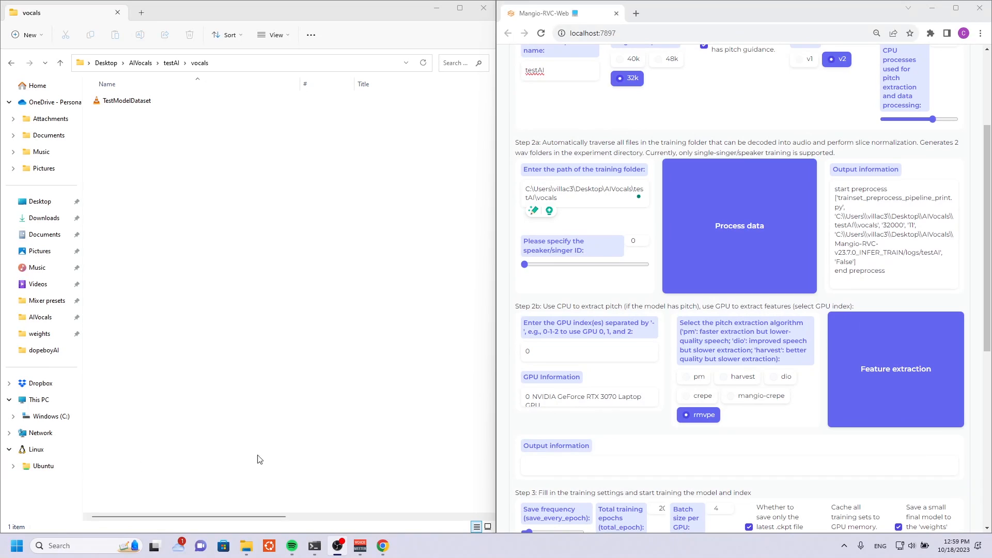
pyautogui.moveTo(903, 274); pyautogui.dragTo(834, 274)
pyautogui.click(906, 281)
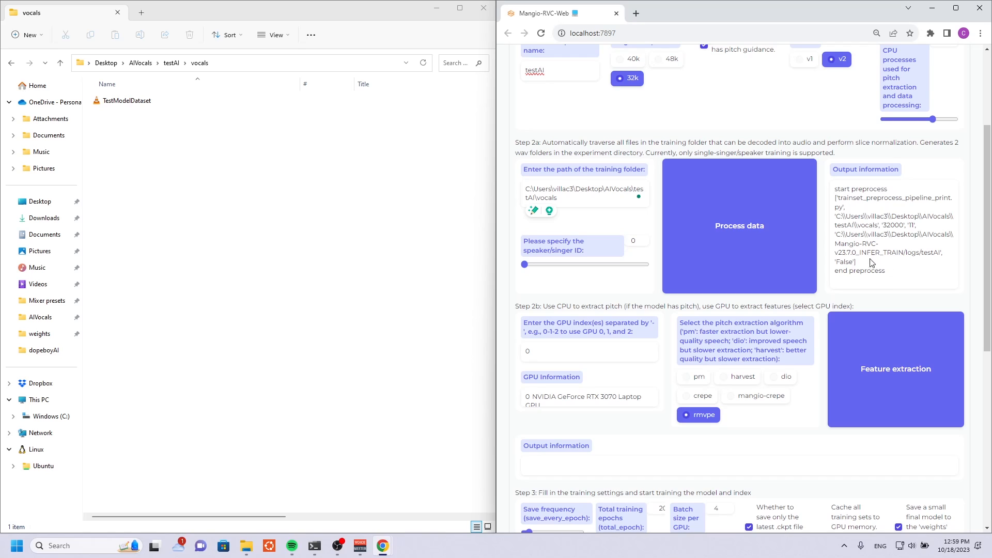
# Run feature extraction for Step 2b with the rmvpe pitch algorithm and check the last line of its output.
pyautogui.moveTo(533, 306); pyautogui.dragTo(591, 306)
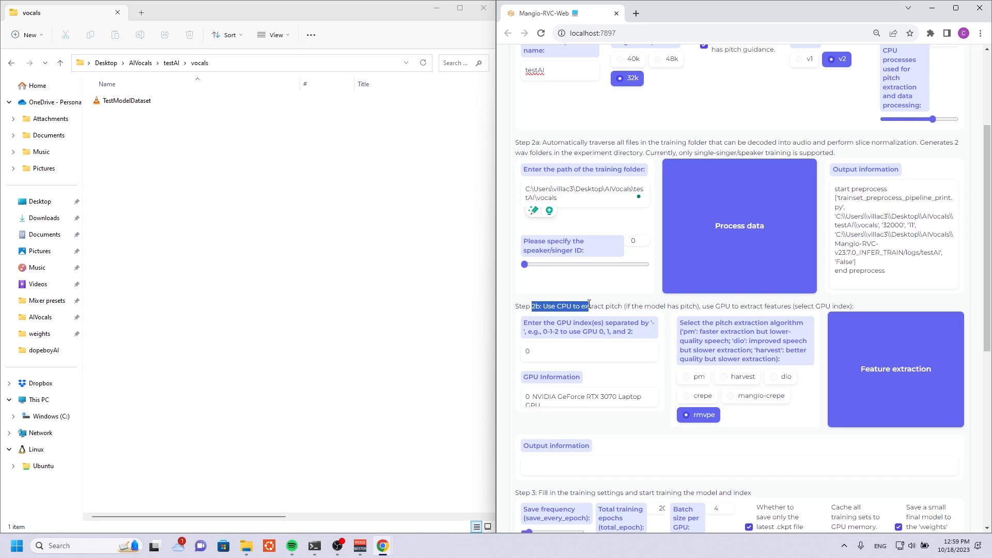
pyautogui.click(591, 306)
pyautogui.scroll(-1, 598, 252)
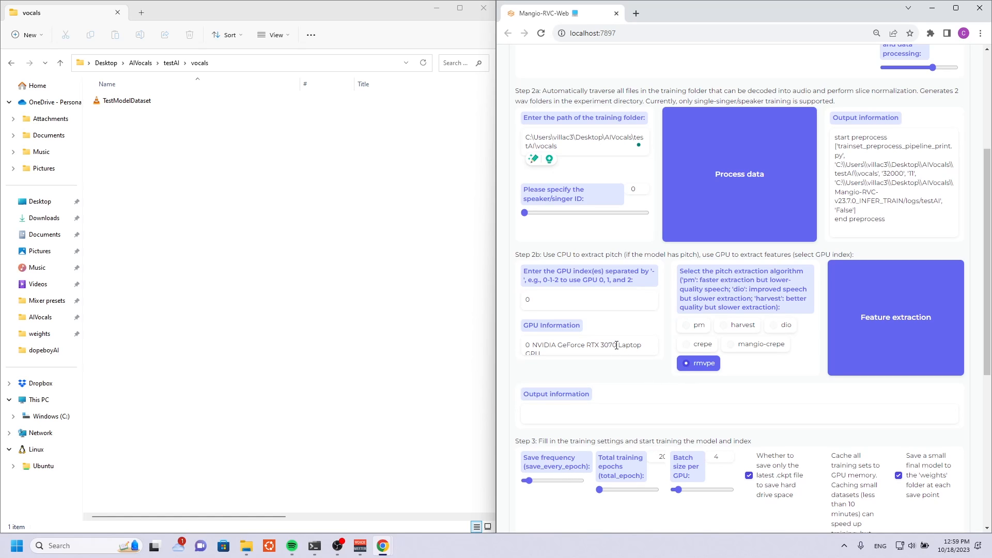
pyautogui.click(903, 339)
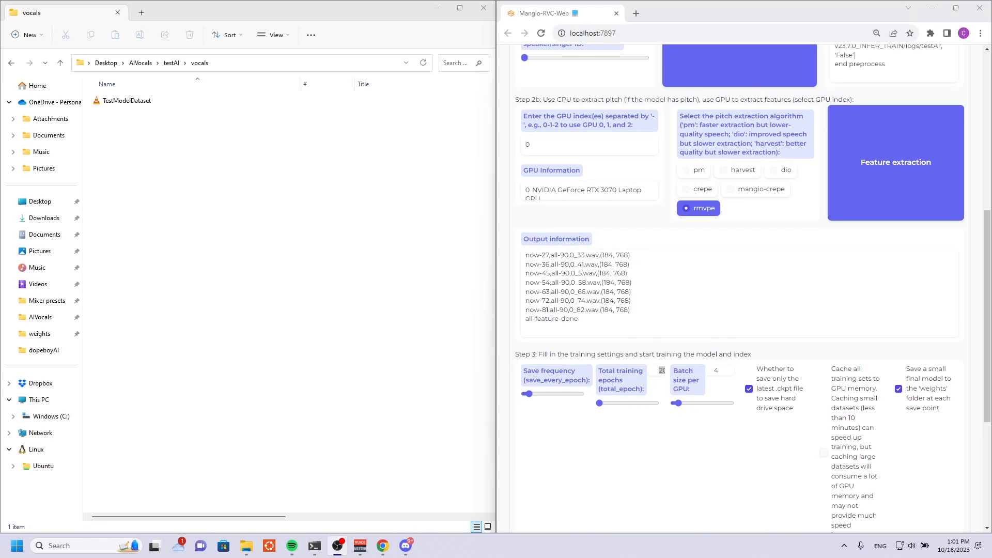
pyautogui.moveTo(583, 319)
pyautogui.mouseDown()
pyautogui.moveTo(527, 322)
pyautogui.moveTo(583, 318)
pyautogui.mouseUp()
pyautogui.click(527, 319)
pyautogui.click(609, 317)
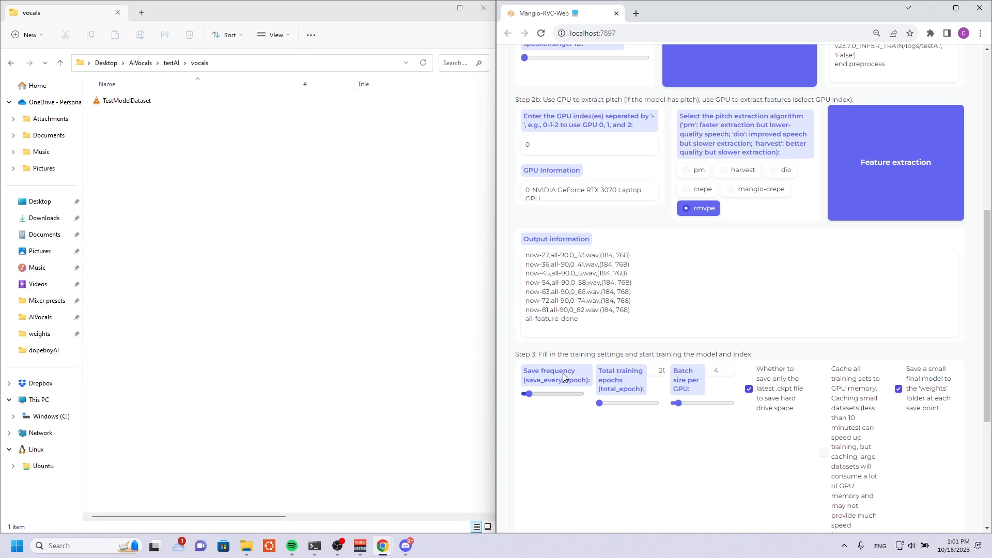
# Train the feature index in Step 3 and check the index file name in its output.
pyautogui.scroll(-2, 592, 354)
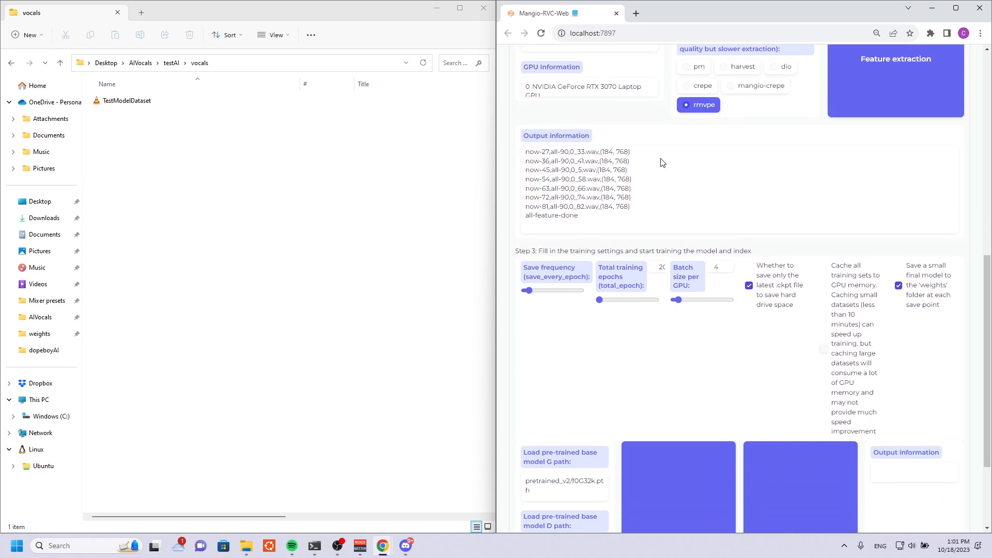
pyautogui.scroll(-1, 655, 186)
pyautogui.scroll(-1, 655, 186)
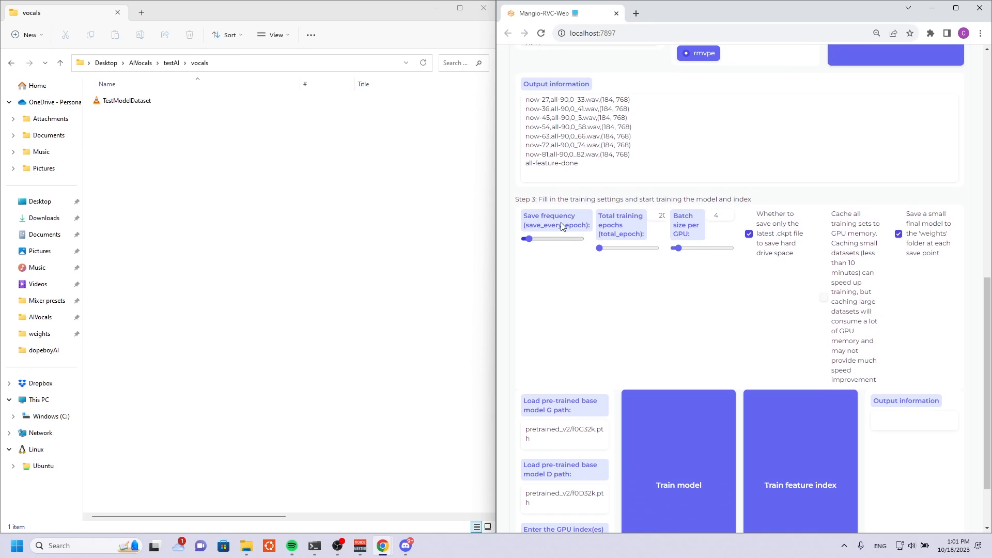
pyautogui.scroll(-1, 790, 238)
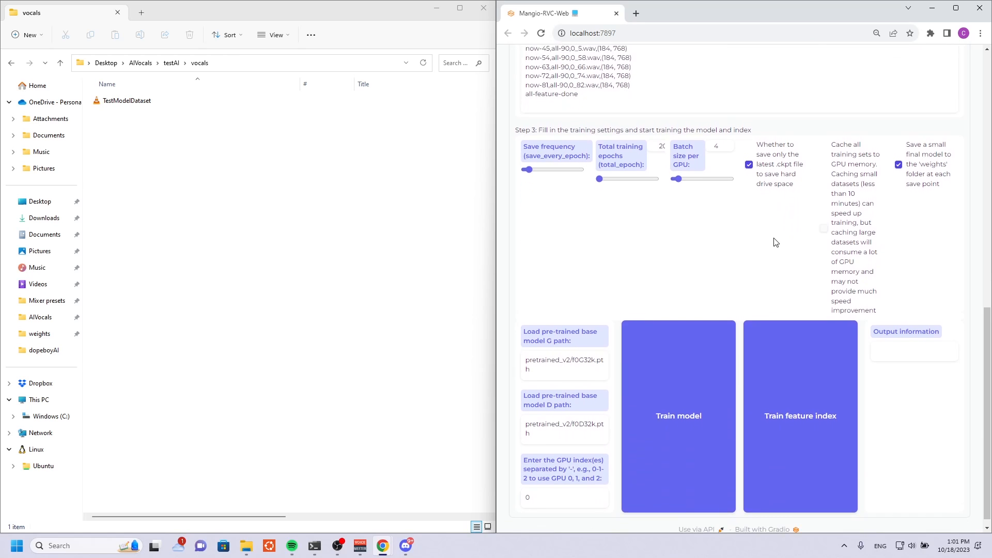
pyautogui.click(827, 383)
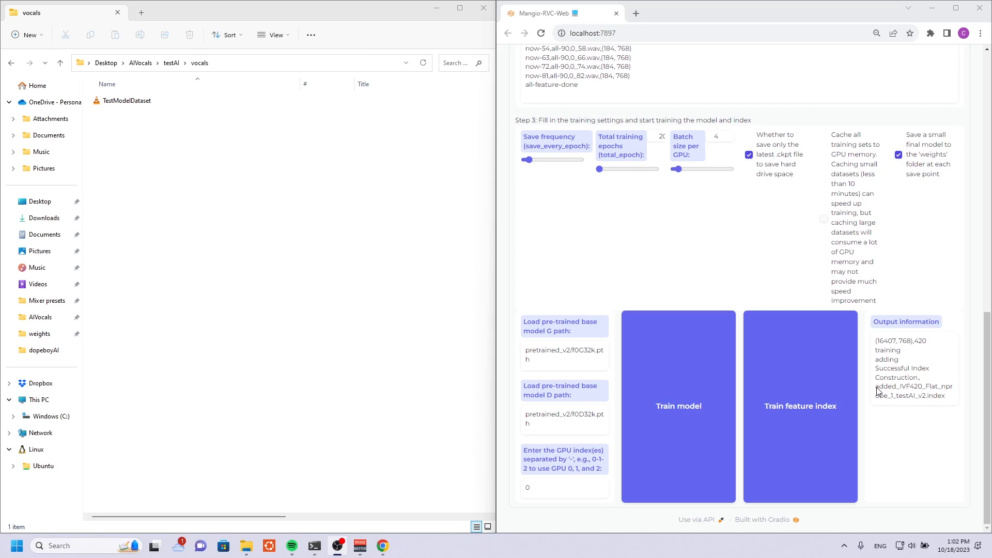
pyautogui.moveTo(876, 387); pyautogui.dragTo(949, 398)
pyautogui.click(937, 408)
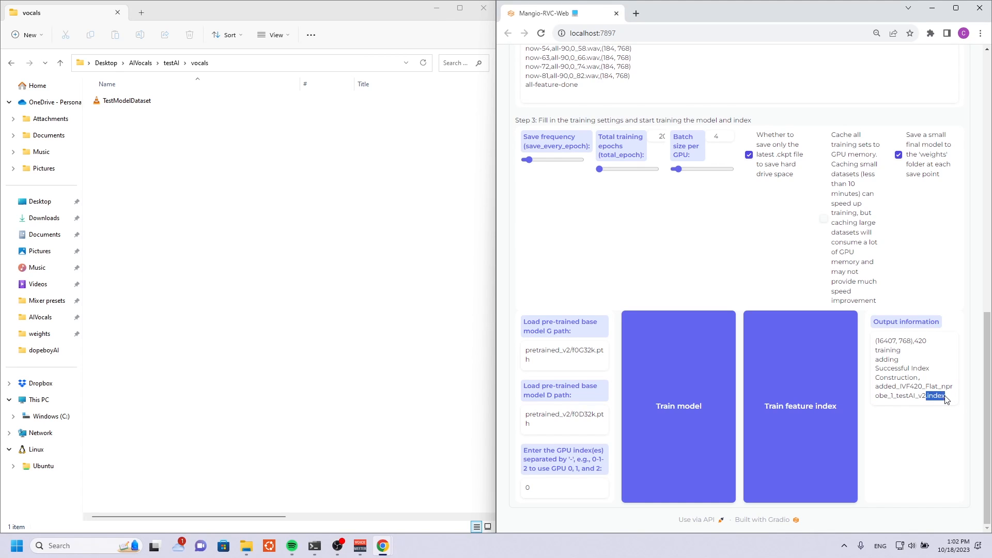
# Maximize the web interface and set the total training epochs in Step 3 to 250.
pyautogui.click(895, 391)
pyautogui.click(957, 8)
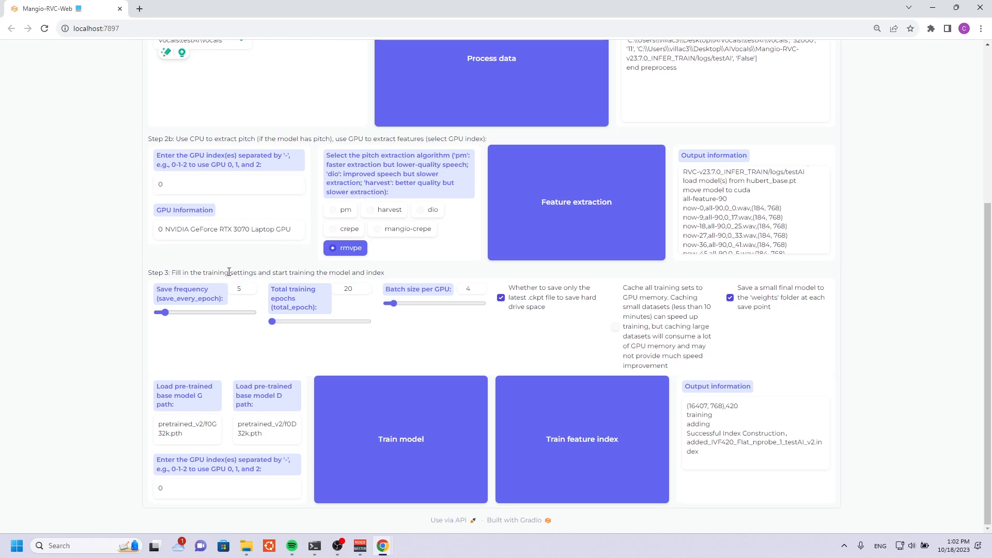
pyautogui.moveTo(241, 289); pyautogui.dragTo(229, 286)
pyautogui.click(353, 288)
pyautogui.moveTo(353, 289); pyautogui.dragTo(335, 289)
pyautogui.write('5')
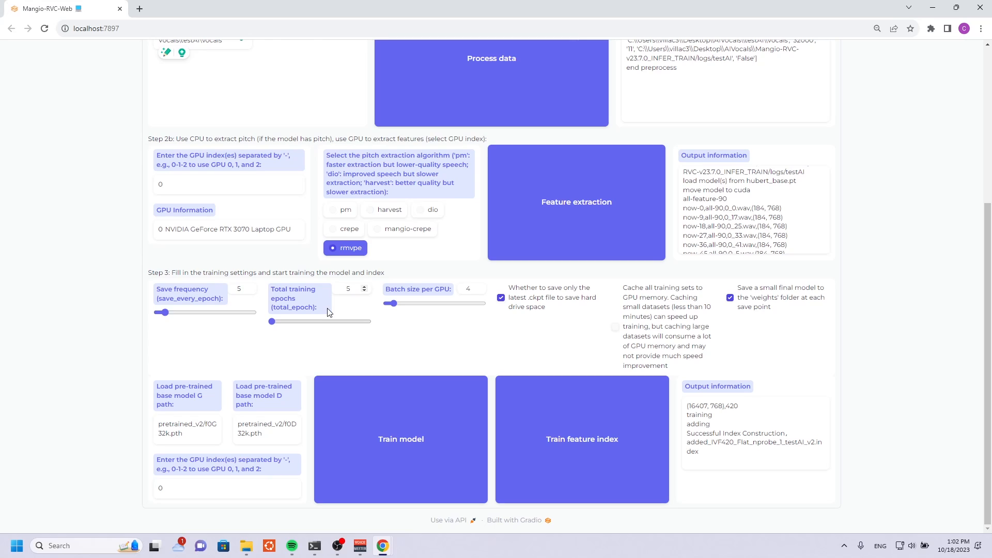
pyautogui.write('00')
pyautogui.press('BackSpace')
pyautogui.press('BackSpace')
pyautogui.press('BackSpace')
pyautogui.write('250')
# Set the batch size per GPU to 6.
pyautogui.doubleClick(468, 289)
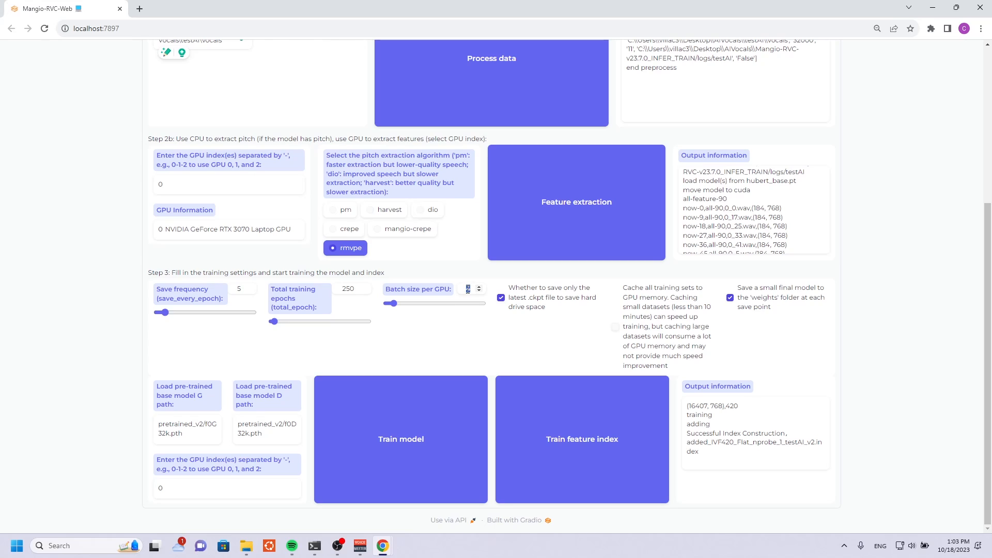
pyautogui.click(472, 289)
pyautogui.click(474, 288)
pyautogui.press('BackSpace')
pyautogui.write('6')
# Check that the pre-trained base model G and D paths match the target sample rate selected in Step 1.
pyautogui.click(187, 434)
pyautogui.tripleClick(188, 434)
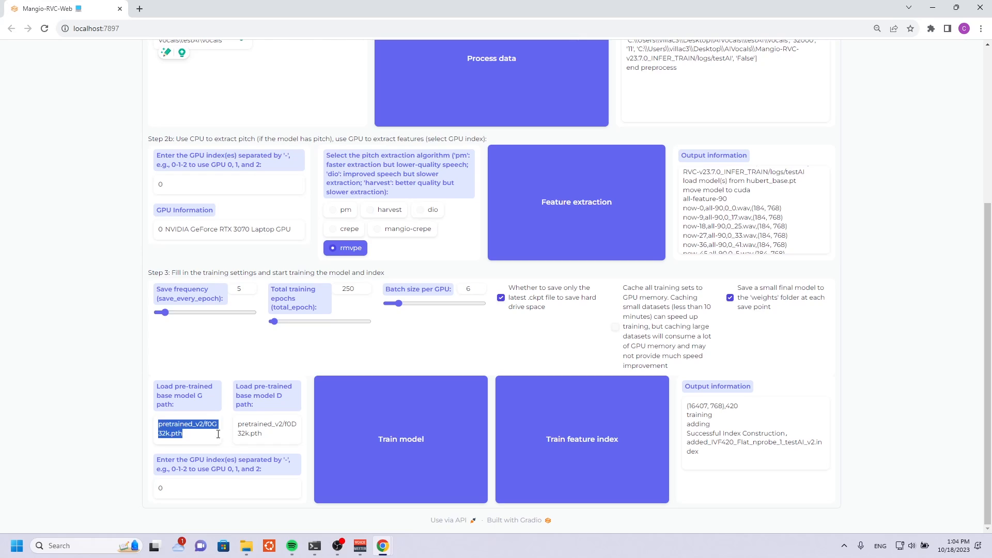
pyautogui.click(256, 434)
pyautogui.tripleClick(261, 424)
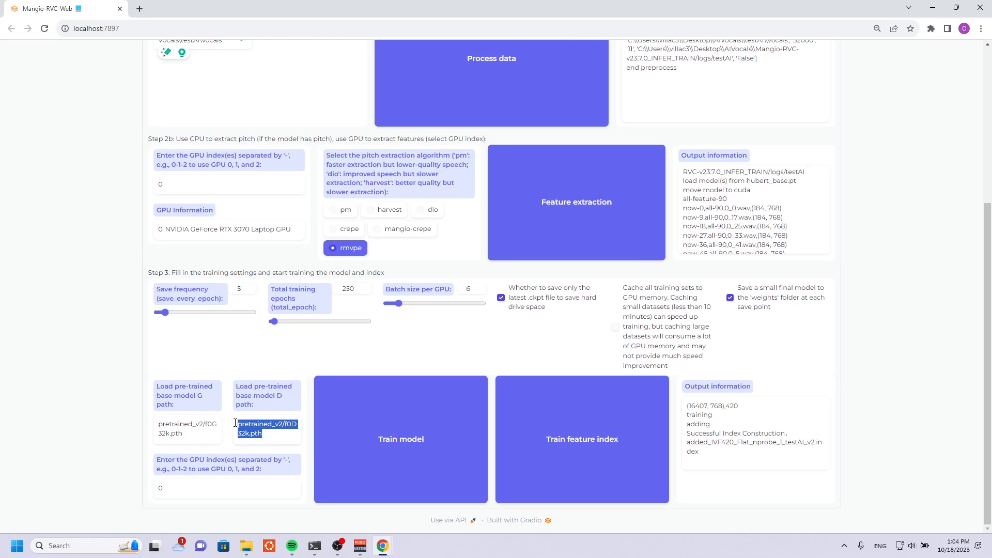
pyautogui.click(260, 421)
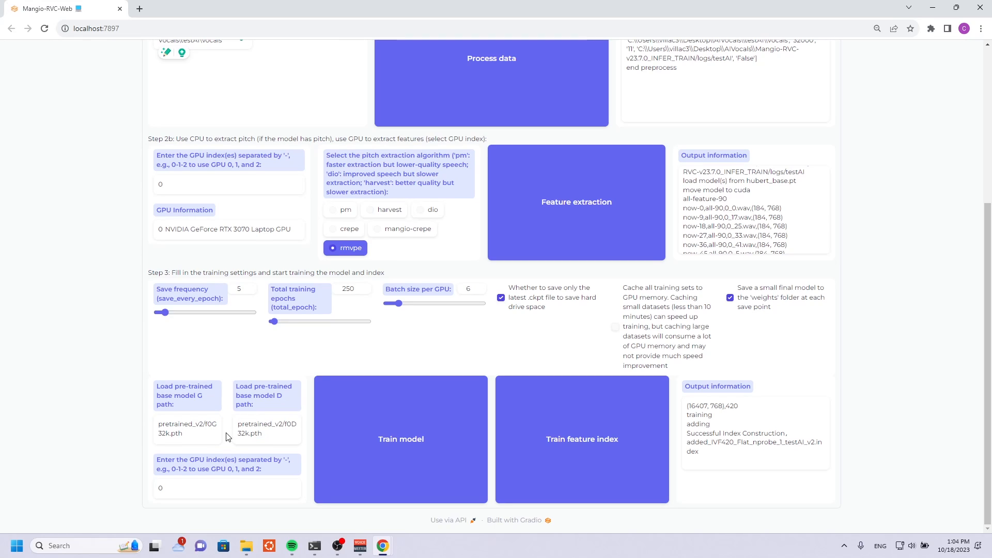
pyautogui.moveTo(184, 434); pyautogui.dragTo(155, 438)
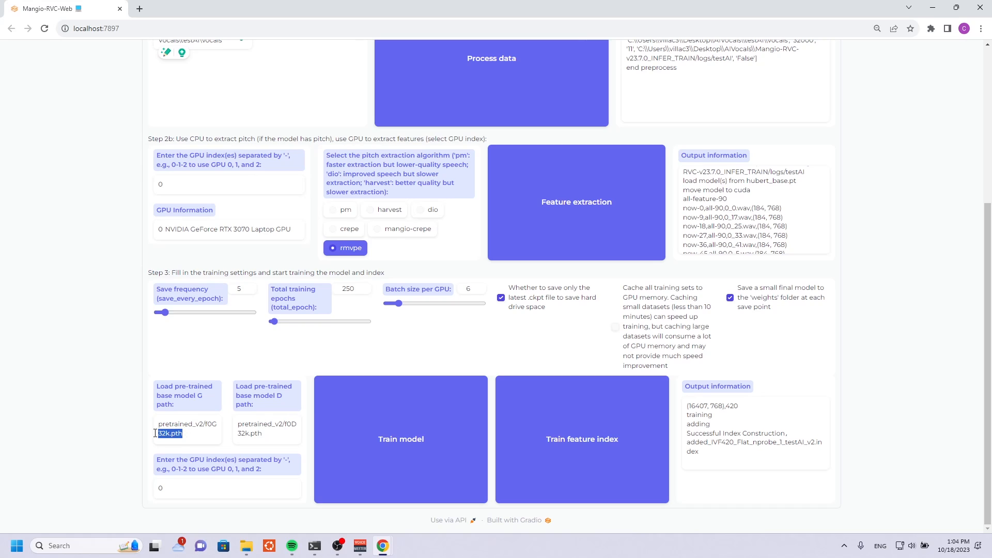
pyautogui.click(239, 427)
pyautogui.scroll(5, 308, 370)
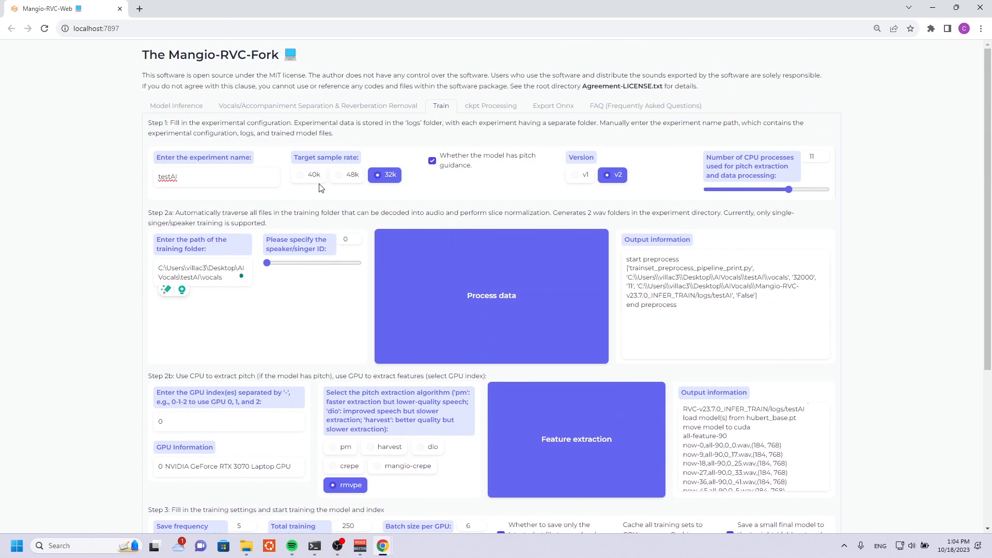
pyautogui.scroll(-4, 341, 182)
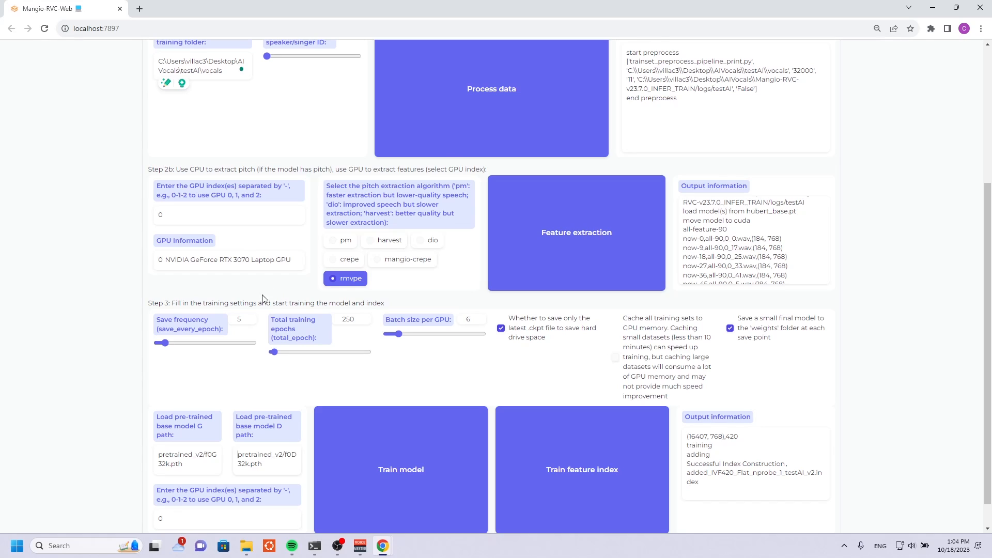
pyautogui.scroll(-1, 233, 308)
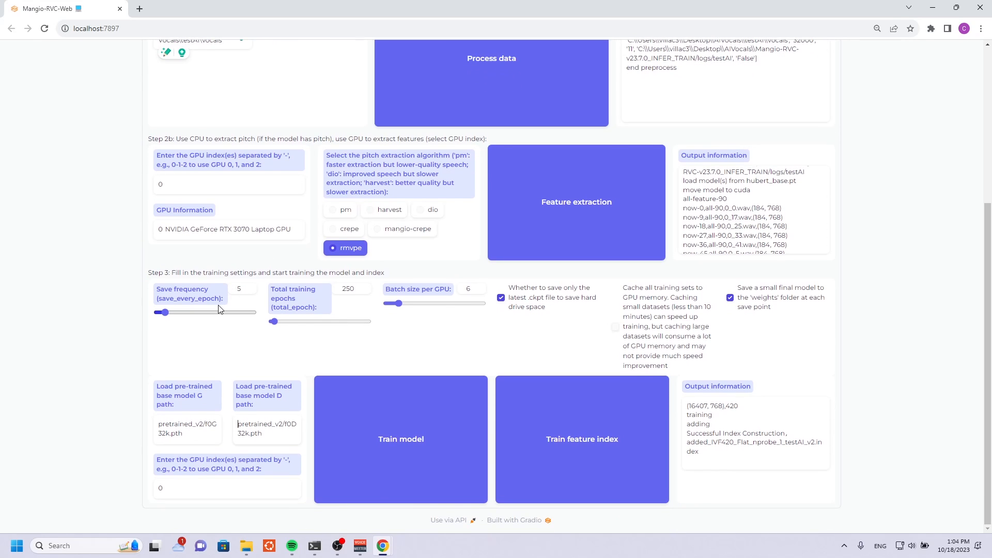
# Start training the model and review the log entries of the first epochs in the console.
pyautogui.click(433, 418)
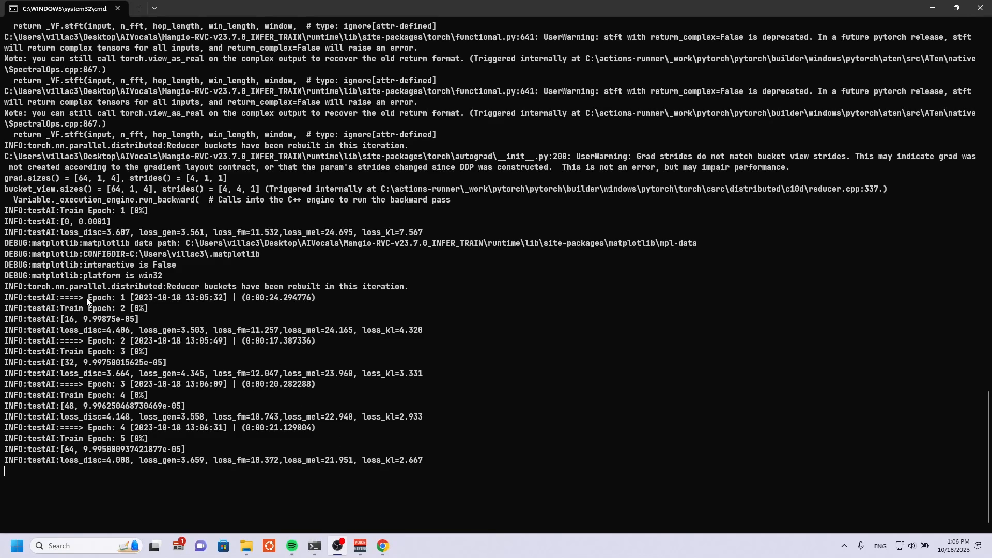
pyautogui.moveTo(86, 298); pyautogui.dragTo(235, 295)
pyautogui.click(235, 295)
pyautogui.moveTo(46, 312); pyautogui.dragTo(309, 340)
pyautogui.click(76, 355)
pyautogui.moveTo(73, 355); pyautogui.dragTo(231, 380)
pyautogui.click(103, 399)
pyautogui.moveTo(79, 395); pyautogui.dragTo(220, 428)
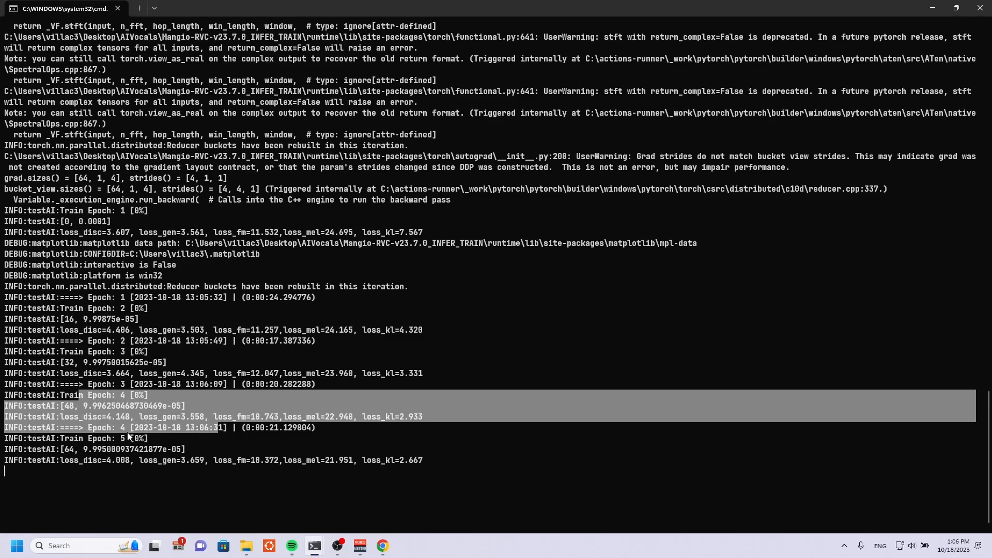
pyautogui.moveTo(129, 437); pyautogui.dragTo(253, 466)
pyautogui.click(252, 466)
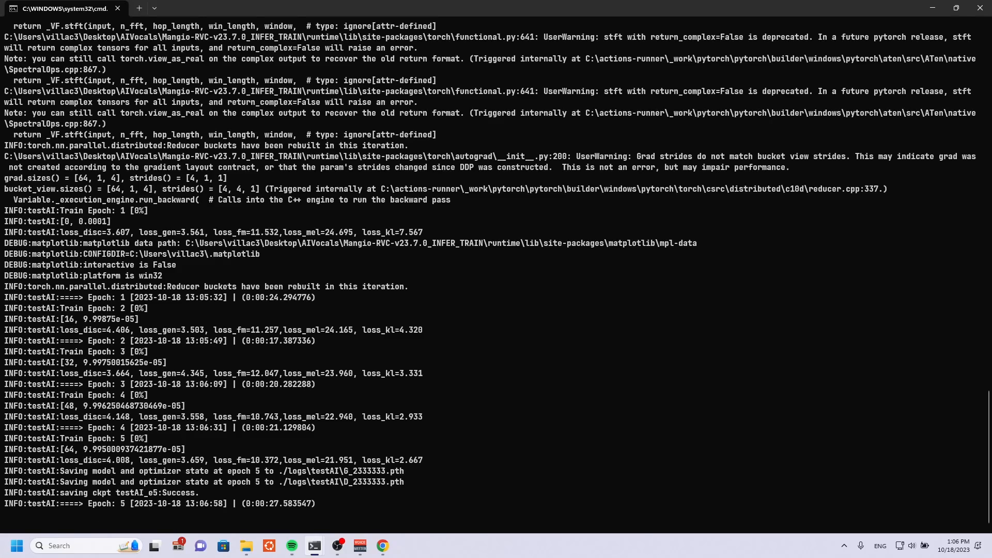
# Switch to TensorBoard, refresh the scalar data and show only the testAI run.
pyautogui.hotkey('alt', 'Tab')
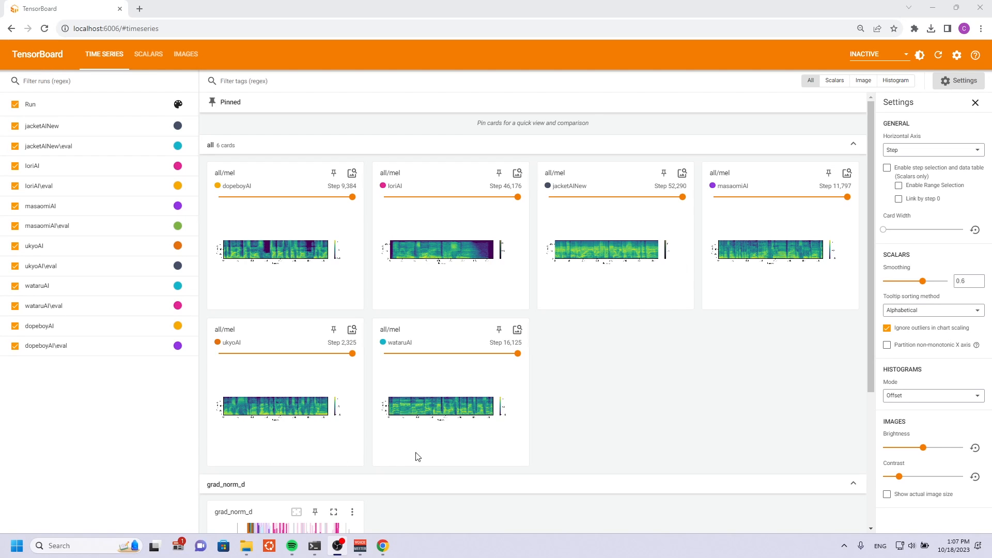
pyautogui.click(143, 56)
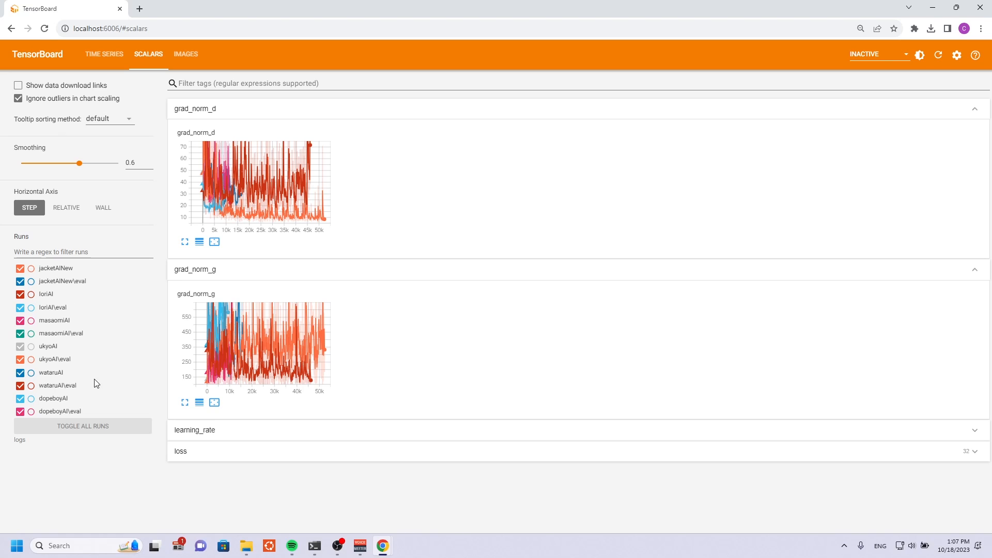
pyautogui.click(105, 426)
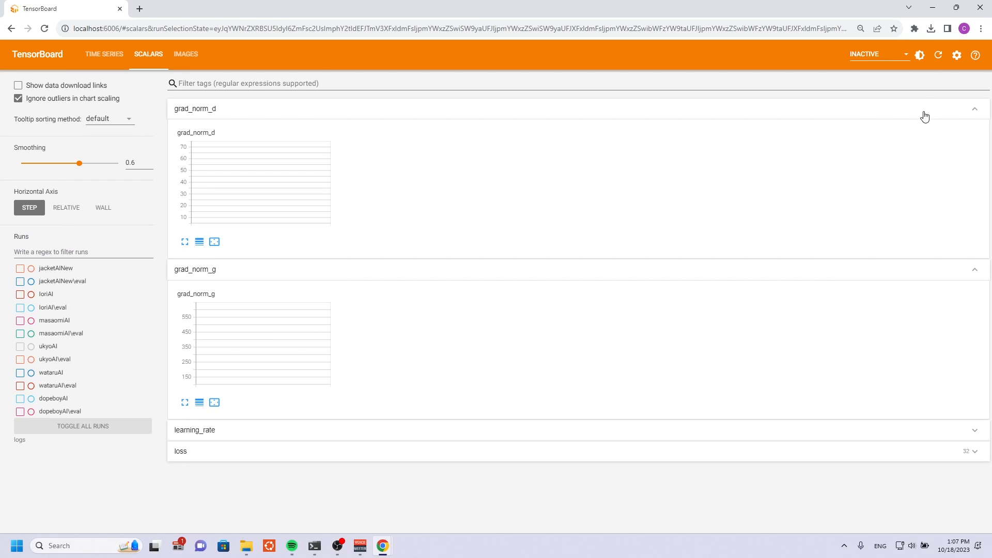
pyautogui.click(939, 56)
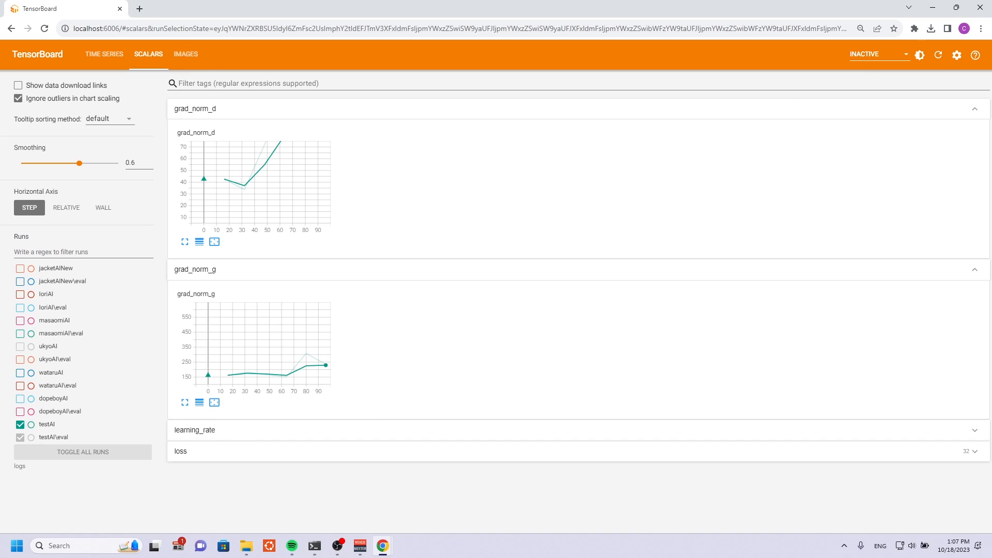
pyautogui.click(19, 437)
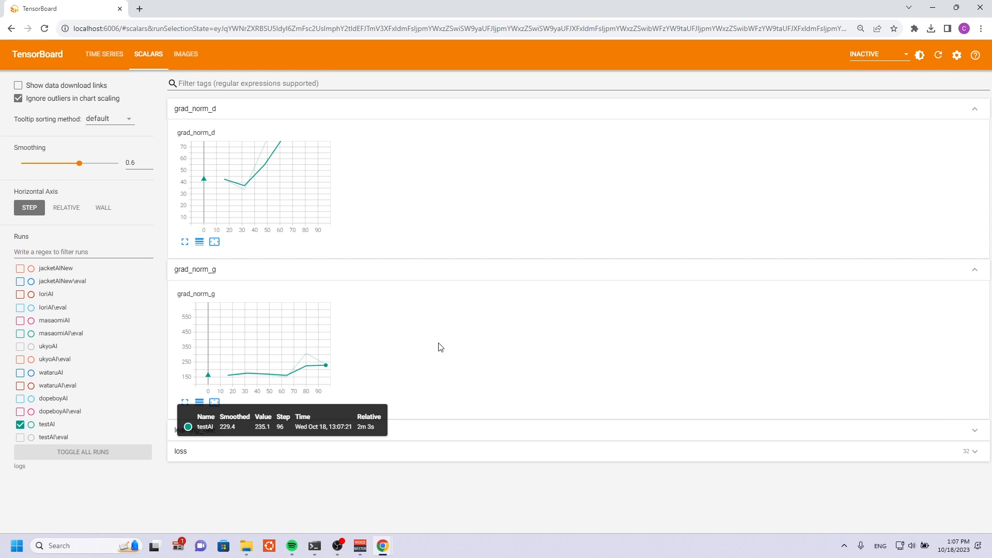
# Filter the scalar tags by "total".
pyautogui.click(266, 84)
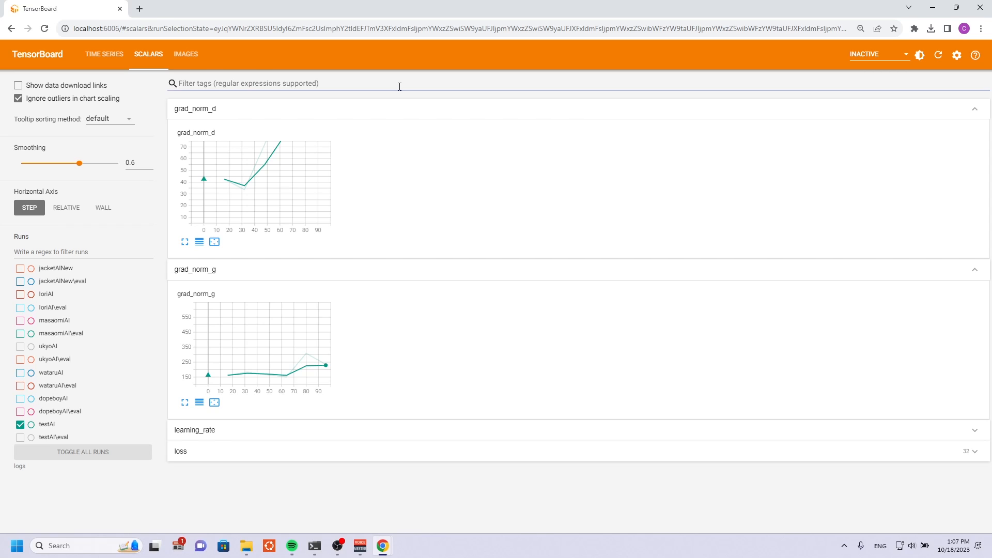
pyautogui.write('total')
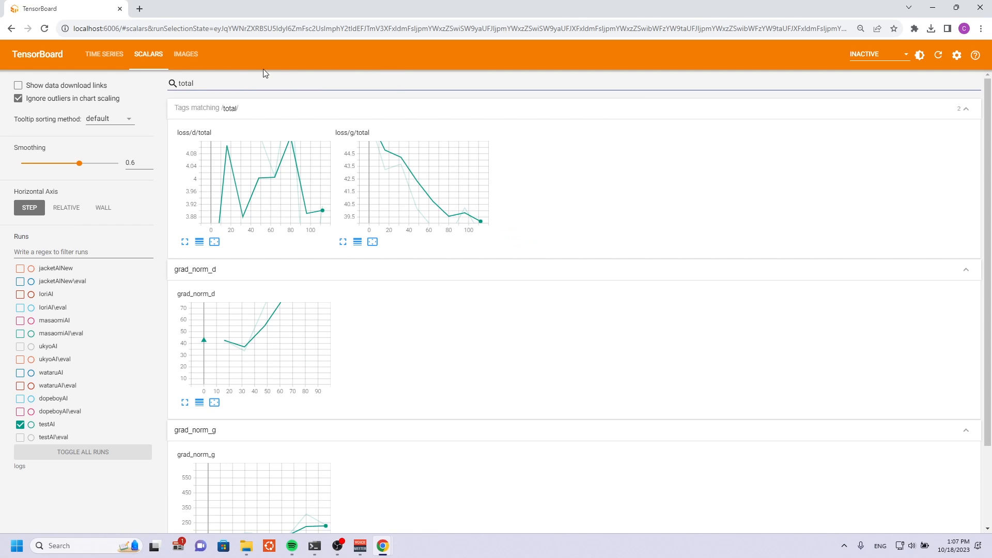
# Enlarge the loss/d/total and loss/g/total charts and switch both to a logarithmic y-axis.
pyautogui.click(185, 242)
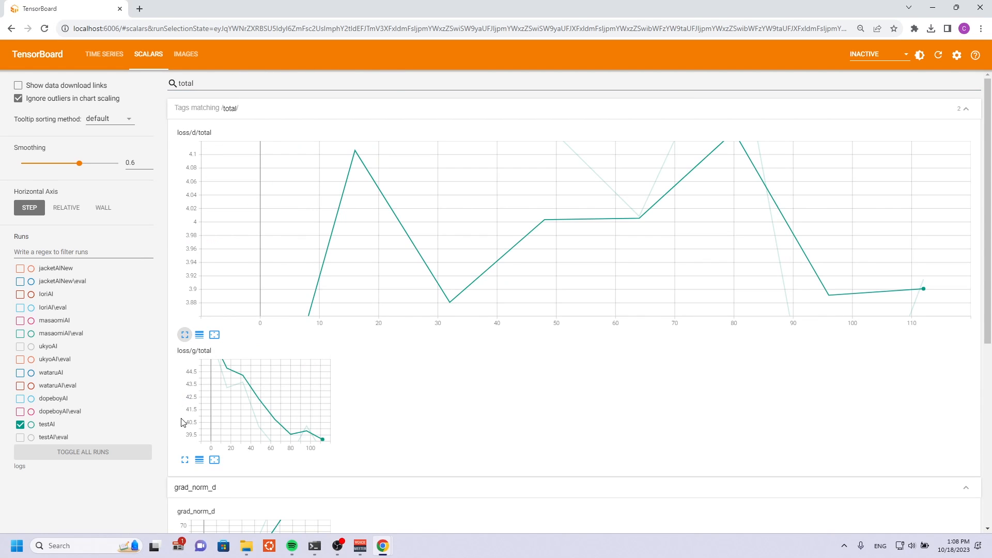
pyautogui.click(185, 461)
pyautogui.scroll(-2, 199, 437)
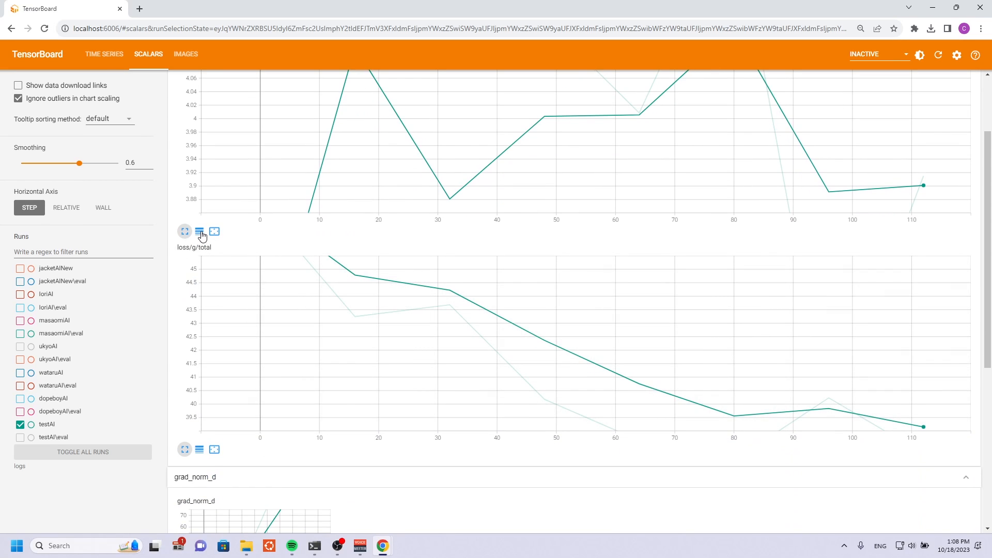
pyautogui.click(200, 231)
pyautogui.click(200, 451)
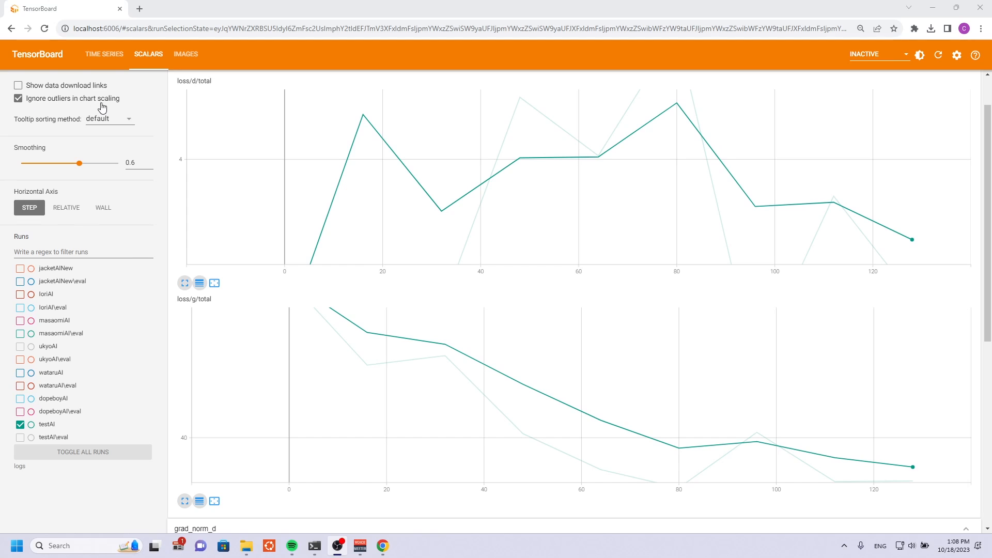
# Raise the chart smoothing to 0.987.
pyautogui.click(139, 162)
pyautogui.write('987')
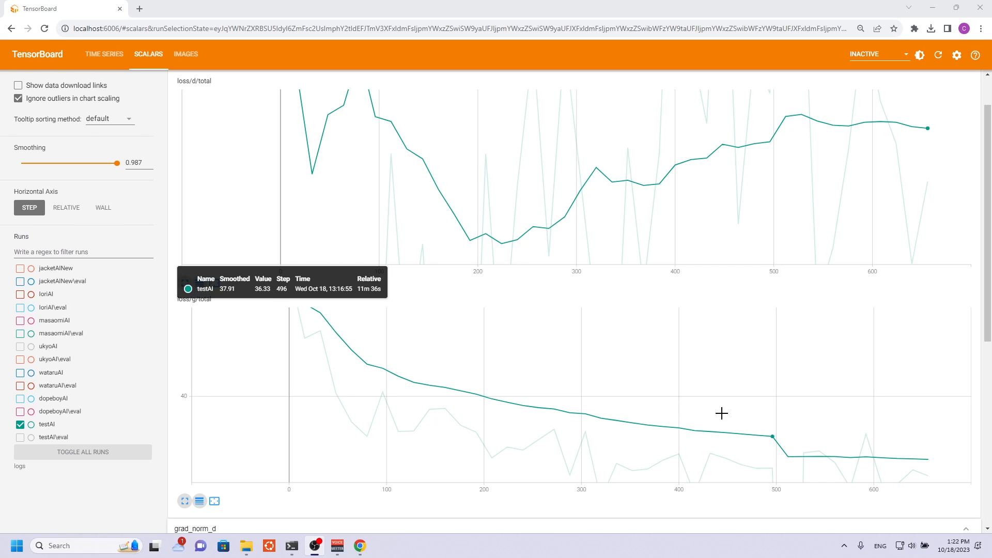
# Include outliers in chart scaling with smoothing at 0, and fit the loss/g/total chart to its data.
pyautogui.click(19, 98)
pyautogui.moveTo(119, 166); pyautogui.dragTo(21, 166)
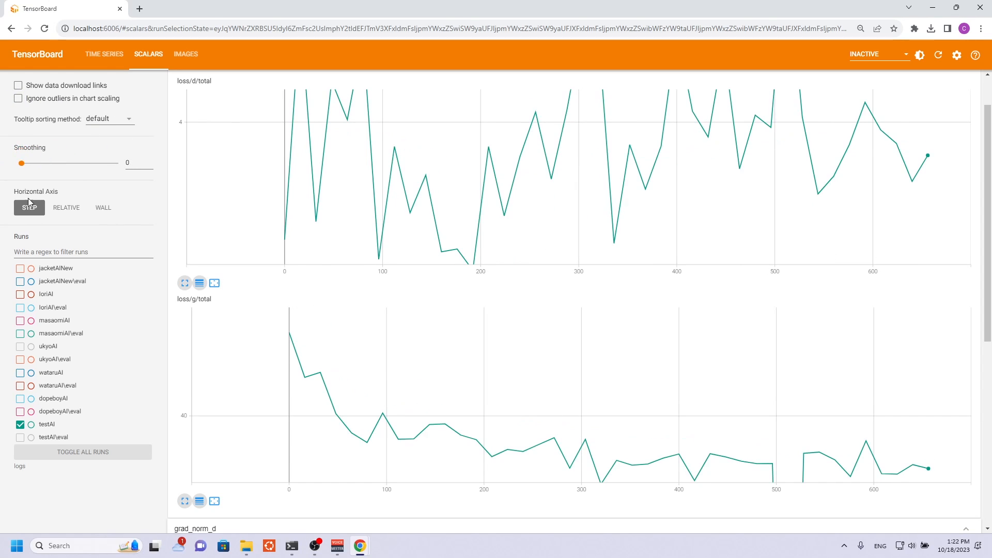
pyautogui.click(215, 503)
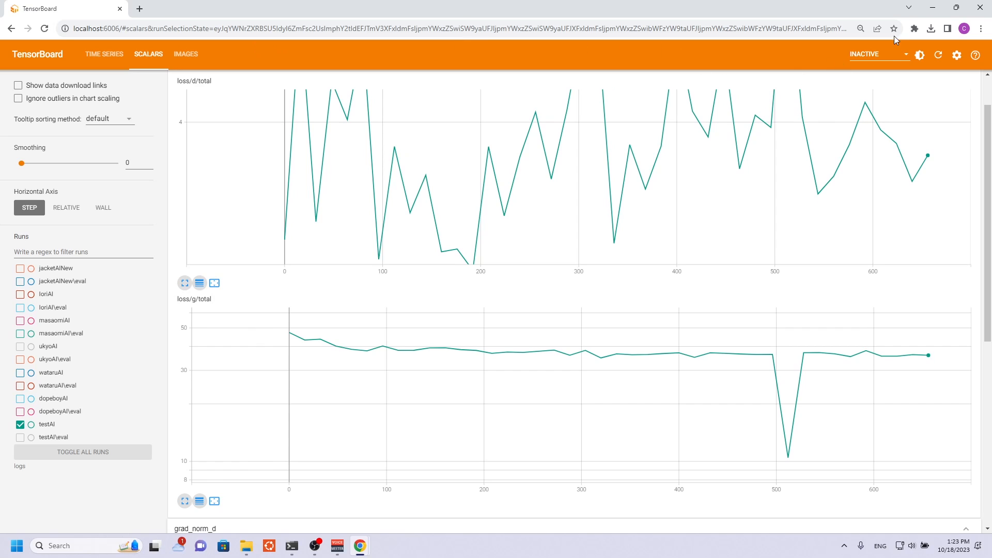
# Return to the Mangio-RVC training page and stop the model training.
pyautogui.click(933, 7)
pyautogui.click(780, 167)
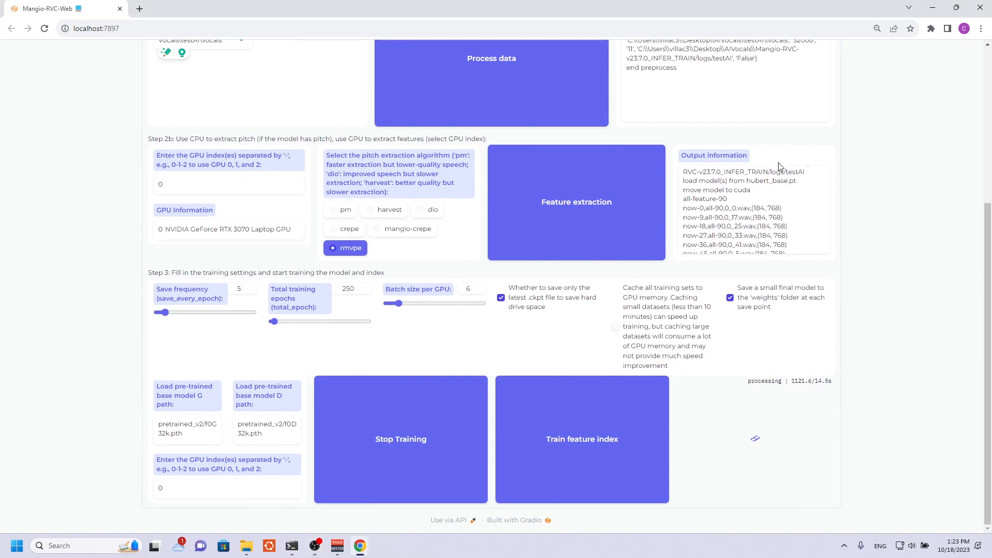
pyautogui.click(367, 438)
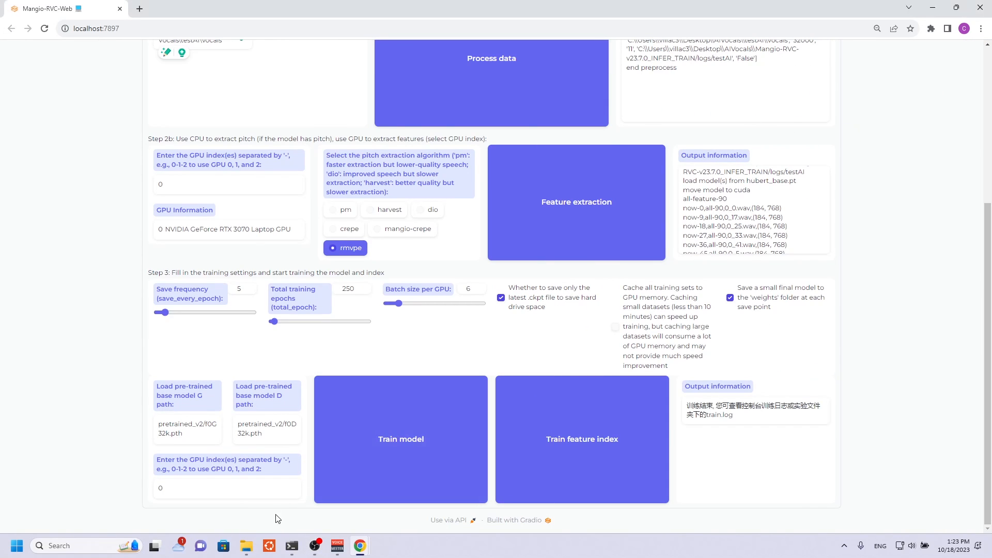
# Open the logs\testAI folder inside AIVocals\Mangio-RVC-v23.7.0_INFER_TRAIN in a maximized File Explorer and locate the added index file.
pyautogui.moveTo(250, 541)
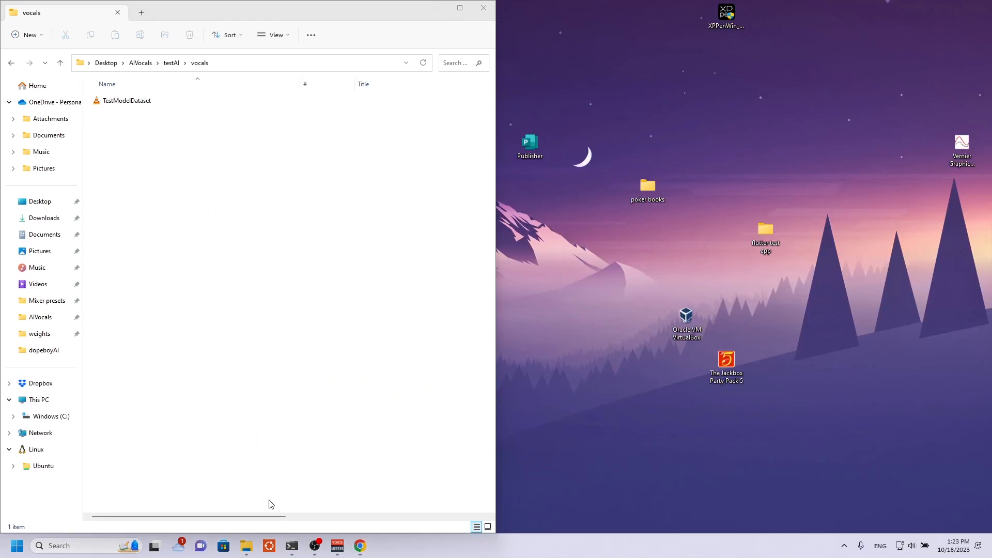
pyautogui.click(272, 504)
pyautogui.click(140, 63)
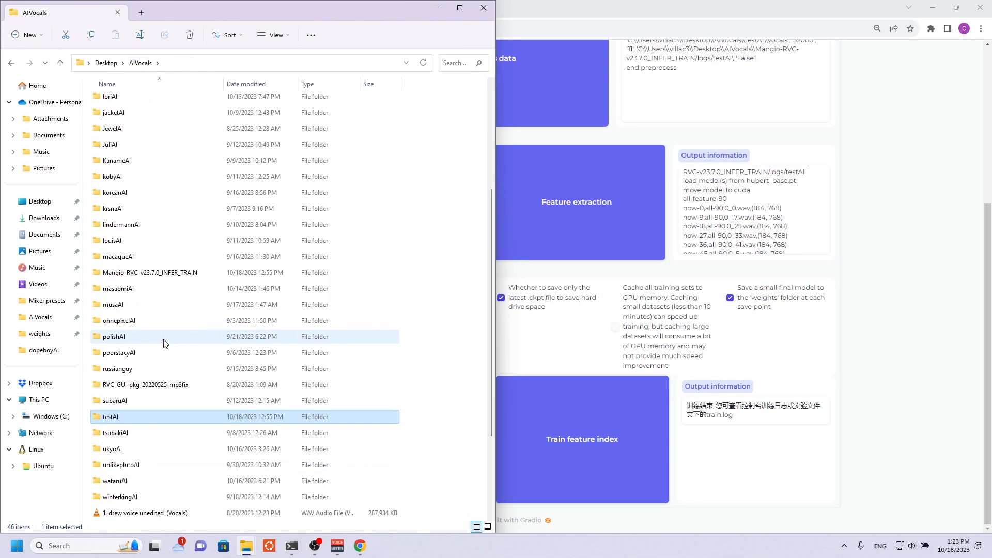
pyautogui.click(144, 272)
pyautogui.doubleClick(144, 272)
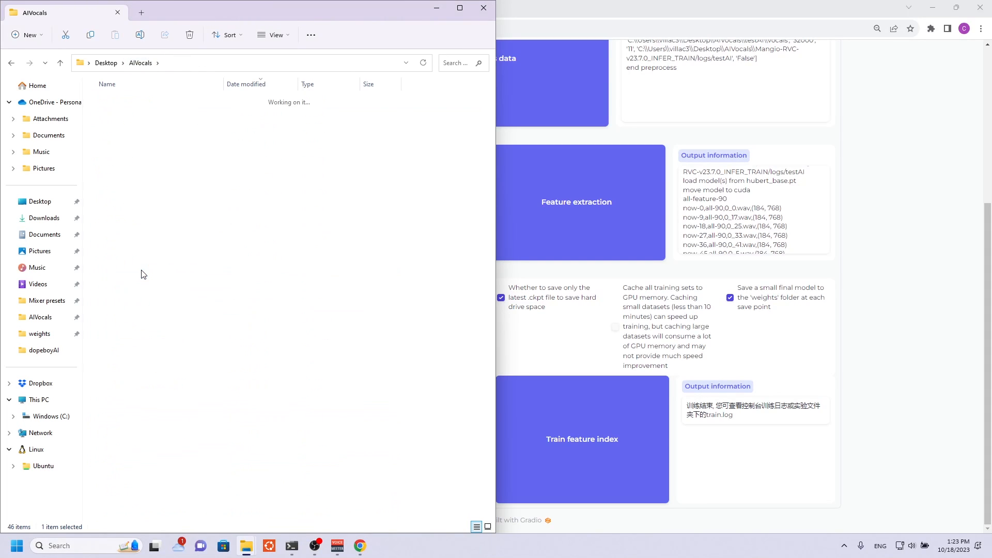
pyautogui.click(460, 8)
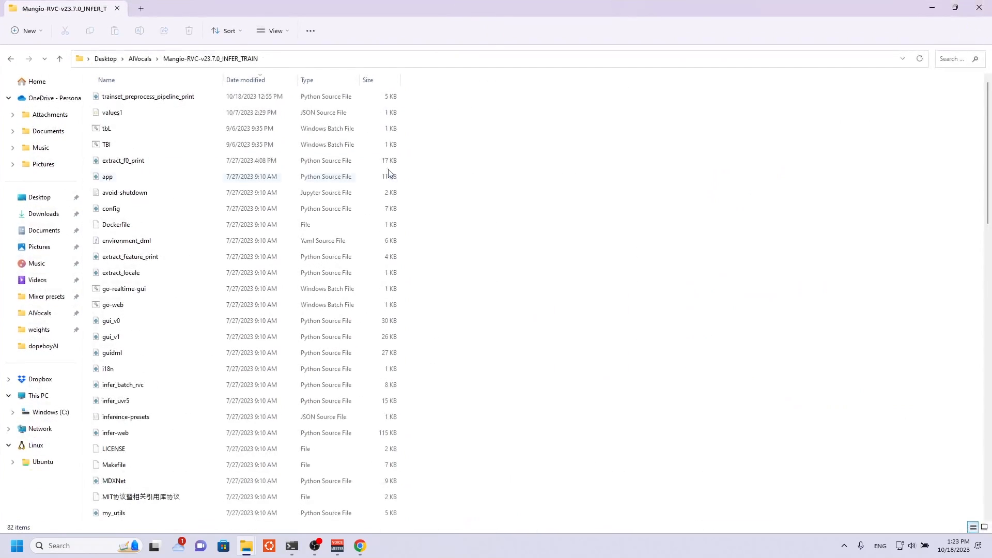
pyautogui.scroll(-12, 287, 257)
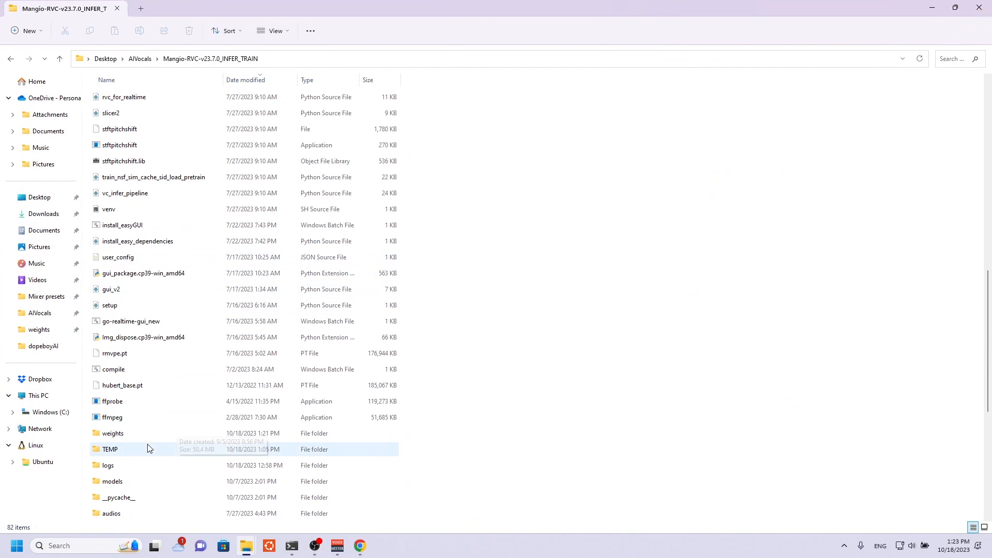
pyautogui.doubleClick(133, 466)
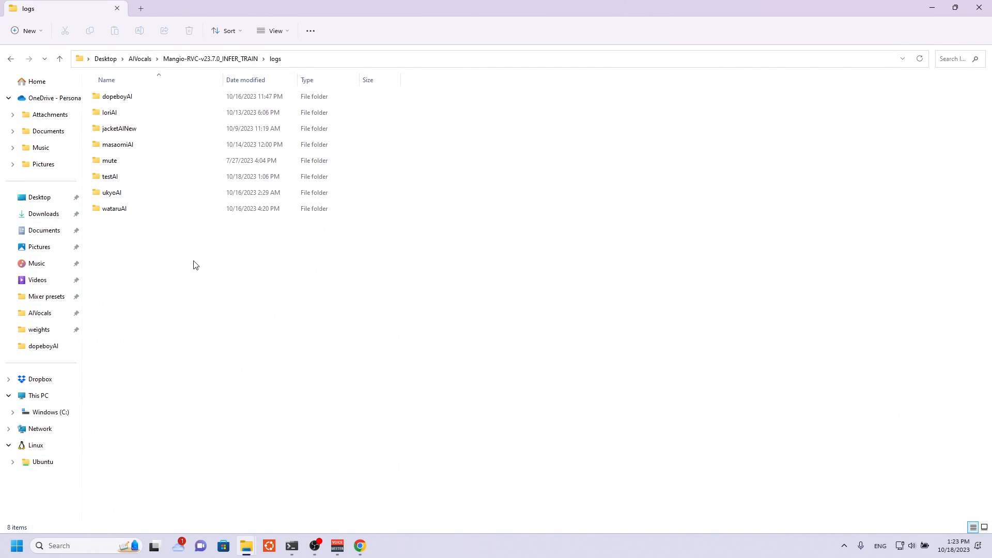
pyautogui.doubleClick(119, 177)
pyautogui.moveTo(243, 402); pyautogui.dragTo(139, 193)
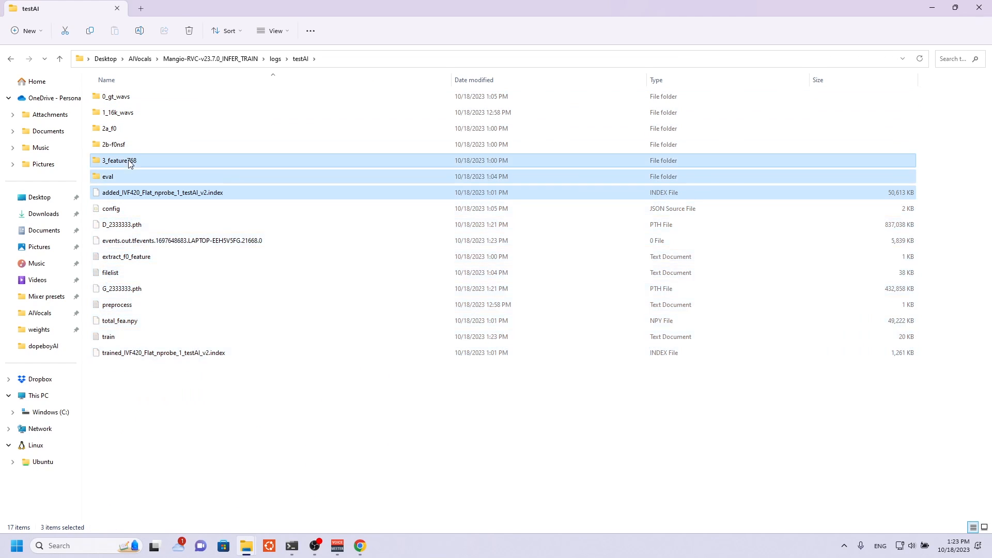
# Delete the events.out.tfevents file from the eval folder inside testAI.
pyautogui.doubleClick(129, 177)
pyautogui.moveTo(214, 257); pyautogui.dragTo(155, 94)
pyautogui.rightClick(154, 94)
pyautogui.click(228, 236)
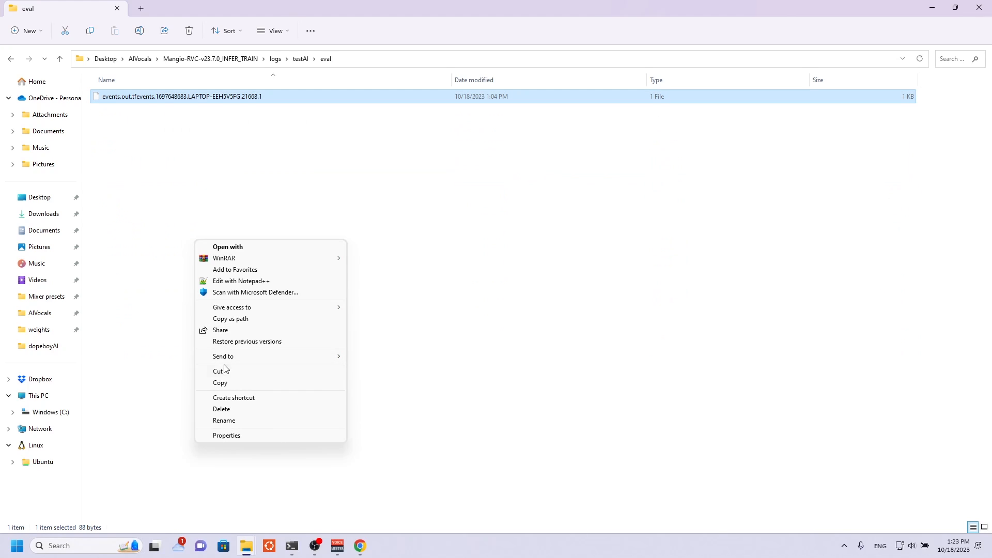
pyautogui.click(237, 408)
# Try to delete the testAI folder from logs, continuing with administrator permission.
pyautogui.click(276, 58)
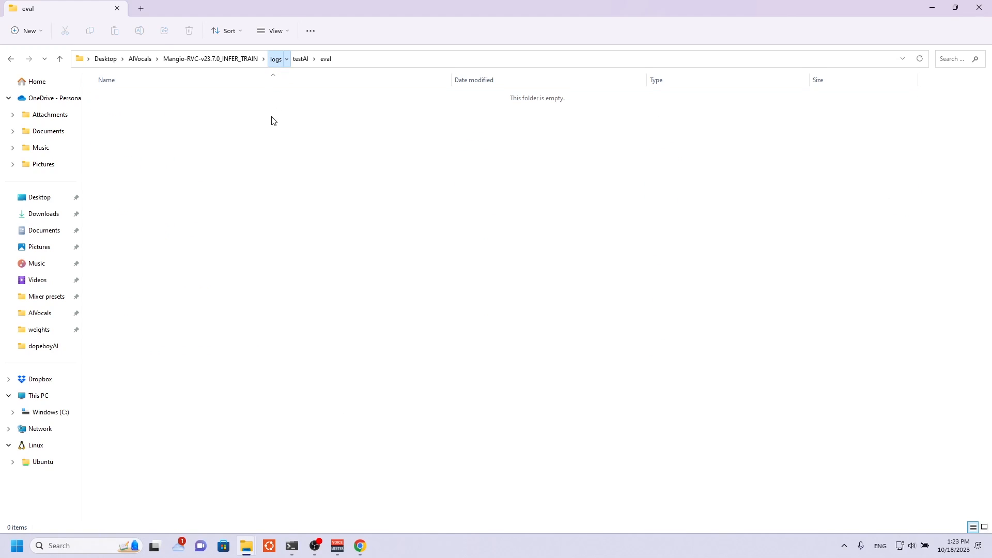
pyautogui.rightClick(109, 176)
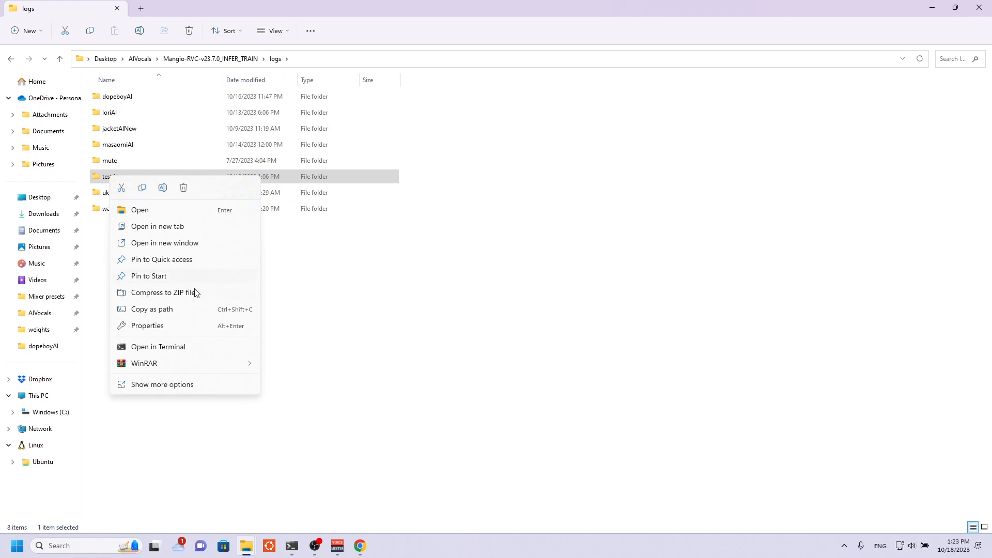
pyautogui.click(175, 391)
pyautogui.click(201, 354)
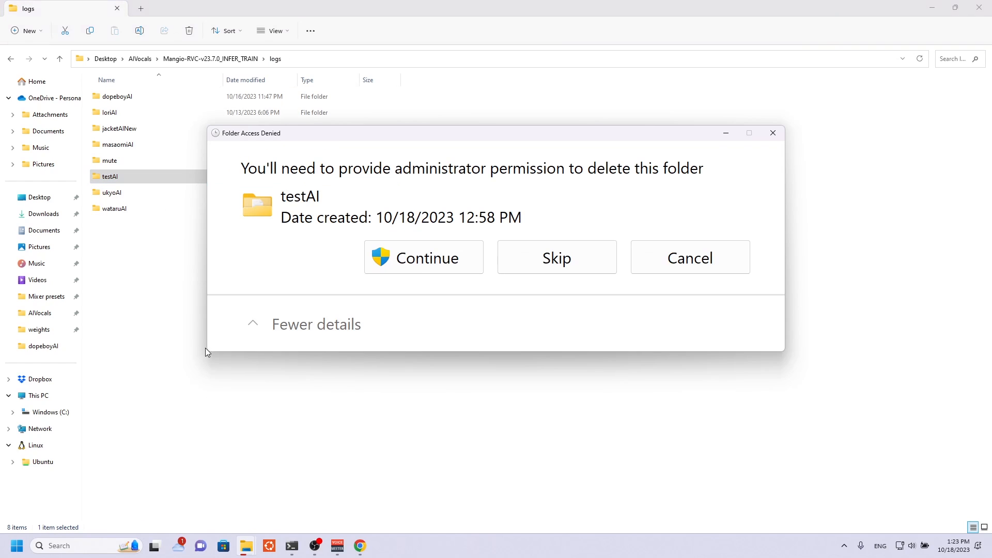
pyautogui.click(453, 256)
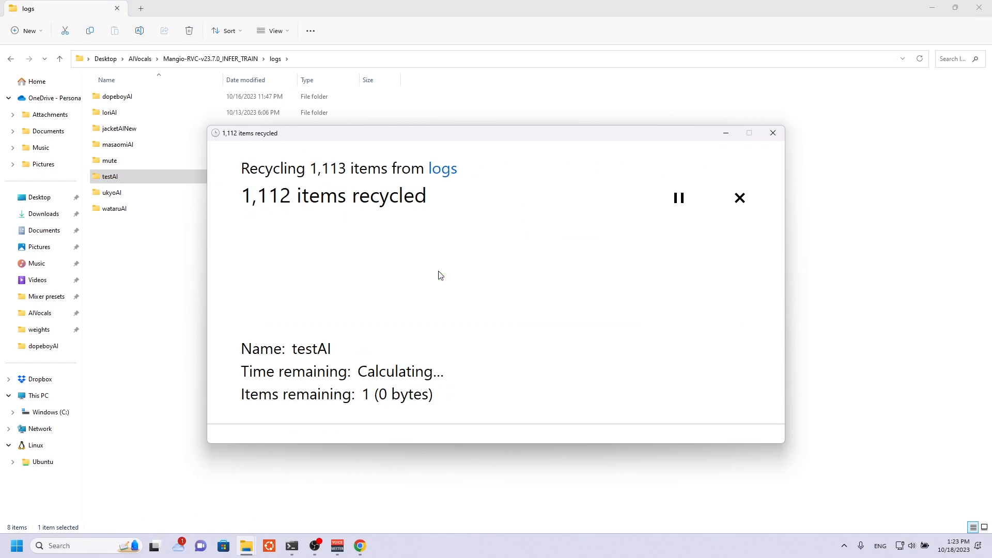
pyautogui.click(691, 322)
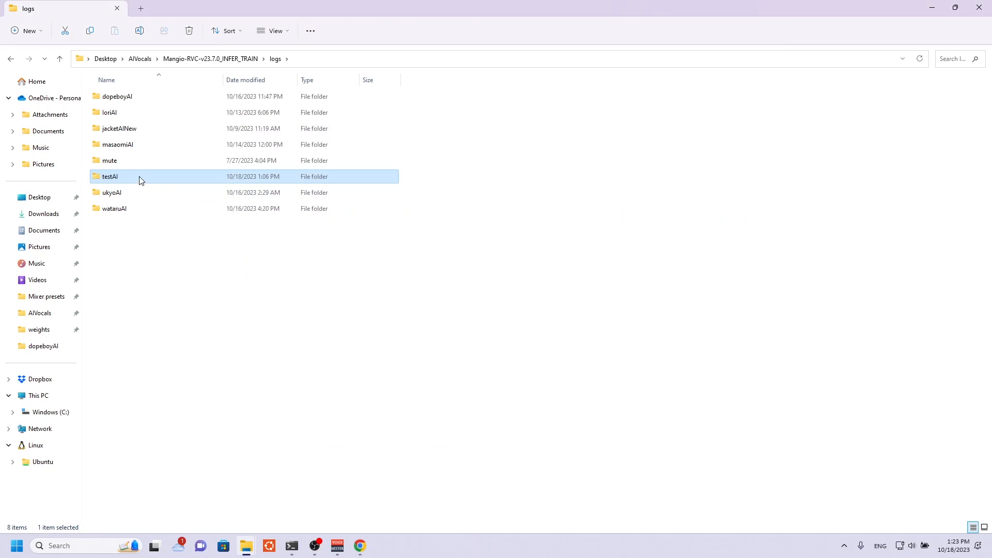
# Delete all files and subfolders inside the logs\testAI folder.
pyautogui.doubleClick(140, 177)
pyautogui.hotkey('ctrl', 'a')
pyautogui.rightClick(182, 287)
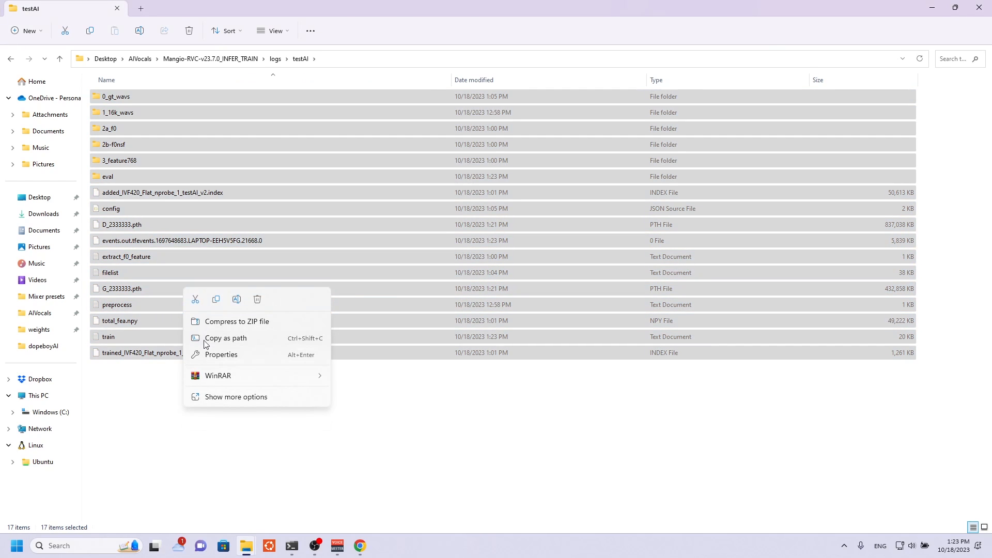
pyautogui.click(229, 393)
pyautogui.click(257, 354)
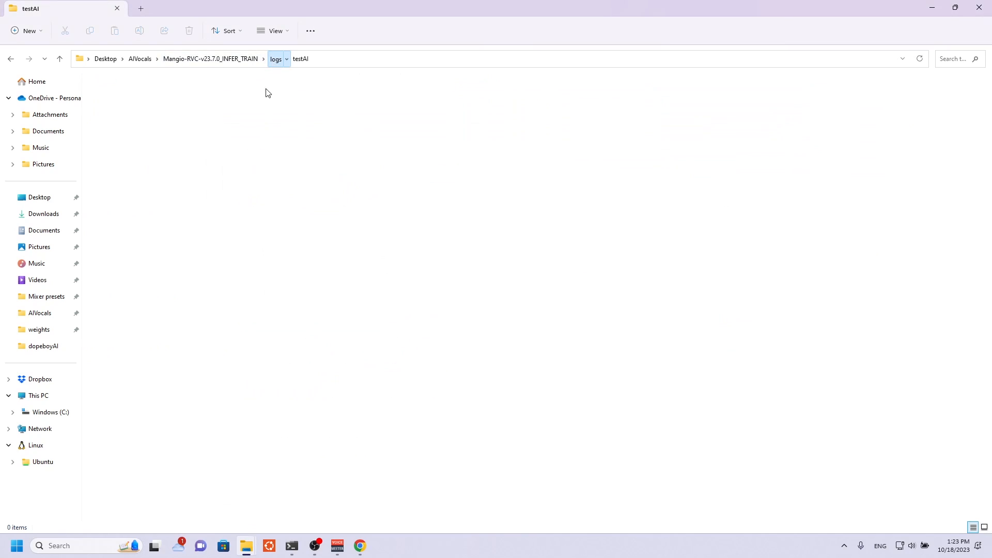
# Delete the emptied testAI folder from the logs folder.
pyautogui.click(276, 58)
pyautogui.rightClick(117, 181)
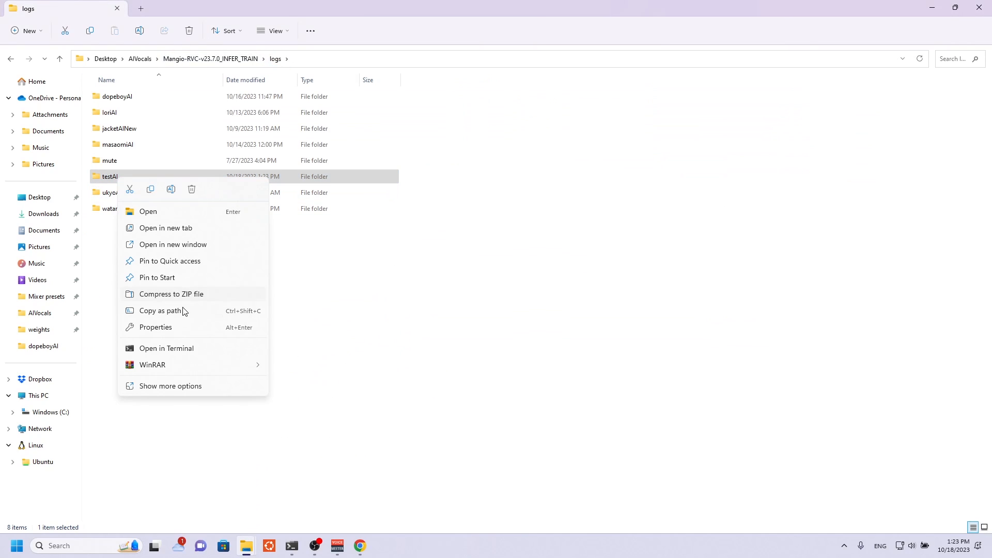
pyautogui.click(180, 390)
pyautogui.click(253, 358)
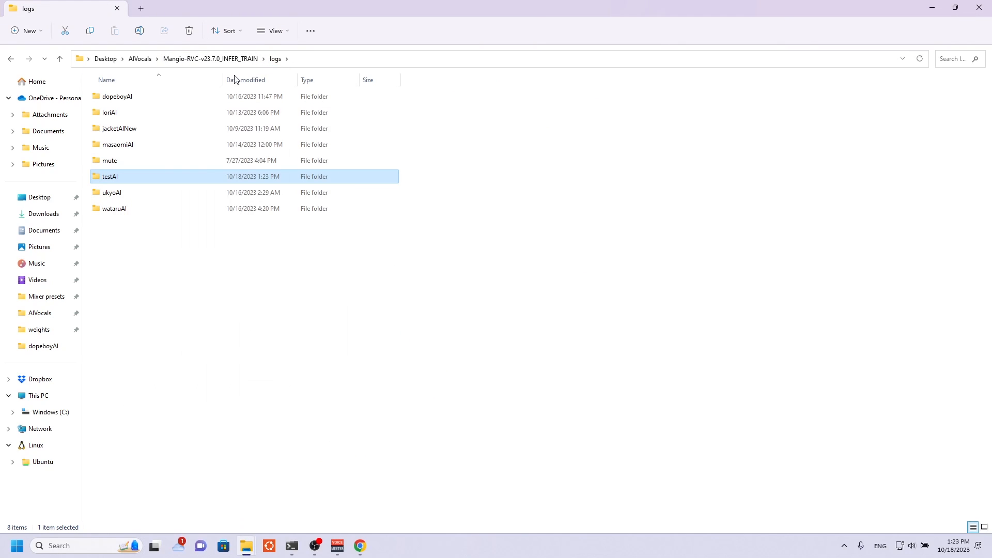
# Delete all model files from the weights folder of Mangio-RVC-v23.7.0_INFER_TRAIN.
pyautogui.click(212, 58)
pyautogui.doubleClick(126, 339)
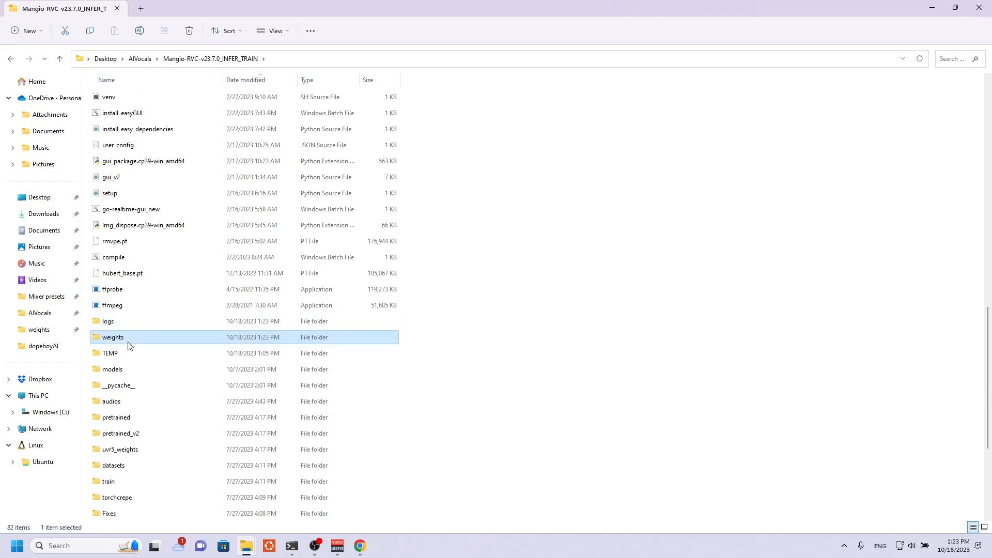
pyautogui.moveTo(468, 102); pyautogui.dragTo(467, 145)
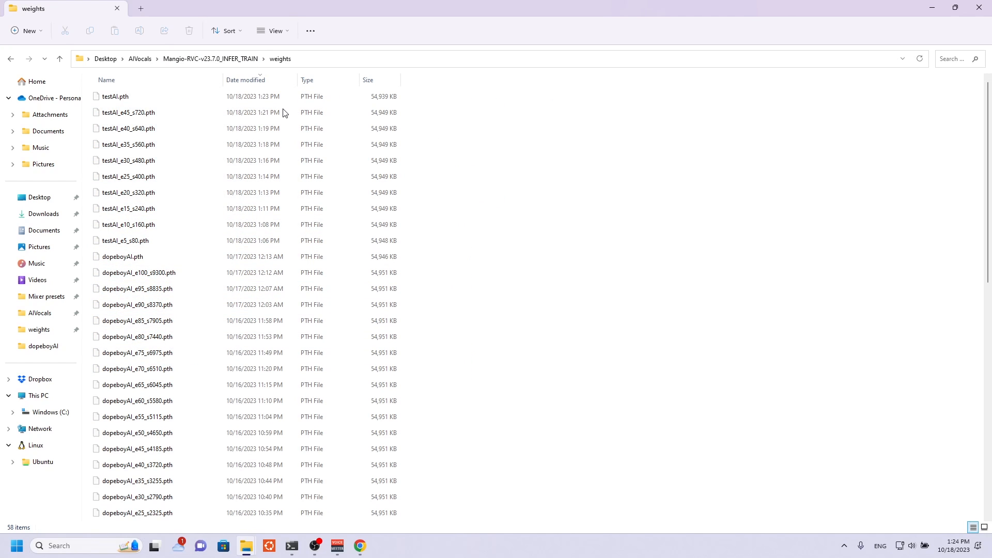
pyautogui.moveTo(416, 98); pyautogui.dragTo(407, 181)
pyautogui.hotkey('ctrl', 'a')
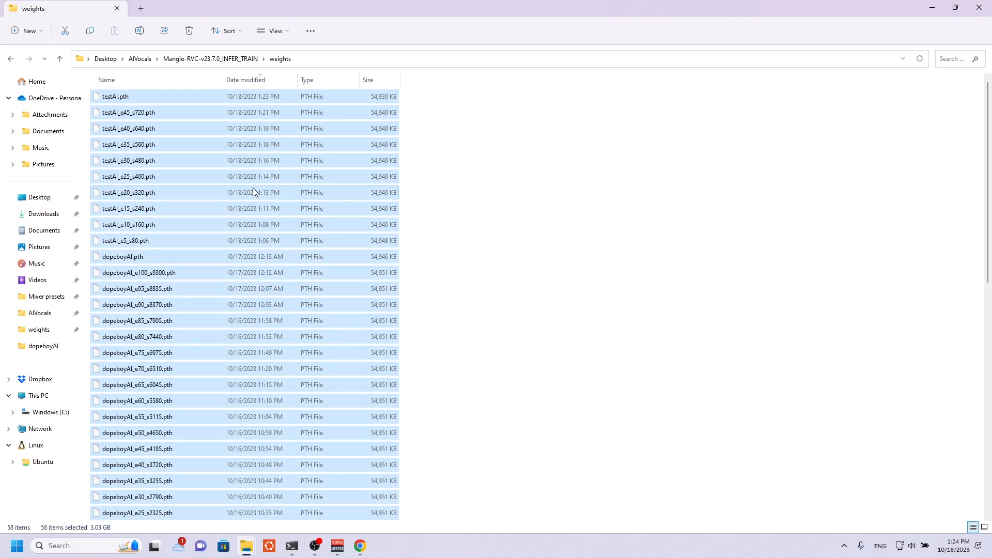
pyautogui.rightClick(253, 192)
pyautogui.click(281, 296)
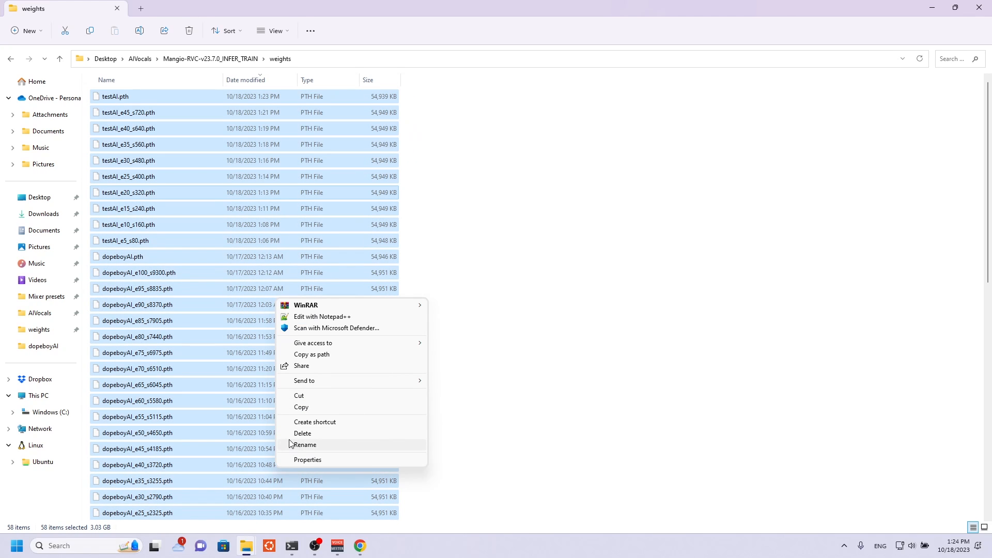
pyautogui.click(290, 433)
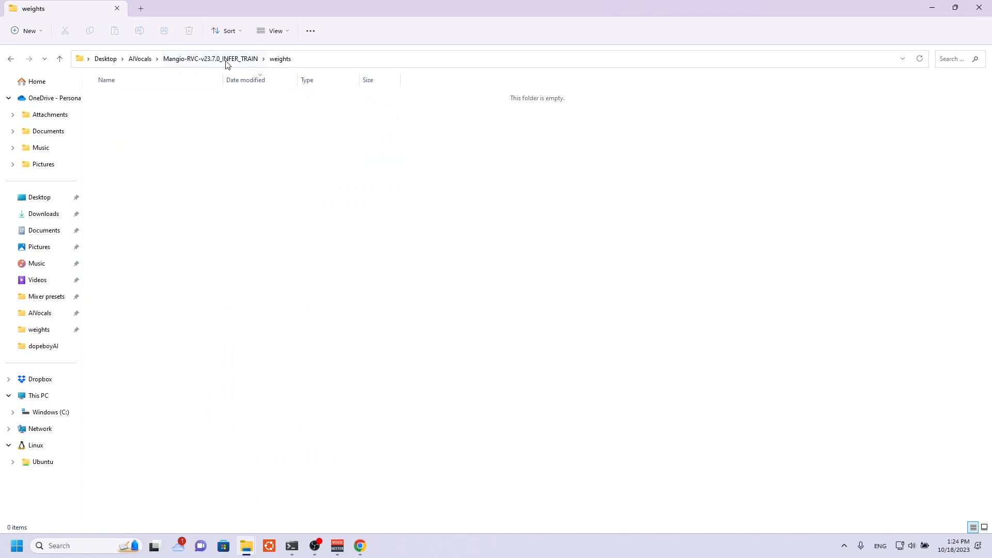
# Return to the Mangio-RVC training page and run Process data for the testAI experiment.
pyautogui.click(225, 59)
pyautogui.click(955, 7)
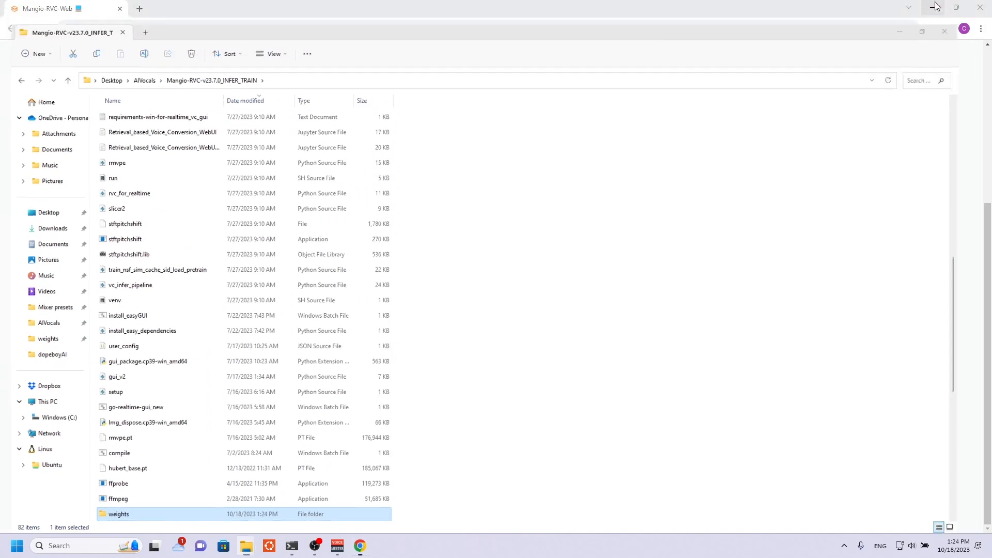
pyautogui.click(936, 6)
pyautogui.scroll(4, 310, 207)
pyautogui.click(196, 173)
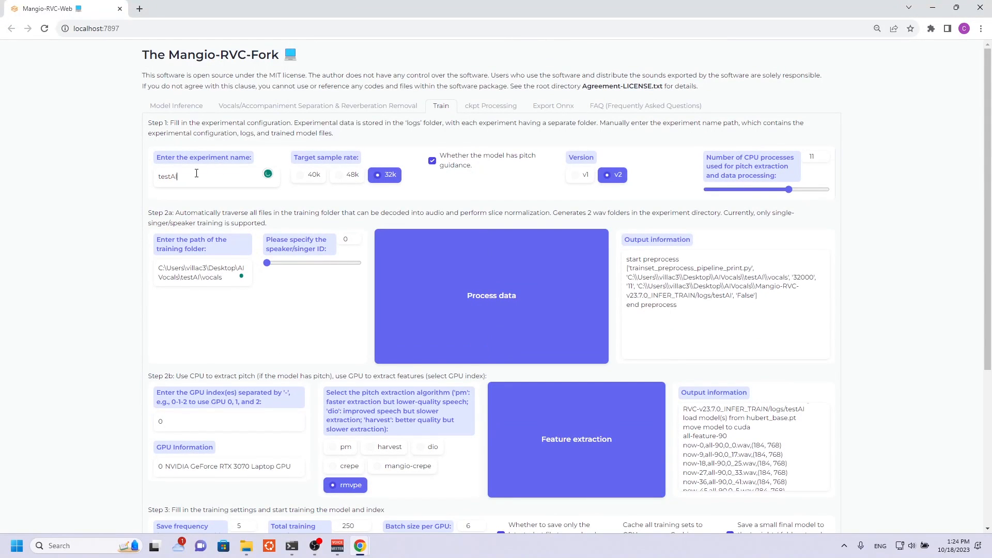
pyautogui.click(479, 279)
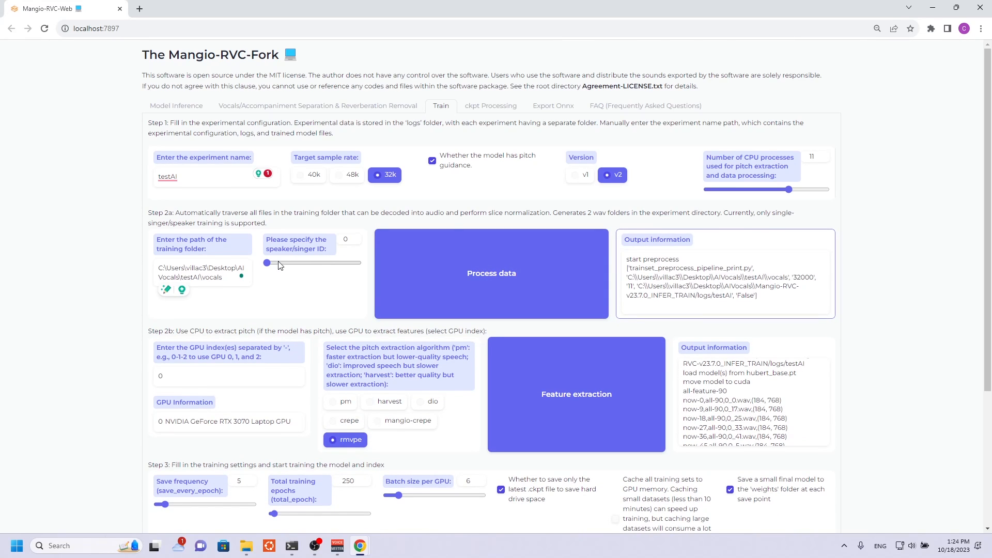
# Run Feature extraction for testAI with the rmvpe pitch extraction algorithm.
pyautogui.scroll(-2, 280, 264)
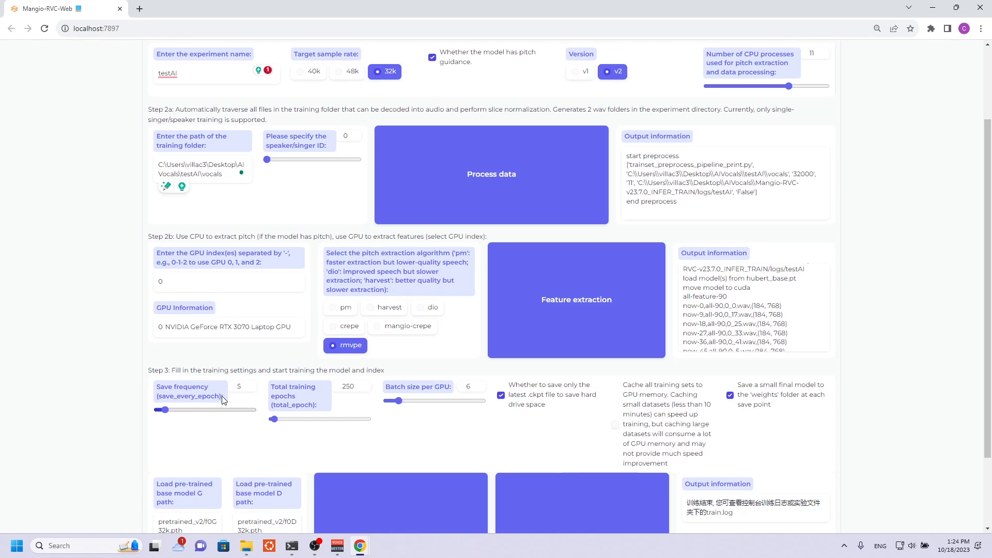
pyautogui.hotkey('alt', 'Tab')
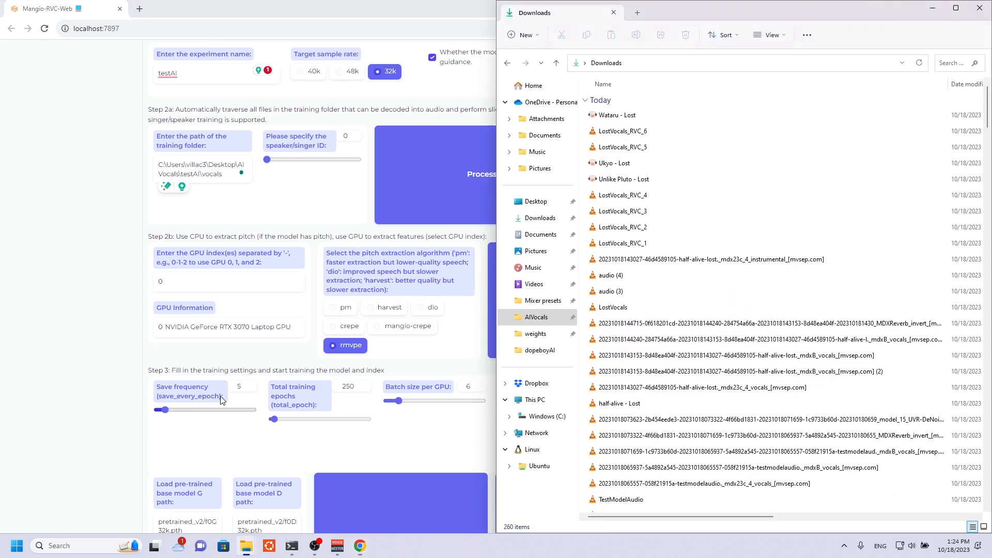
pyautogui.click(79, 232)
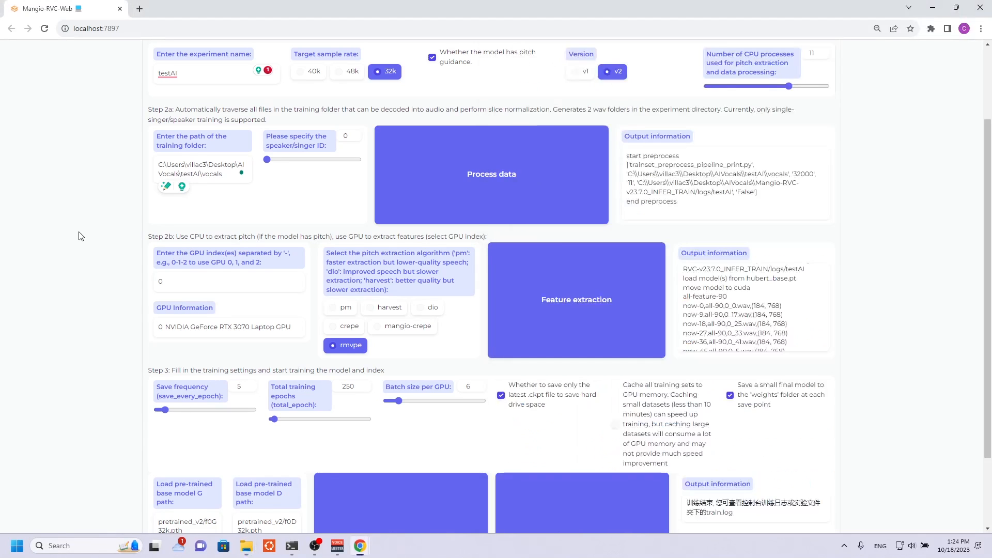
pyautogui.scroll(2, 269, 262)
pyautogui.scroll(-1, 688, 300)
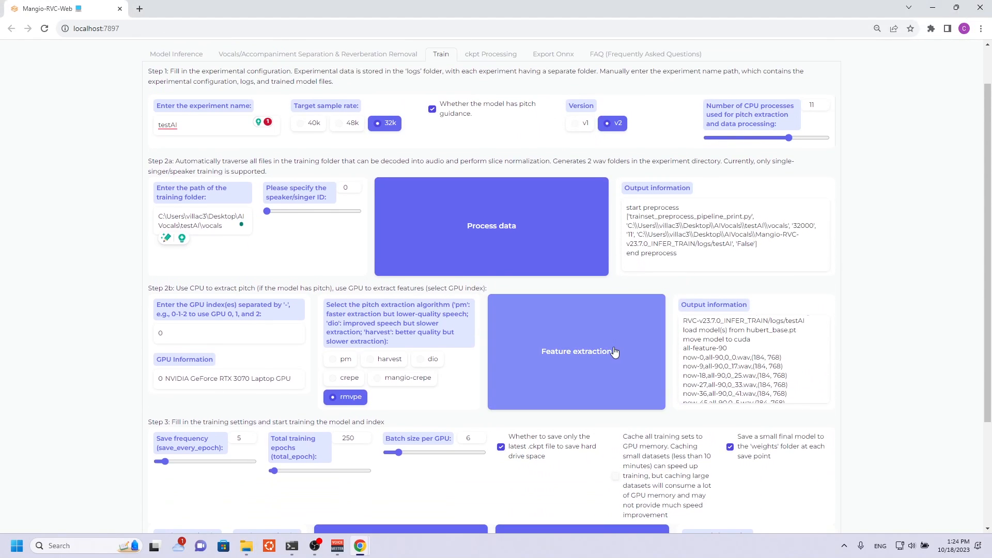
pyautogui.click(615, 352)
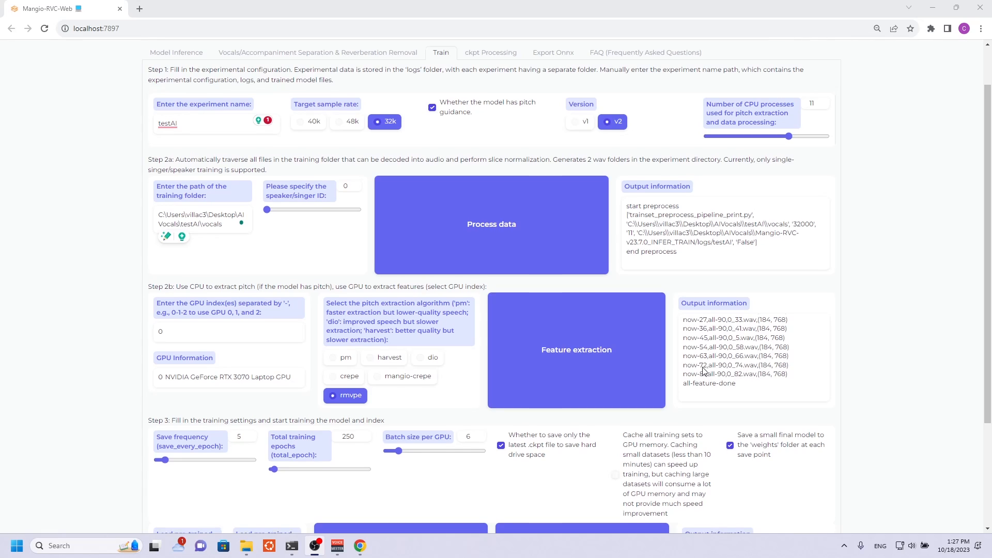
# Set the batch size per GPU to 4 and train the feature index.
pyautogui.scroll(-2, 210, 350)
pyautogui.moveTo(476, 336); pyautogui.dragTo(455, 337)
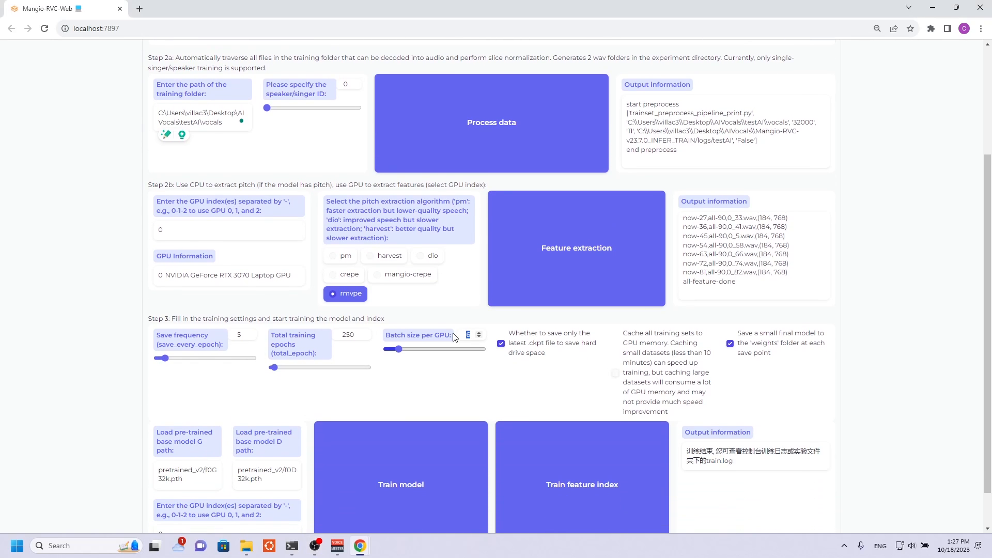
pyautogui.write('4')
pyautogui.click(549, 451)
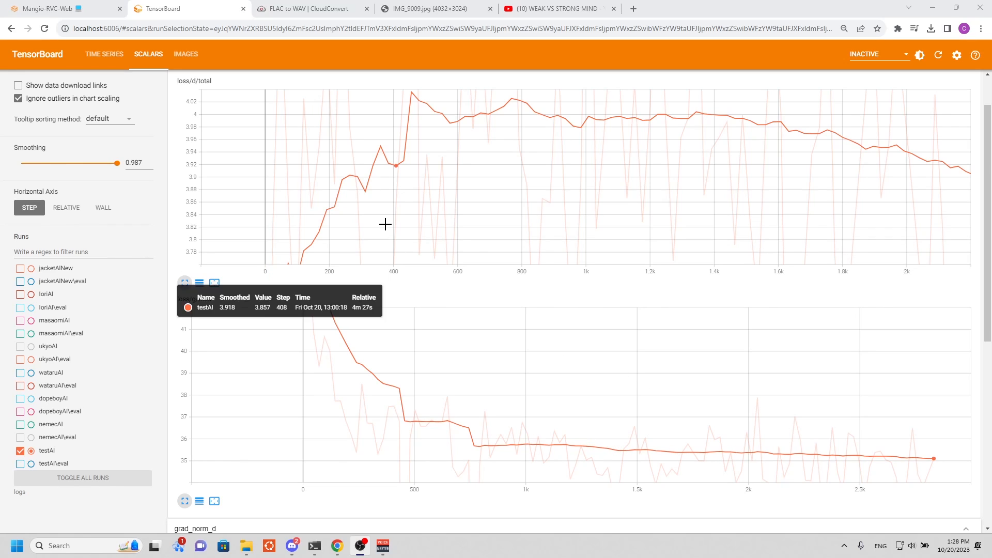
# Check the testAI training progress on the Mangio-RVC page and in the command console, and return to the training page.
pyautogui.click(48, 8)
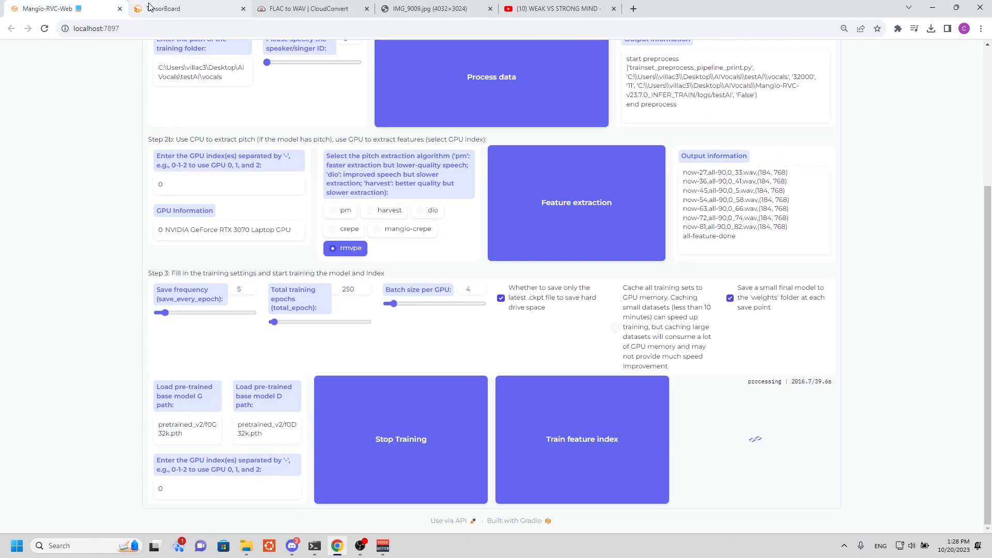
pyautogui.moveTo(140, 13)
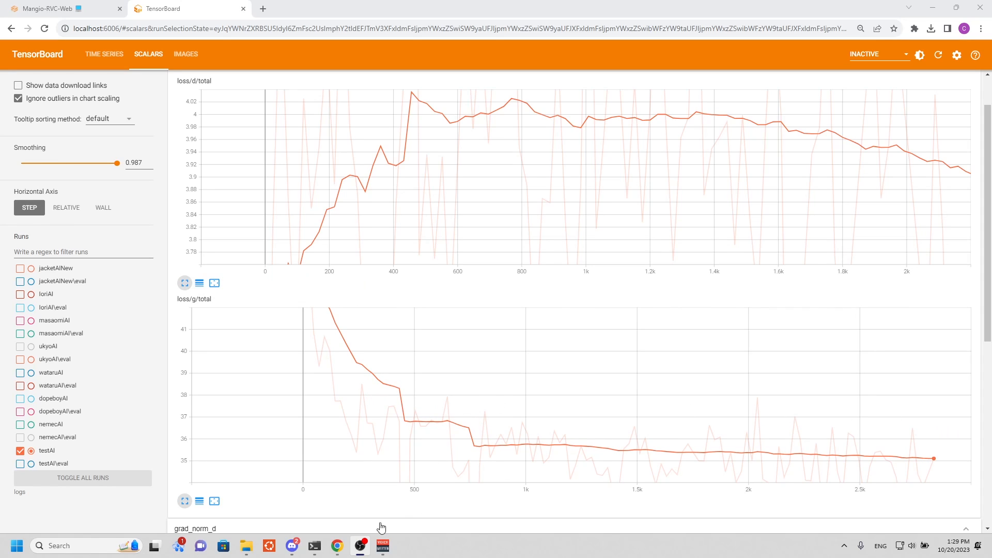
pyautogui.moveTo(315, 546)
pyautogui.click(352, 474)
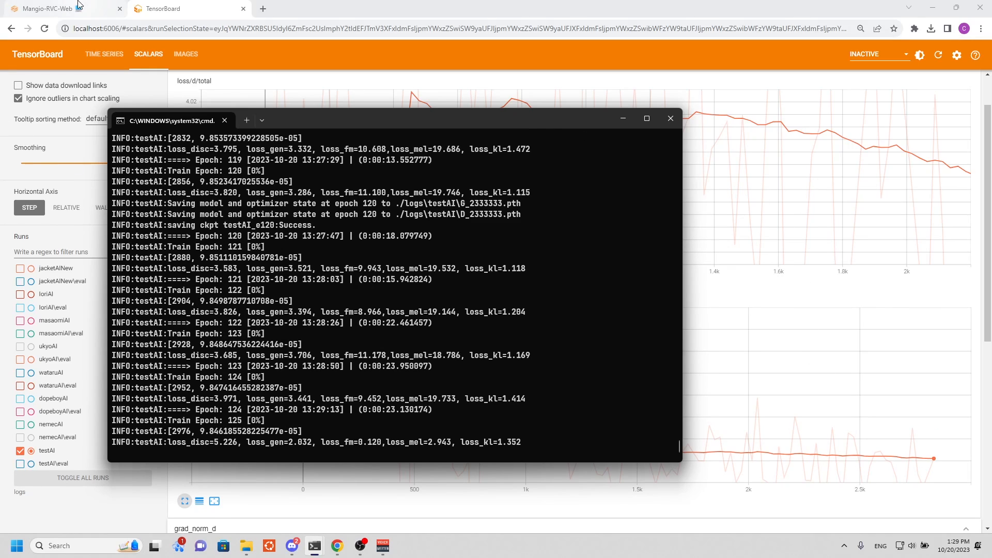
pyautogui.click(56, 9)
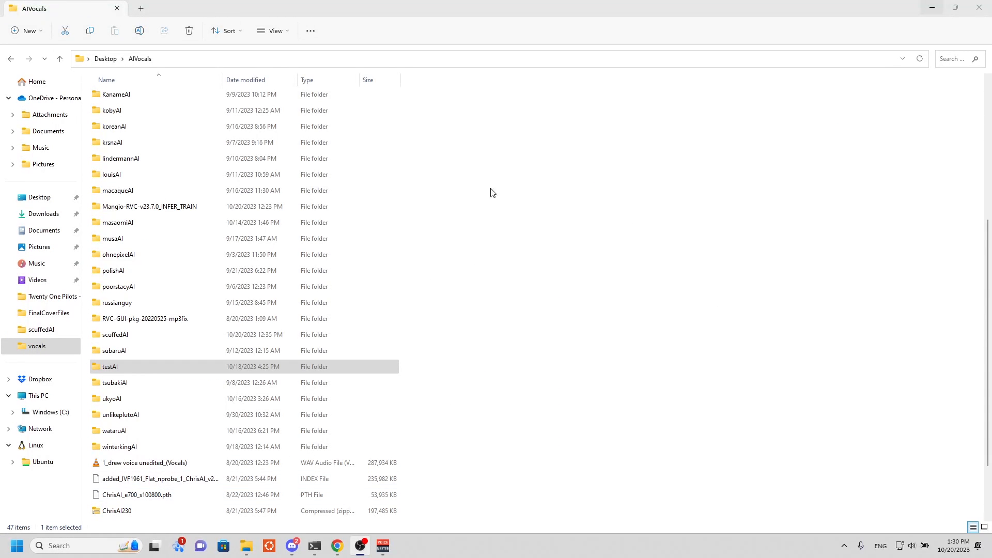
# Open the logs\testAI folder inside Mangio-RVC-v23.7.0_INFER_TRAIN and select the added_IVF420_Flat_nprobe_1_testAI_v2.index file.
pyautogui.doubleClick(133, 206)
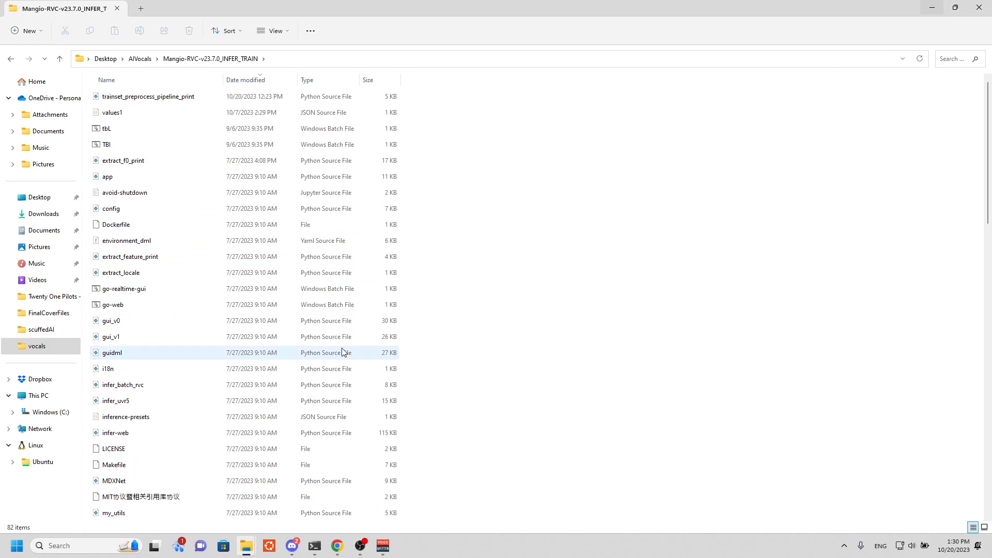
pyautogui.scroll(-1, 331, 357)
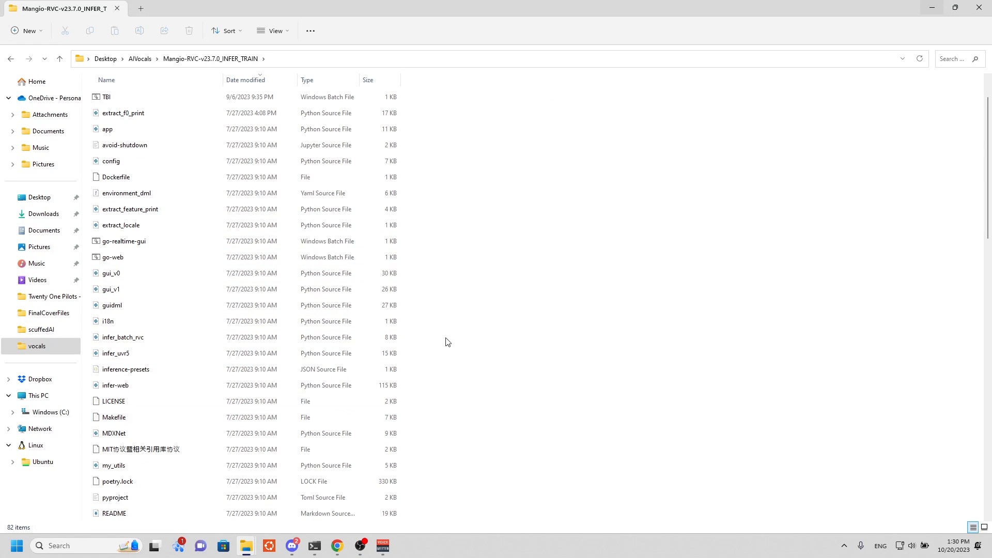
pyautogui.scroll(-12, 445, 339)
pyautogui.scroll(-1, 289, 310)
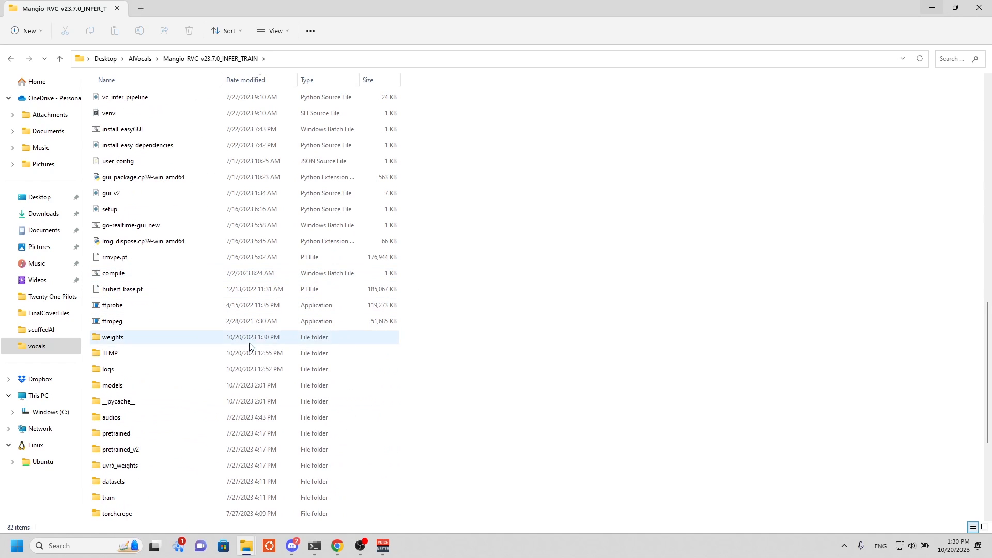
pyautogui.doubleClick(191, 376)
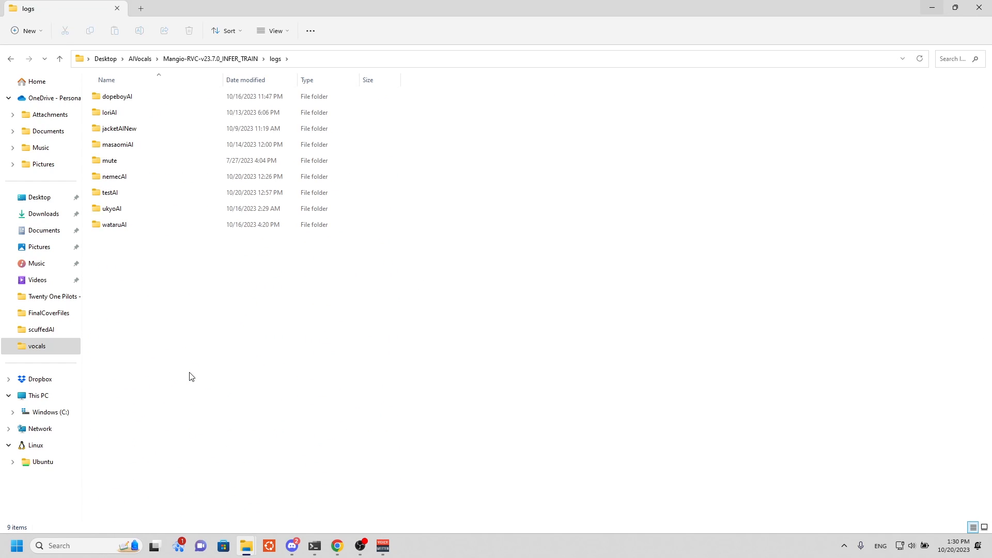
pyautogui.doubleClick(139, 201)
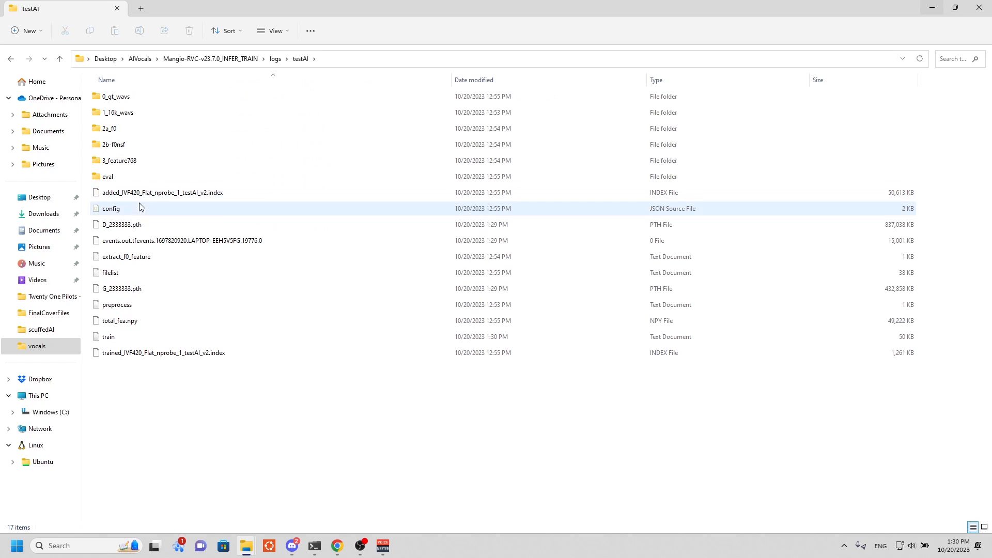
pyautogui.click(178, 200)
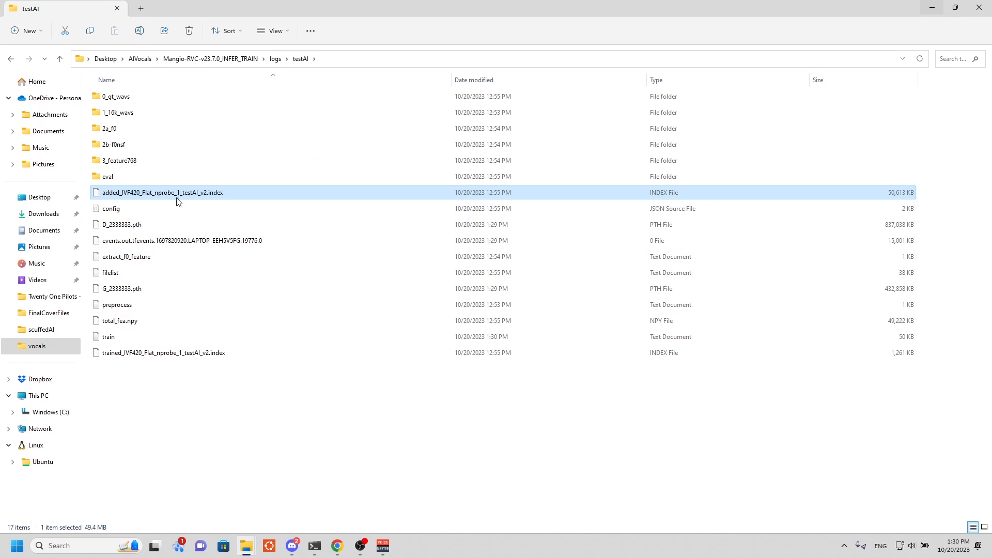
# Copy added_IVF420_Flat_nprobe_1_testAI_v2.index from the logs folder and open the testAI folder inside AIVocals.
pyautogui.moveTo(135, 197)
pyautogui.click(226, 401)
pyautogui.click(119, 196)
pyautogui.click(171, 61)
pyautogui.click(139, 59)
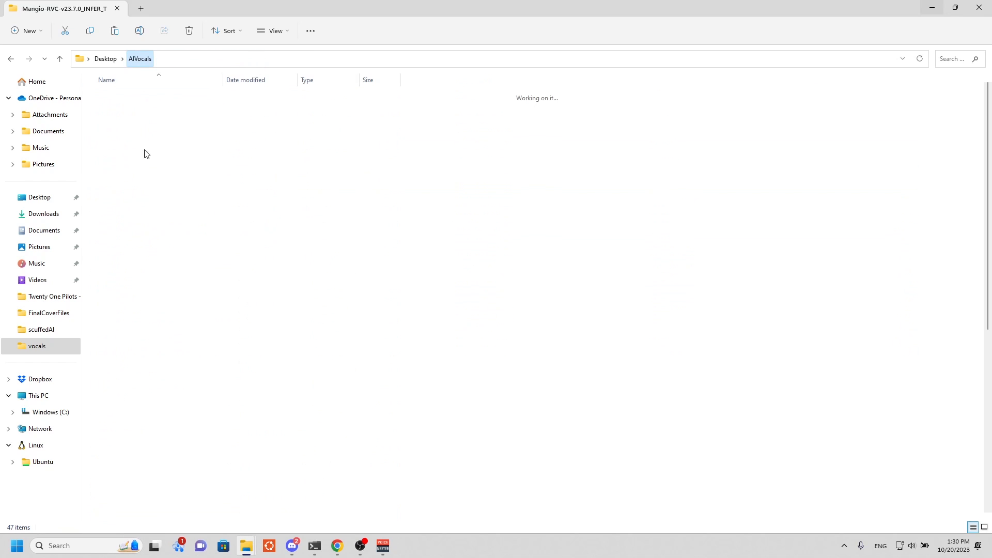
pyautogui.scroll(-3, 148, 321)
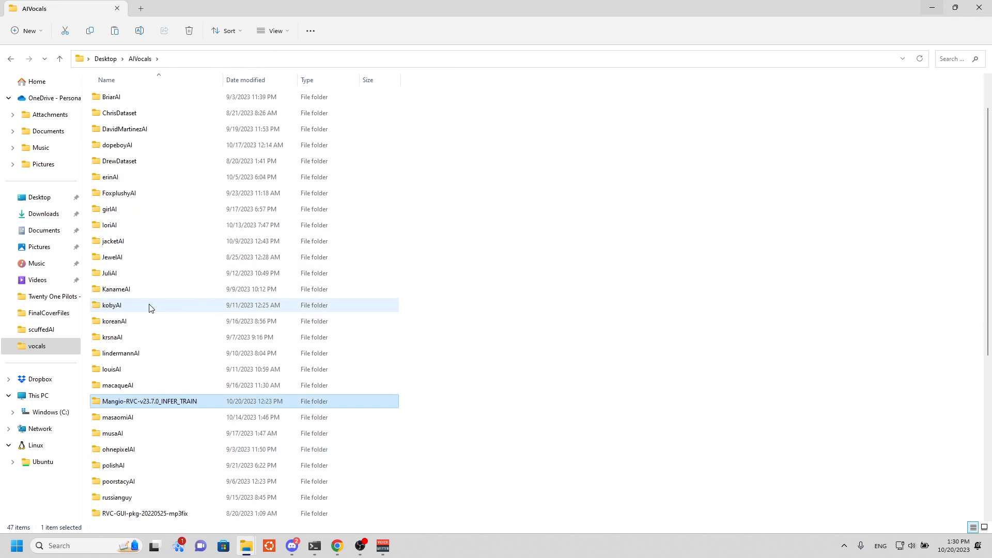
pyautogui.scroll(-2, 148, 352)
pyautogui.doubleClick(144, 364)
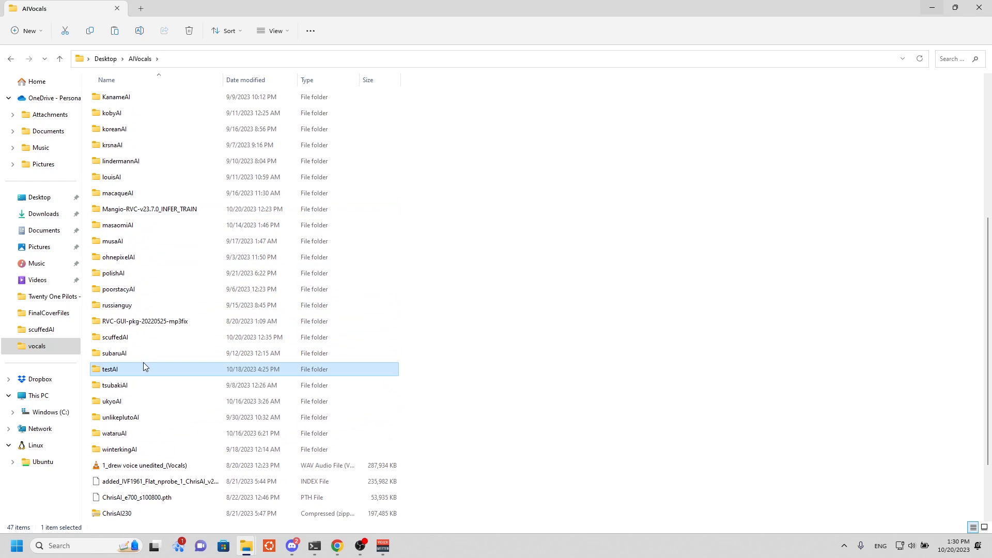
# Delete the old index, testAI_e35_s1610.pth and zip files from AIVocals\testAI, and paste in the newly trained index file.
pyautogui.moveTo(187, 168); pyautogui.dragTo(152, 113)
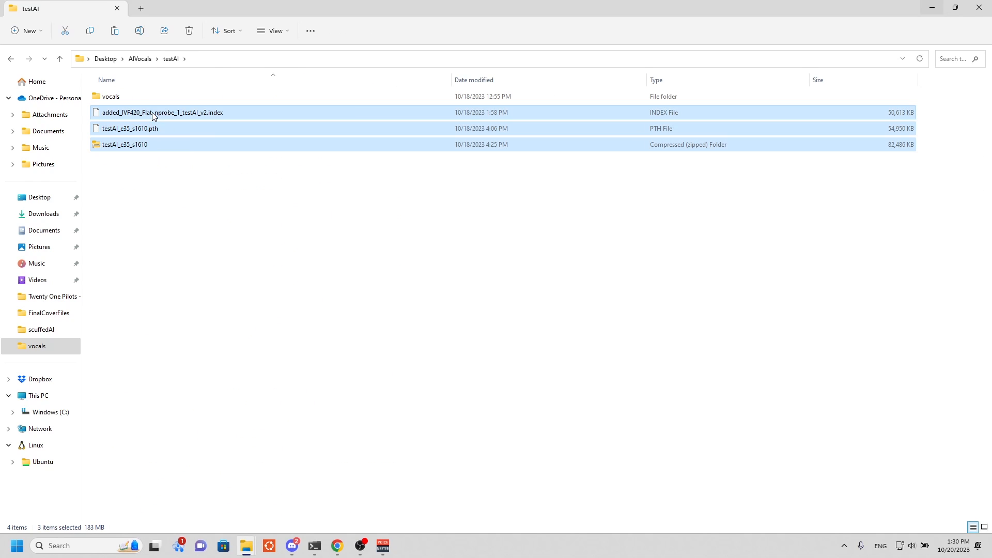
pyautogui.rightClick(152, 112)
pyautogui.click(198, 239)
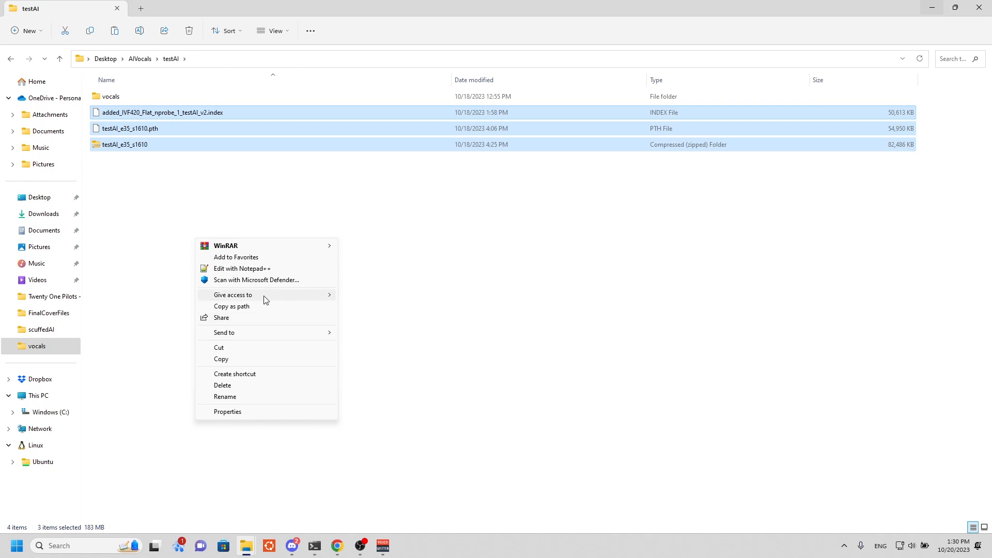
pyautogui.click(248, 385)
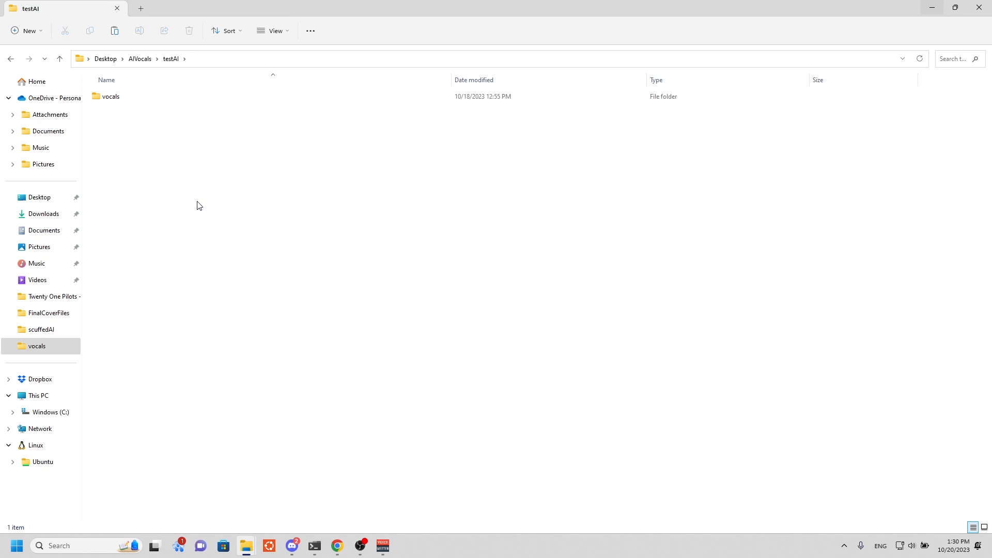
pyautogui.hotkey('ctrl', 'v')
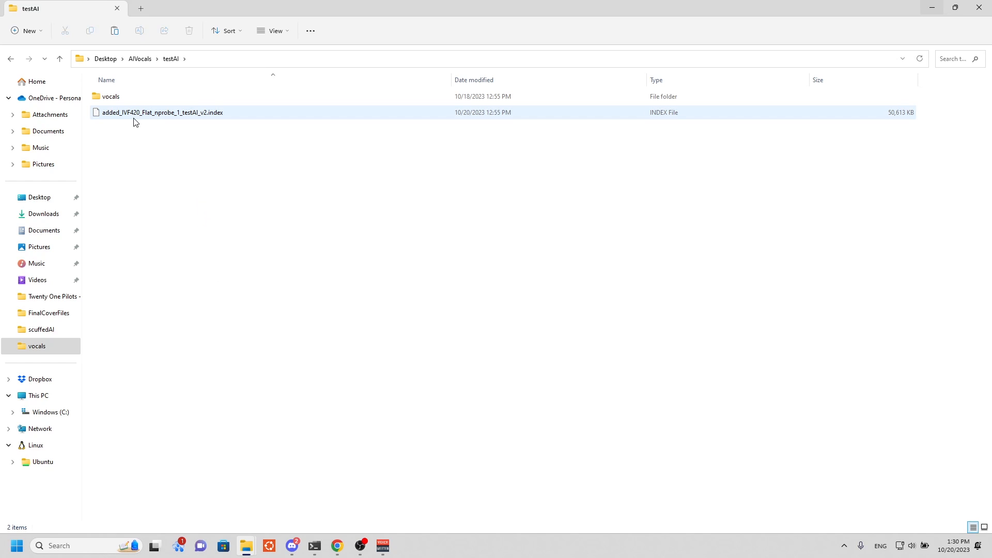
# Open the weights folder inside Mangio-RVC-v23.7.0_INFER_TRAIN and select testAI_e120_s2880.pth.
pyautogui.click(140, 59)
pyautogui.doubleClick(139, 353)
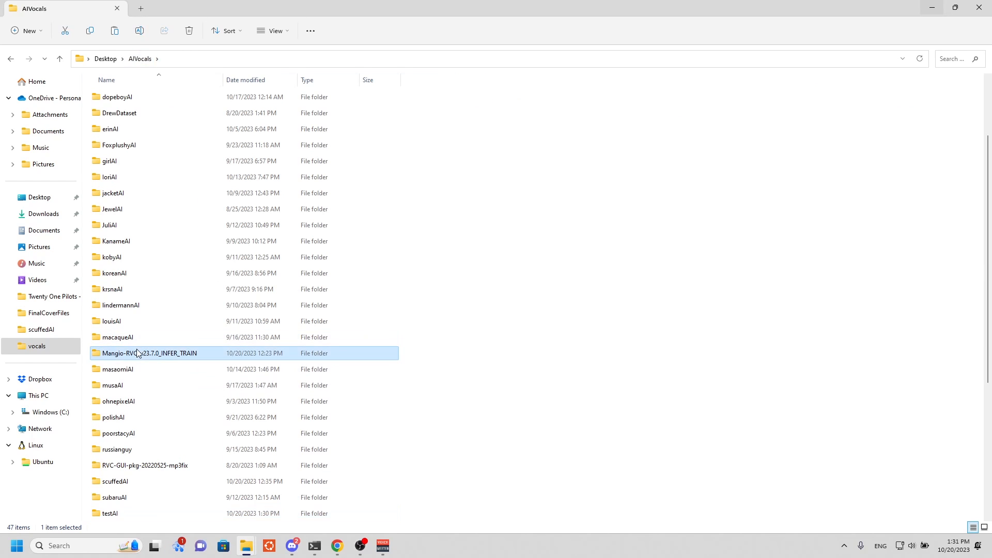
pyautogui.scroll(-15, 138, 353)
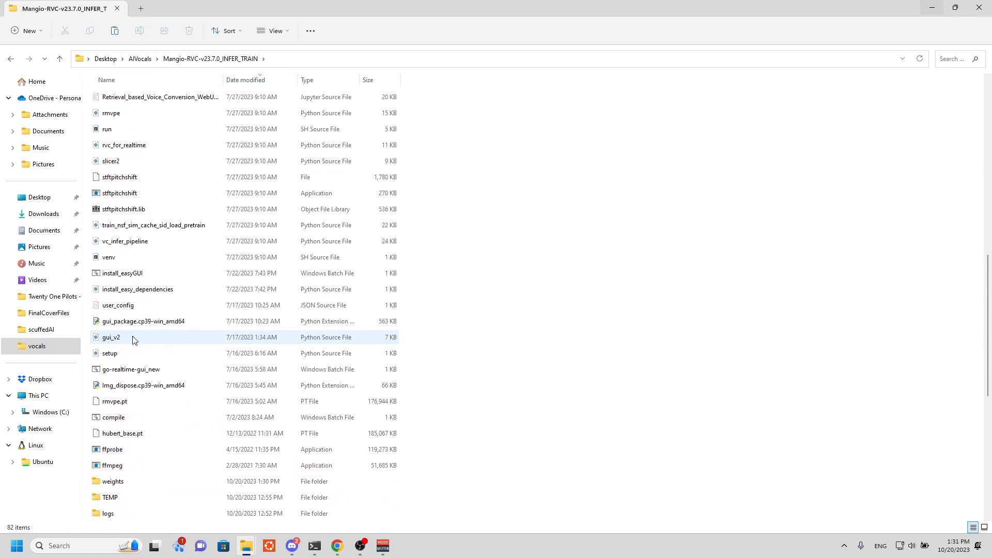
pyautogui.click(134, 392)
pyautogui.doubleClick(134, 395)
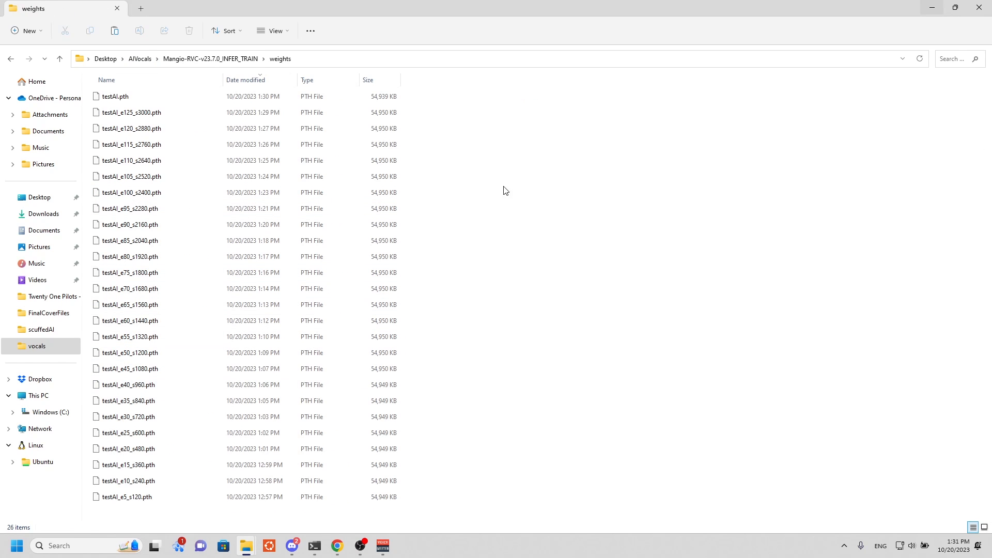
pyautogui.click(174, 129)
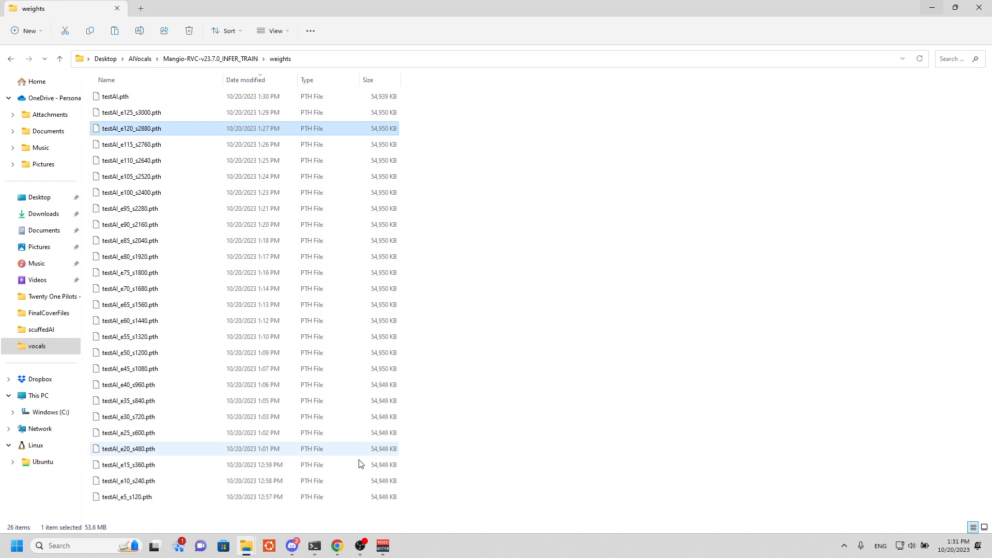
# Examine the testAI loss graphs in TensorBoard and the step numbers in the training console, and return to the weights folder.
pyautogui.click(337, 546)
pyautogui.click(163, 9)
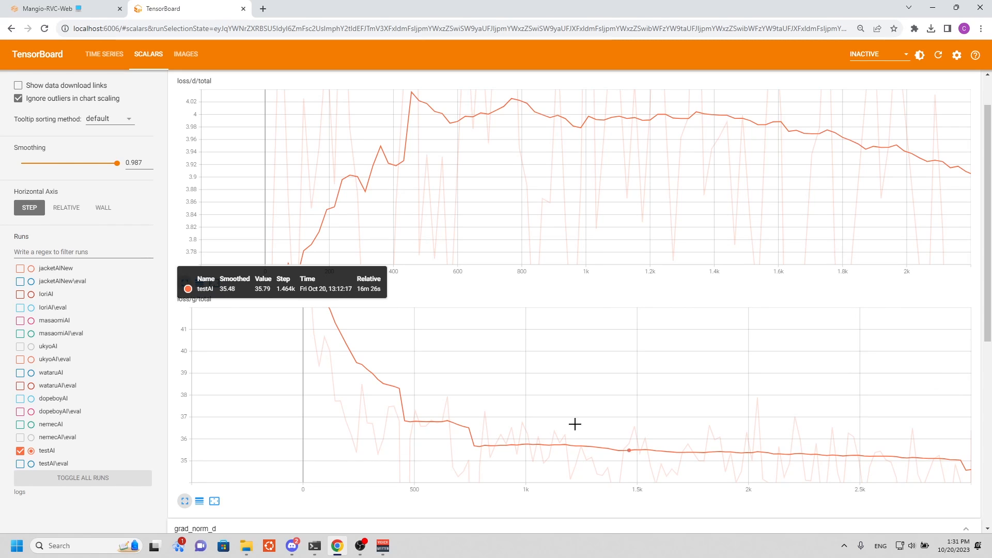
pyautogui.moveTo(314, 551)
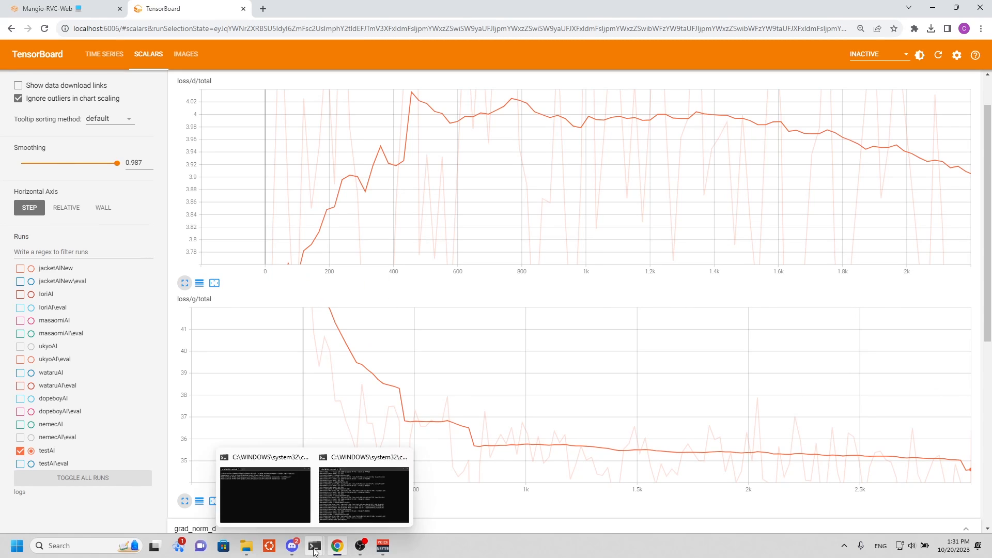
pyautogui.click(346, 504)
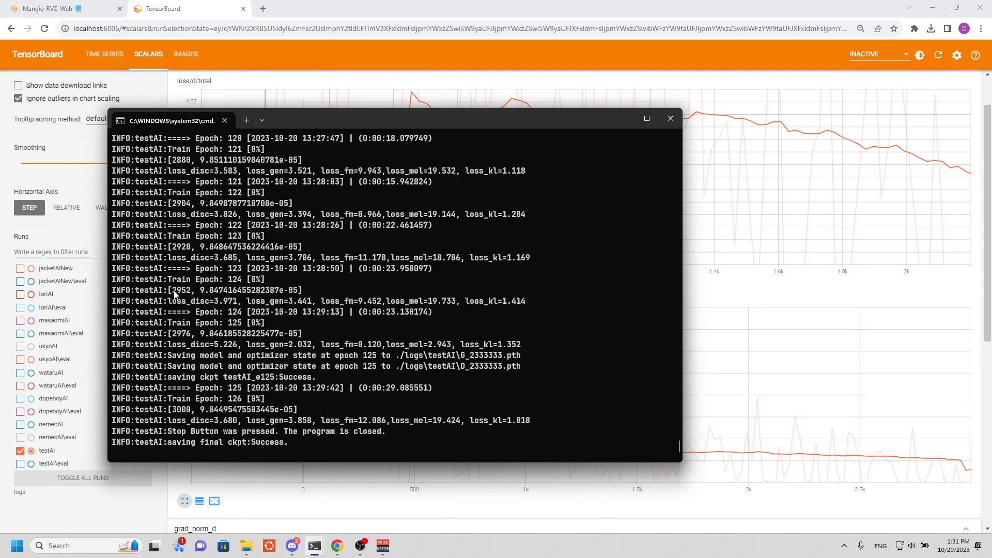
pyautogui.moveTo(170, 295); pyautogui.dragTo(310, 297)
pyautogui.click(244, 283)
pyautogui.moveTo(179, 290); pyautogui.dragTo(336, 291)
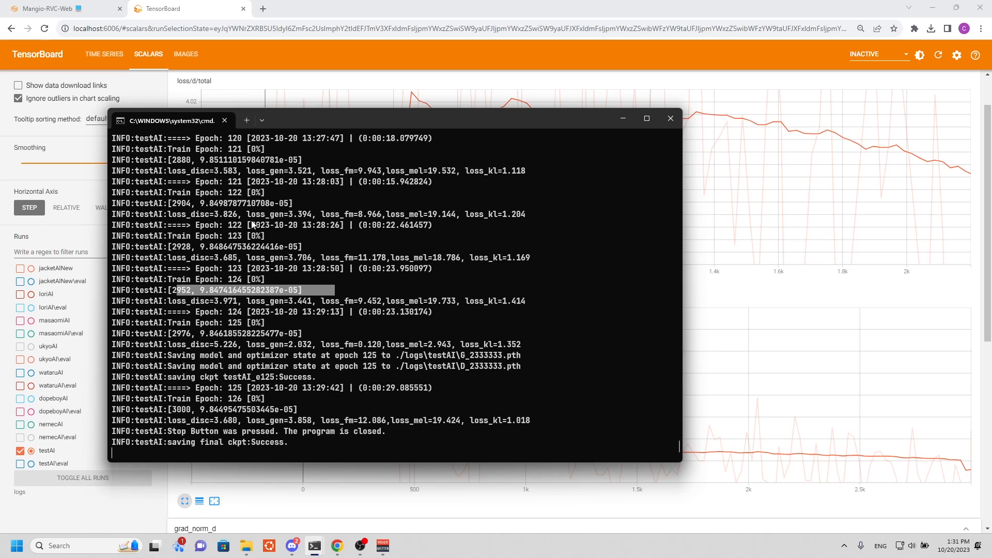
pyautogui.scroll(1, 209, 199)
pyautogui.moveTo(174, 170); pyautogui.dragTo(469, 175)
pyautogui.click(467, 178)
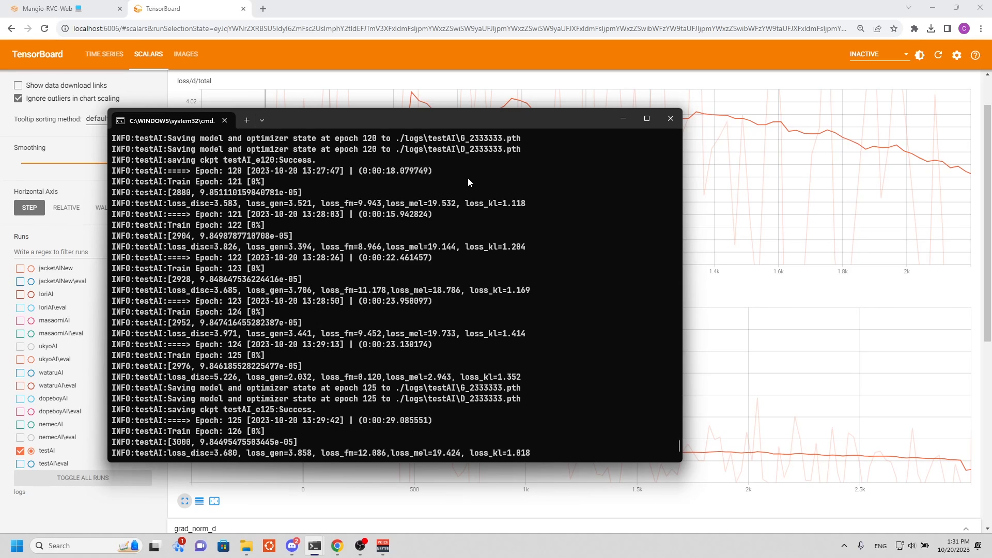
pyautogui.moveTo(246, 546)
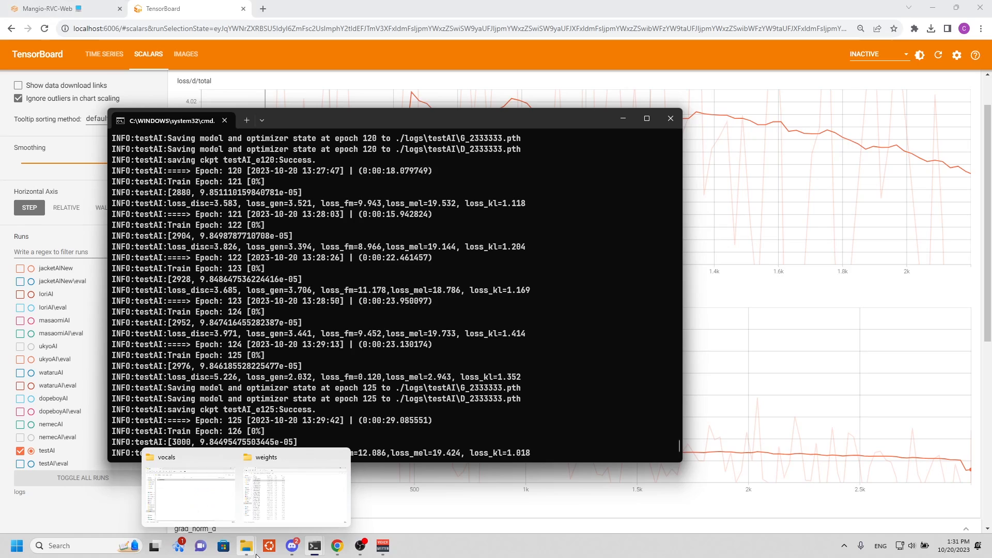
pyautogui.click(297, 492)
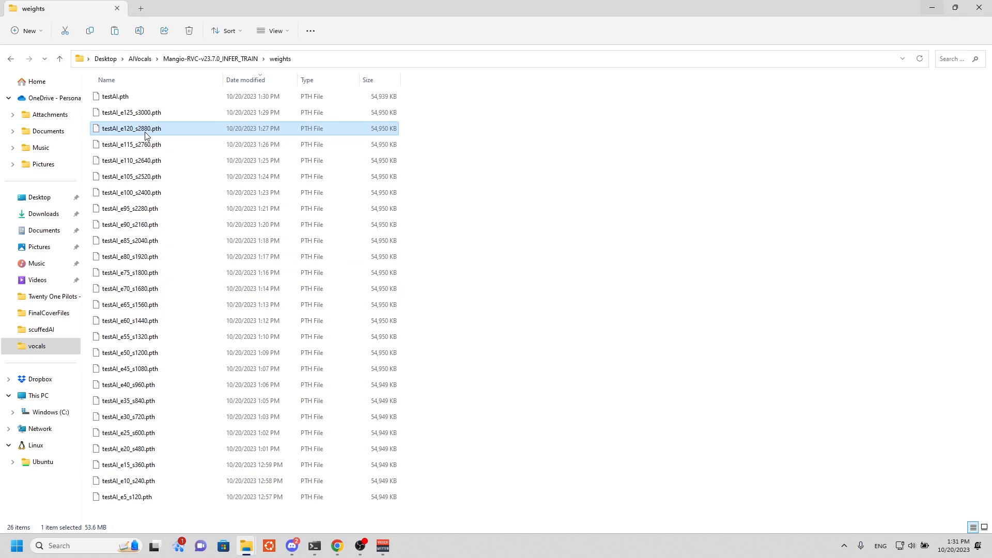
# Copy testAI_e120_s2880.pth from the weights folder into AIVocals\testAI, removing the stray duplicate made in weights.
pyautogui.hotkey('ctrl', 'v')
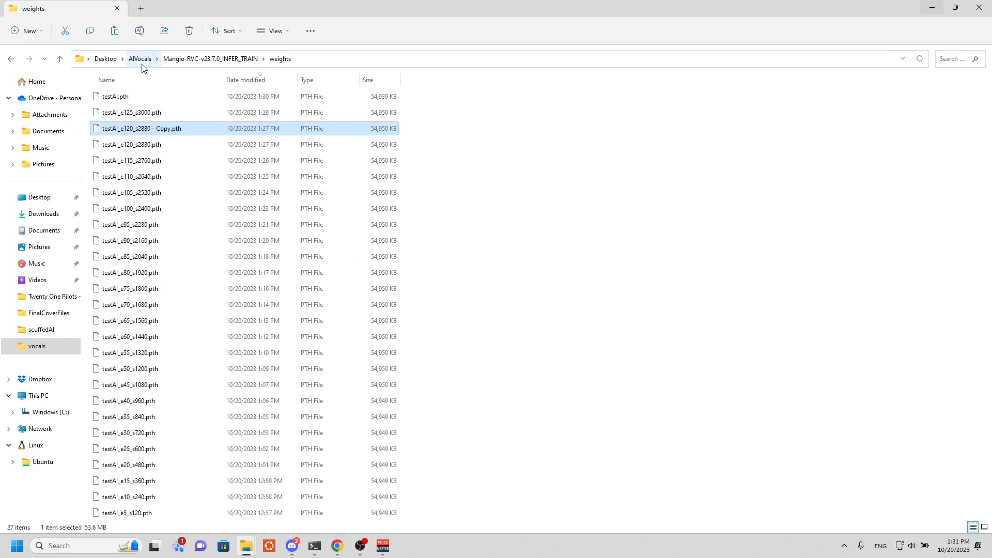
pyautogui.press('Delete')
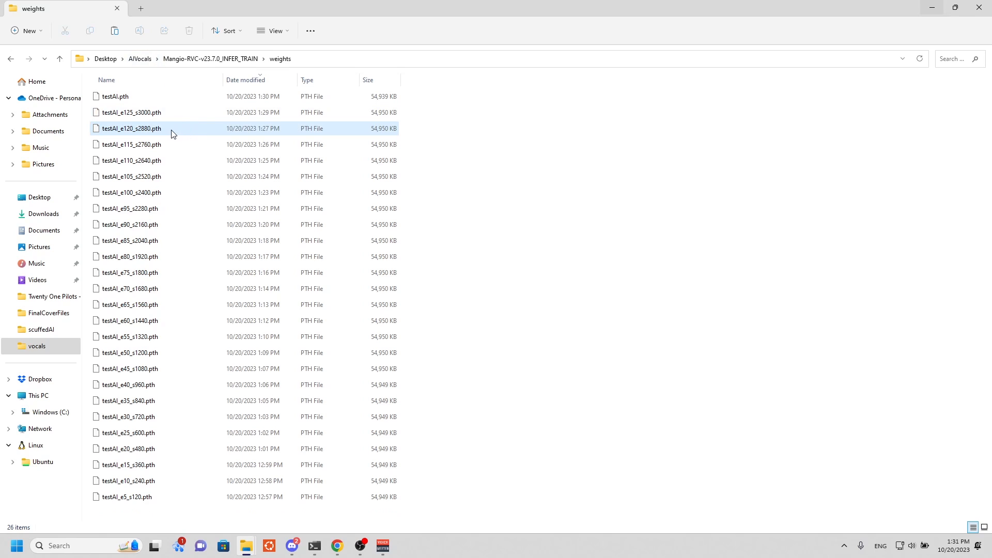
pyautogui.click(173, 134)
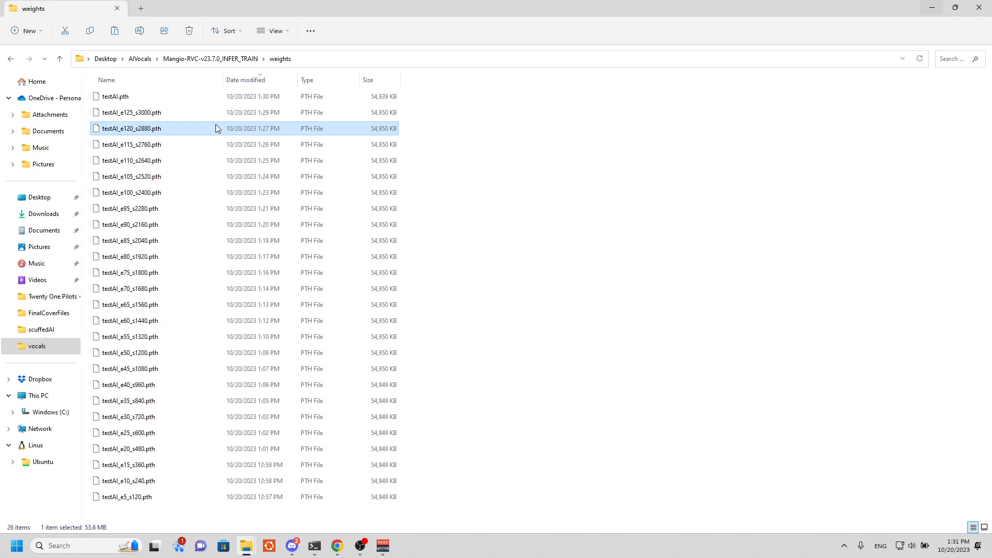
pyautogui.click(191, 60)
pyautogui.click(142, 59)
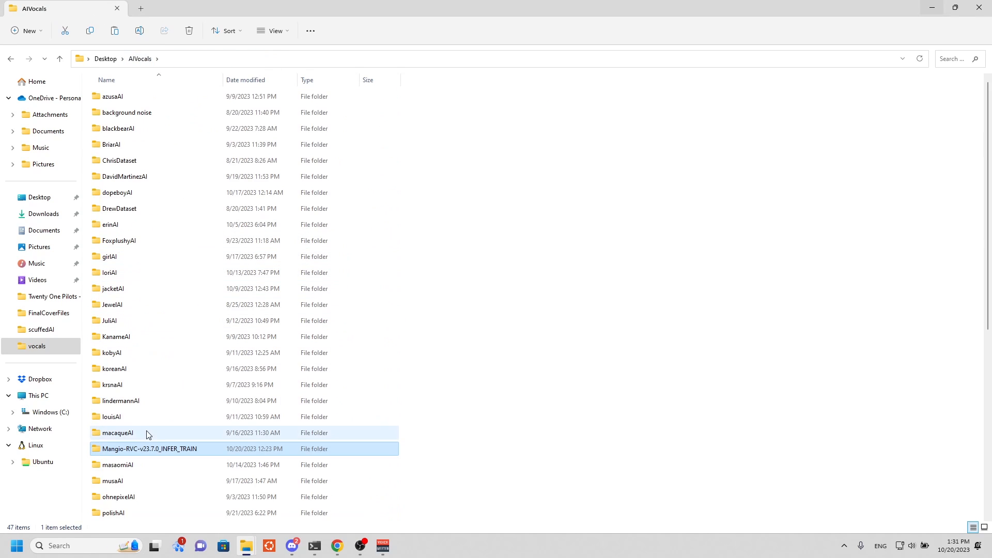
pyautogui.scroll(-6, 139, 434)
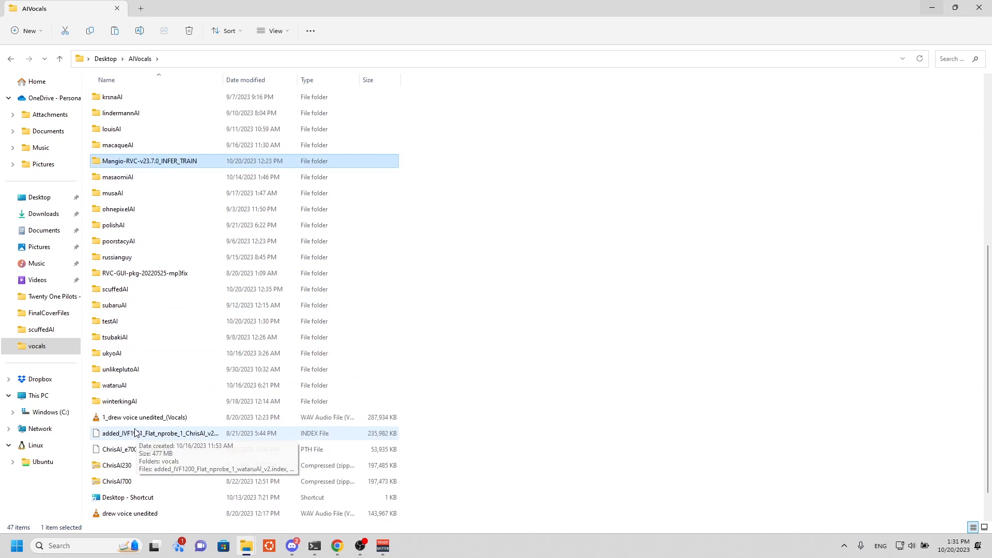
pyautogui.doubleClick(109, 321)
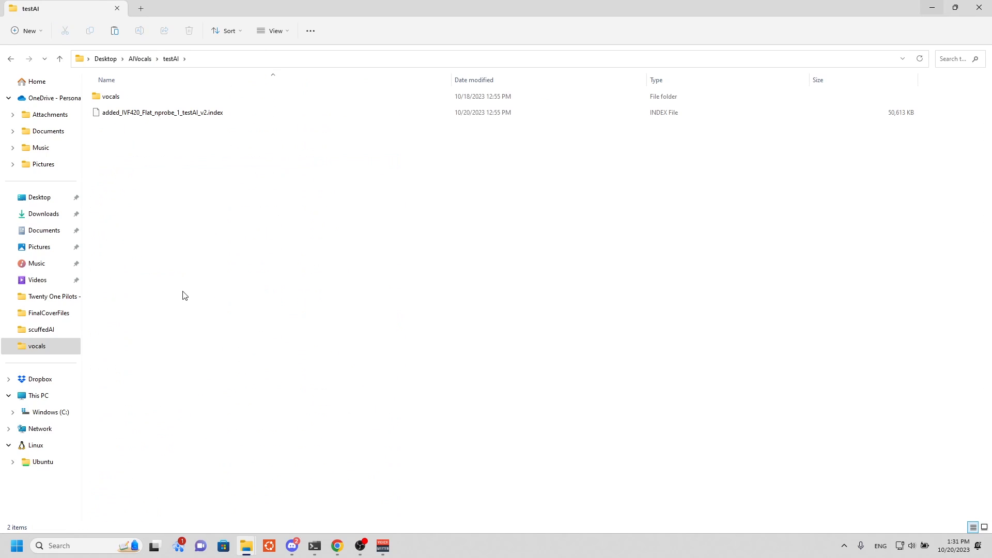
pyautogui.hotkey('ctrl', 'v')
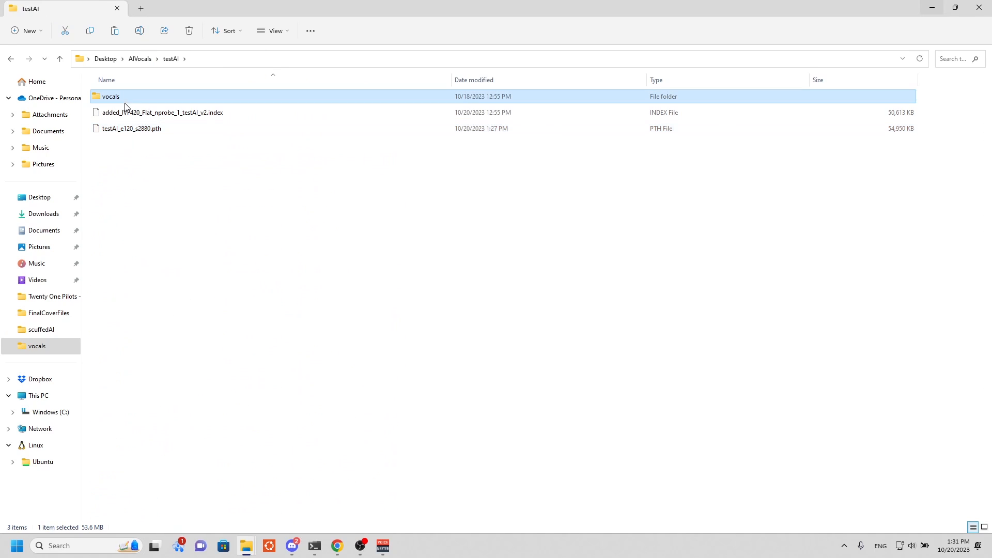
# Compress added_IVF420_Flat_nprobe_1_testAI_v2.index and testAI_e120_s2880.pth together into a ZIP file named testAI_e120_s2880.
pyautogui.click(129, 113)
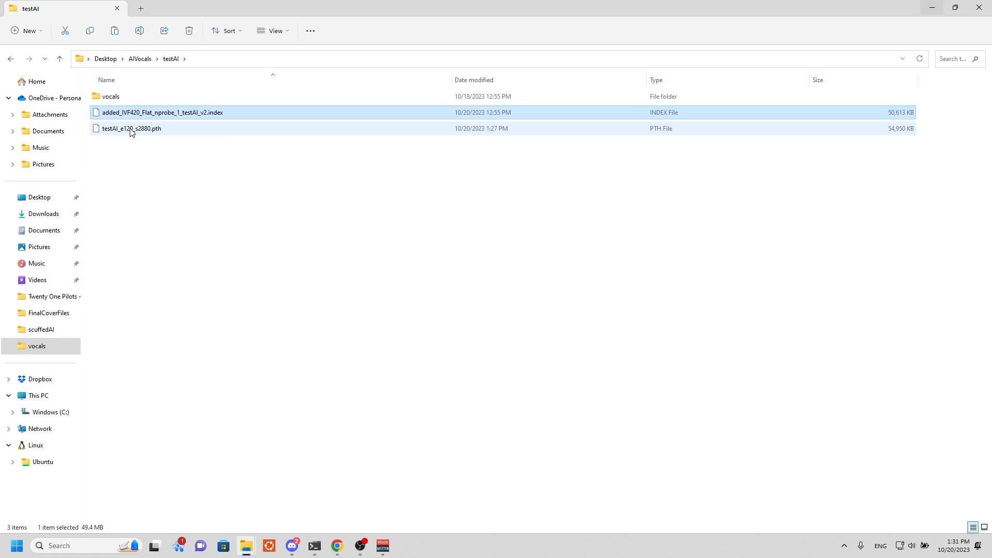
pyautogui.keyDown('ctrl'); pyautogui.click(131, 129); pyautogui.keyUp('ctrl')
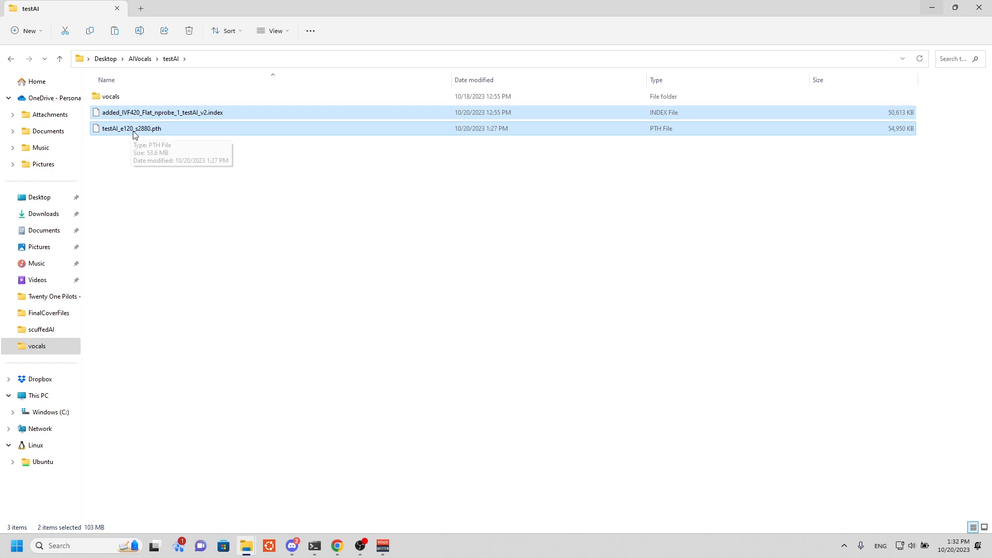
pyautogui.rightClick(135, 131)
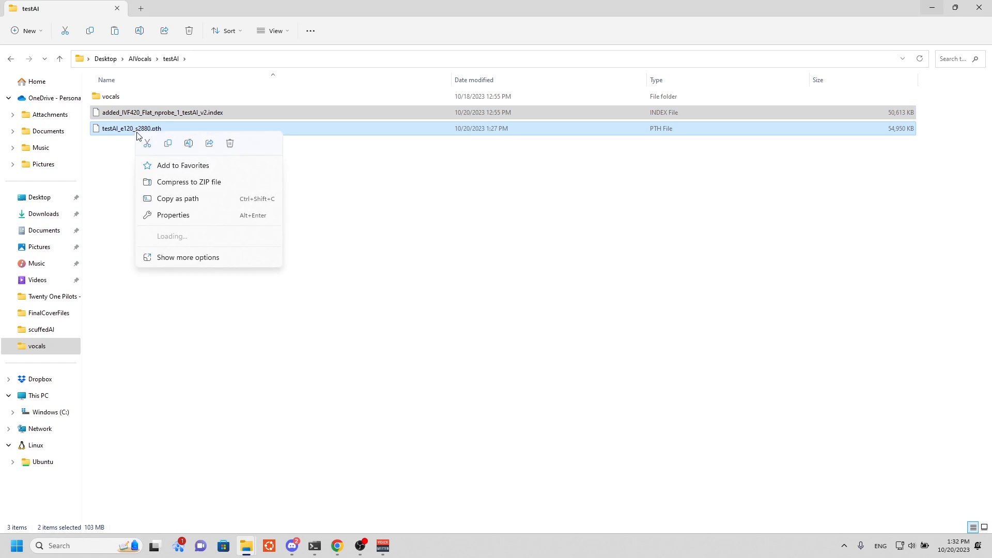
pyautogui.click(192, 186)
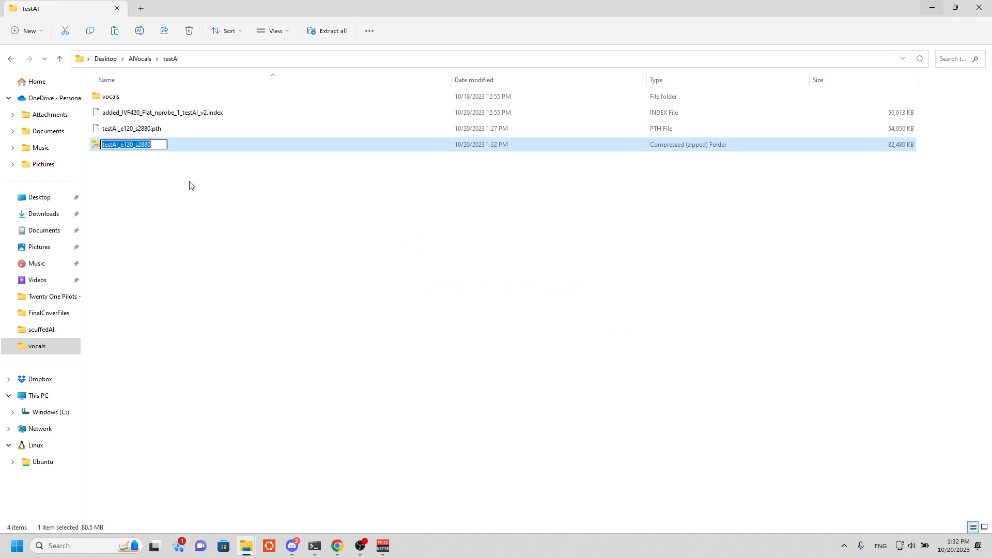
pyautogui.click(190, 177)
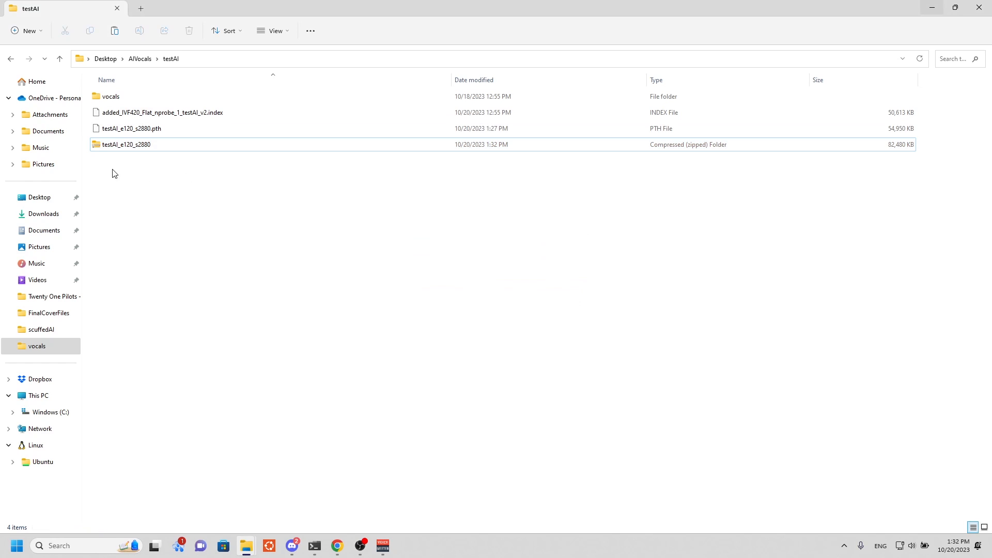
# Open the testAI_e120_s2880 ZIP file and check the index and model files it contains.
pyautogui.click(113, 150)
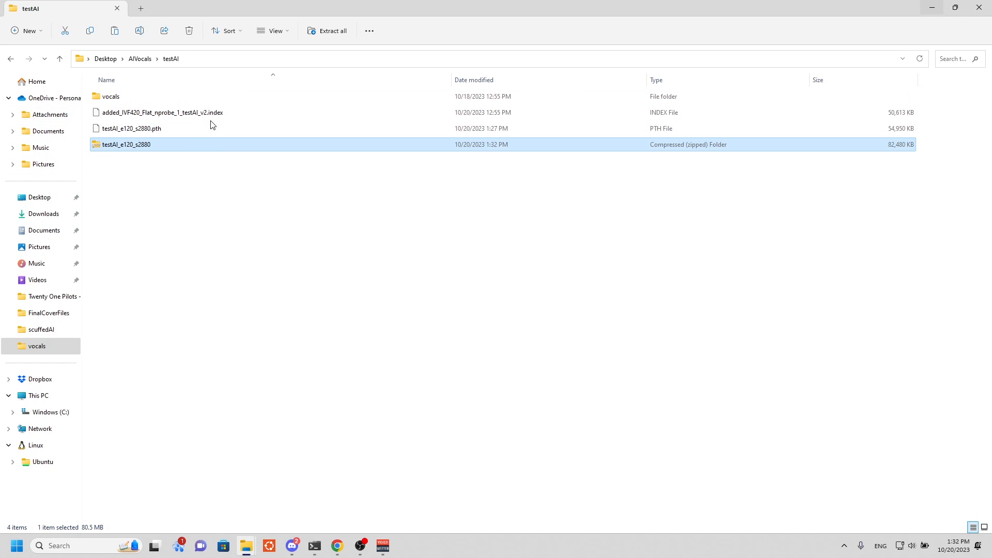
pyautogui.doubleClick(205, 149)
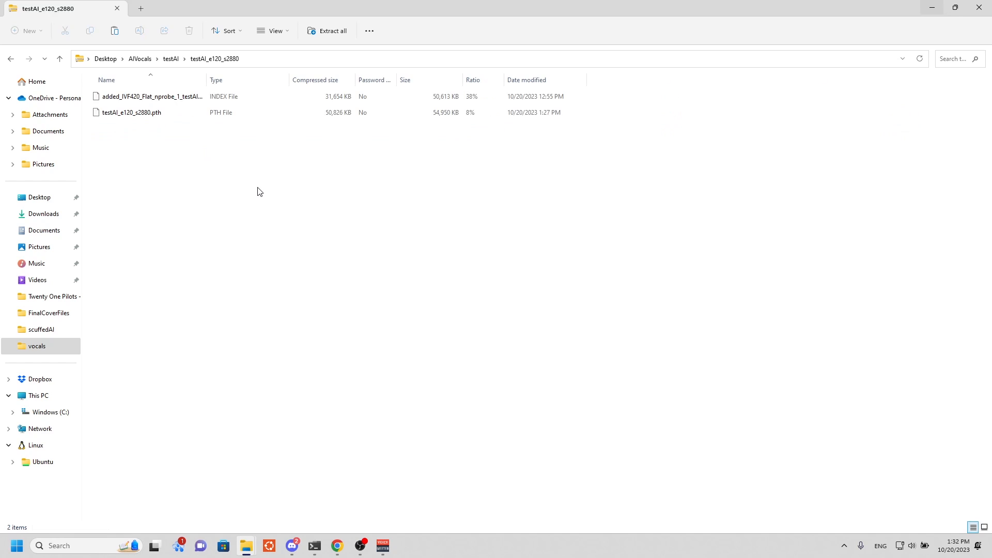
pyautogui.click(142, 103)
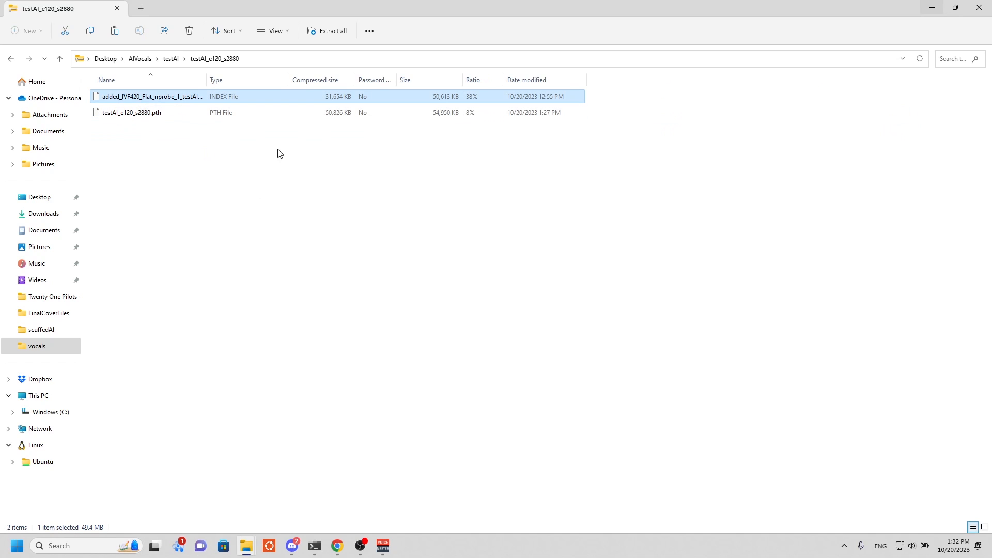
pyautogui.click(136, 112)
pyautogui.click(190, 186)
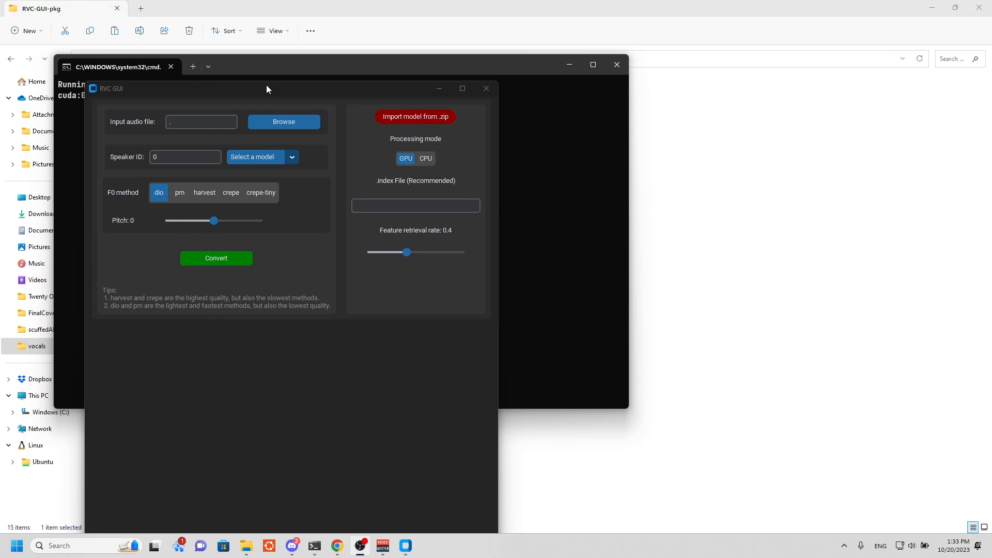
# Move the RVC GUI window off the command console so that it stands to its right.
pyautogui.moveTo(266, 92); pyautogui.dragTo(730, 36)
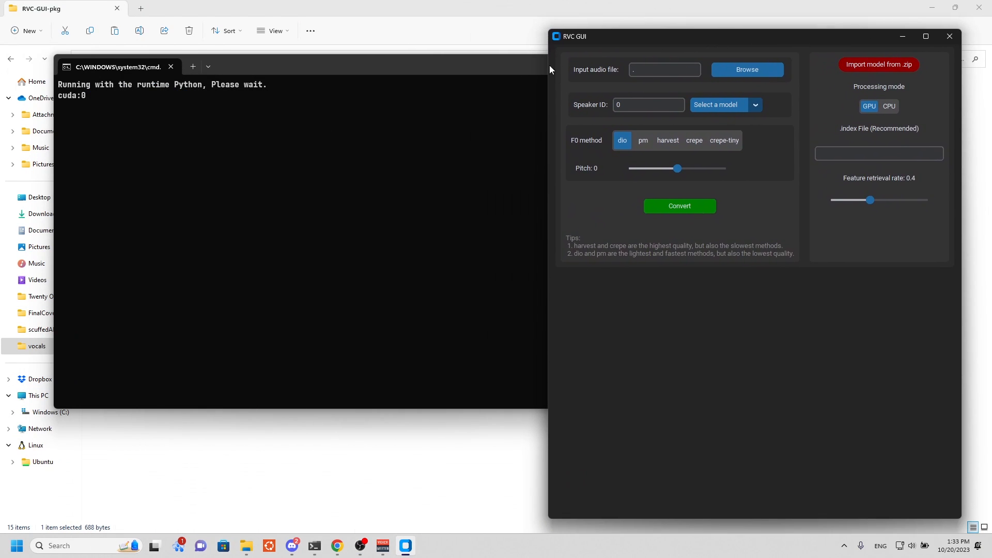
# Import the model ZIP testAI_e120_s2880 from Desktop\AIVocals\testAI into RVC GUI.
pyautogui.moveTo(621, 35); pyautogui.dragTo(348, 37)
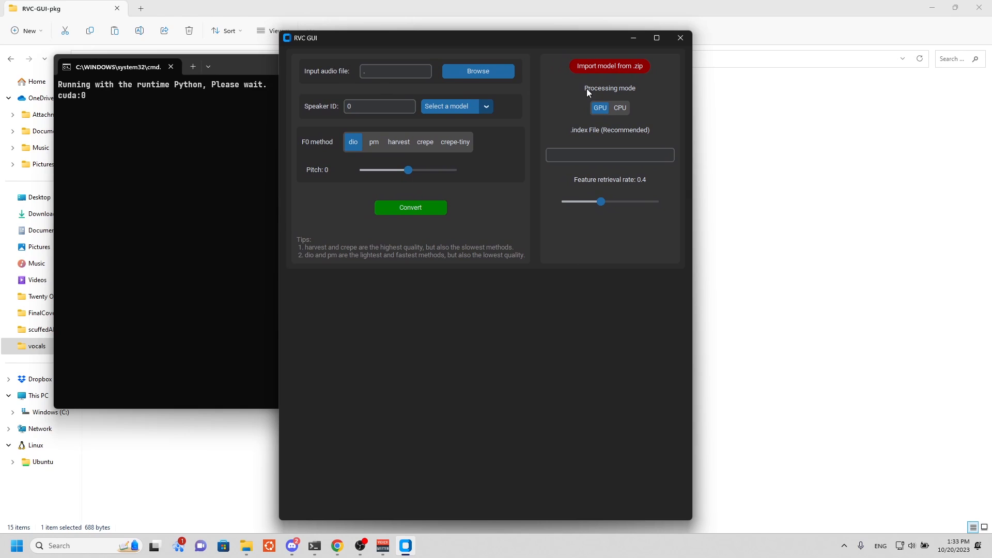
pyautogui.click(621, 72)
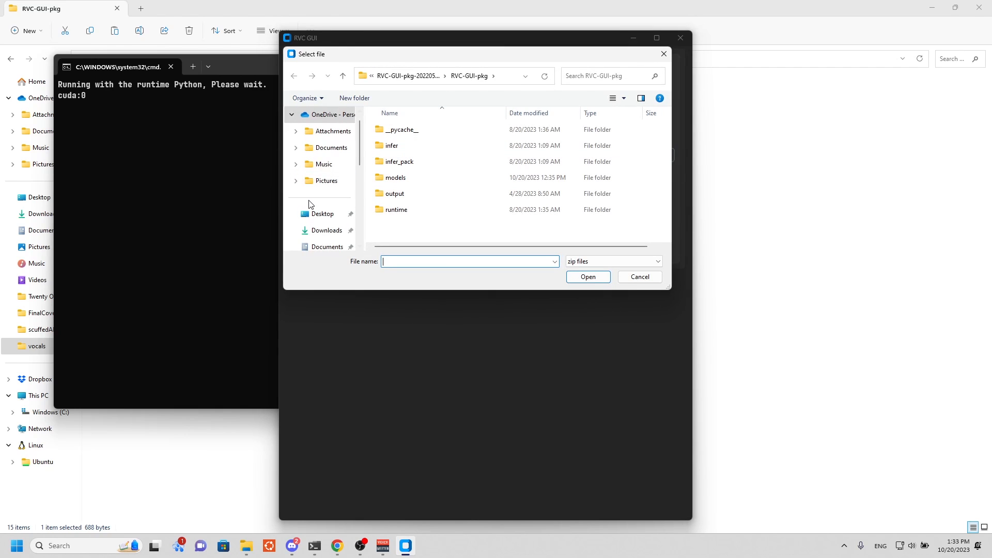
pyautogui.scroll(-3, 312, 207)
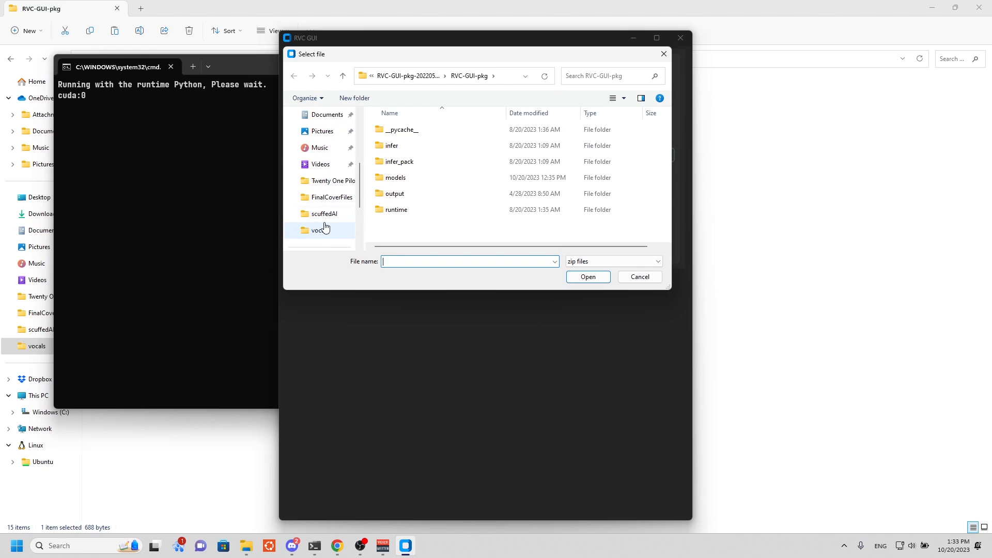
pyautogui.click(323, 213)
pyautogui.click(423, 75)
pyautogui.scroll(-6, 413, 192)
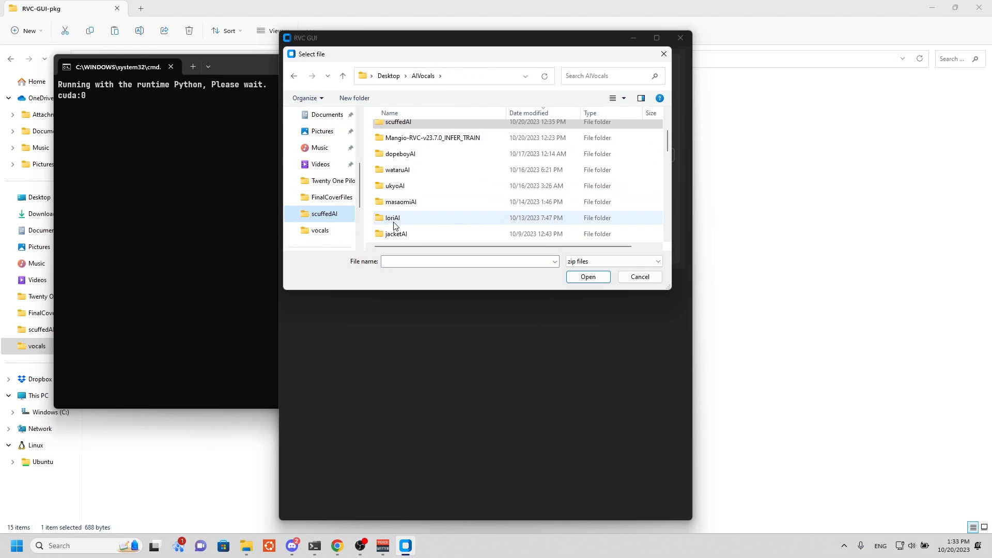
pyautogui.scroll(-2, 408, 197)
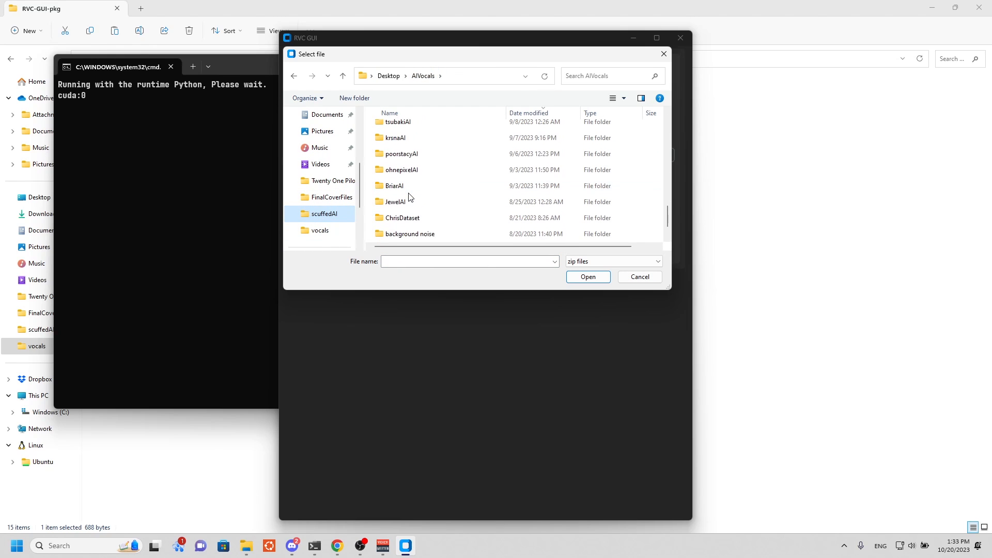
pyautogui.click(536, 113)
pyautogui.click(537, 113)
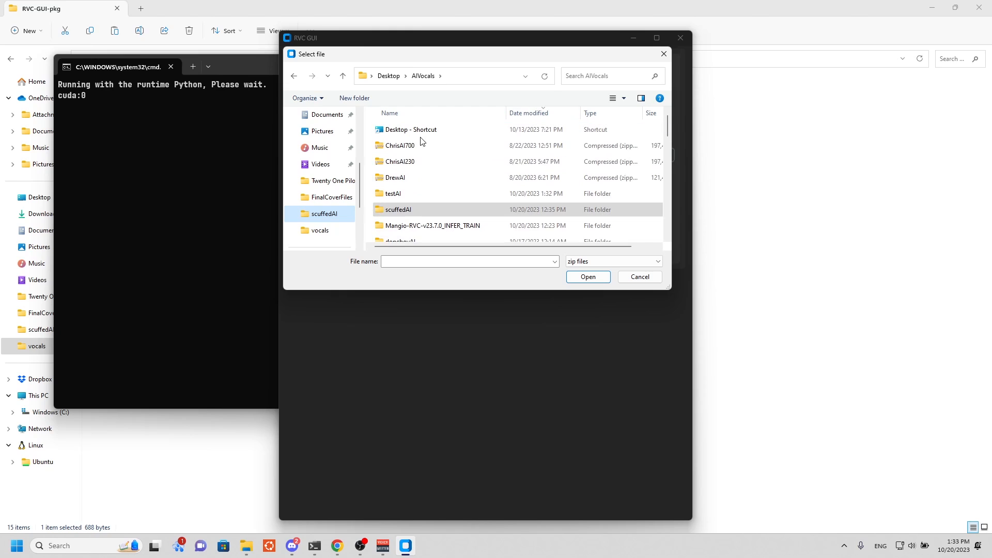
pyautogui.doubleClick(403, 194)
pyautogui.click(398, 146)
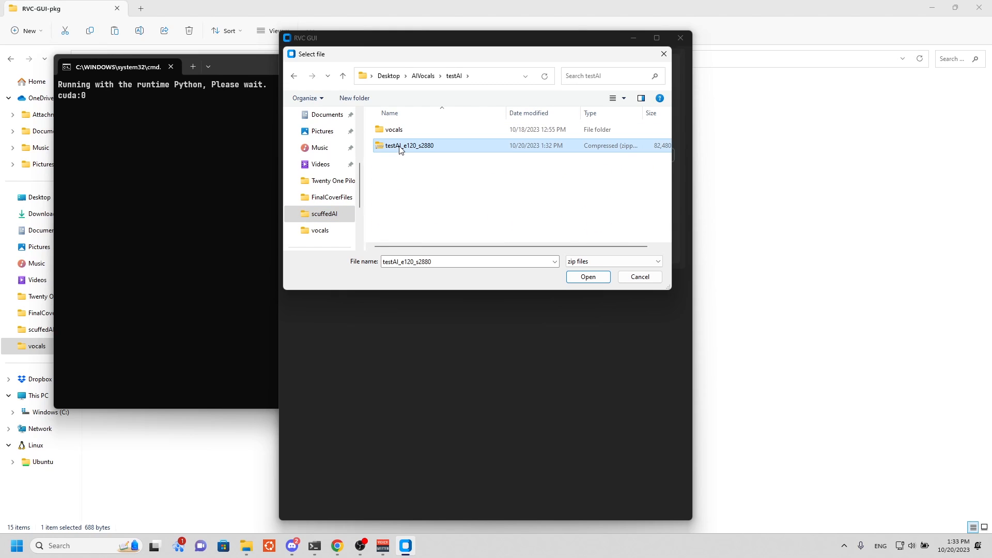
pyautogui.click(584, 277)
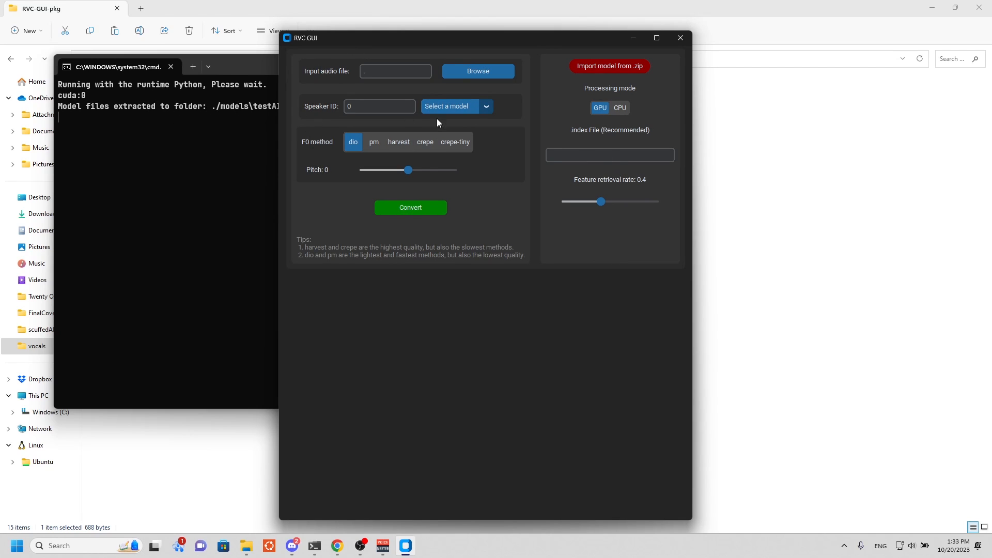
# Choose testAI_e120_s2880 as the voice model for the conversion.
pyautogui.click(482, 108)
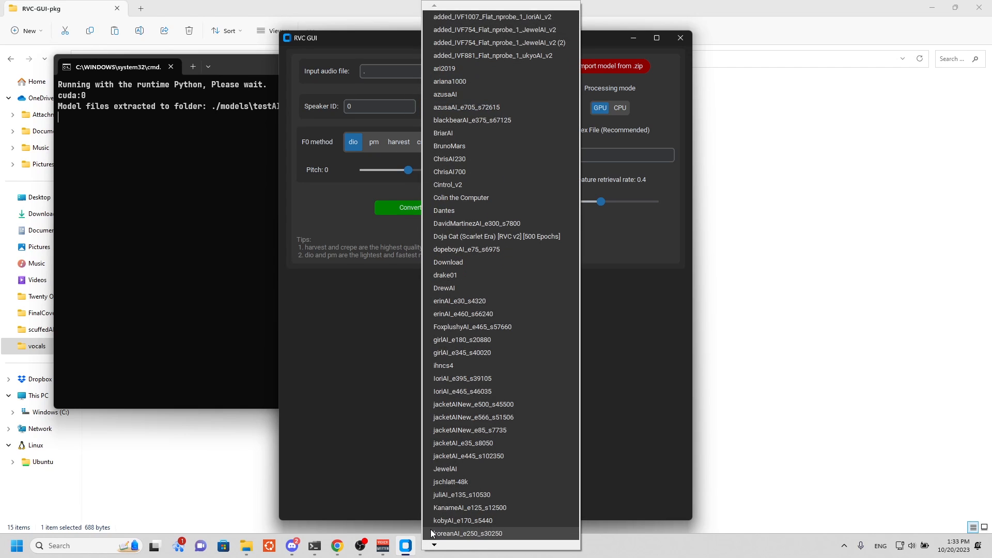
pyautogui.moveTo(437, 546)
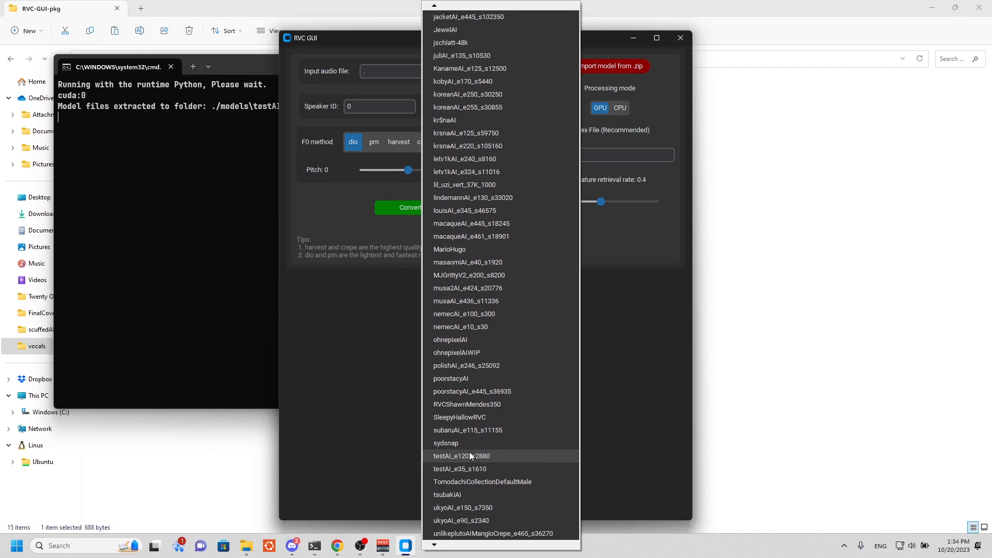
pyautogui.click(469, 456)
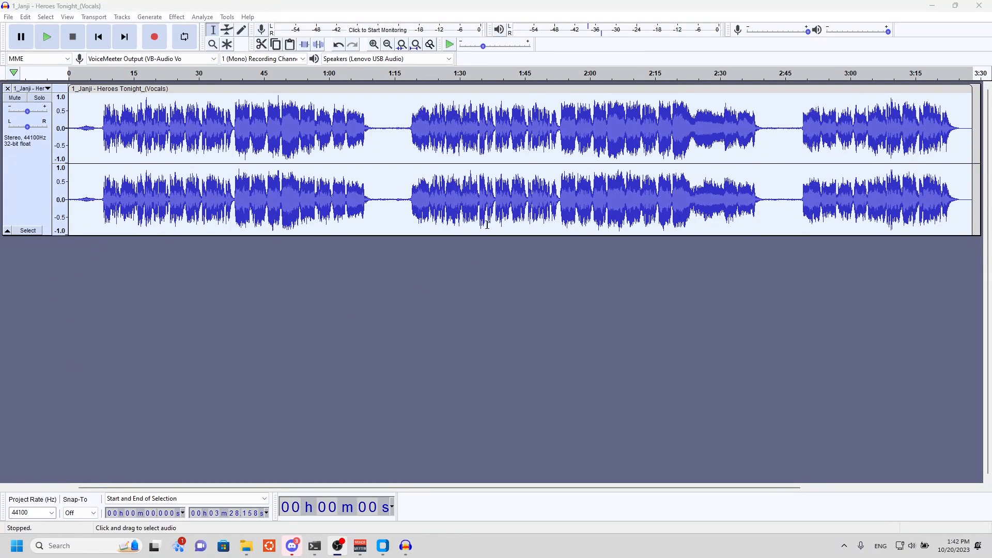
# Play a short stretch of the Heroes Tonight vocals in Audacity from about 0:11, and stop playback.
pyautogui.click(118, 79)
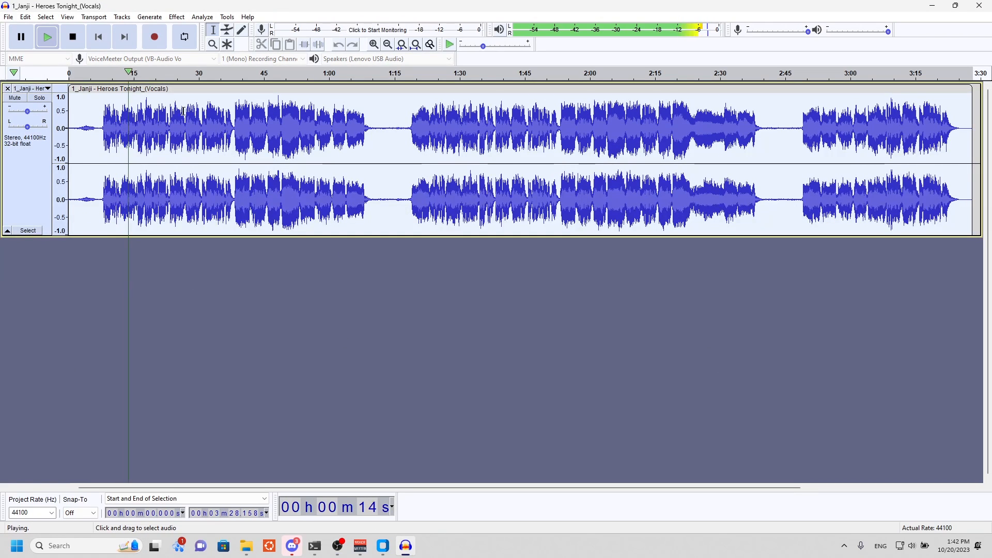
pyautogui.click(73, 37)
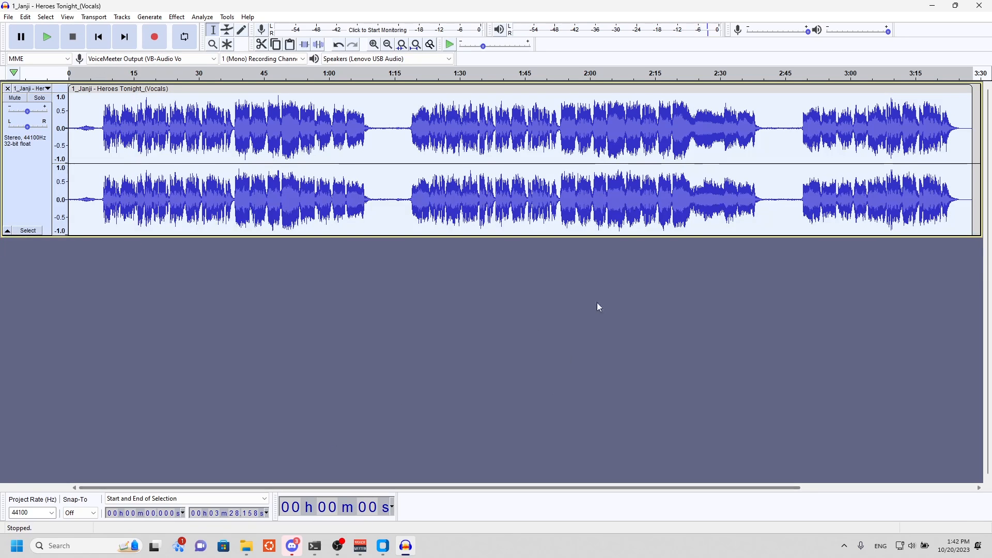
# Export the vocals as the WAV file 1_Janji - Heroes Tonight_(Vocals) in Downloads, keeping the metadata tags as they are, and close the audio project.
pyautogui.click(8, 17)
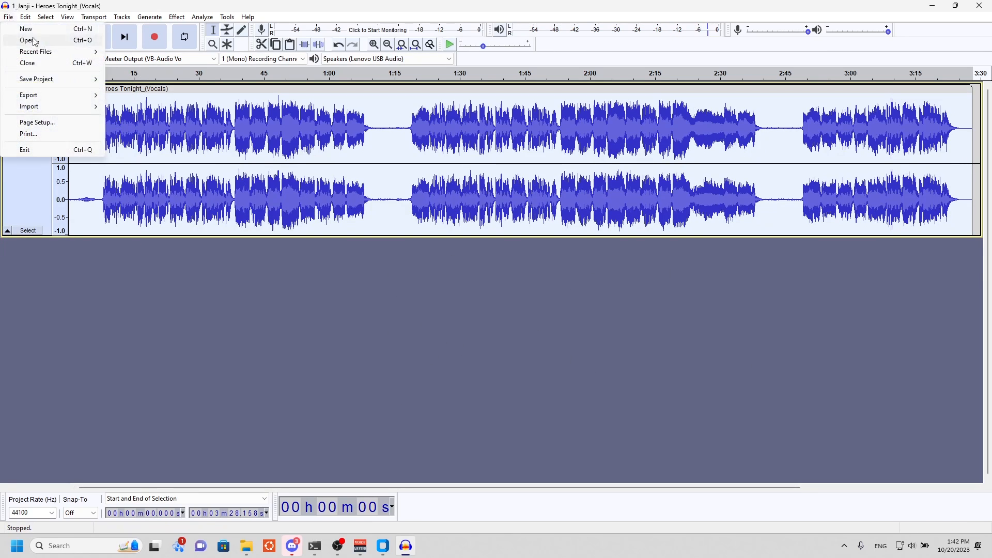
pyautogui.moveTo(56, 95)
pyautogui.click(160, 107)
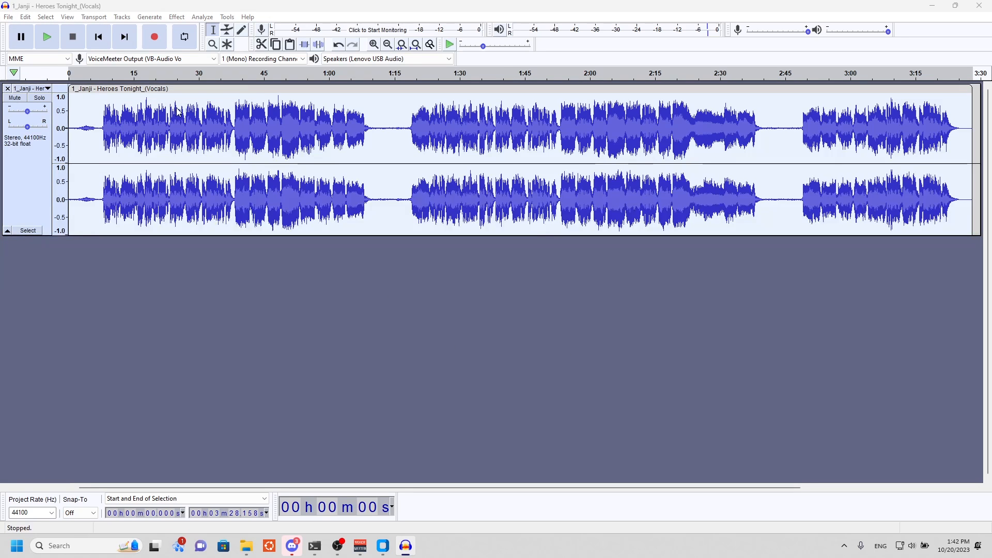
pyautogui.press('Return')
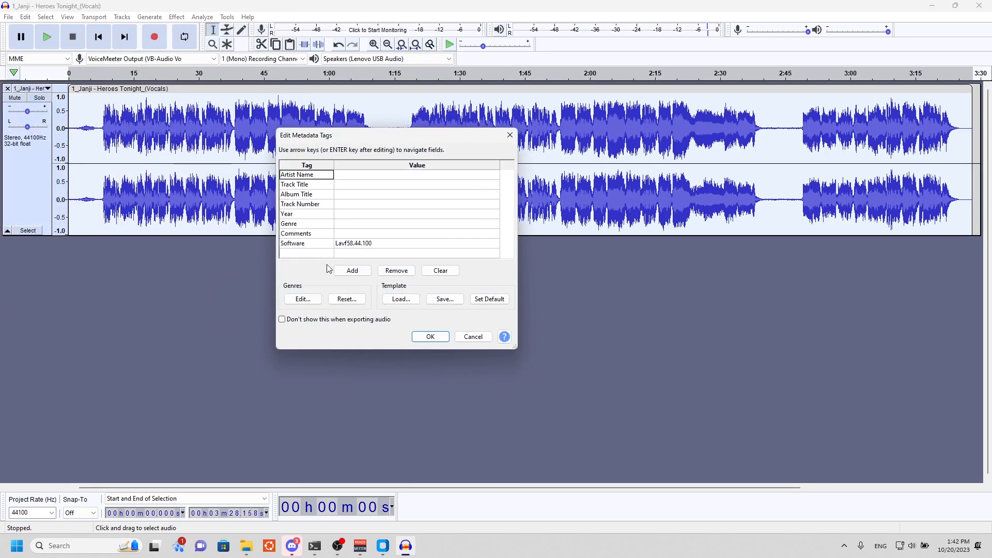
pyautogui.click(444, 333)
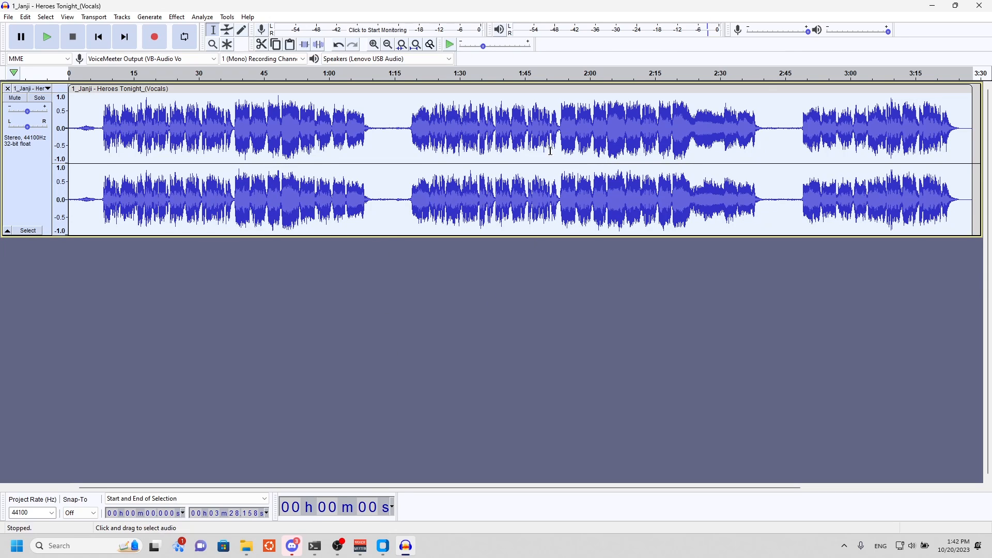
pyautogui.click(980, 6)
pyautogui.click(518, 267)
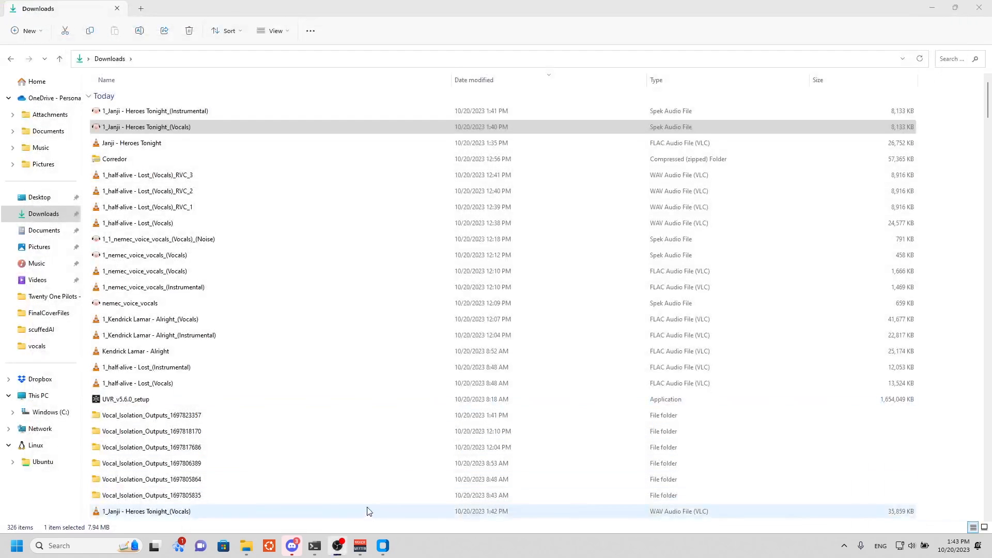
# Switch to RVC GUI and load the WAV file 1_Janji - Heroes Tonight_(Vocals) from Downloads as the input audio.
pyautogui.click(383, 546)
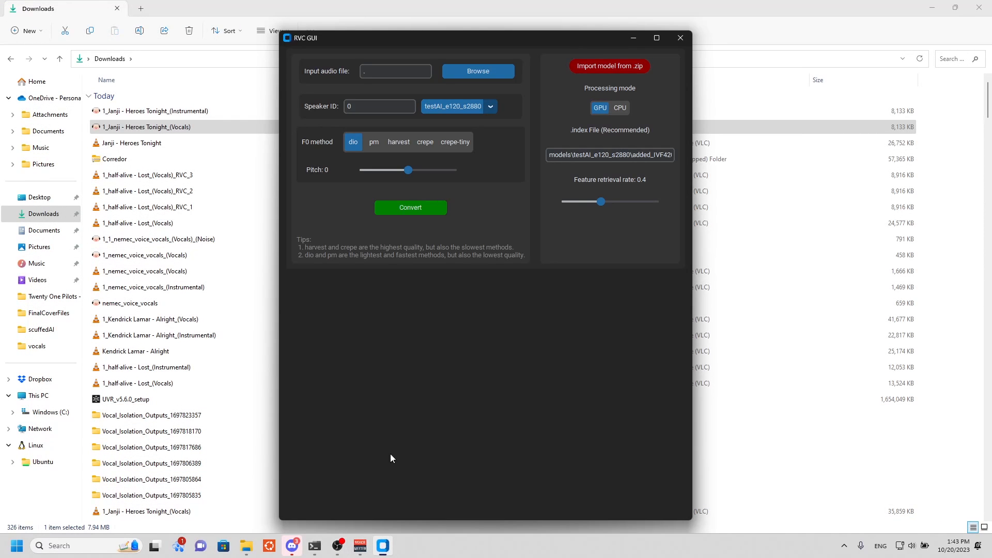
pyautogui.click(470, 70)
pyautogui.click(319, 228)
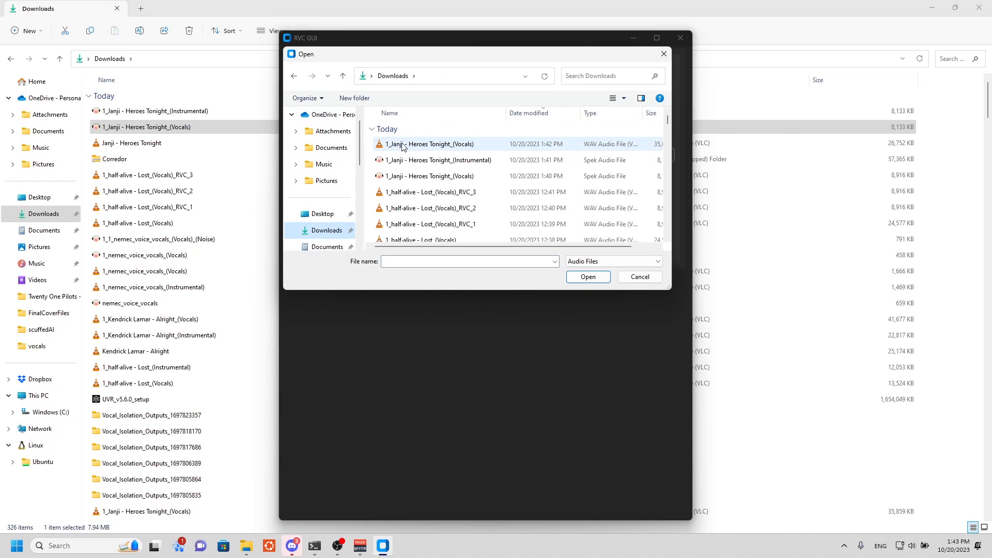
pyautogui.click(450, 145)
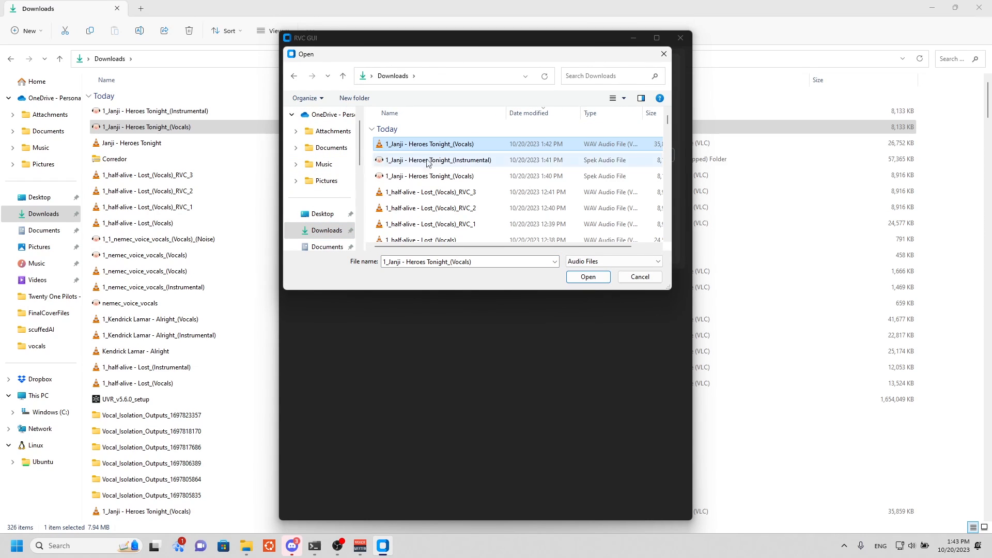
pyautogui.doubleClick(464, 152)
# Set the F0 method to crepe with a crepe hop of 256 and a pitch of -12.
pyautogui.click(437, 142)
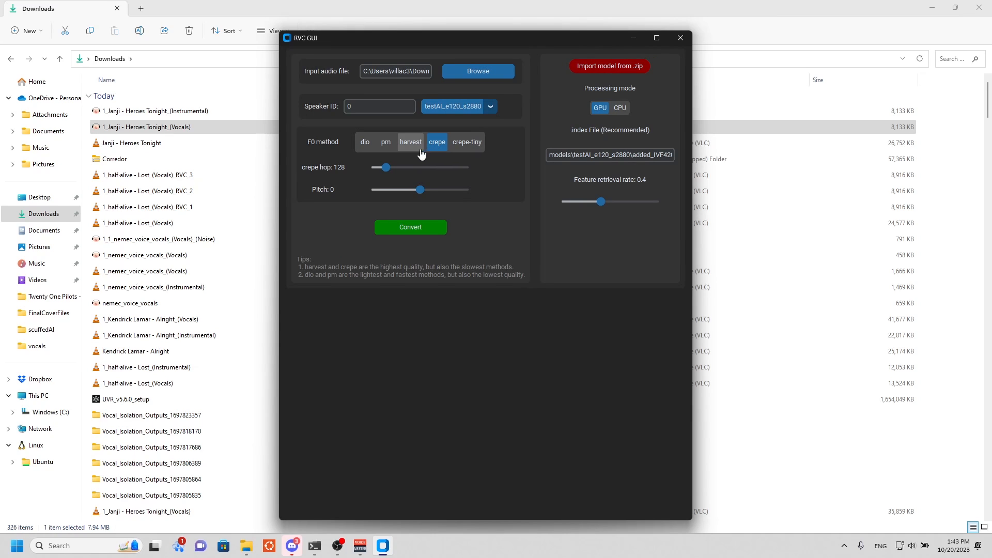
pyautogui.moveTo(386, 168); pyautogui.dragTo(413, 171)
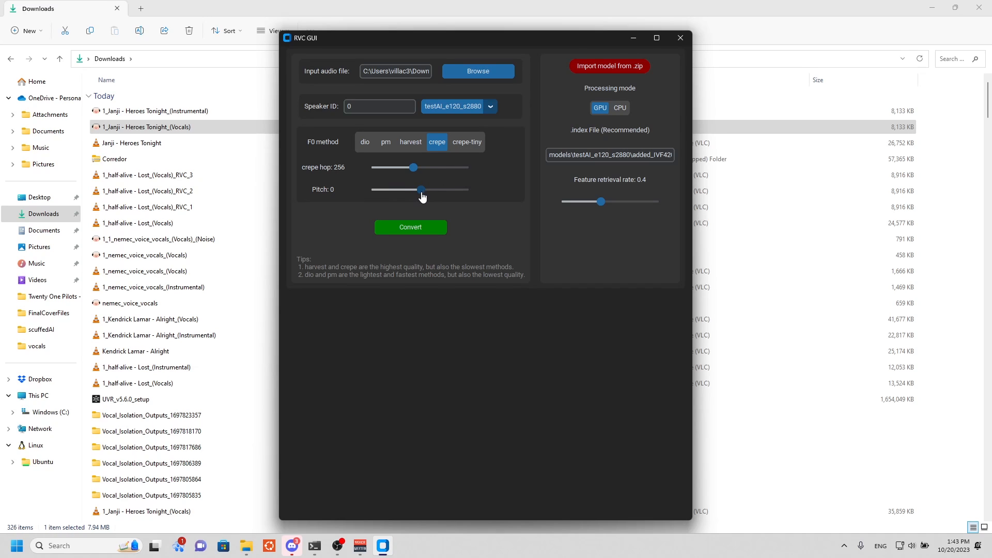
pyautogui.moveTo(421, 199); pyautogui.dragTo(390, 196)
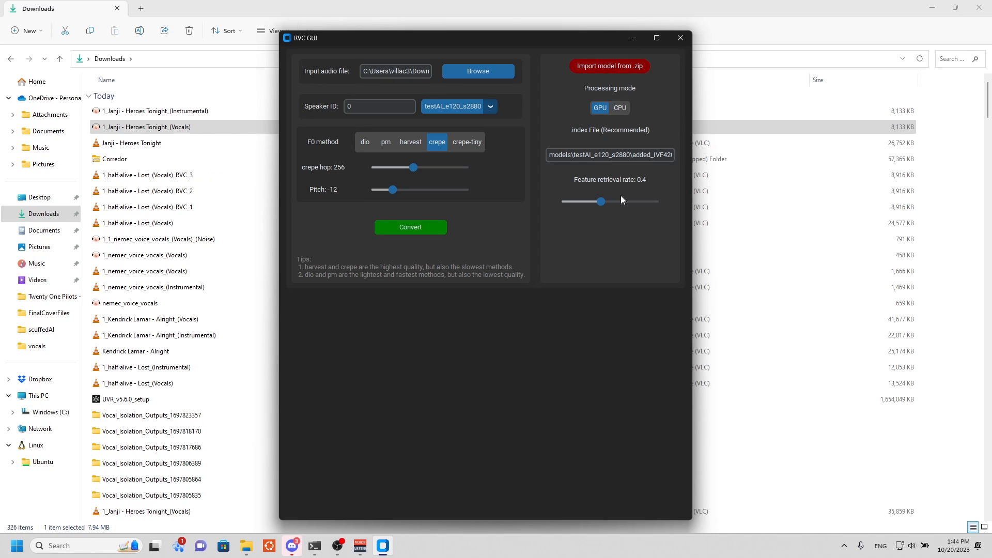
# Convert the Heroes Tonight vocals with the testAI_e120_s2880 model.
pyautogui.click(419, 228)
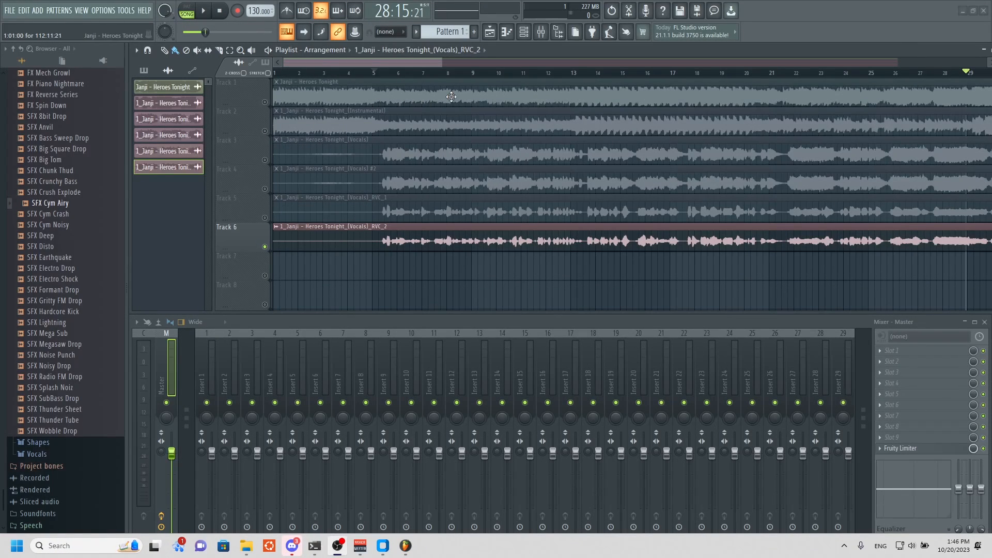
# Switch to FL Studio and play short soloed stretches of the original song on Track 1 and the instrumental on Track 2.
pyautogui.keyDown('ctrl'); pyautogui.click(265, 102); pyautogui.keyUp('ctrl')
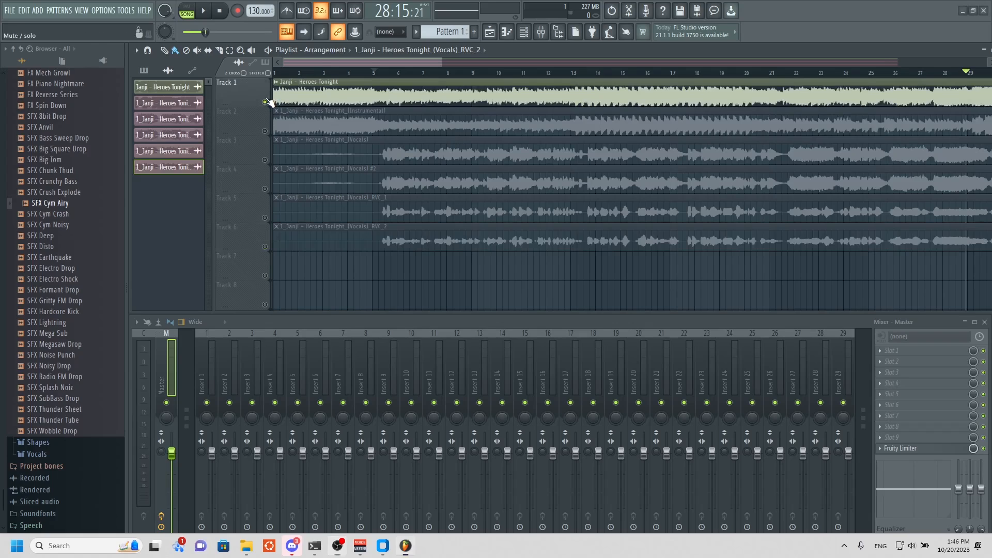
pyautogui.press('space')
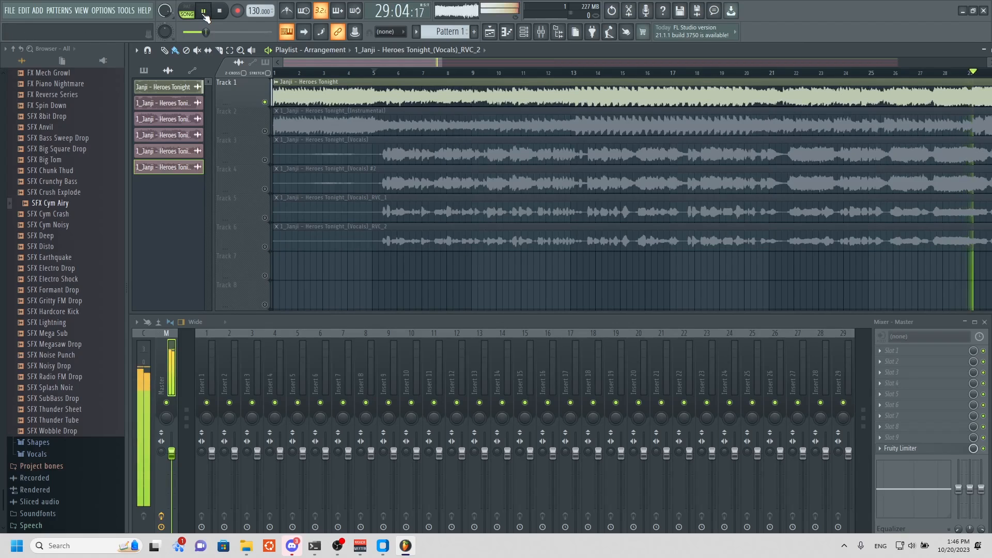
pyautogui.press('space')
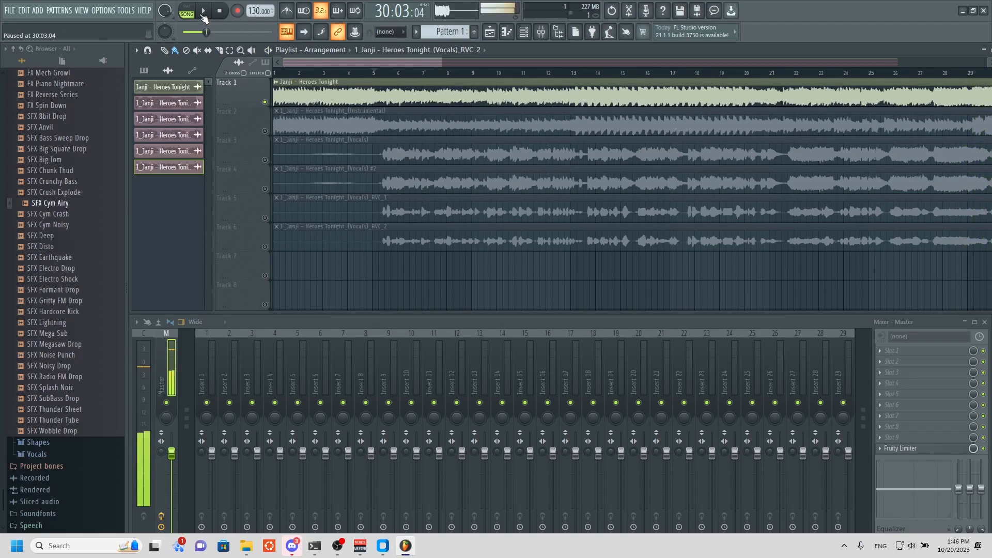
pyautogui.keyDown('ctrl'); pyautogui.click(265, 130); pyautogui.keyUp('ctrl')
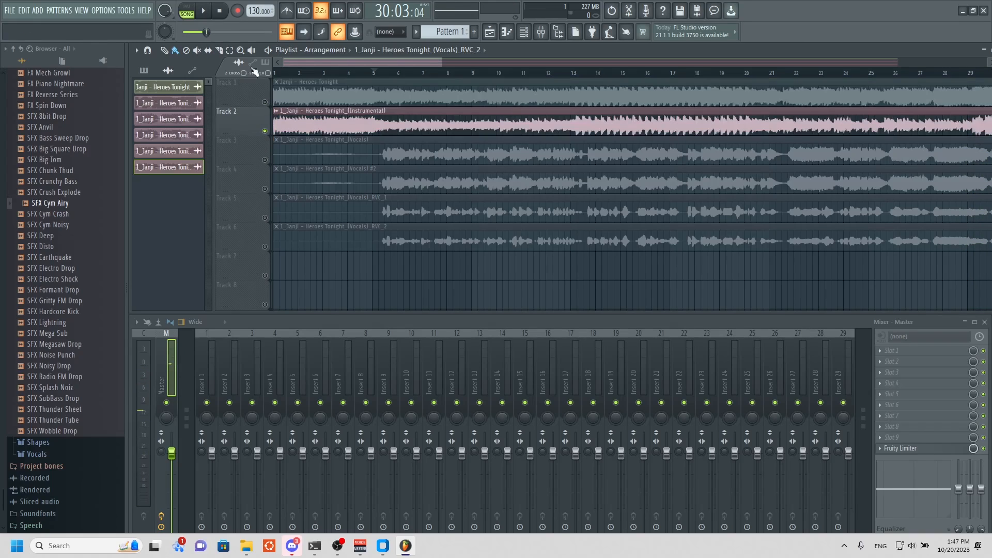
pyautogui.click(210, 13)
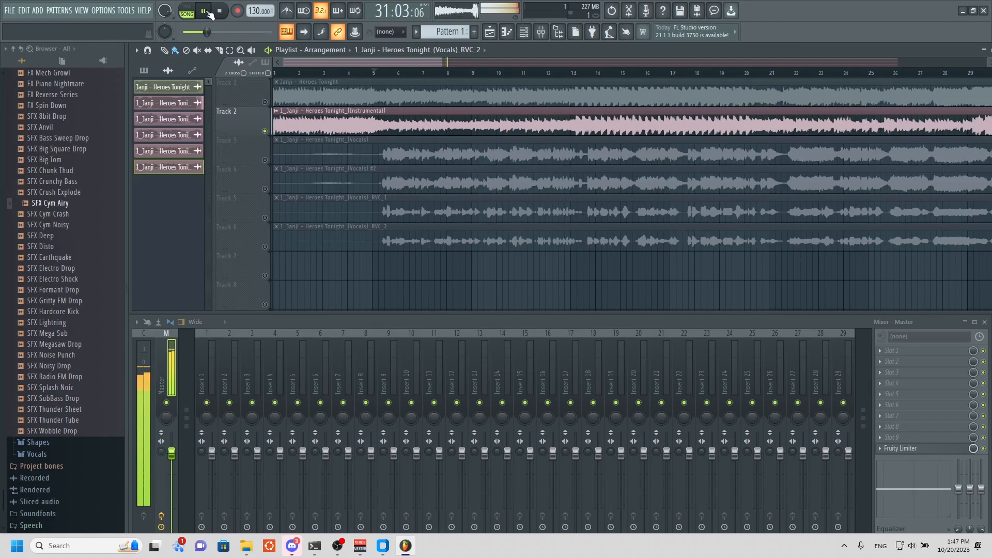
pyautogui.click(209, 13)
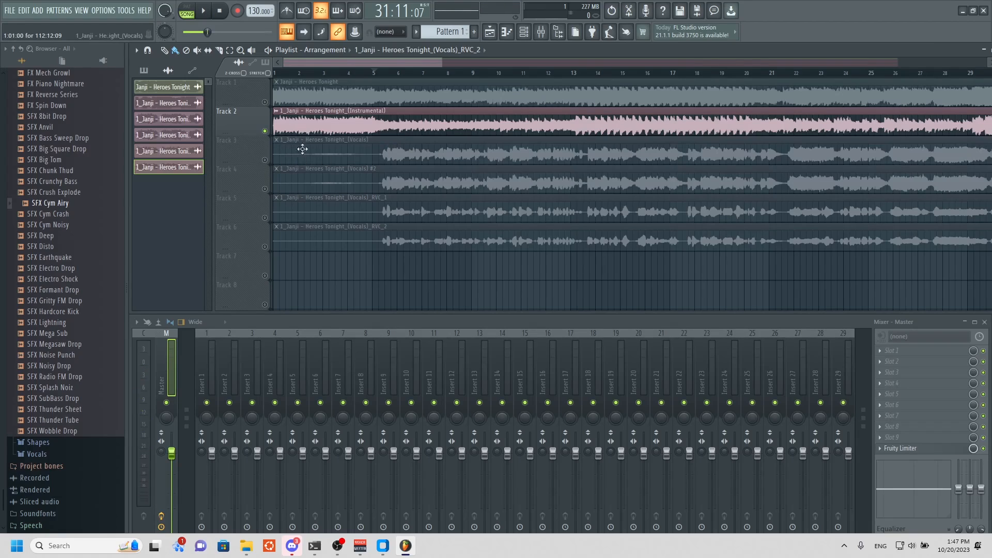
# Play short soloed stretches of the two unconverted vocal clips on Track 3 and Track 4.
pyautogui.rightClick(261, 159)
pyautogui.click(253, 158)
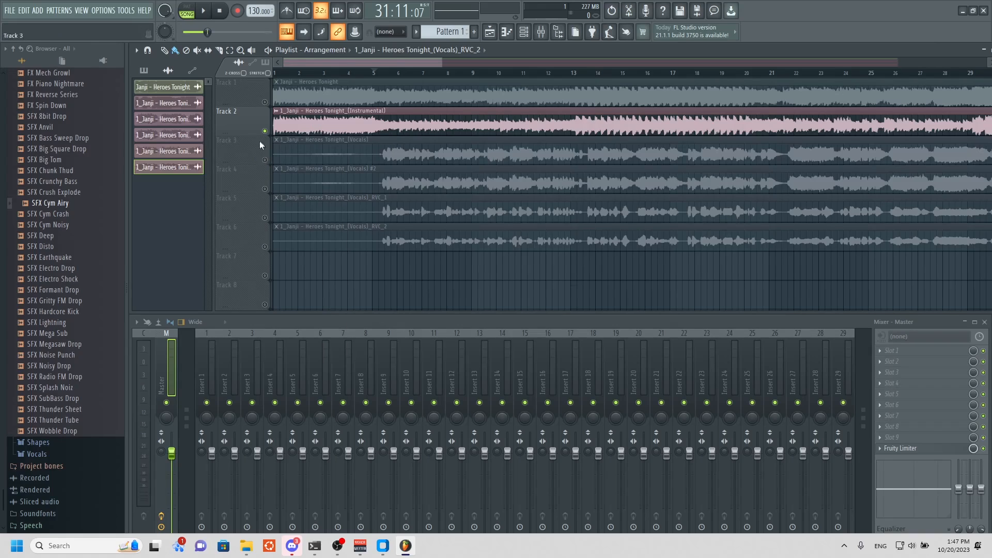
pyautogui.click(258, 143)
pyautogui.click(207, 12)
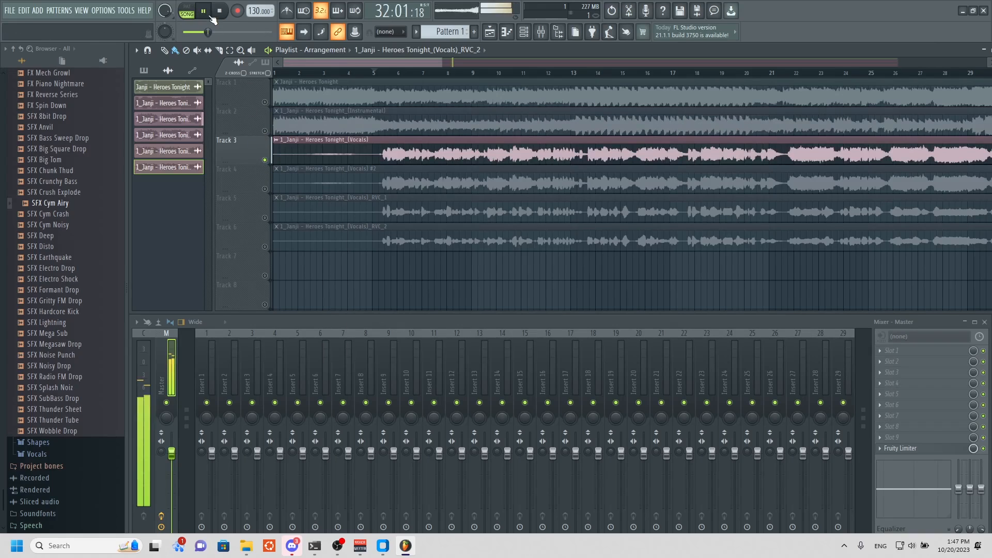
pyautogui.click(210, 16)
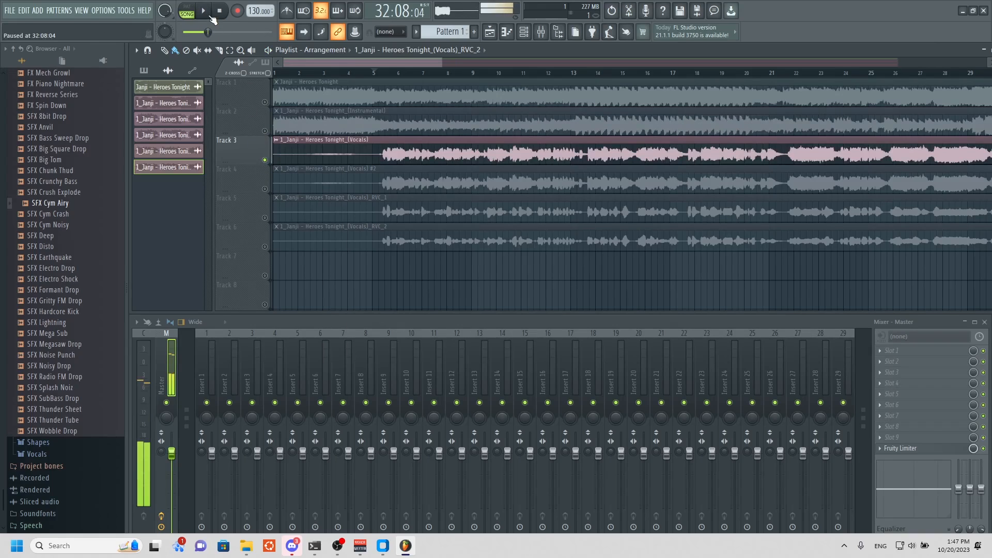
pyautogui.click(265, 189)
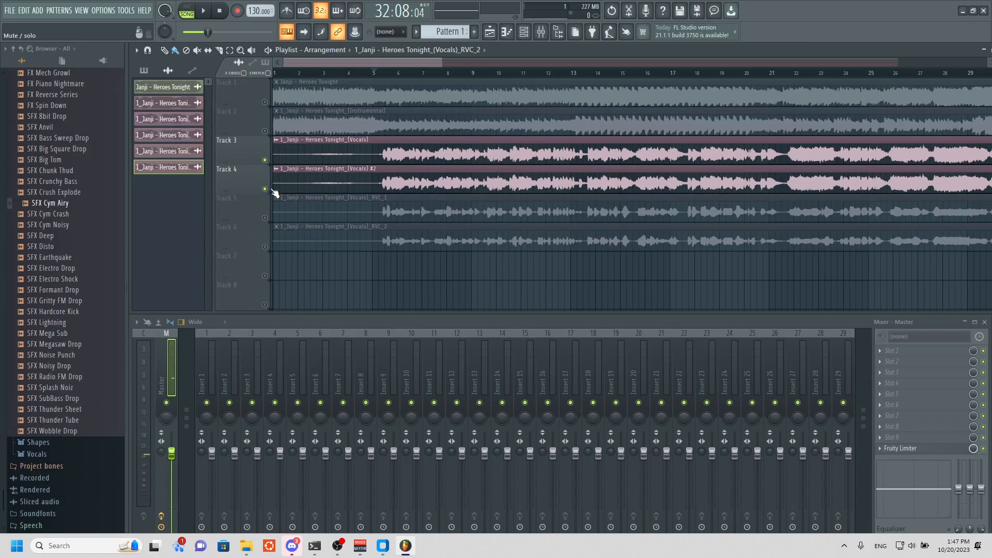
pyautogui.click(266, 161)
pyautogui.click(208, 11)
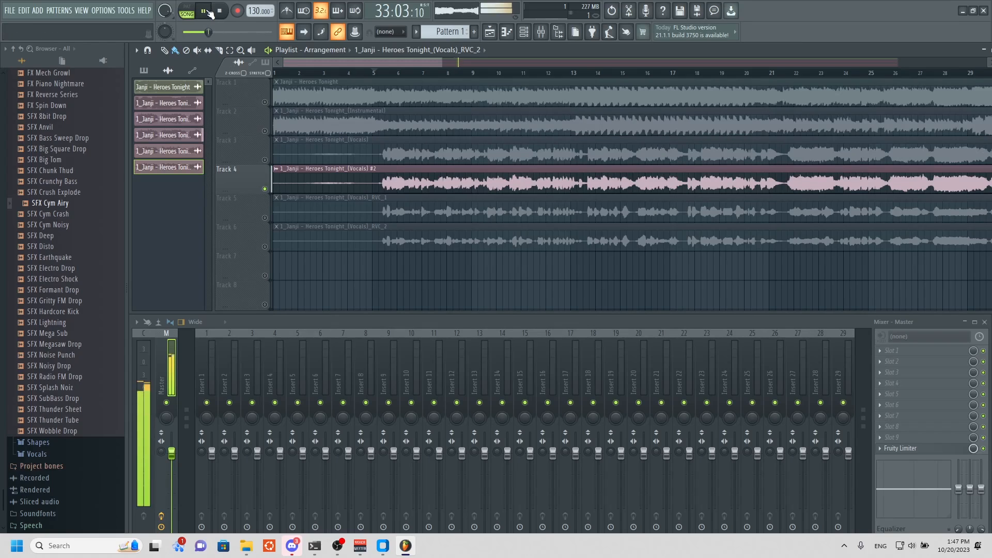
pyautogui.click(209, 11)
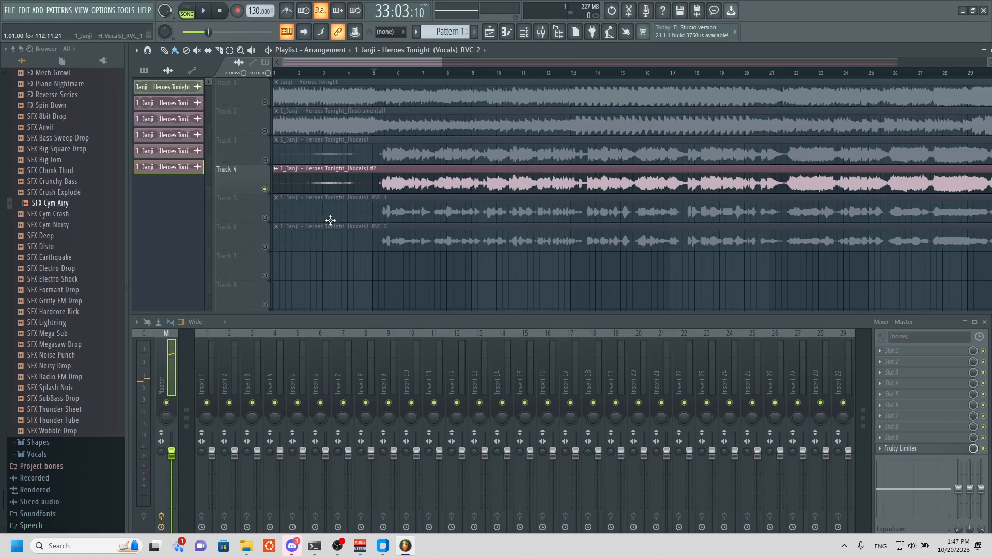
# Solo Track 5 and play a short stretch of the RVC_1 converted vocals.
pyautogui.rightClick(265, 218)
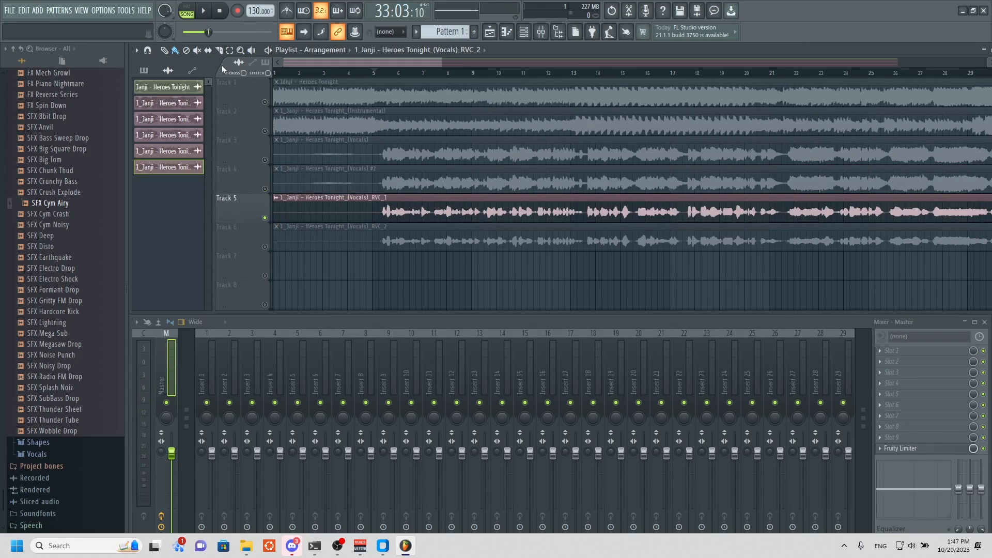
pyautogui.click(206, 16)
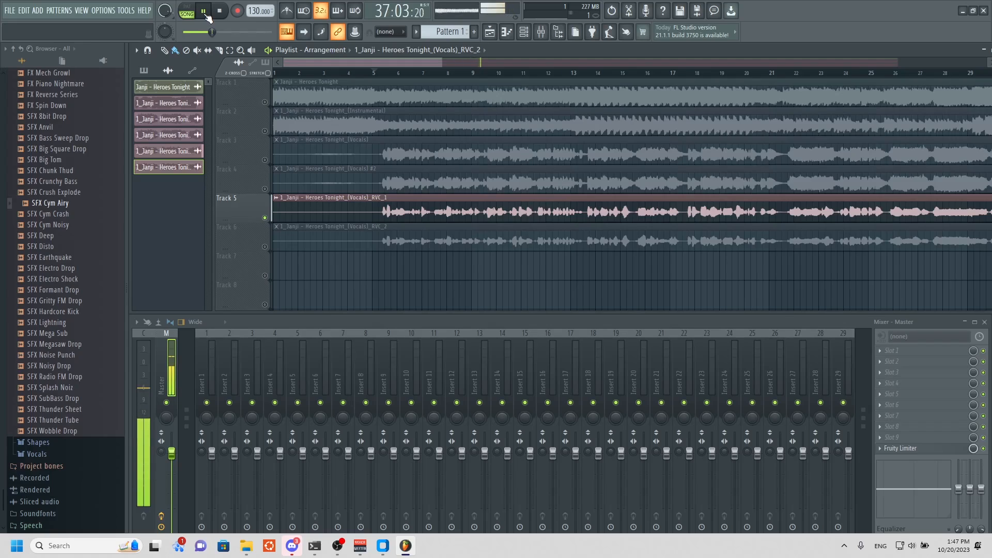
pyautogui.click(204, 13)
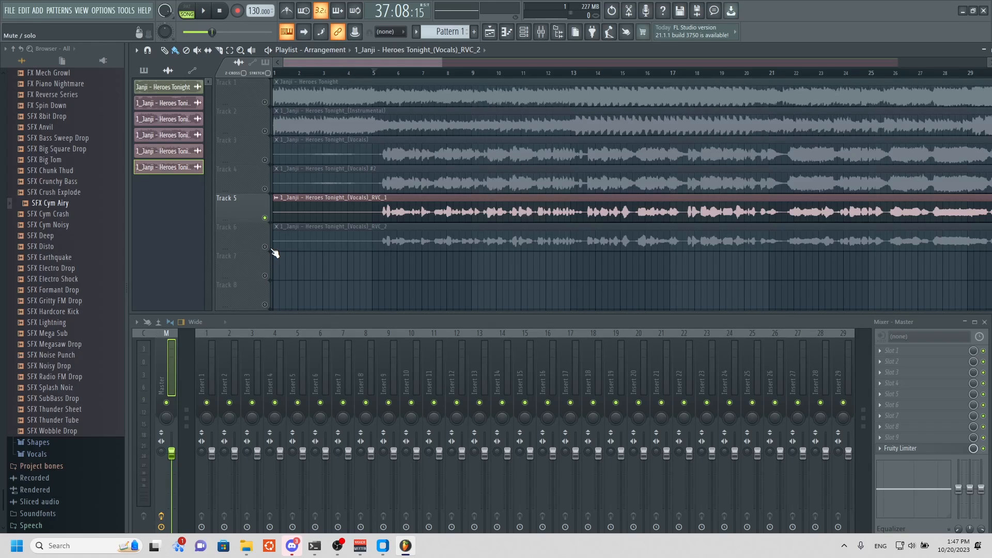
# Solo Track 6 and play the RVC_2 converted vocals, including an earlier passage around bar 24.
pyautogui.click(274, 251)
pyautogui.click(215, 16)
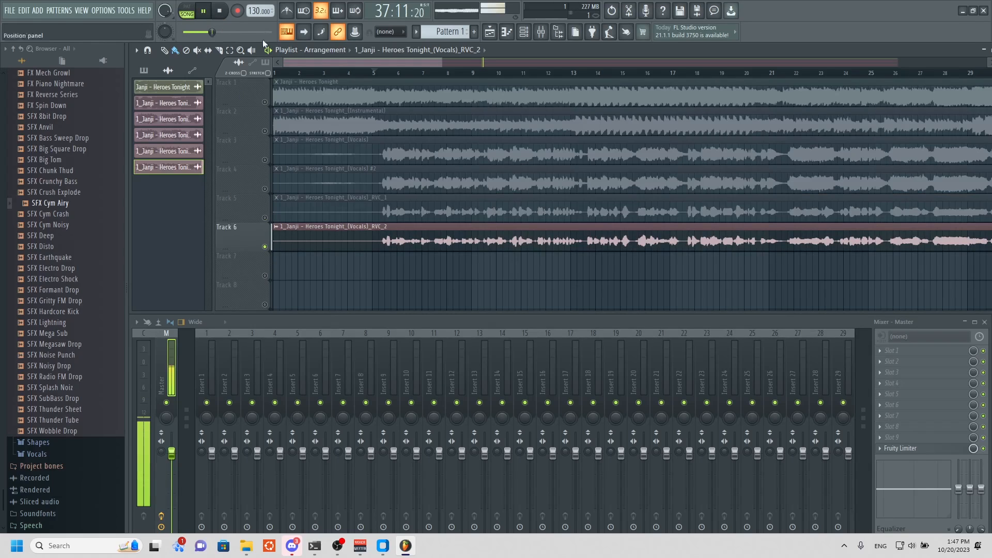
pyautogui.moveTo(409, 64); pyautogui.dragTo(505, 75)
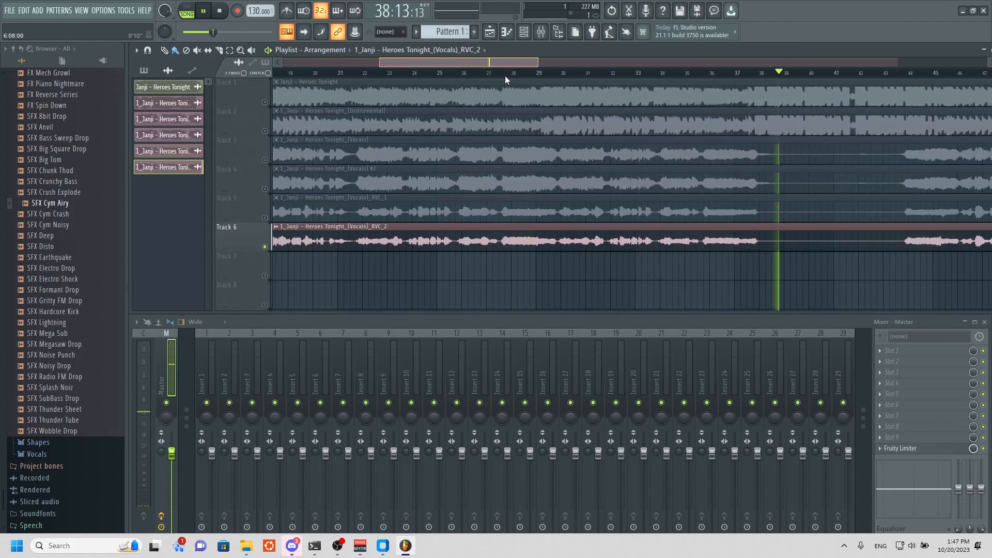
pyautogui.click(214, 16)
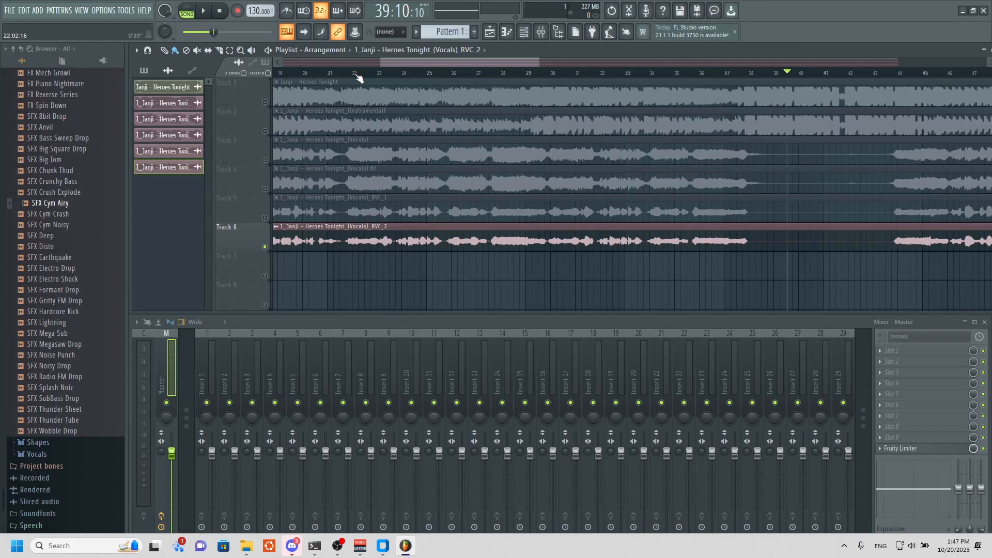
pyautogui.click(207, 13)
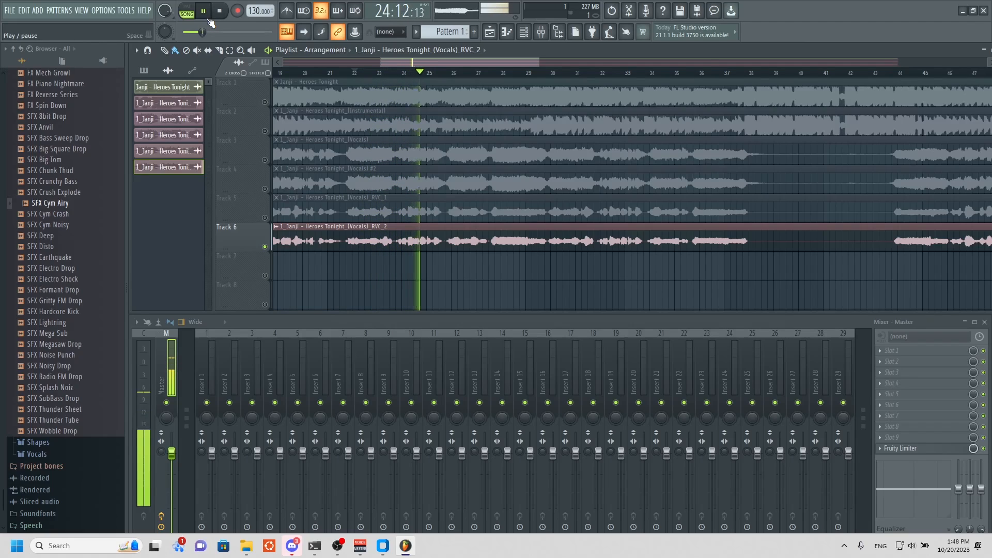
pyautogui.click(209, 21)
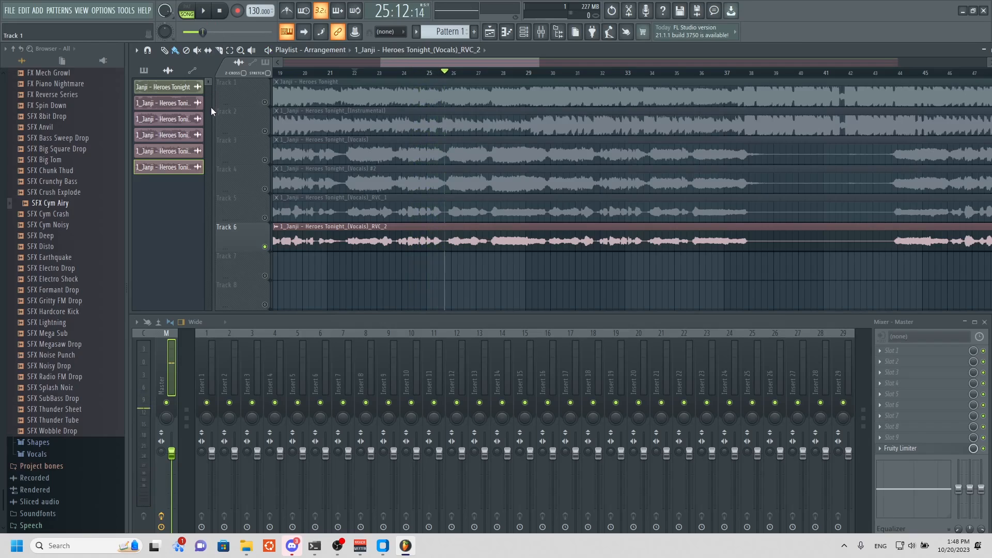
# Unmute Track 5 and play both converted RVC vocal tracks together.
pyautogui.click(265, 217)
pyautogui.click(207, 11)
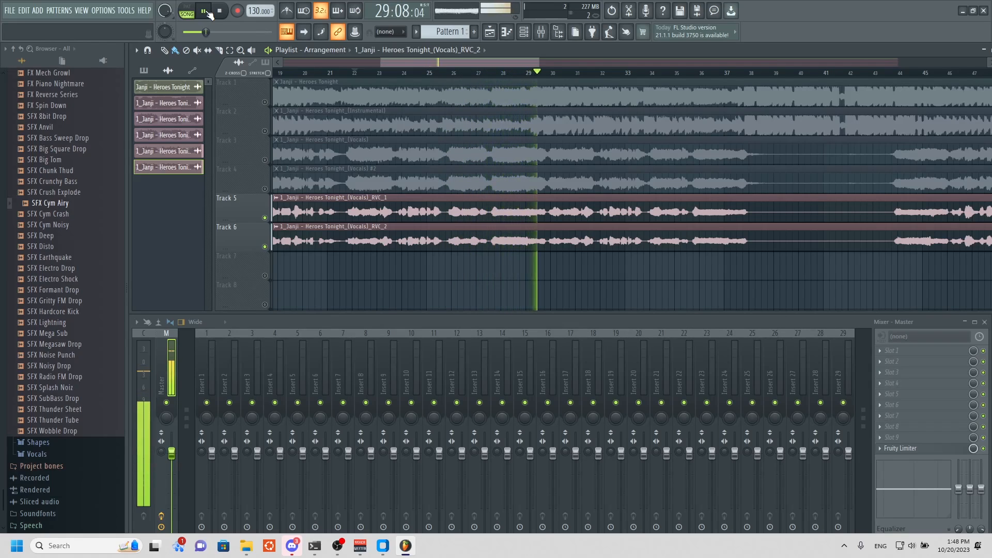
pyautogui.click(207, 11)
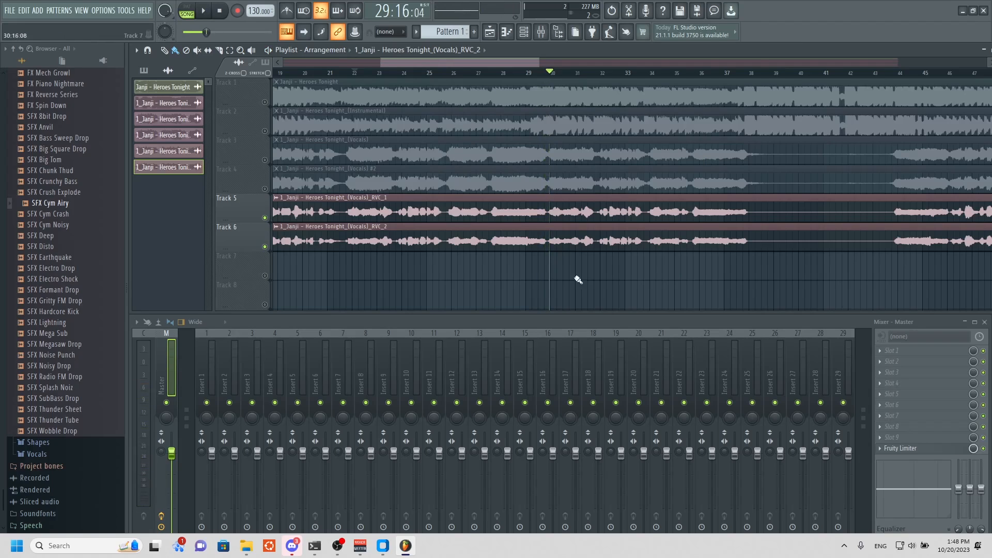
# Swap the two converted vocal clips so that RVC_2 sits on Track 5 and RVC_1 on Track 6.
pyautogui.moveTo(389, 208); pyautogui.dragTo(356, 275)
pyautogui.moveTo(355, 234); pyautogui.dragTo(355, 204)
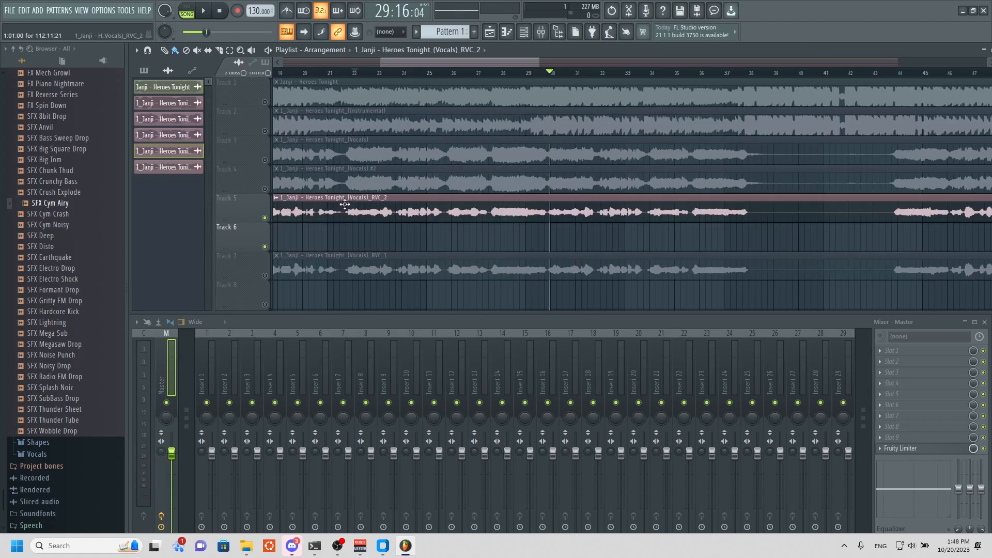
pyautogui.moveTo(342, 263); pyautogui.dragTo(342, 234)
pyautogui.moveTo(392, 62); pyautogui.dragTo(282, 63)
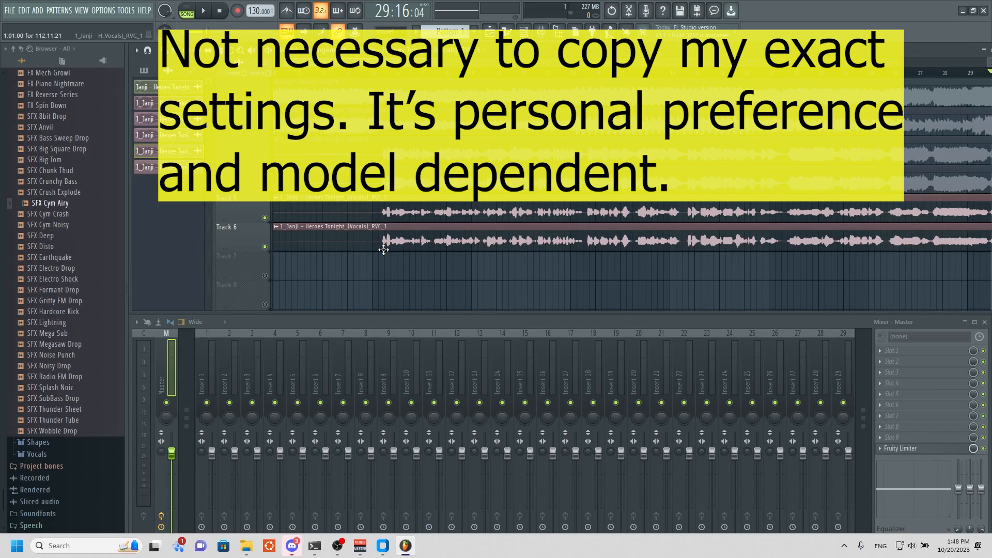
# Route the RVC_2 vocal clip to mixer Insert 1 and the RVC_1 vocal clip to Insert 2.
pyautogui.doubleClick(388, 214)
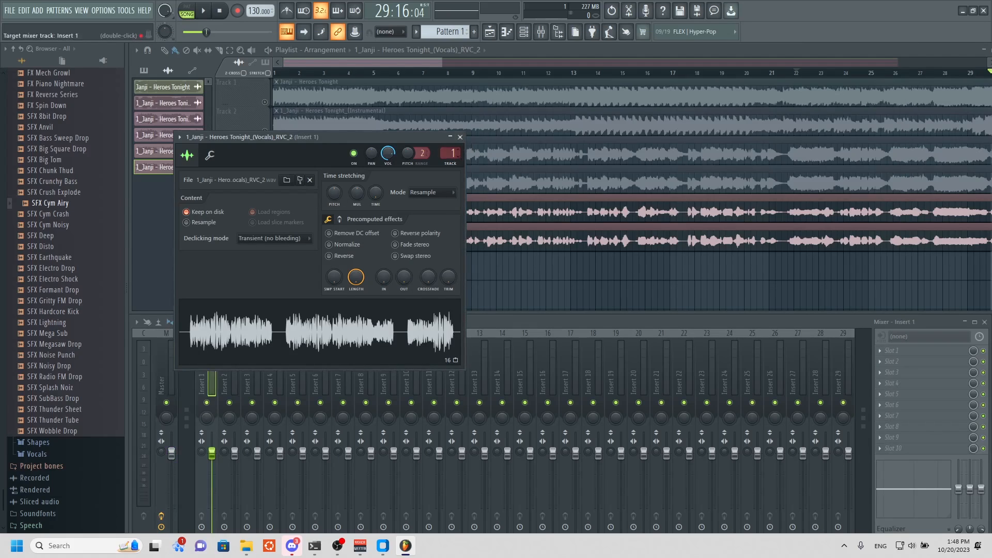
pyautogui.click(461, 139)
pyautogui.doubleClick(402, 239)
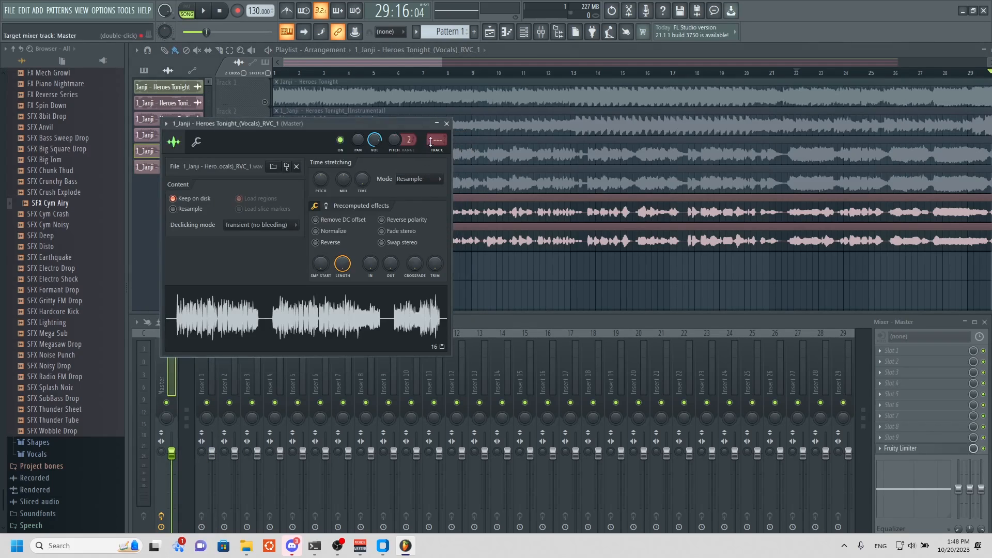
pyautogui.moveTo(438, 140); pyautogui.dragTo(437, 132)
pyautogui.click(447, 123)
# Load the saved malevoice mixer track state onto Insert 1.
pyautogui.rightClick(205, 370)
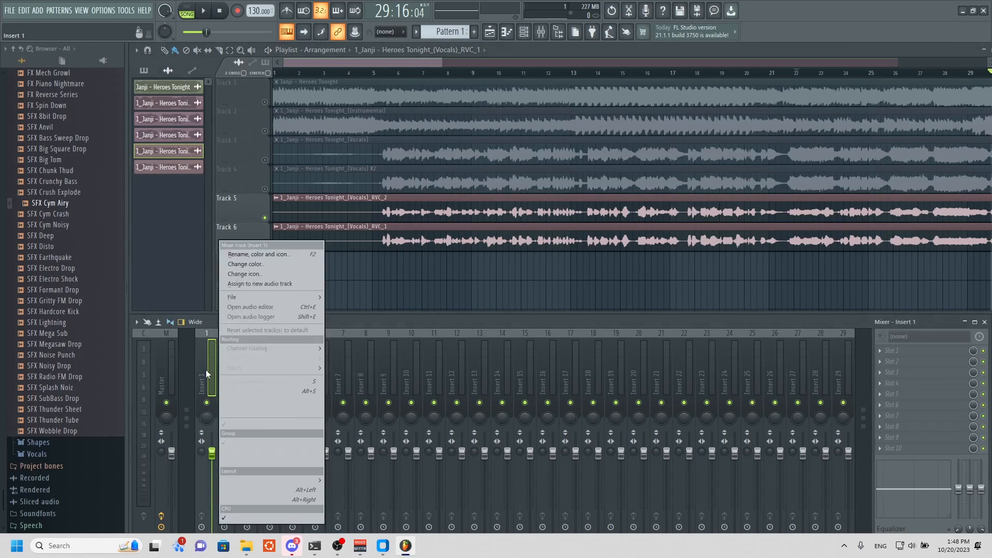
pyautogui.moveTo(249, 299)
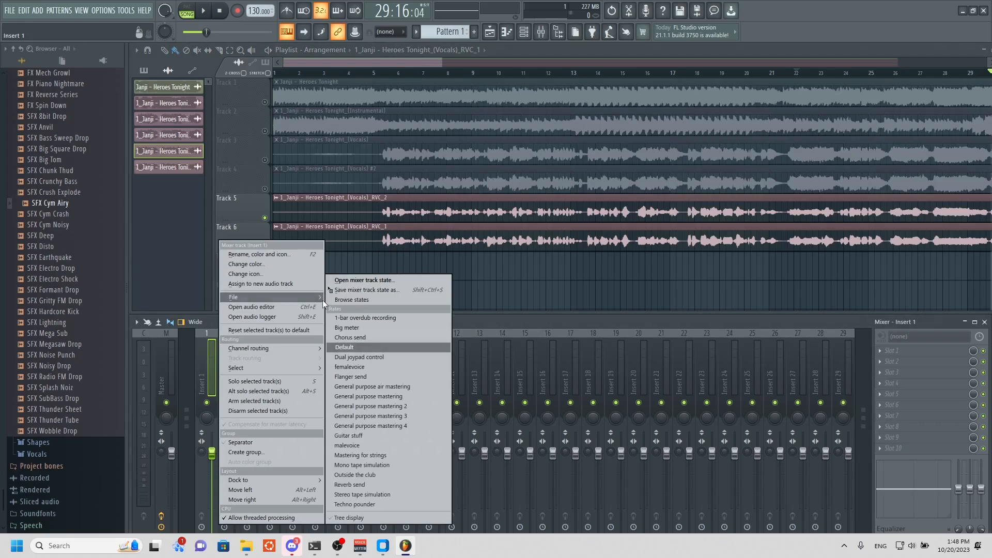
pyautogui.click(349, 281)
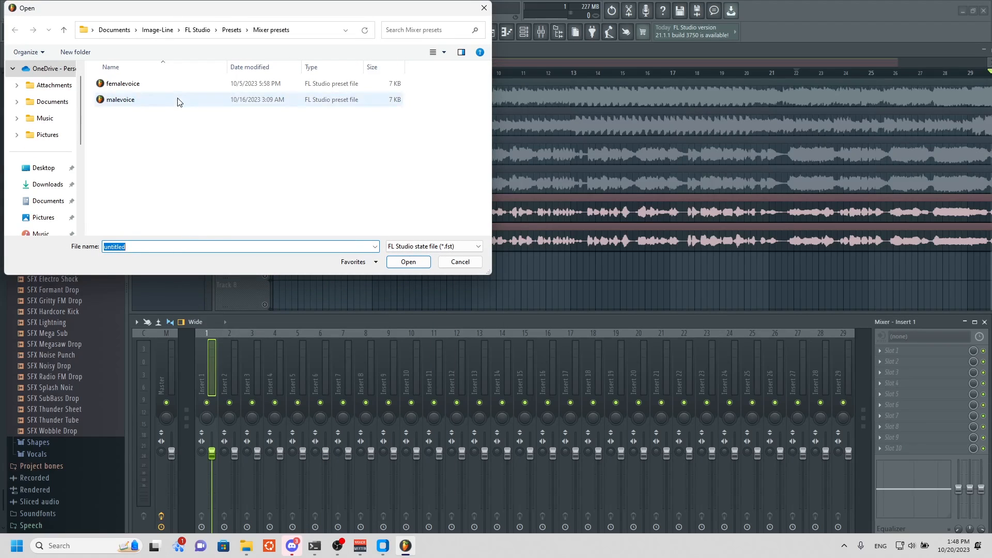
pyautogui.click(180, 99)
pyautogui.press('Return')
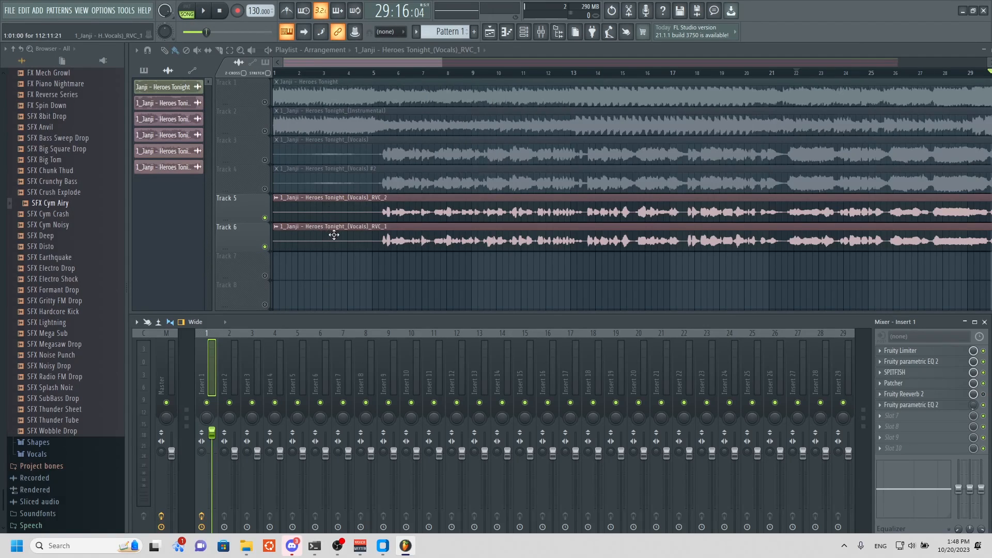
# Check the RVC_1 clip's mixer routing and add Fruity Reeverb 2 to the first effect slot of Insert 2.
pyautogui.doubleClick(334, 233)
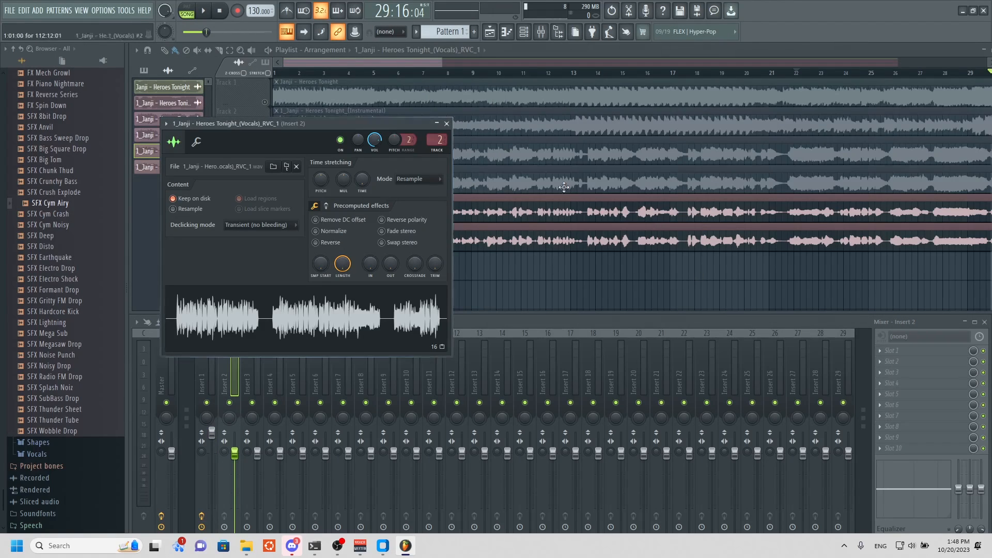
pyautogui.click(447, 123)
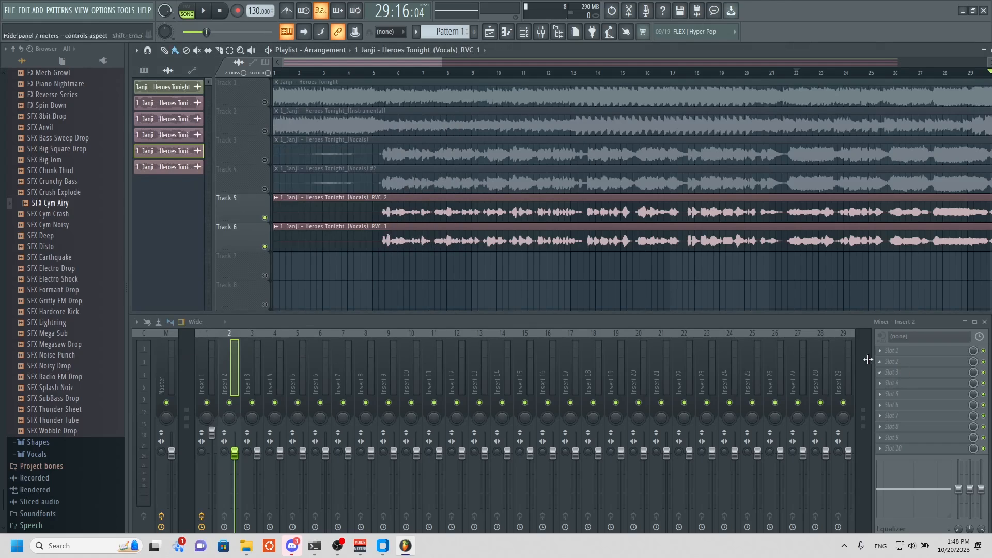
pyautogui.click(905, 354)
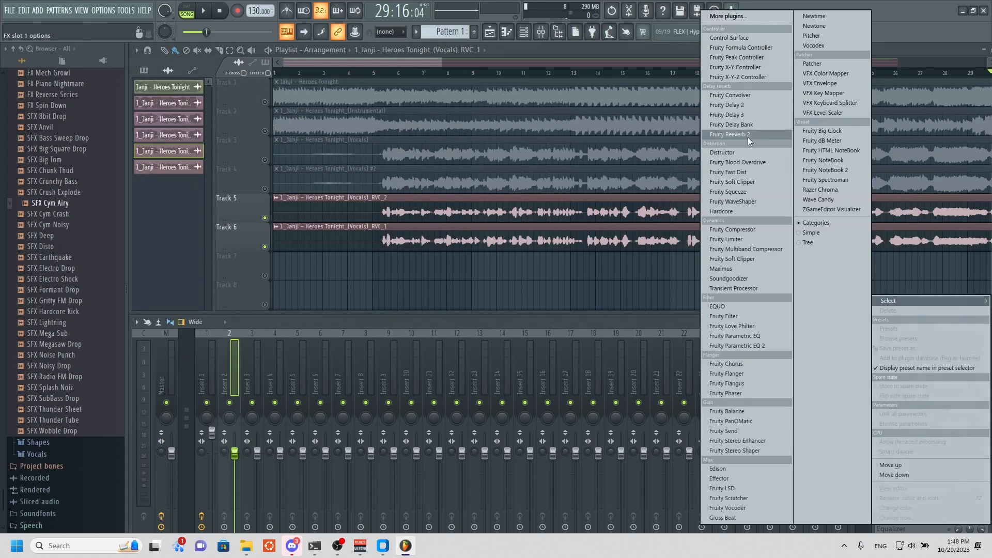
pyautogui.click(737, 135)
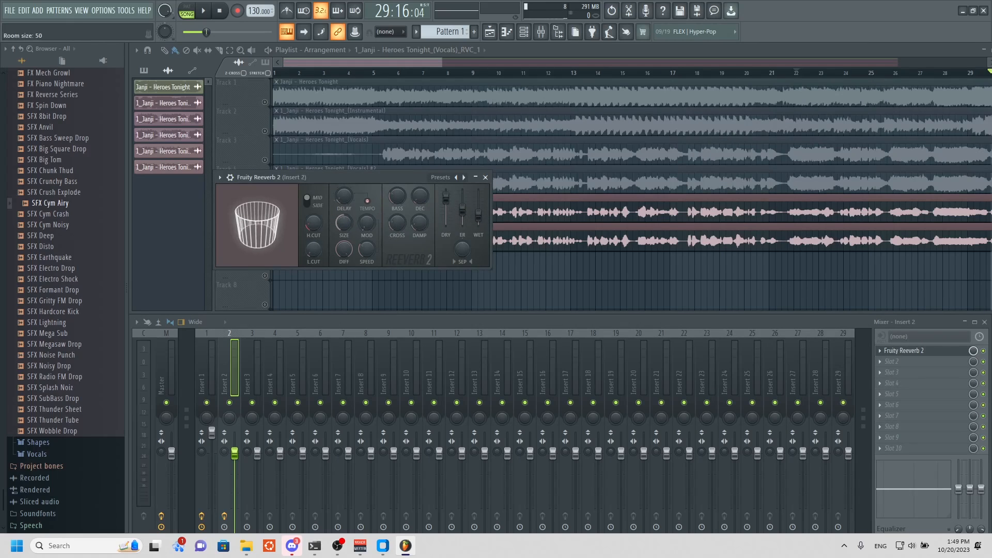
# Enlarge the room size and set the bass multiplier to 108% in Insert 2's Fruity Reeverb 2.
pyautogui.moveTo(344, 223); pyautogui.dragTo(345, 193)
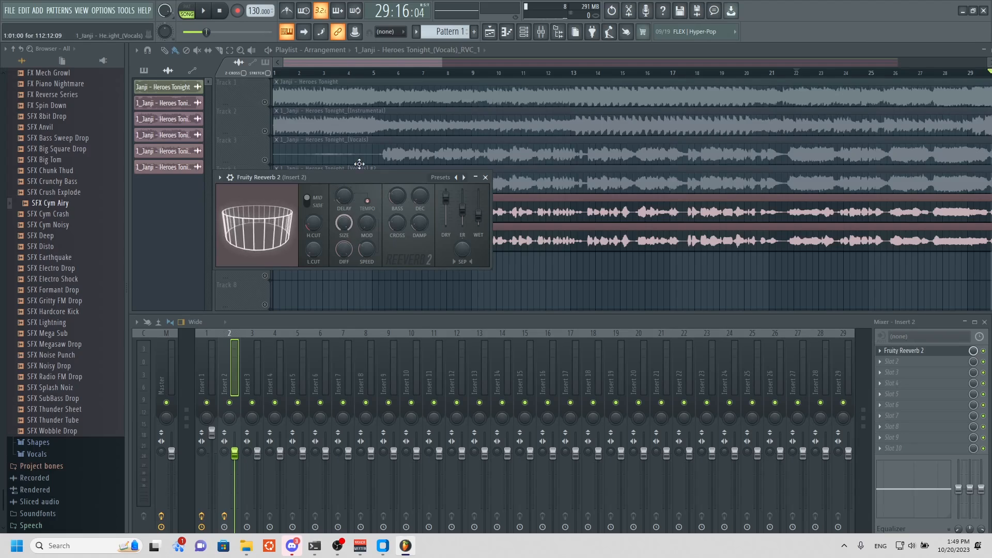
pyautogui.moveTo(401, 198); pyautogui.dragTo(401, 195)
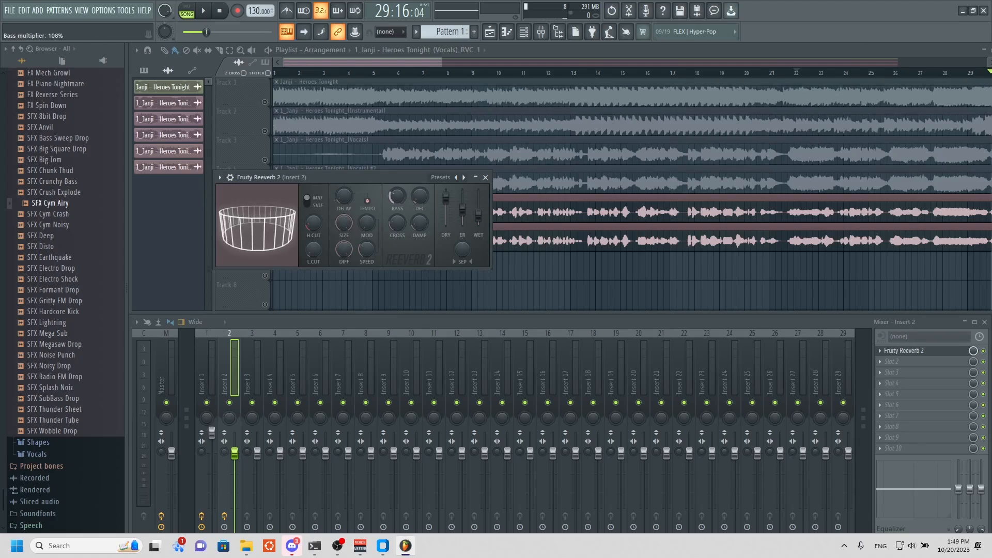
# Check the Fruity Reeverb 2 settings on Insert 1, including bass and decay, and close both reverb windows.
pyautogui.click(206, 378)
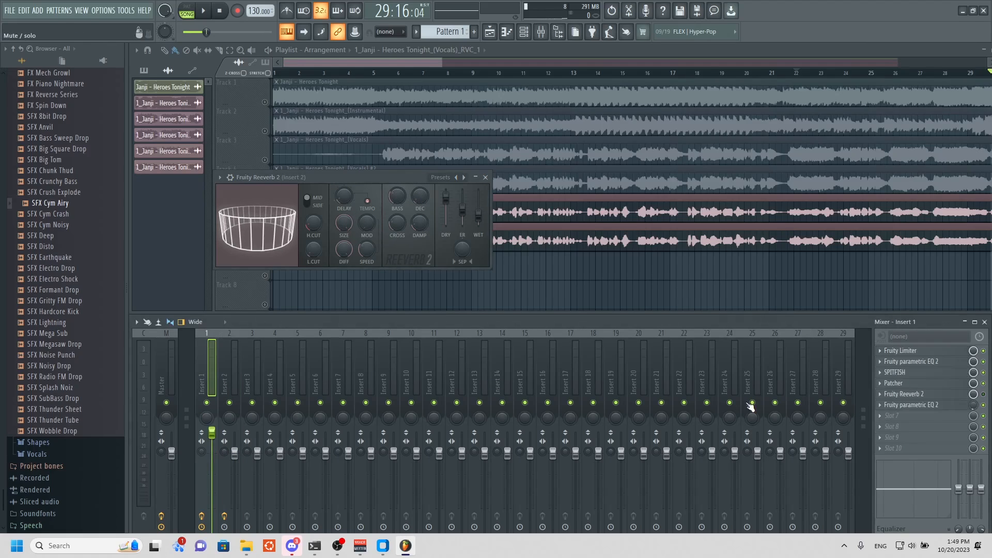
pyautogui.click(904, 394)
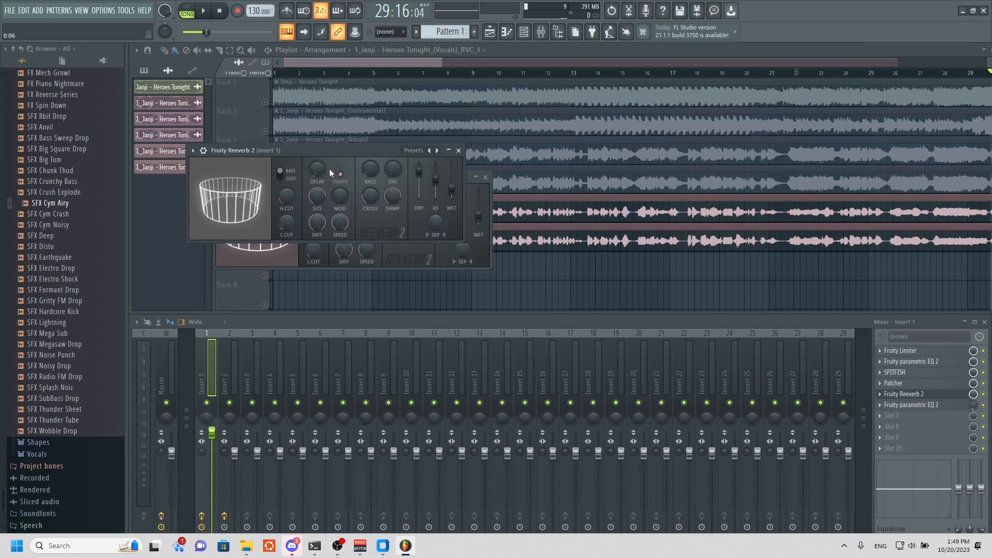
pyautogui.moveTo(371, 168); pyautogui.dragTo(370, 178)
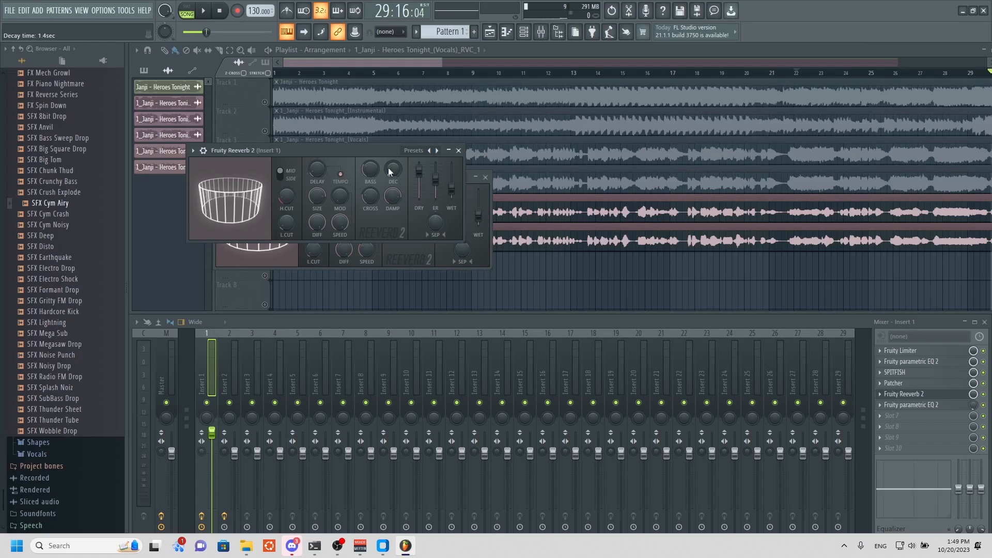
pyautogui.click(459, 150)
pyautogui.click(486, 177)
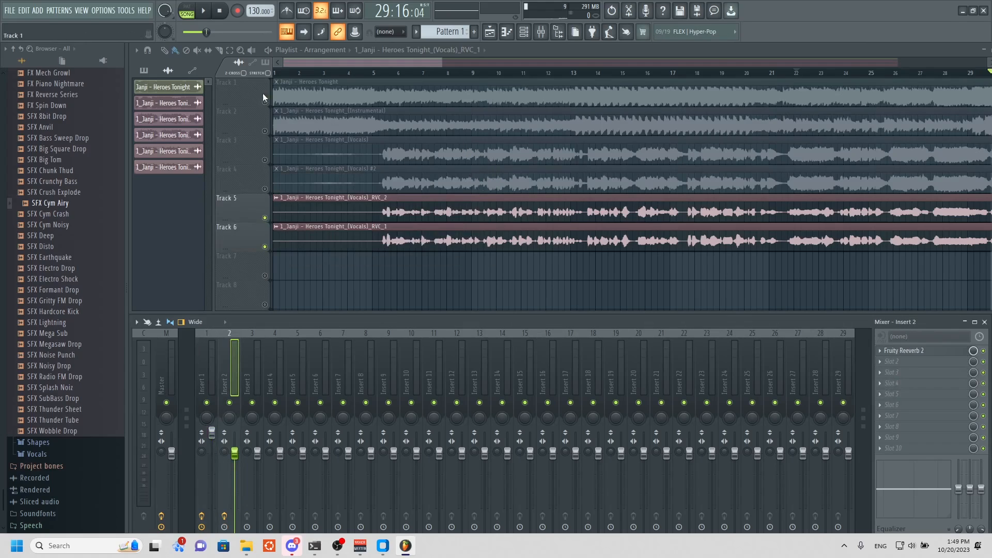
# Solo the RVC_2 vocals on Track 5 and play them back to hear the Insert 1 effects.
pyautogui.rightClick(266, 219)
pyautogui.click(203, 10)
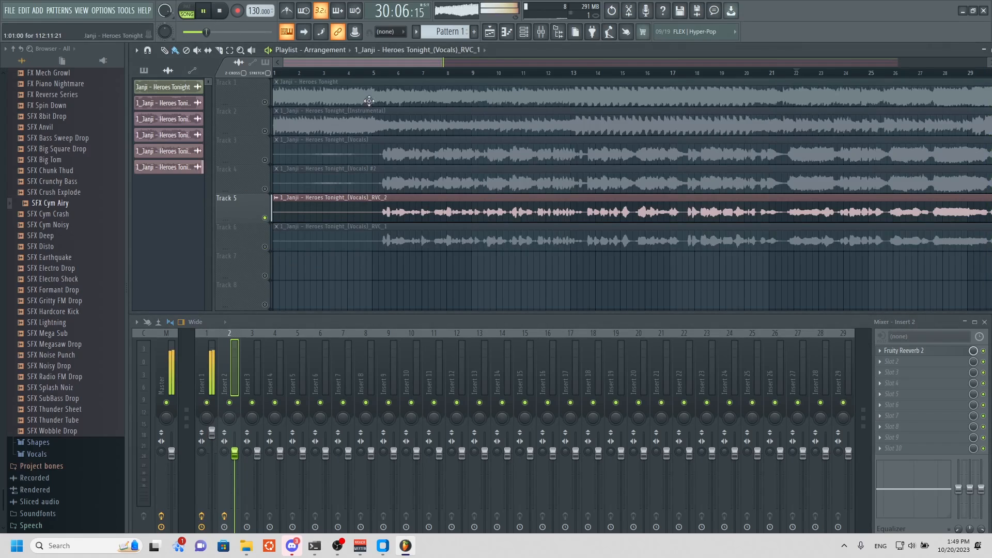
pyautogui.moveTo(356, 63); pyautogui.dragTo(430, 87)
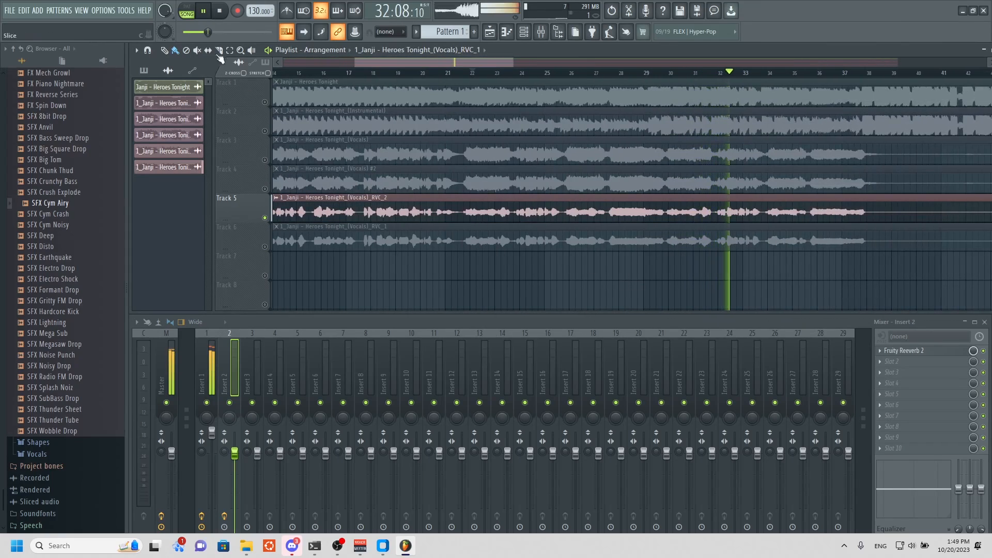
pyautogui.press('space')
# Set the decay time of Insert 1's Fruity Reeverb 2 to 0.8 sec and listen to the RVC_2 vocals.
pyautogui.click(207, 390)
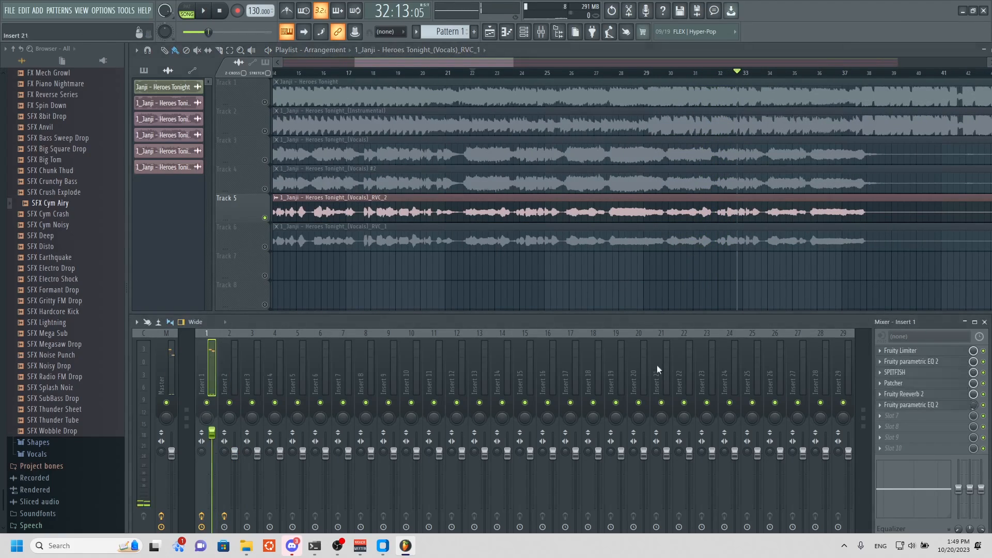
pyautogui.click(906, 395)
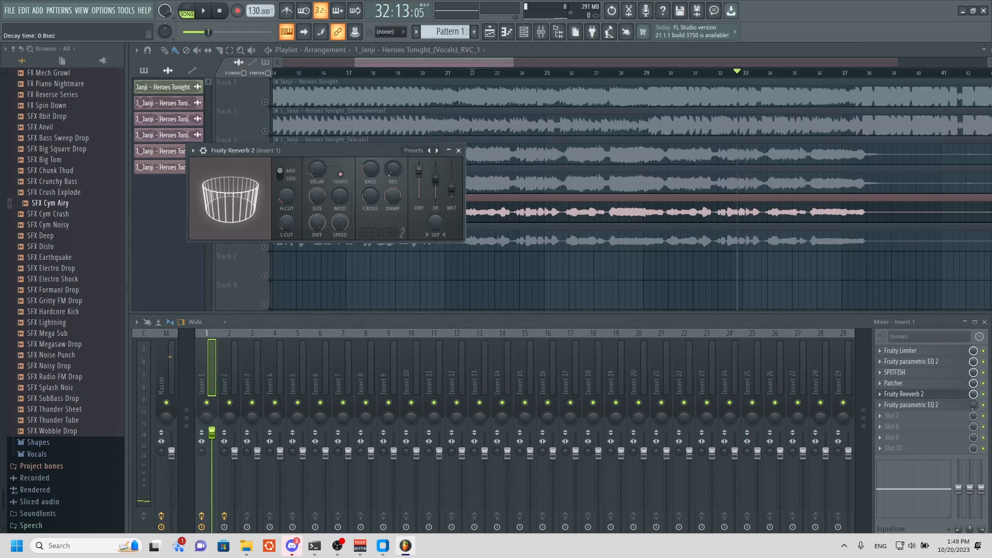
pyautogui.click(203, 10)
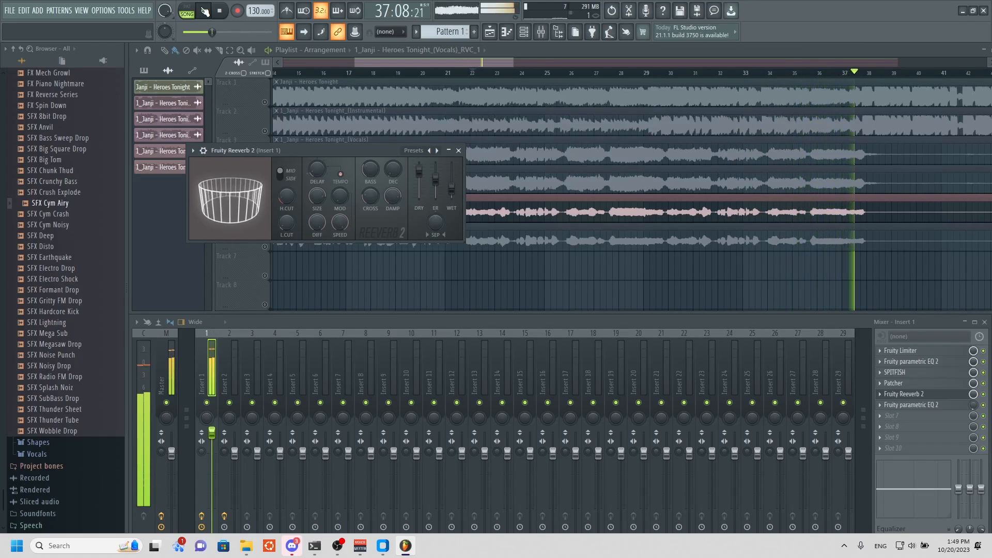
pyautogui.click(205, 10)
# Solo the RVC_1 vocals on Track 6 and play them back from around bar 17.
pyautogui.click(272, 254)
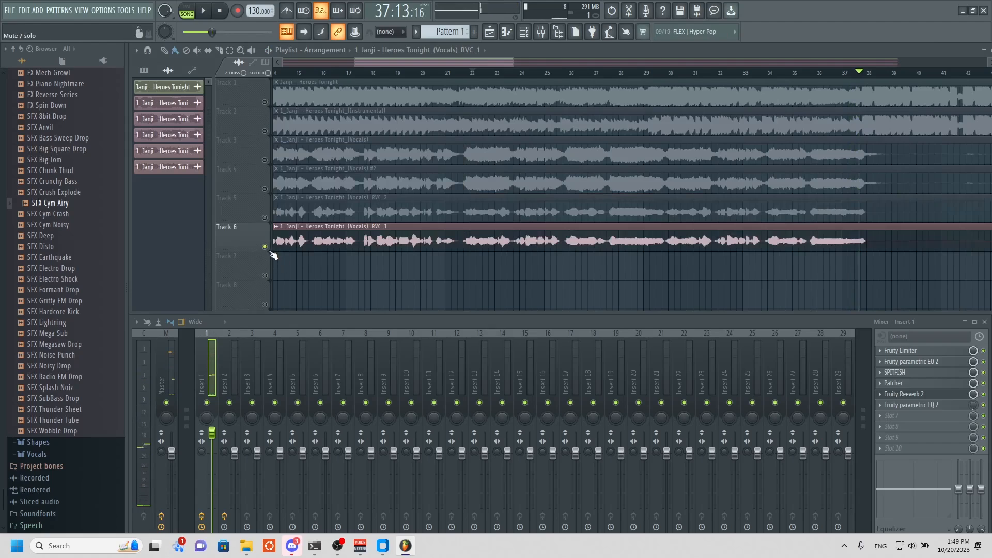
pyautogui.click(204, 11)
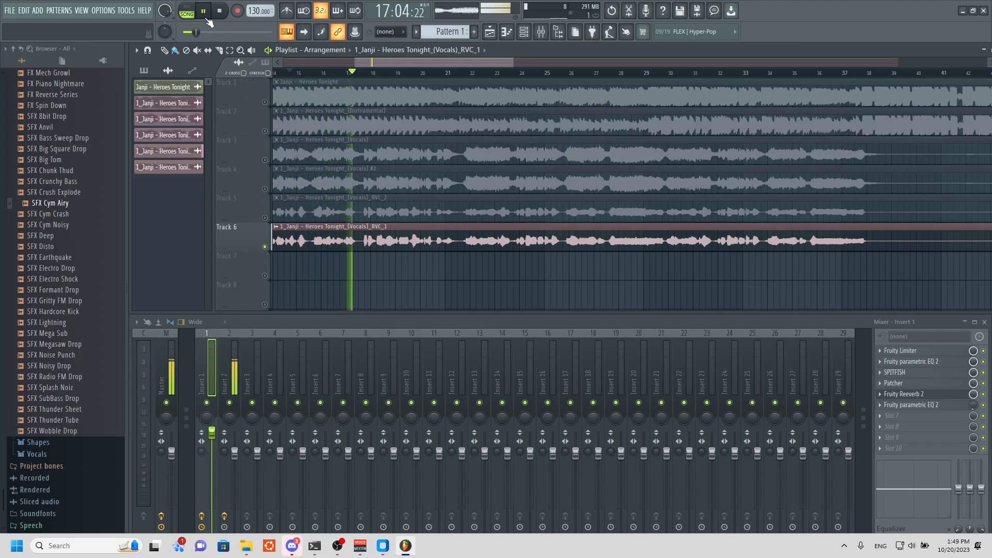
pyautogui.press('space')
# Unmute Track 5 and listen to the RVC_2 and RVC_1 vocals together.
pyautogui.click(265, 219)
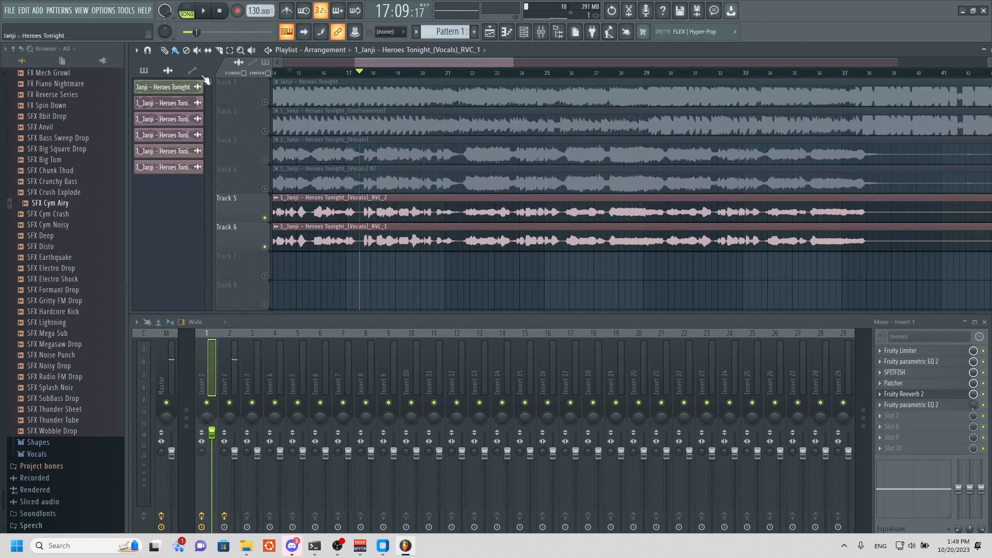
pyautogui.click(202, 13)
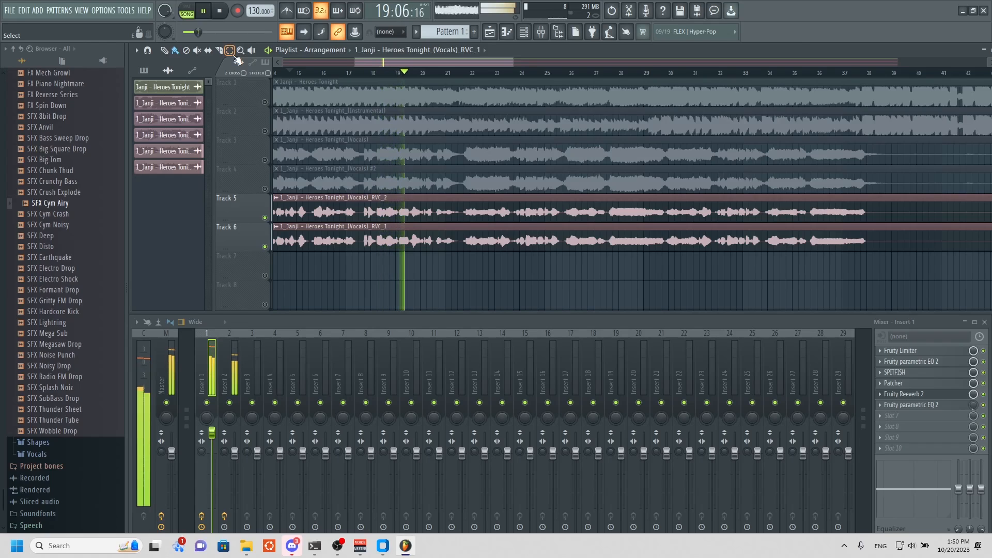
pyautogui.moveTo(408, 64); pyautogui.dragTo(311, 59)
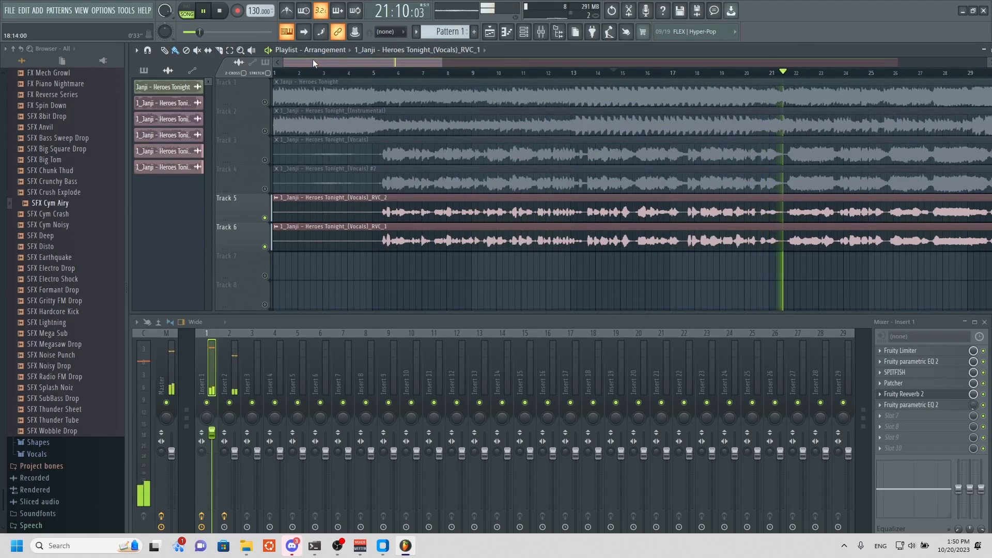
pyautogui.click(203, 10)
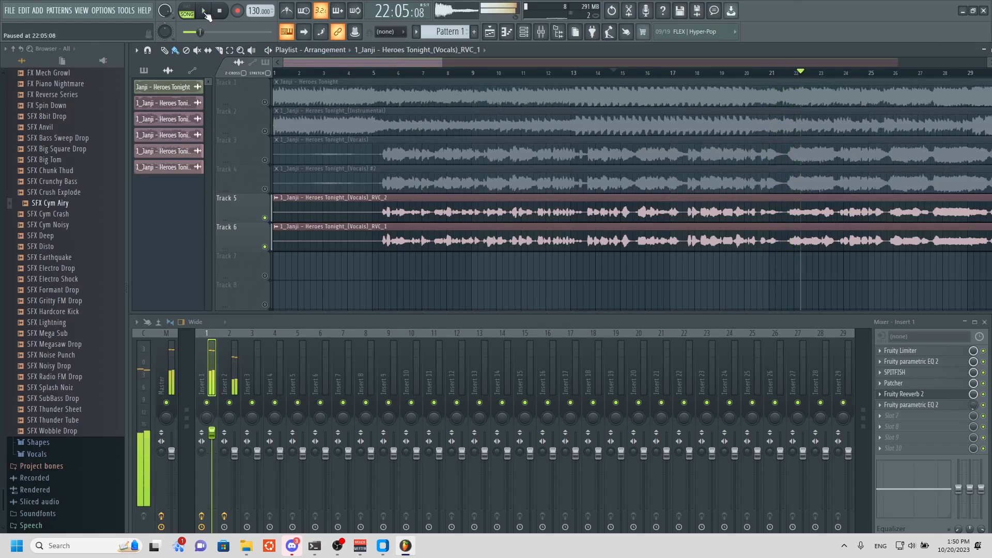
# Unmute the instrumental on Track 2, mute Track 5, and listen to the RVC_1 vocals over it.
pyautogui.click(265, 131)
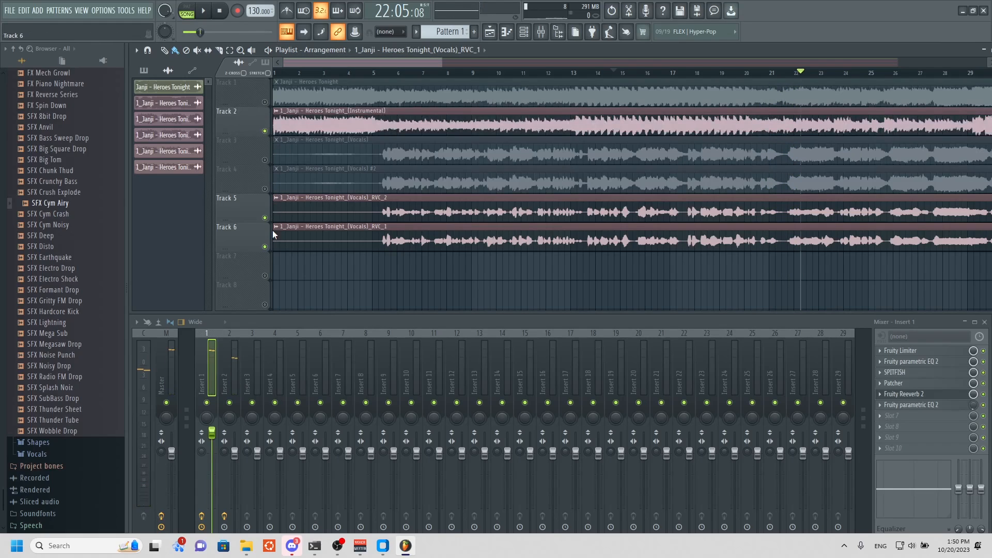
pyautogui.click(265, 217)
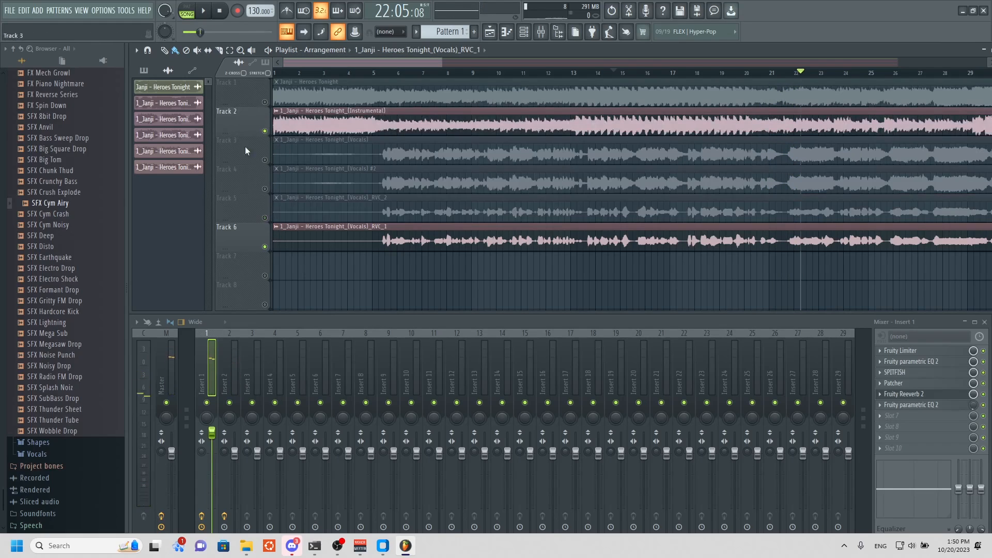
pyautogui.click(208, 17)
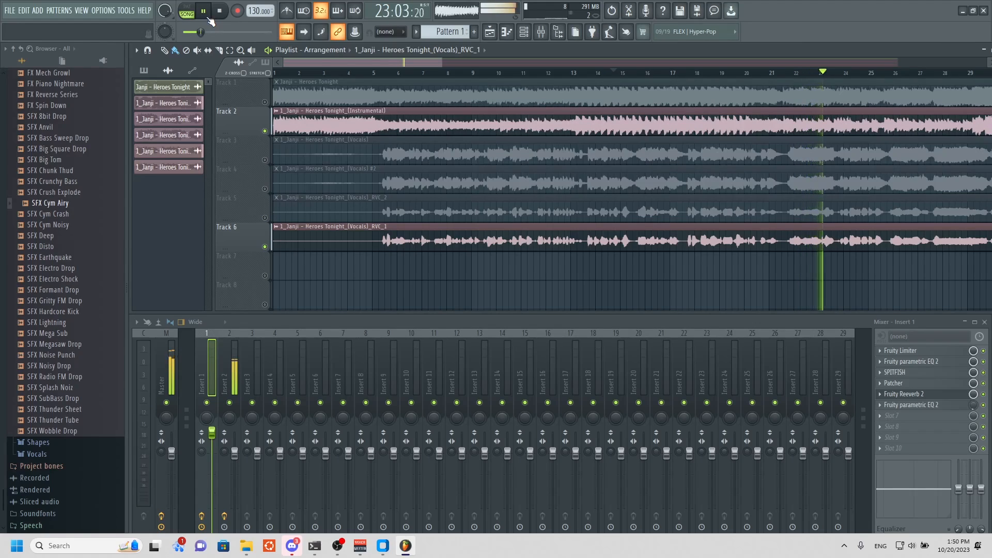
pyautogui.click(202, 15)
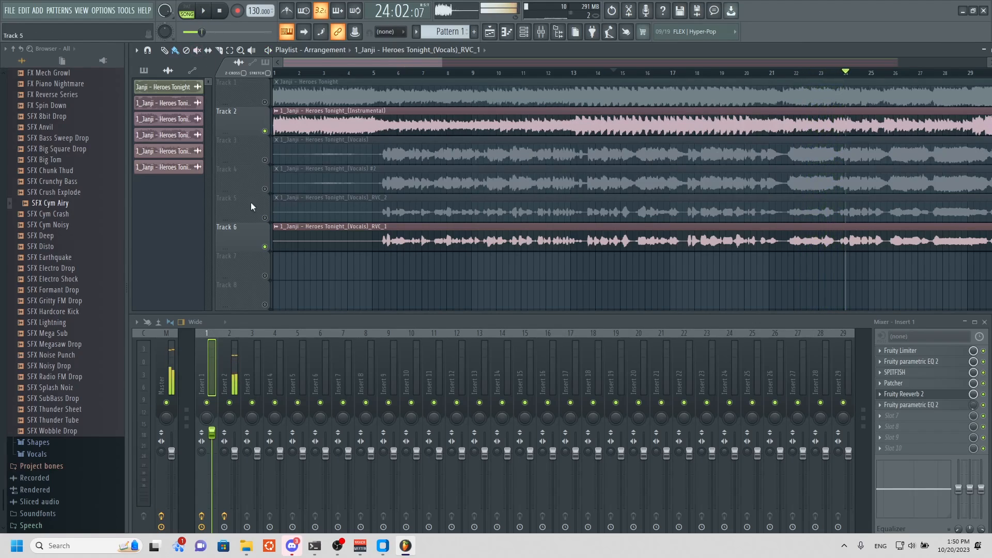
# Switch the active vocals from Track 6 to Track 5 and listen to RVC_2 over the instrumental.
pyautogui.click(265, 218)
pyautogui.click(265, 246)
pyautogui.click(203, 11)
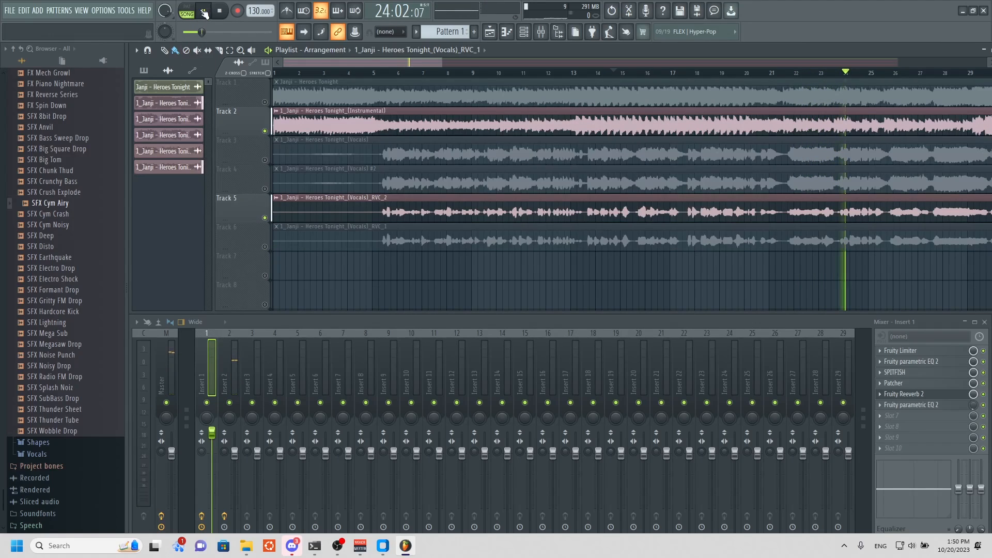
pyautogui.click(203, 12)
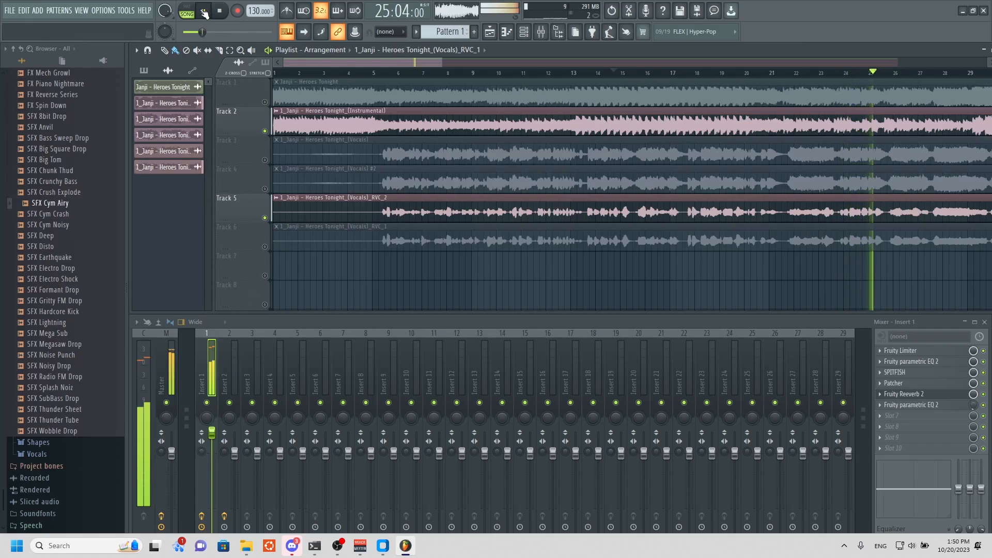
# Unmute Track 6 and play both converted vocals with the instrumental through bar 30.
pyautogui.click(265, 246)
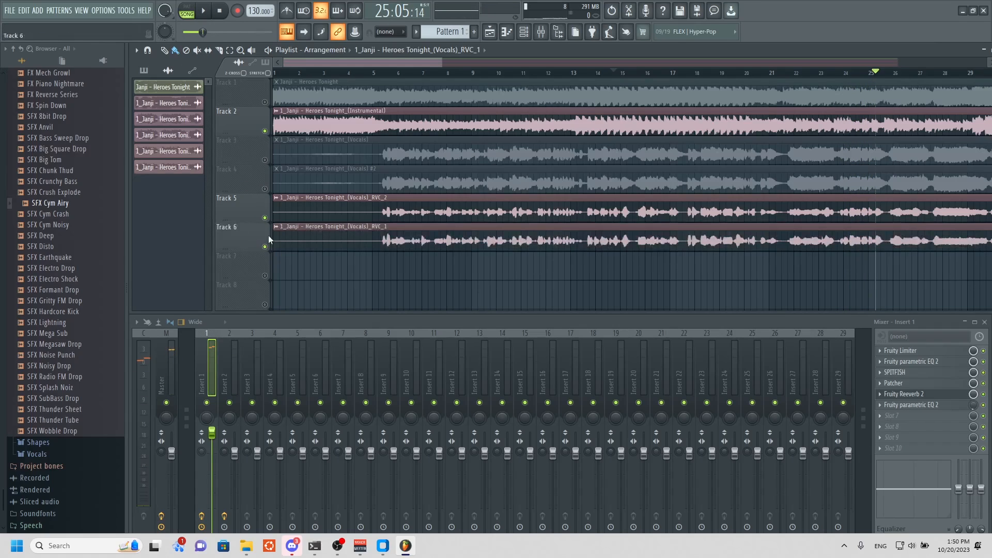
pyautogui.click(209, 12)
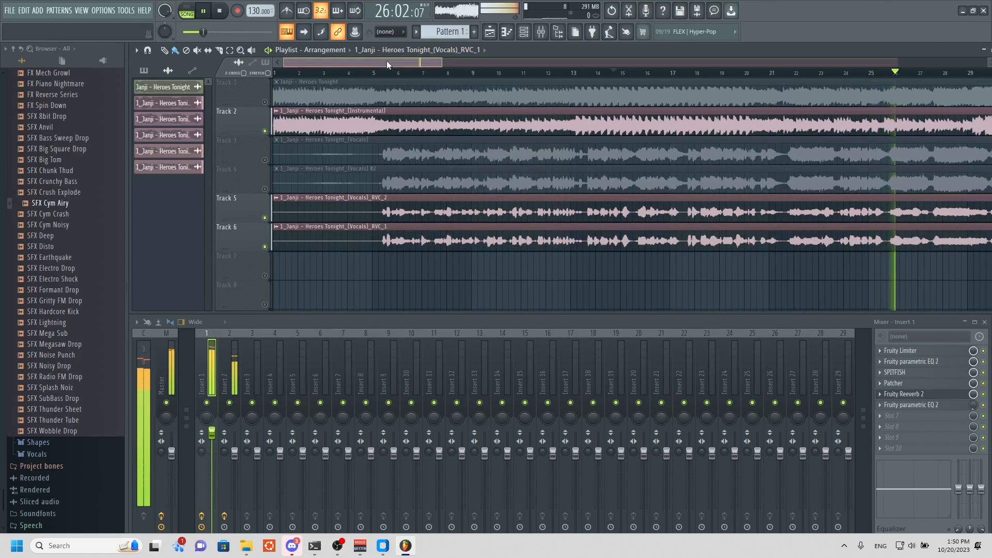
pyautogui.moveTo(387, 61); pyautogui.dragTo(488, 75)
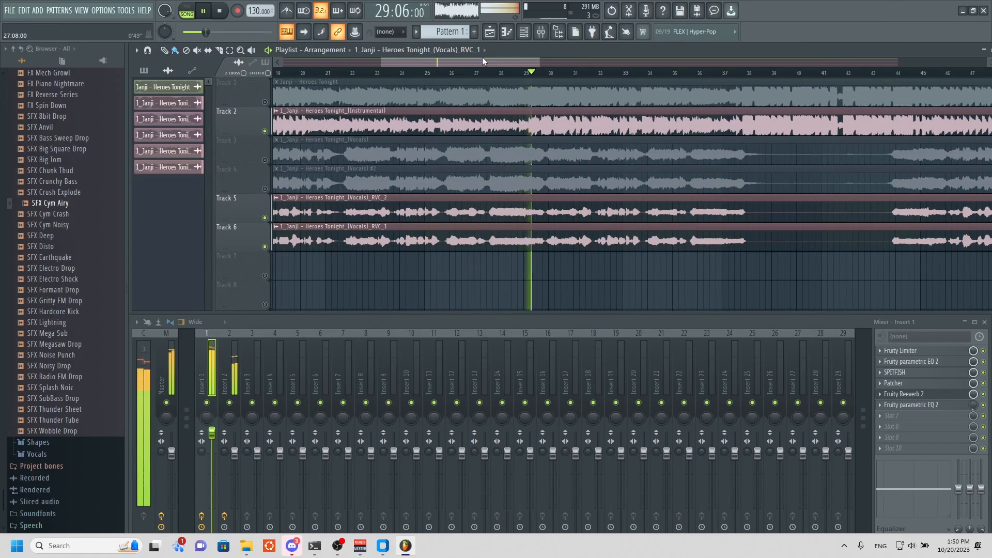
pyautogui.press('space')
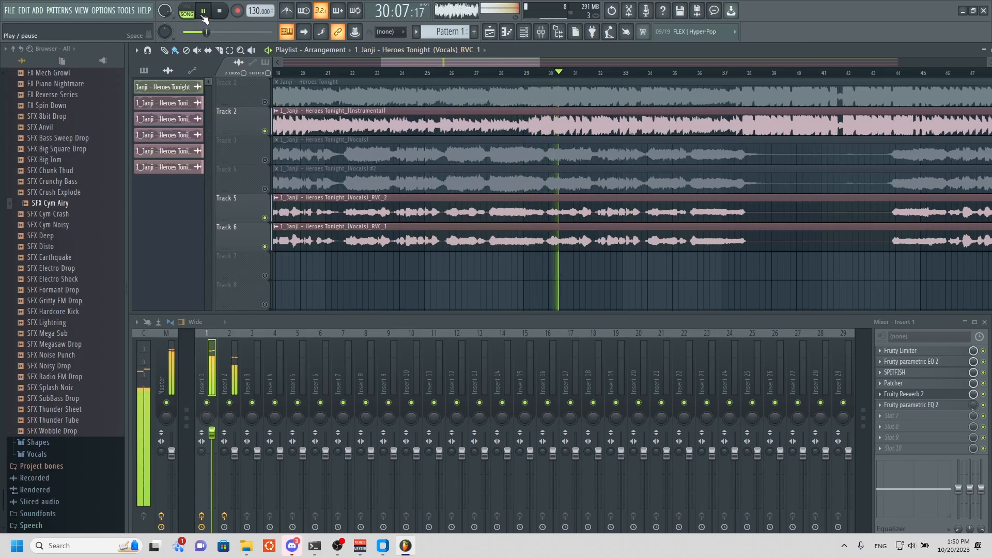
# Route the original vocals clip on Track 3 to mixer Insert 3 and close its channel settings.
pyautogui.moveTo(422, 63); pyautogui.dragTo(289, 53)
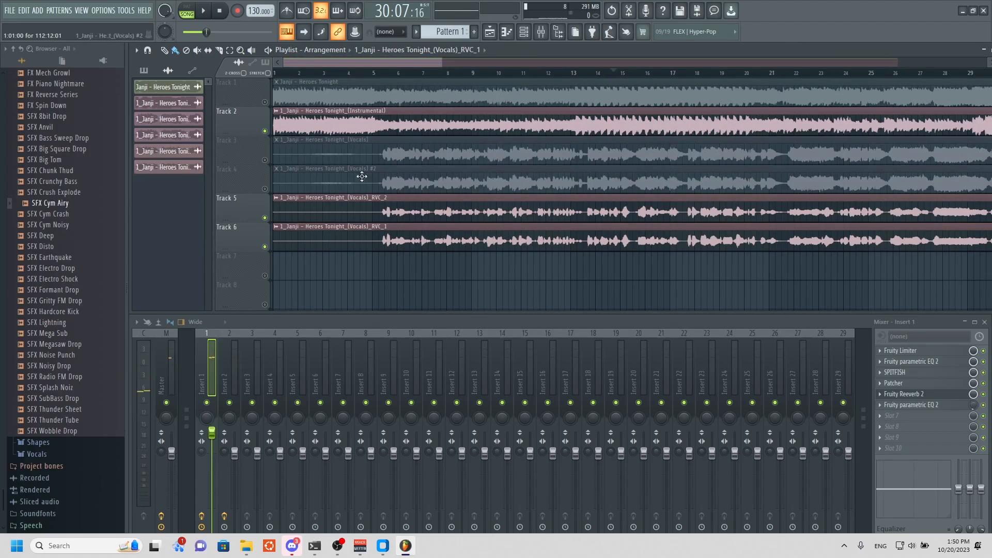
pyautogui.doubleClick(390, 159)
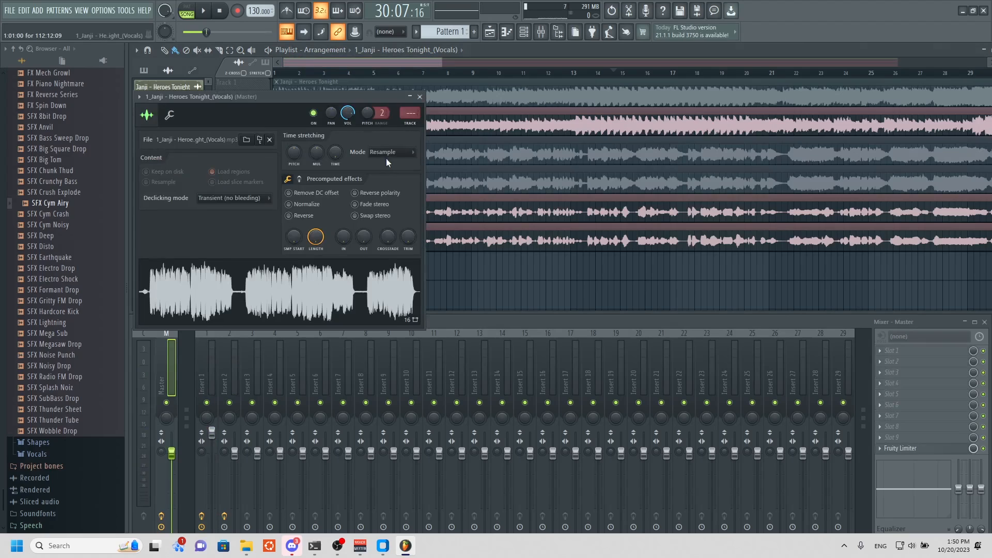
pyautogui.click(420, 96)
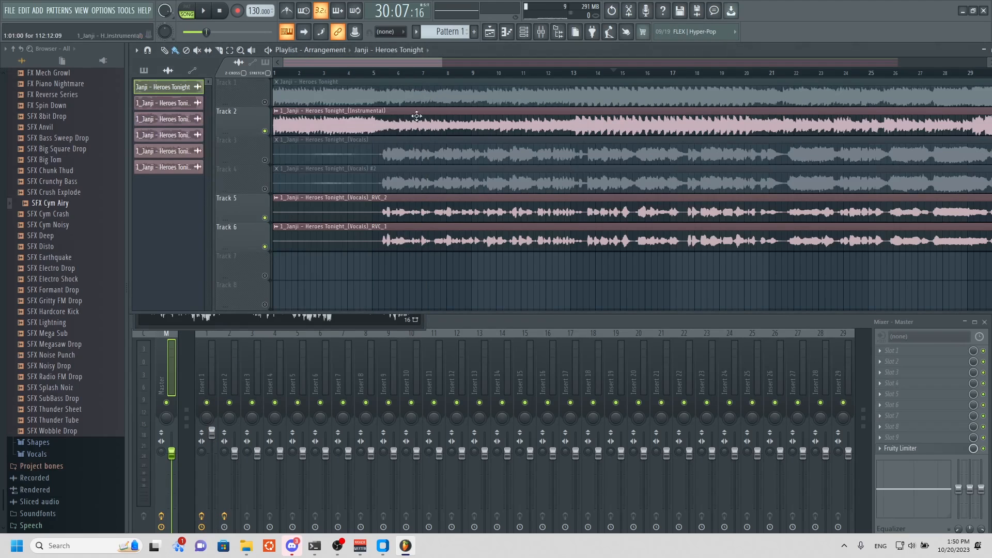
pyautogui.doubleClick(354, 149)
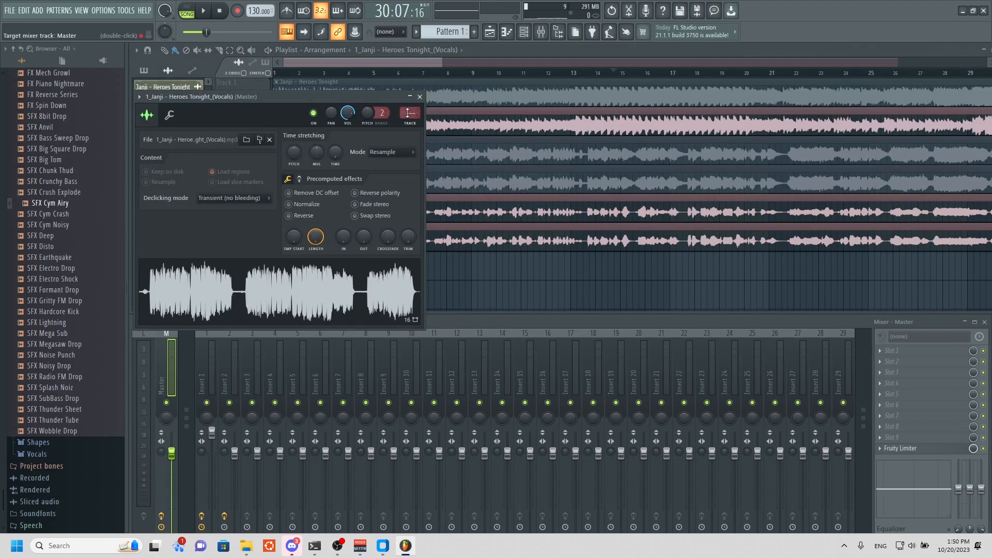
pyautogui.moveTo(407, 113); pyautogui.dragTo(407, 104)
pyautogui.click(420, 98)
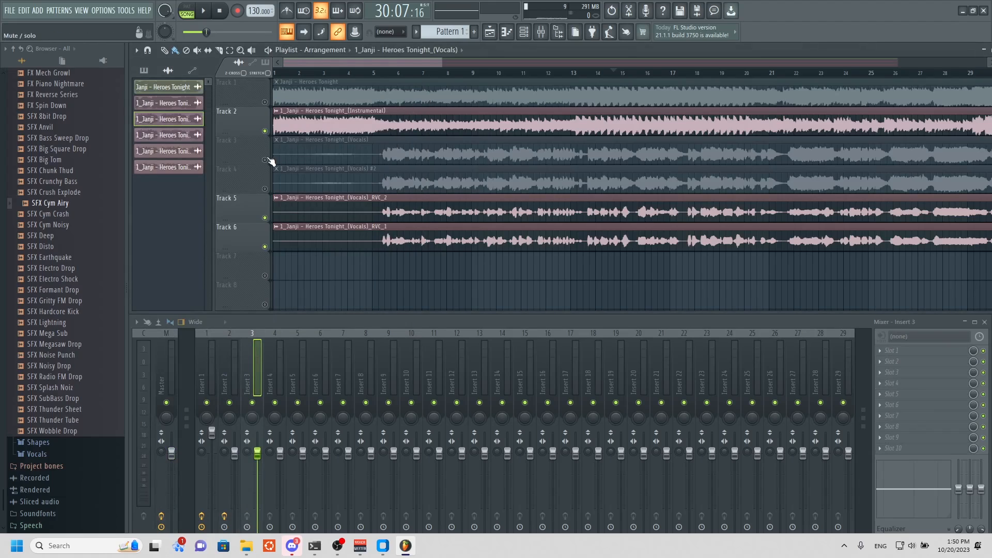
# Unmute the original vocals on Track 3, mute RVC_1 on Track 6, and play the mix.
pyautogui.click(265, 160)
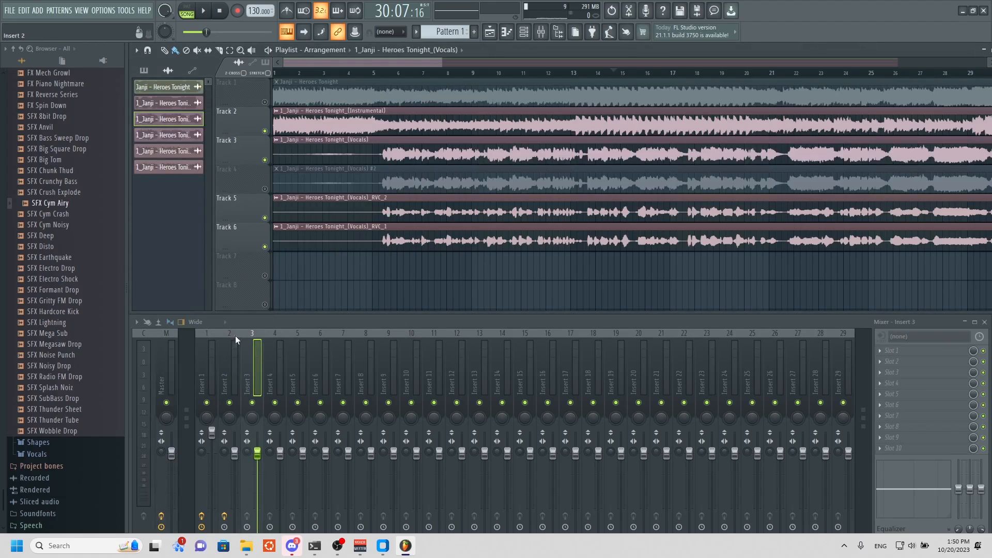
pyautogui.click(208, 19)
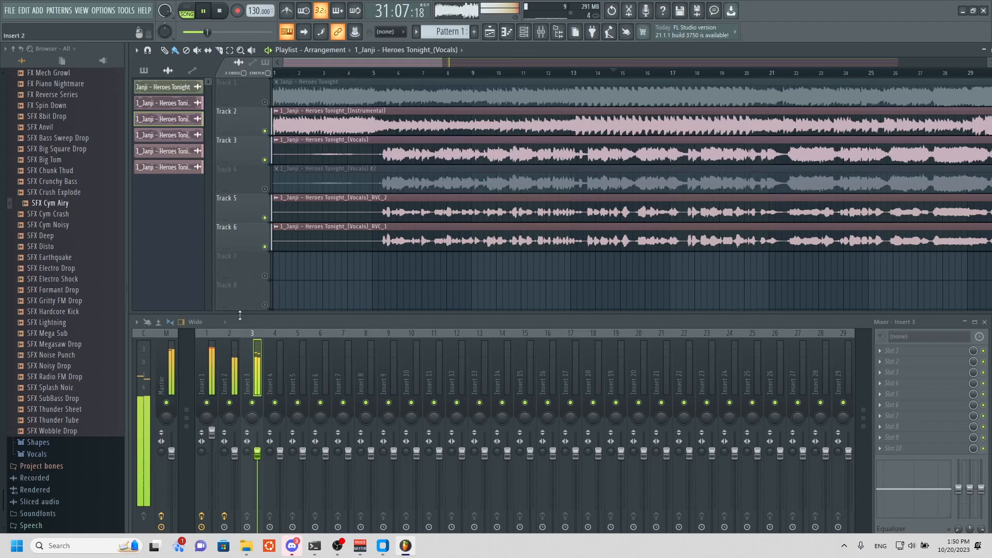
pyautogui.click(265, 245)
pyautogui.click(207, 14)
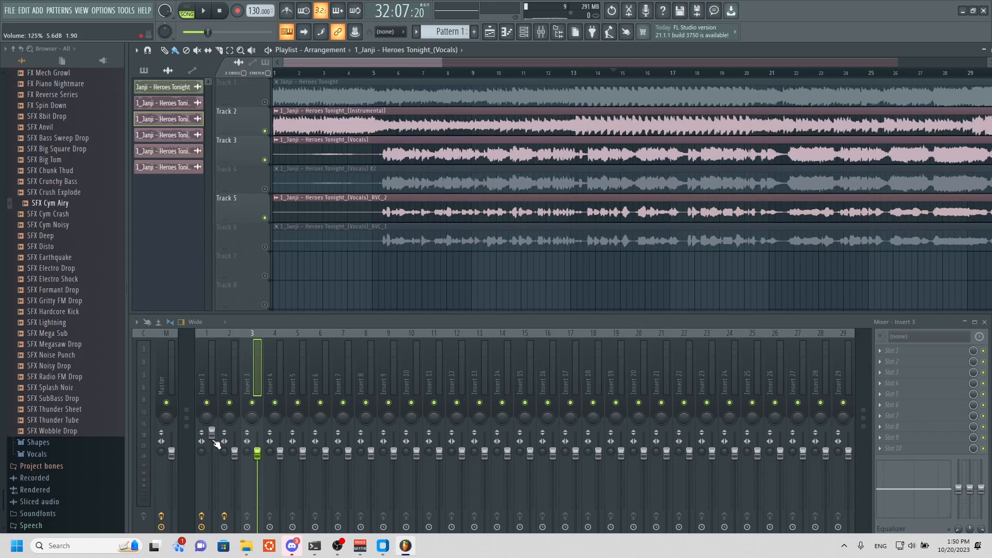
# Play the mix, restart it from about bar 7, and lower Insert 1's volume to about 105%.
pyautogui.click(205, 10)
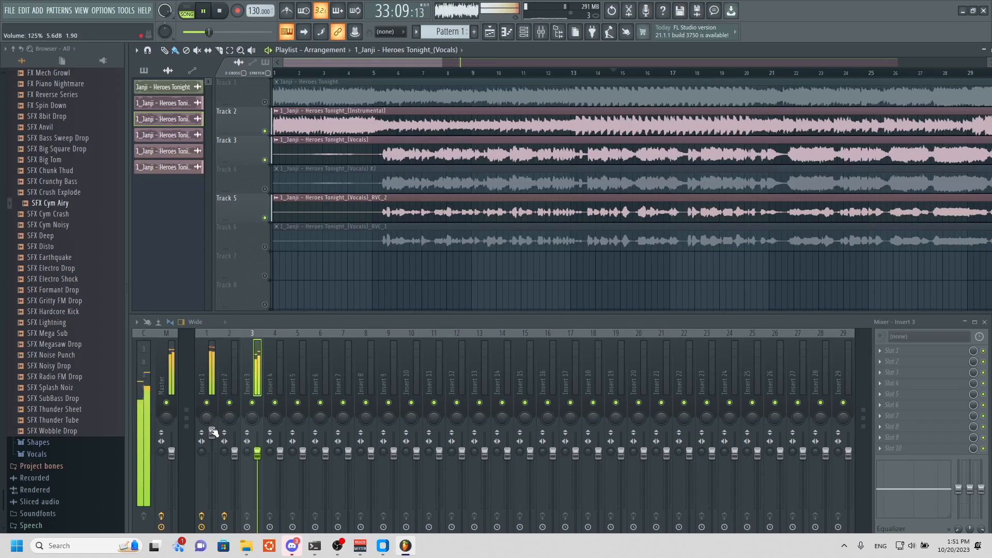
pyautogui.moveTo(212, 433); pyautogui.dragTo(212, 464)
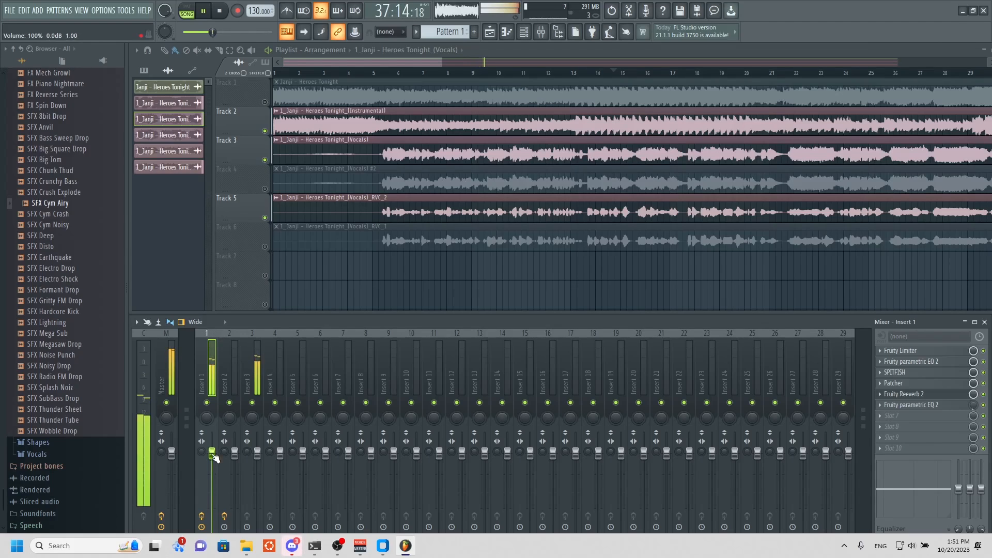
pyautogui.click(429, 71)
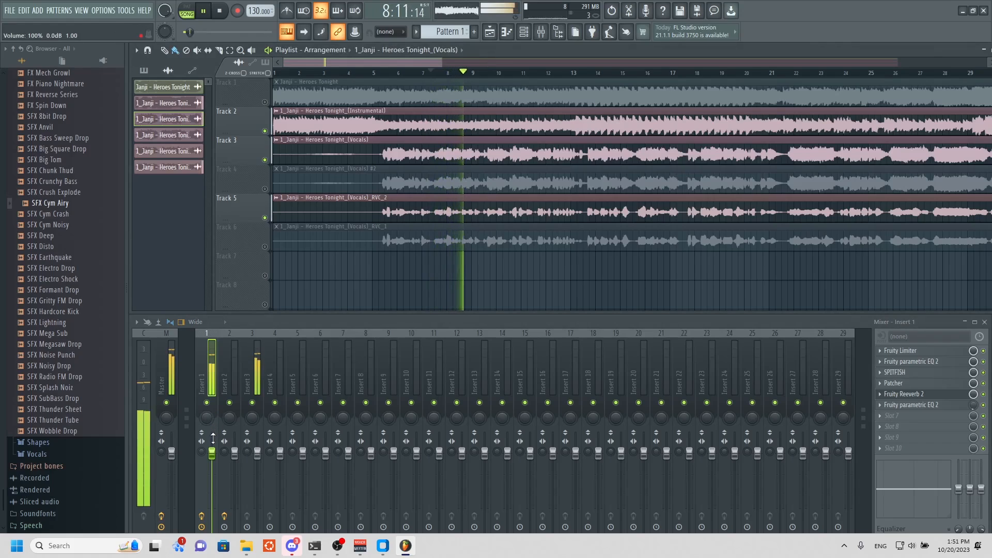
pyautogui.moveTo(213, 438); pyautogui.dragTo(212, 447)
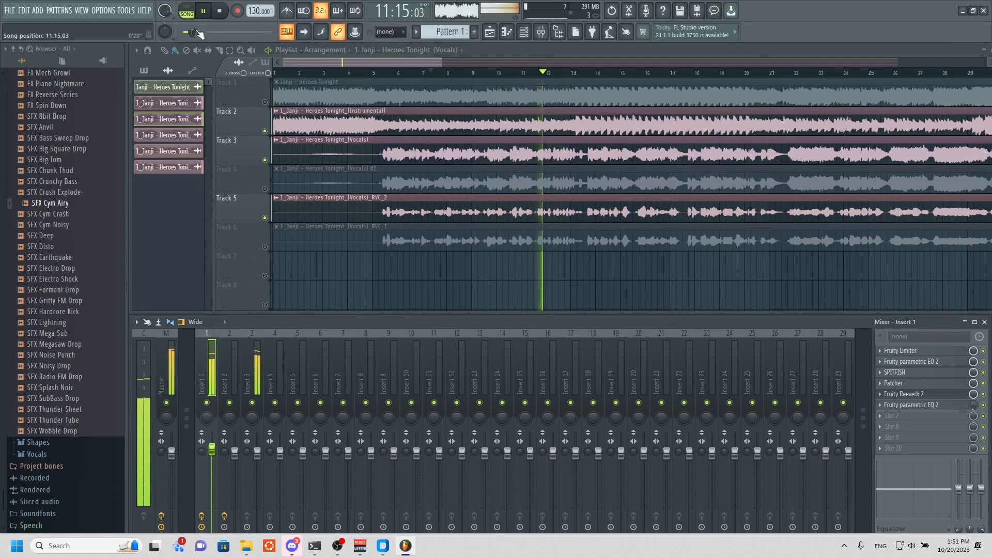
pyautogui.click(203, 12)
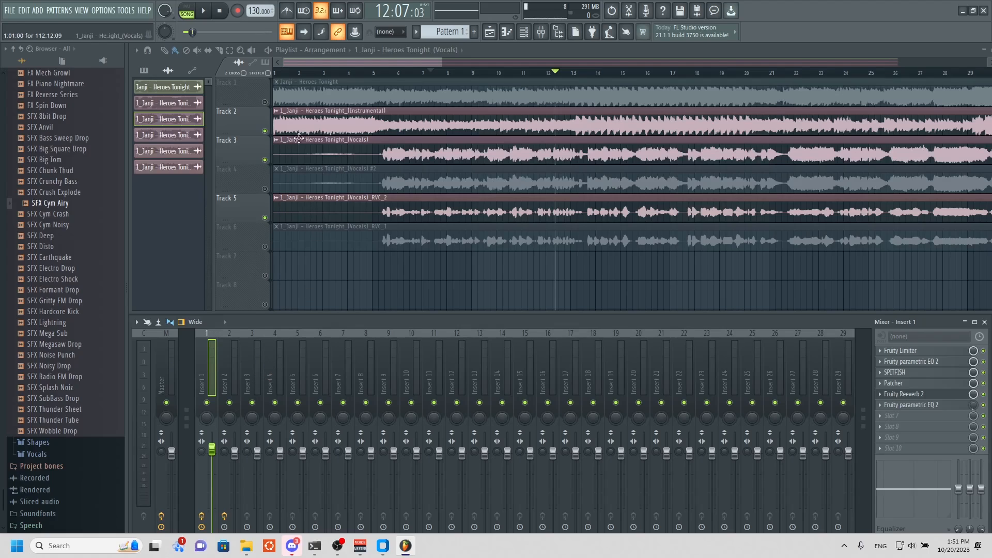
# Mute the original vocals on Track 3 and unmute the RVC_1 vocals on Track 6.
pyautogui.click(265, 159)
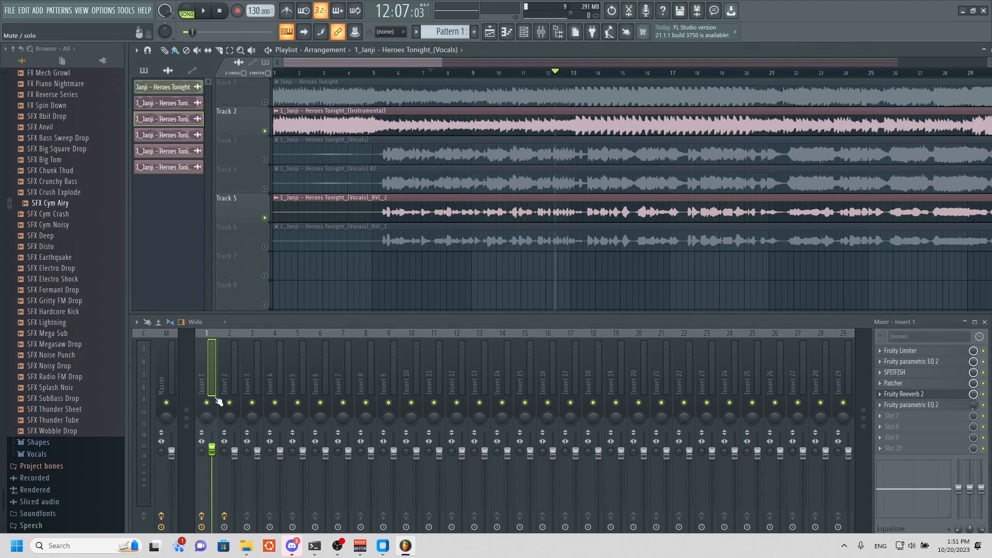
pyautogui.click(230, 387)
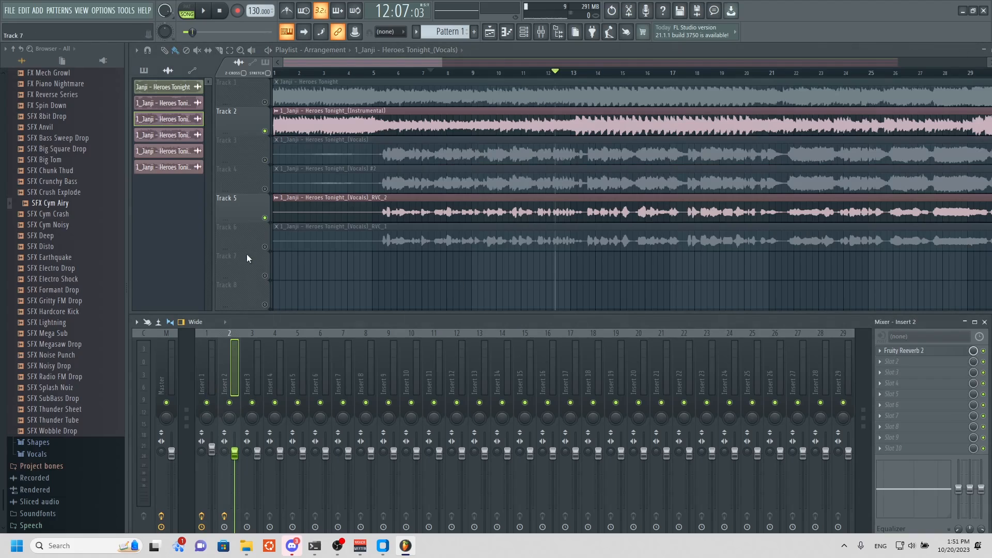
pyautogui.click(265, 247)
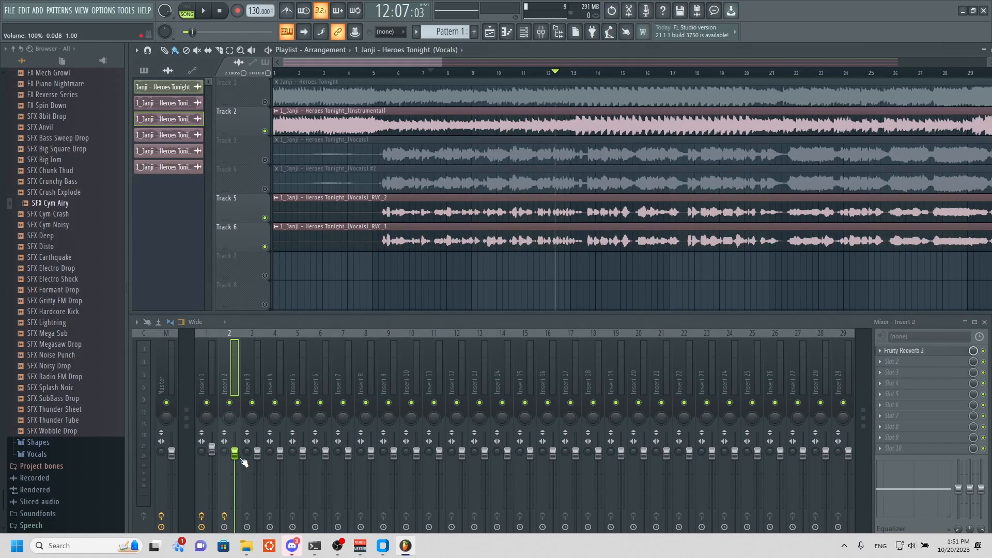
# Lower Insert 2's volume and listen to both converted vocals over the instrumental.
pyautogui.moveTo(241, 460); pyautogui.dragTo(242, 484)
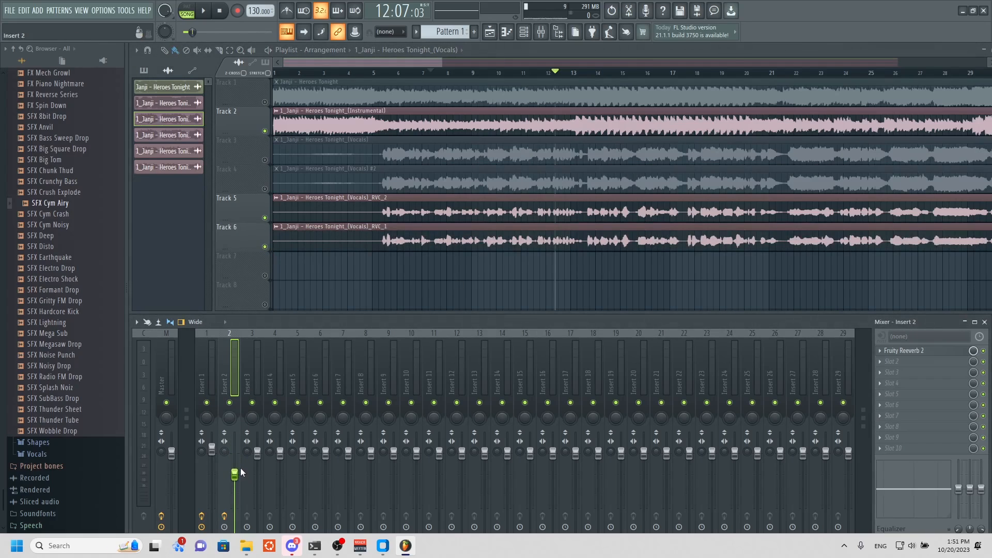
pyautogui.click(202, 10)
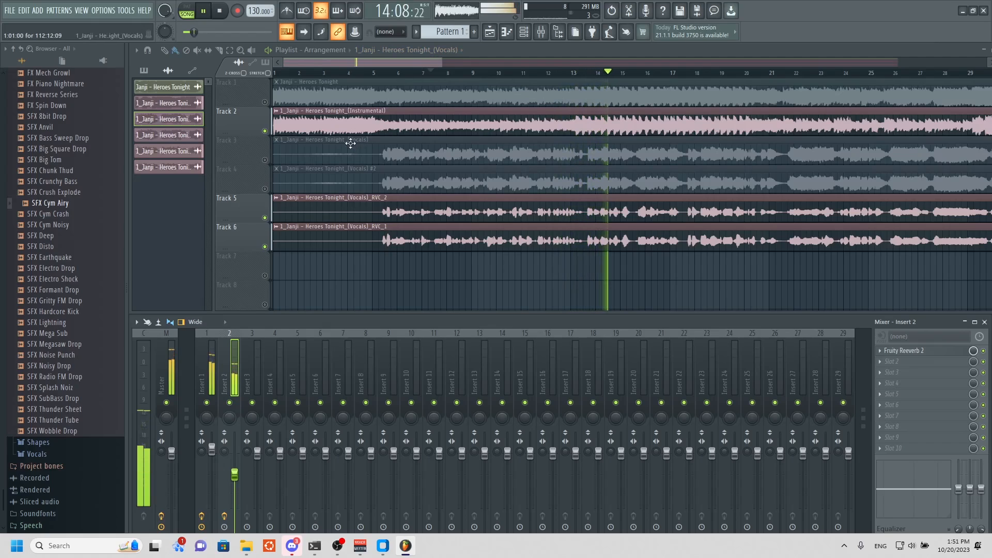
pyautogui.click(205, 11)
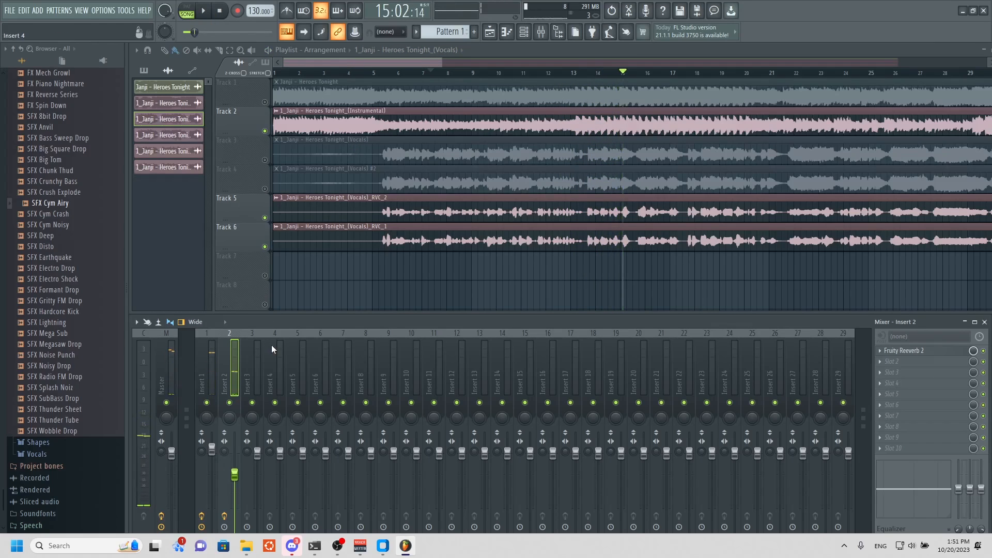
# Mute the instrumental on Track 2 and lower Insert 2's volume to about 47% while playing only the converted vocals.
pyautogui.click(264, 127)
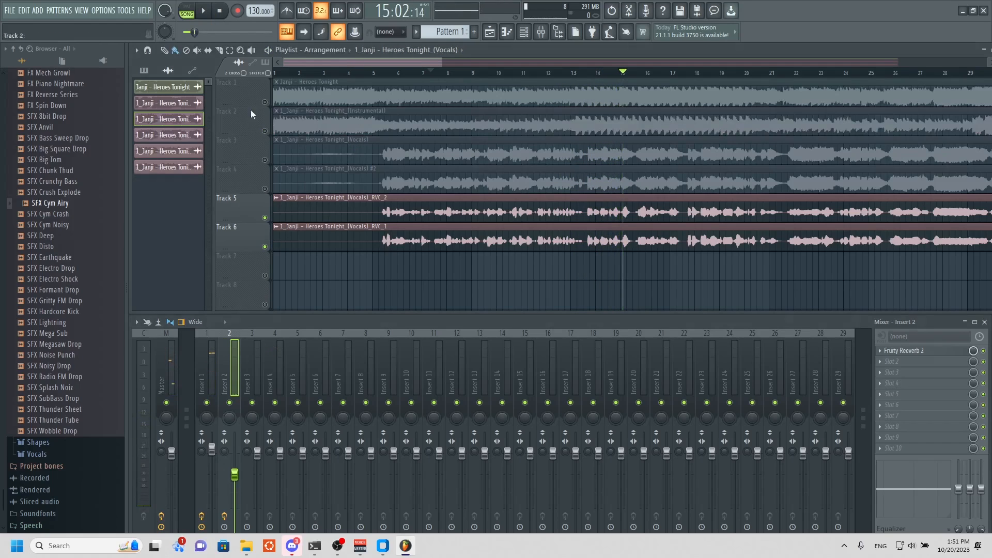
pyautogui.click(202, 11)
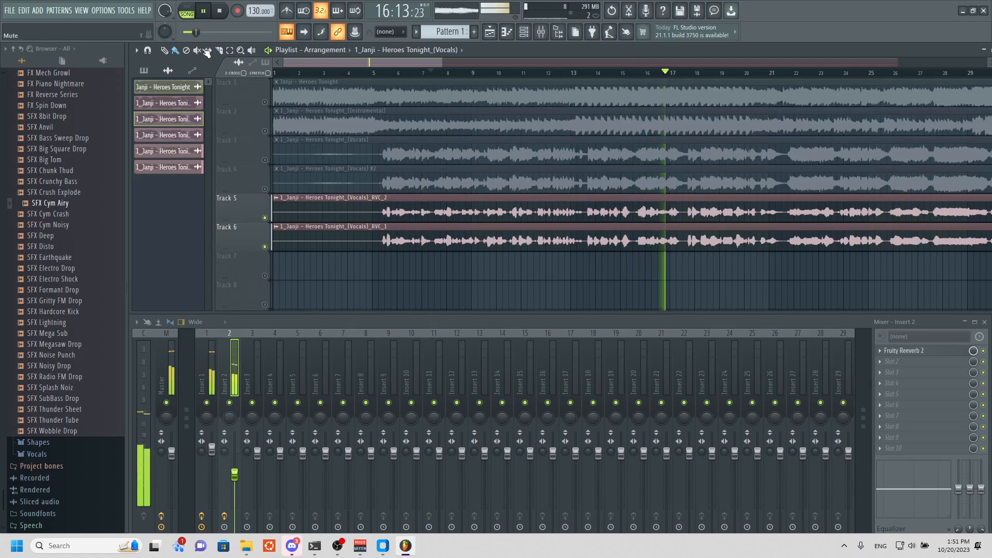
pyautogui.moveTo(235, 474); pyautogui.dragTo(236, 490)
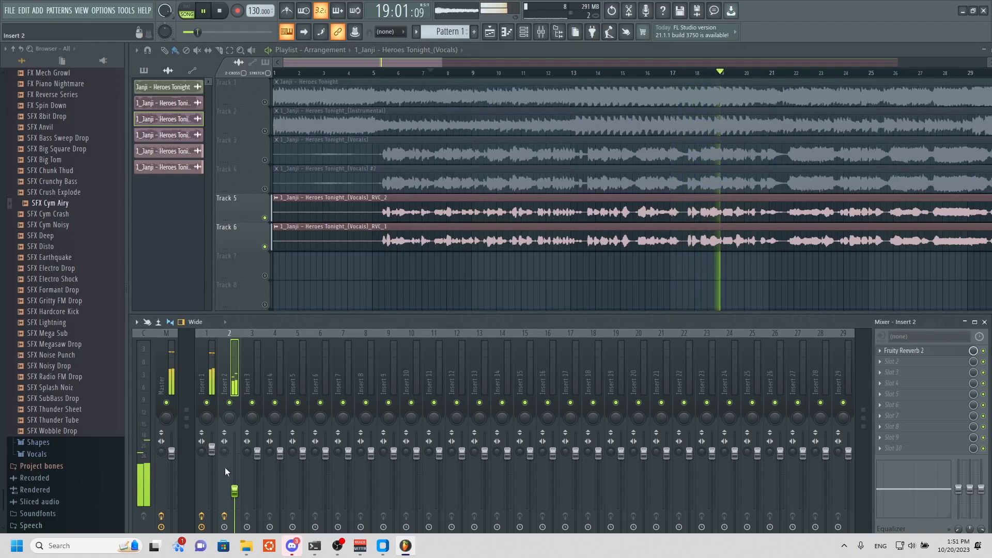
pyautogui.moveTo(235, 494); pyautogui.dragTo(236, 498)
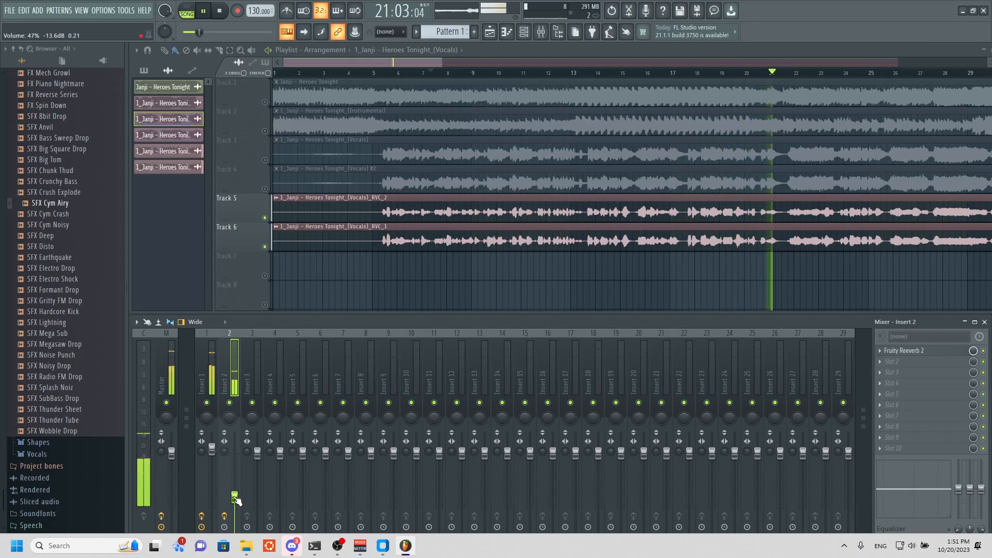
pyautogui.moveTo(236, 501)
pyautogui.mouseDown()
pyautogui.moveTo(236, 532)
pyautogui.moveTo(234, 497)
pyautogui.mouseUp()
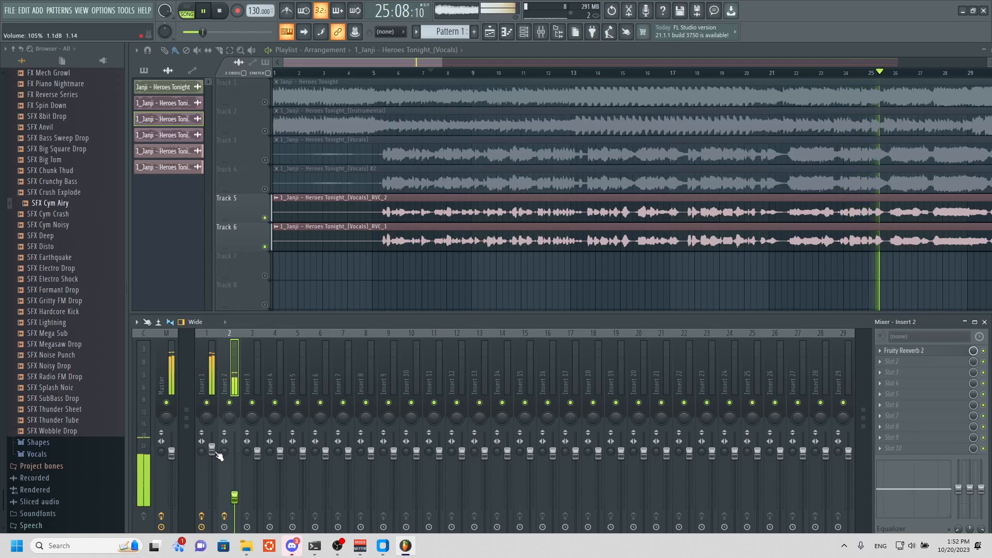
pyautogui.click(203, 10)
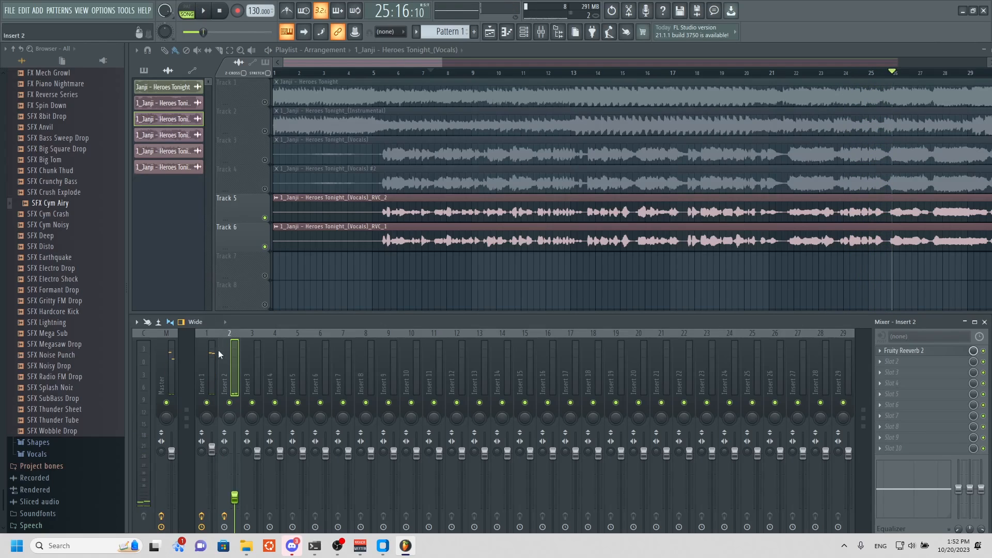
pyautogui.click(217, 451)
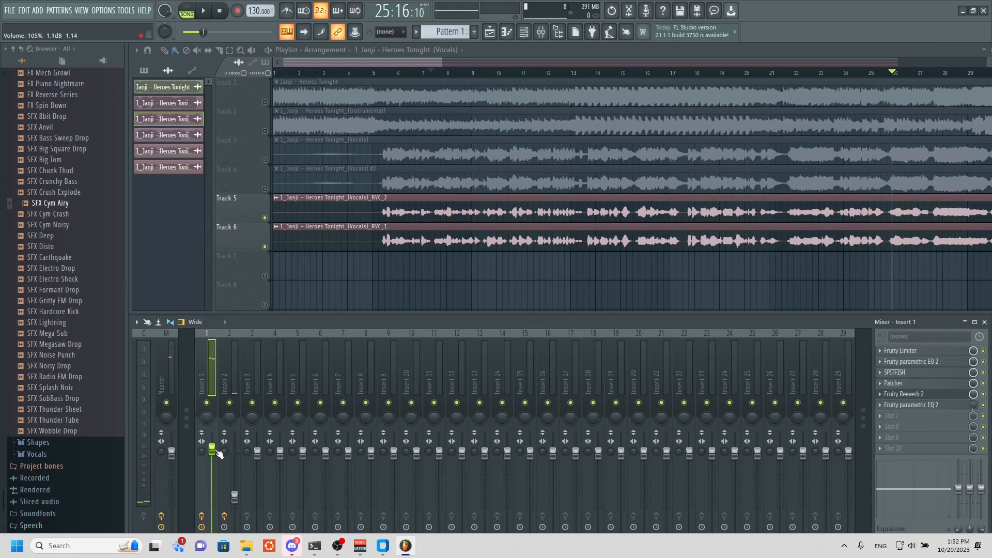
pyautogui.click(235, 498)
pyautogui.click(215, 370)
pyautogui.doubleClick(230, 371)
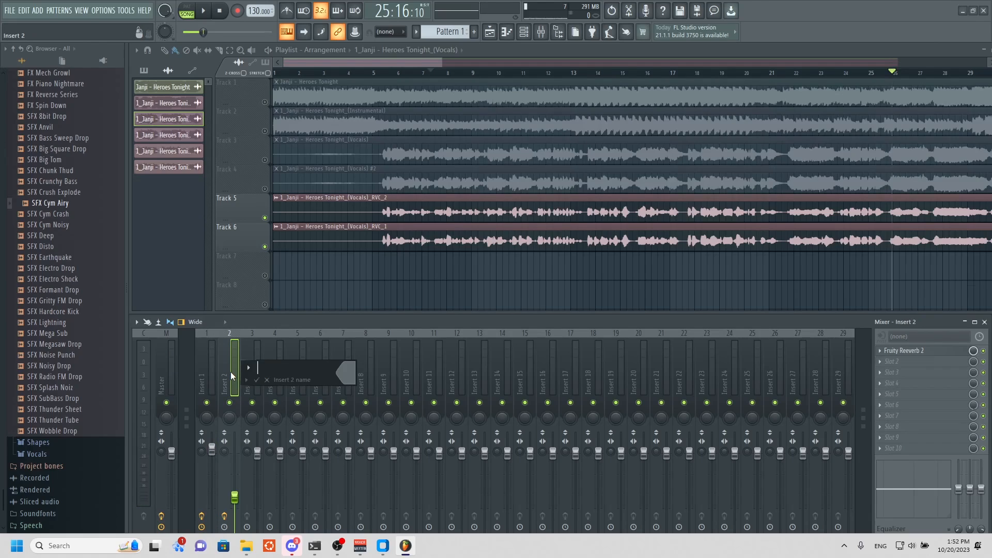
pyautogui.click(266, 379)
# Raise Insert 1's volume to 115%, raise Insert 2 slightly, and play the converted vocals.
pyautogui.click(208, 378)
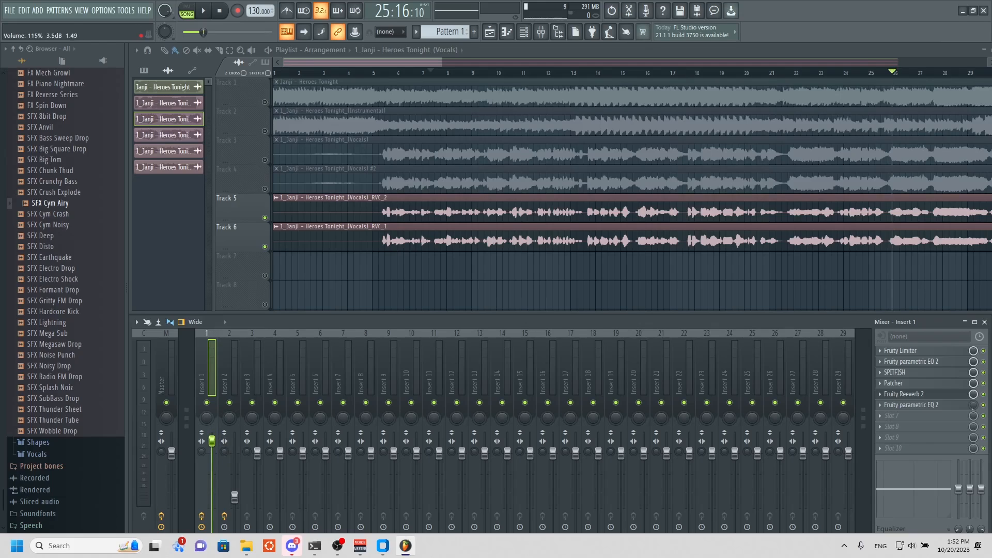
pyautogui.moveTo(231, 487); pyautogui.dragTo(231, 483)
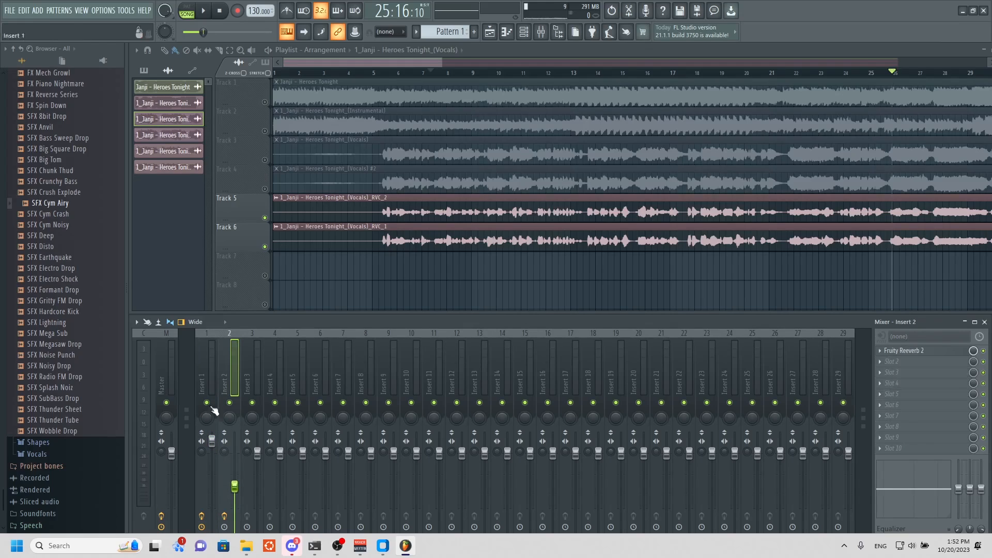
pyautogui.click(205, 13)
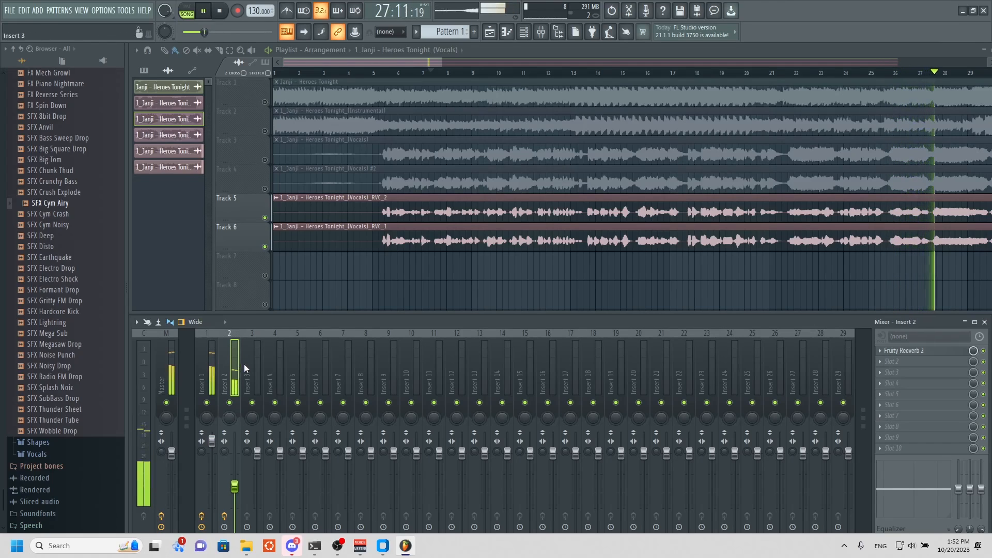
# Unmute the instrumental on Track 2, raise Insert 1's volume above 115% during playback, and stop the song.
pyautogui.click(265, 131)
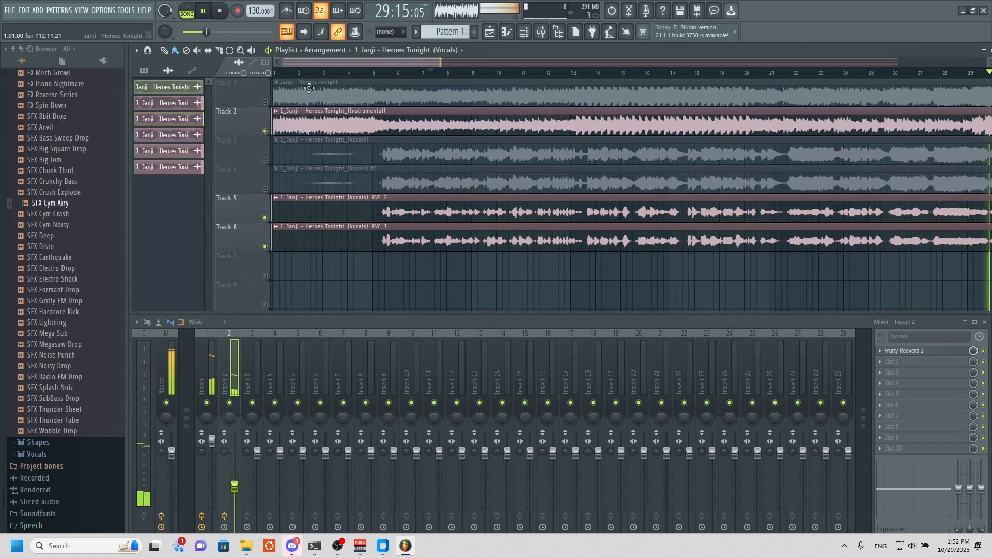
pyautogui.click(214, 427)
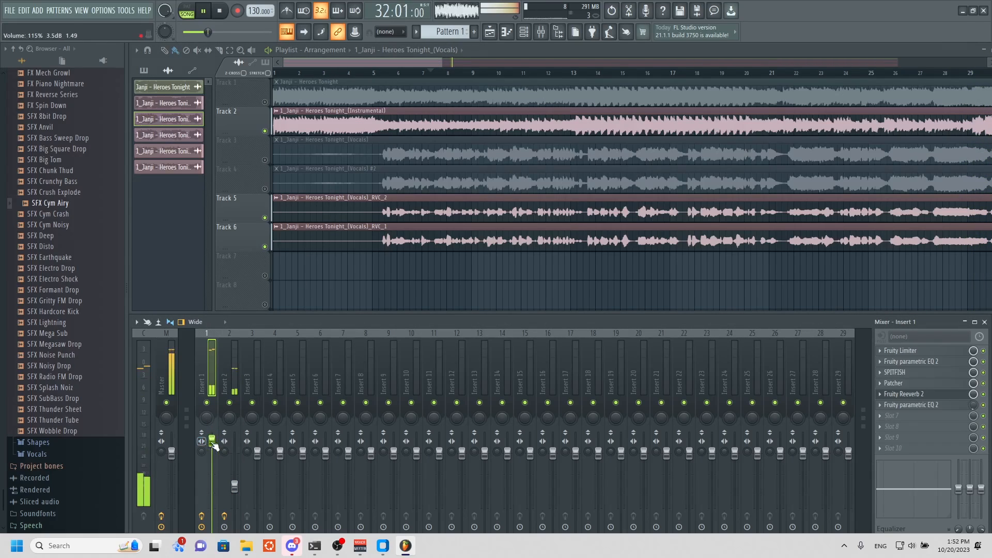
pyautogui.moveTo(212, 441); pyautogui.dragTo(212, 433)
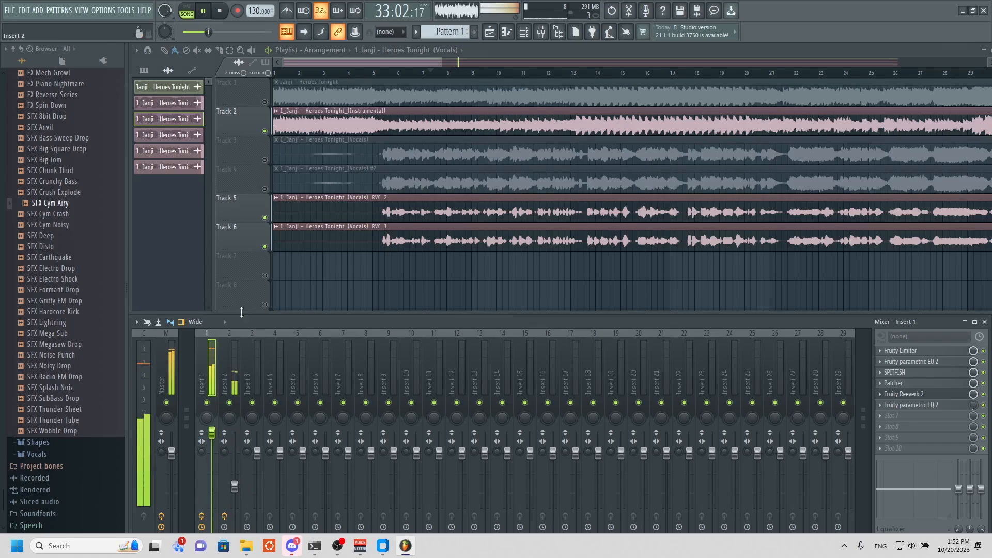
pyautogui.press('space')
# Route the instrumental clip on Track 2 to mixer Insert 4 and close its channel settings.
pyautogui.click(261, 380)
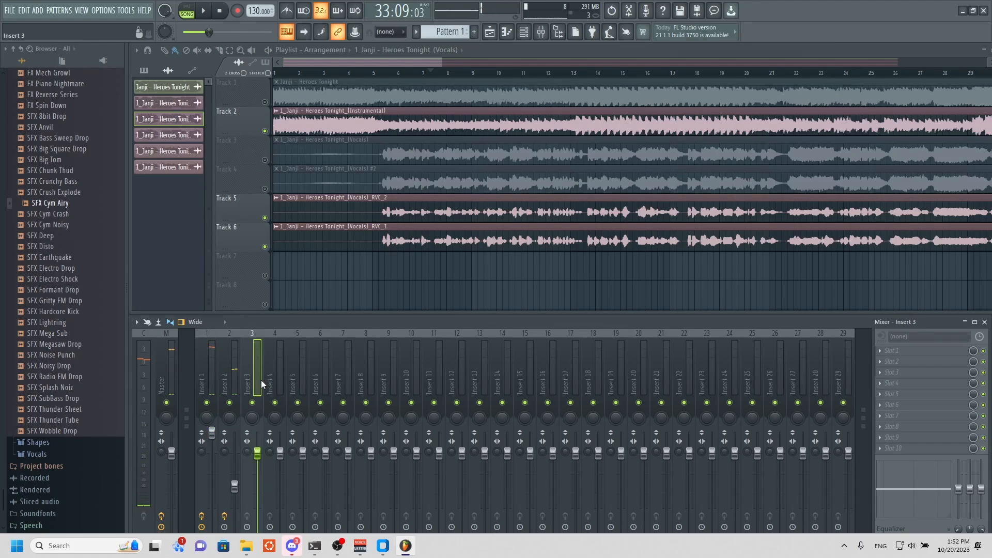
pyautogui.doubleClick(297, 132)
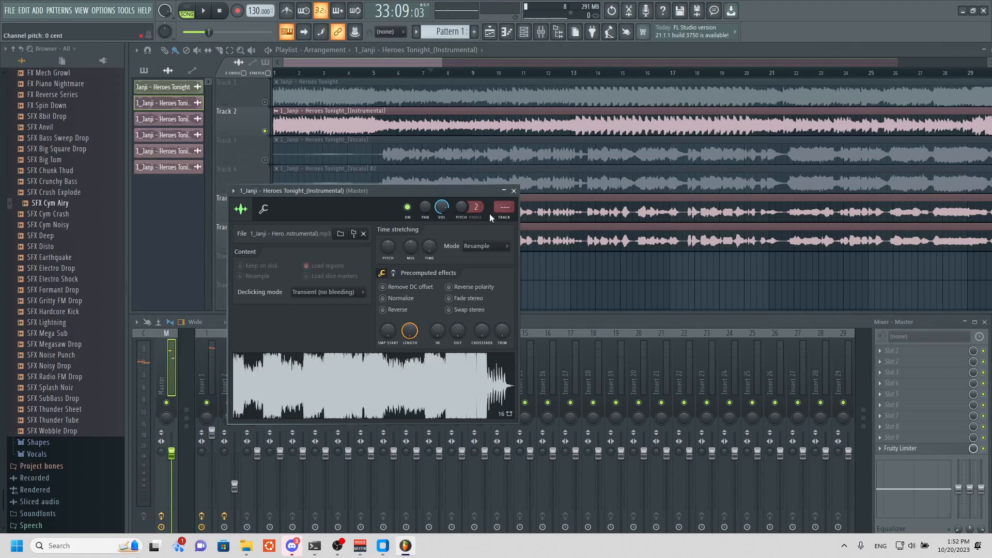
pyautogui.click(514, 191)
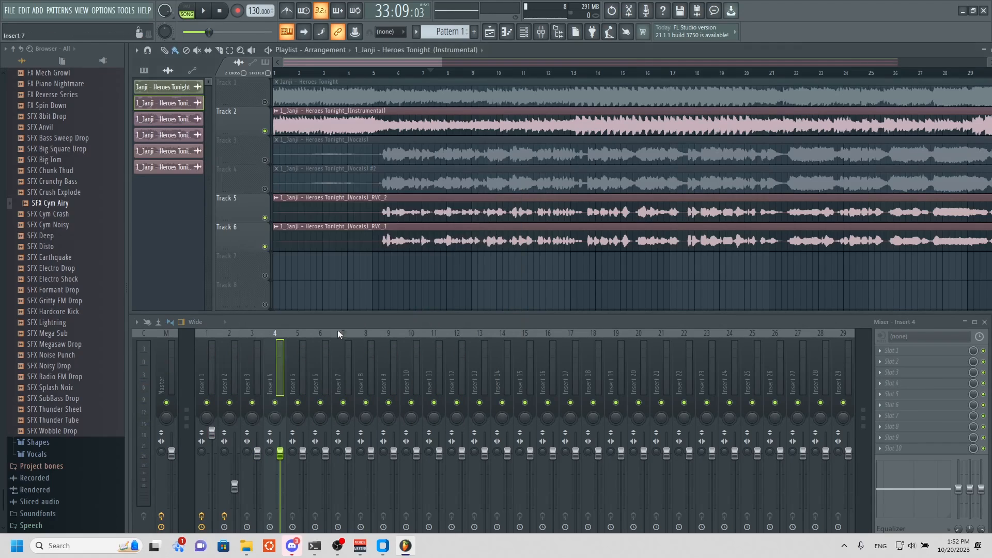
# Balance the mix during playback by reducing the instrumental on Insert 4, slightly lowering Insert 1, and raising Insert 2.
pyautogui.moveTo(283, 459); pyautogui.dragTo(284, 484)
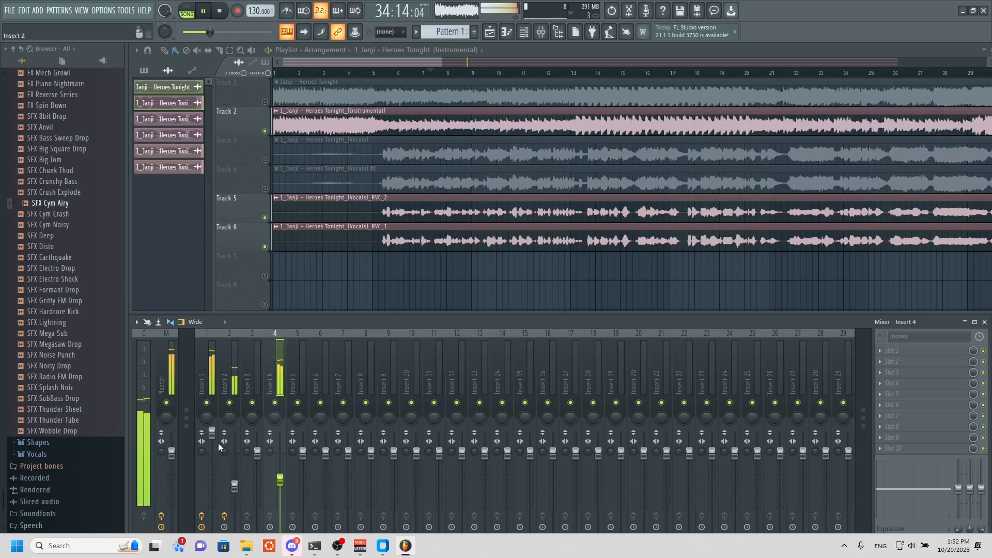
pyautogui.moveTo(215, 436); pyautogui.dragTo(215, 447)
pyautogui.click(236, 488)
pyautogui.moveTo(234, 487); pyautogui.dragTo(279, 473)
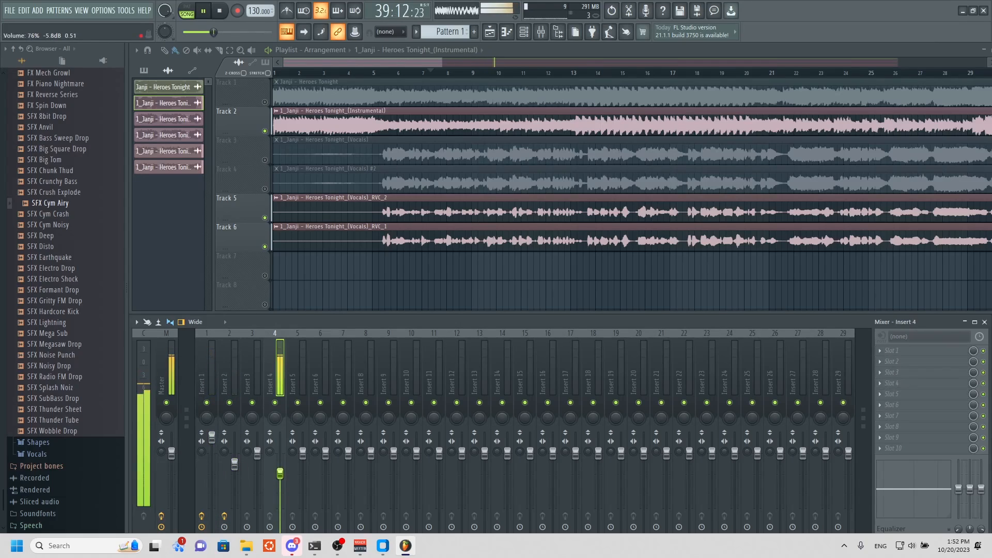
pyautogui.click(205, 12)
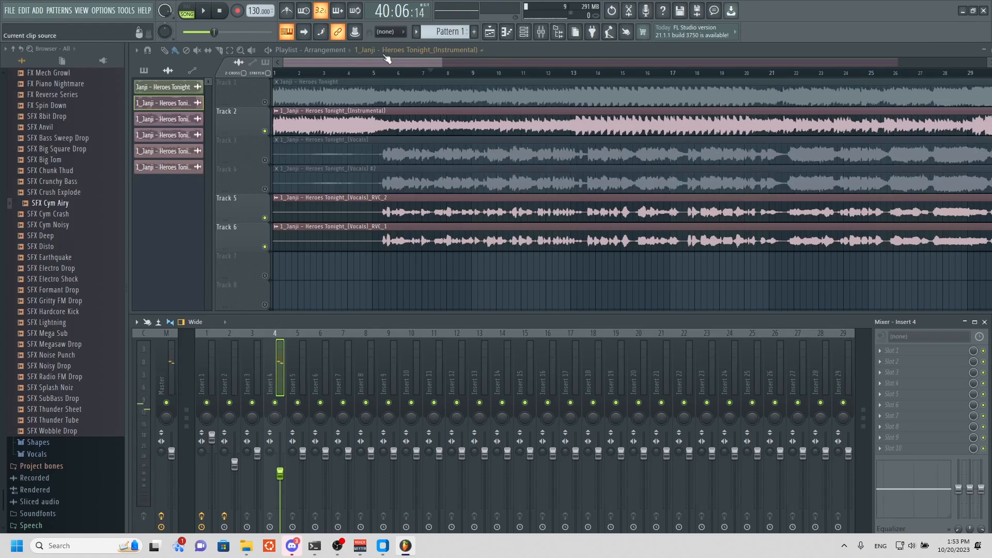
pyautogui.moveTo(401, 64); pyautogui.dragTo(669, 78)
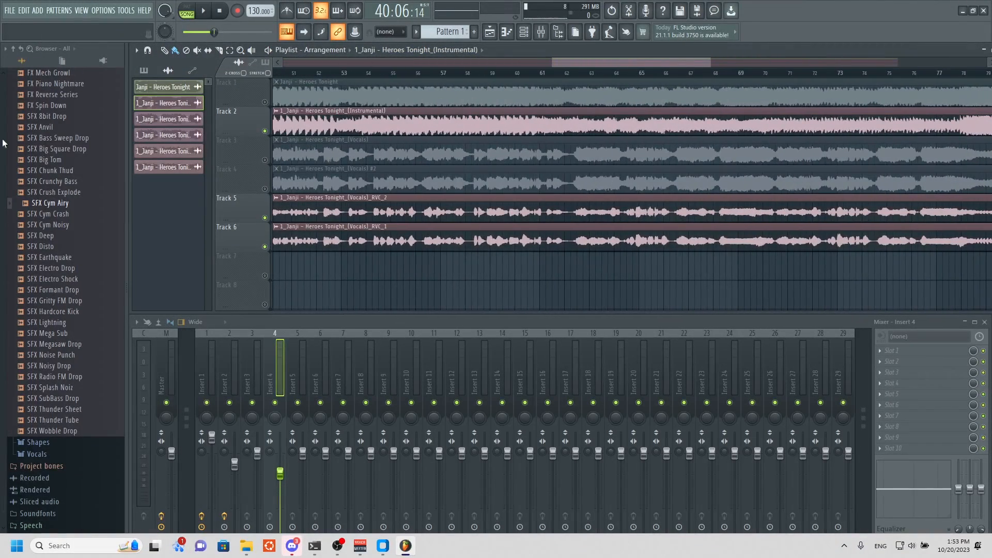
pyautogui.click(10, 12)
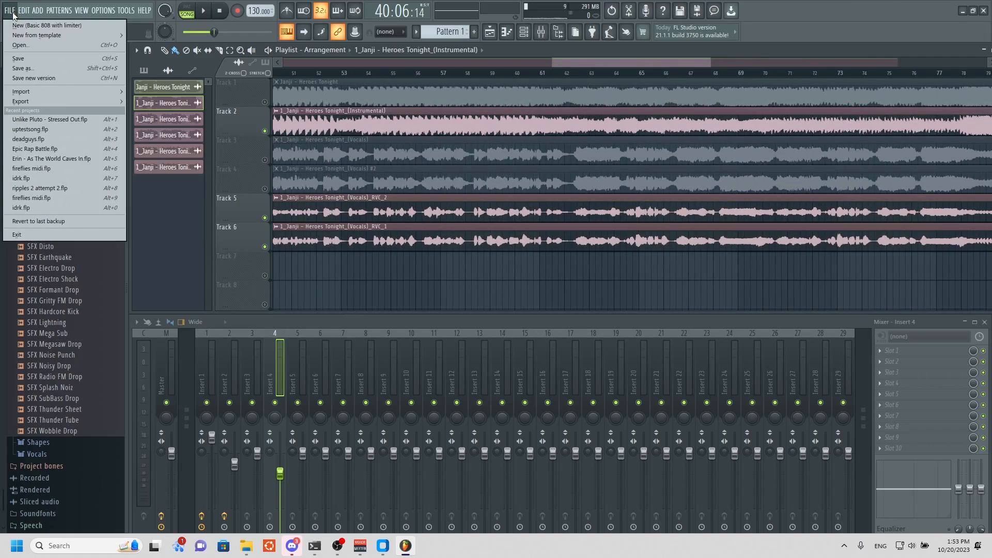
pyautogui.click(38, 12)
pyautogui.click(800, 41)
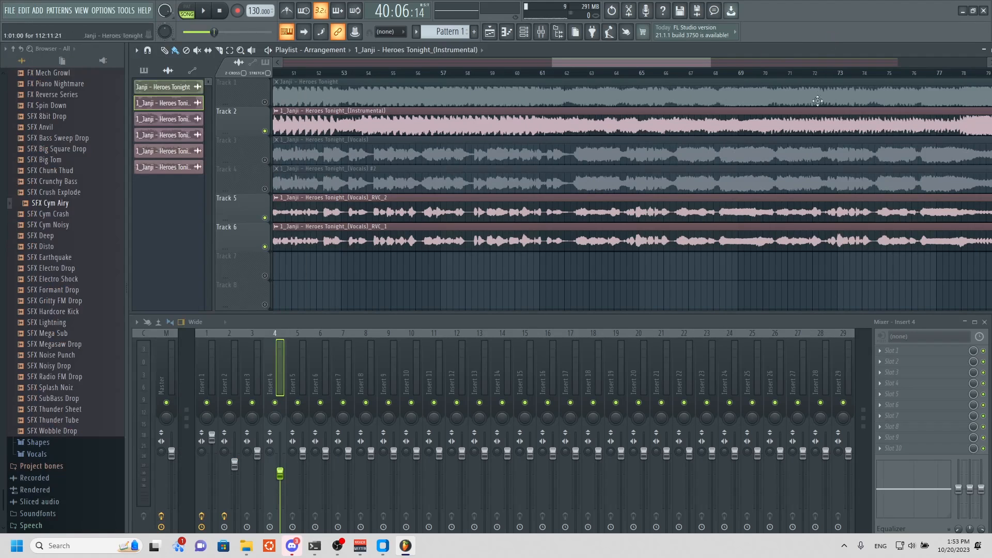
pyautogui.moveTo(551, 62); pyautogui.dragTo(753, 84)
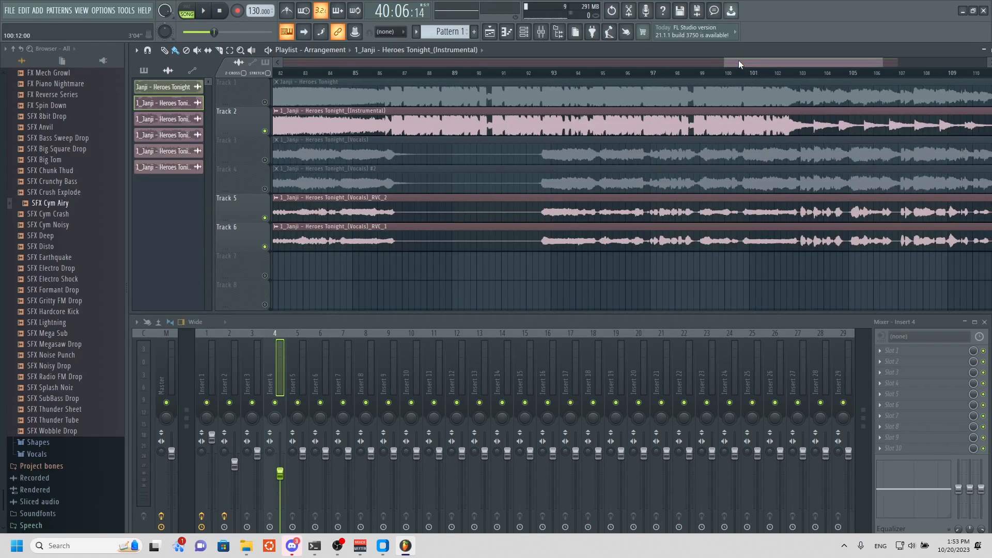
# Play the song from the vocal entry near bar 44, briefly muting the RVC_1 vocal on Track 6 to compare the mix.
pyautogui.moveTo(739, 64); pyautogui.dragTo(782, 71)
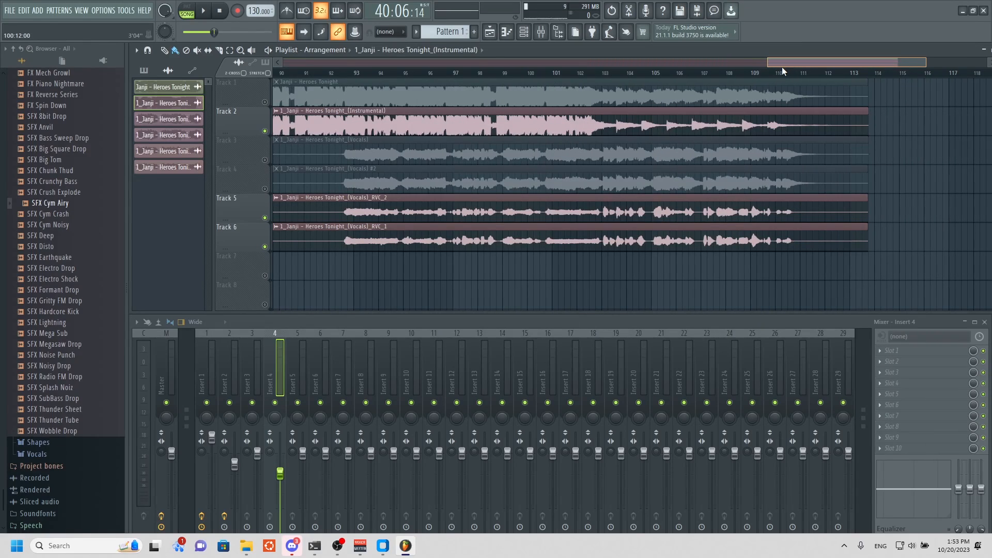
pyautogui.moveTo(783, 67); pyautogui.dragTo(294, 45)
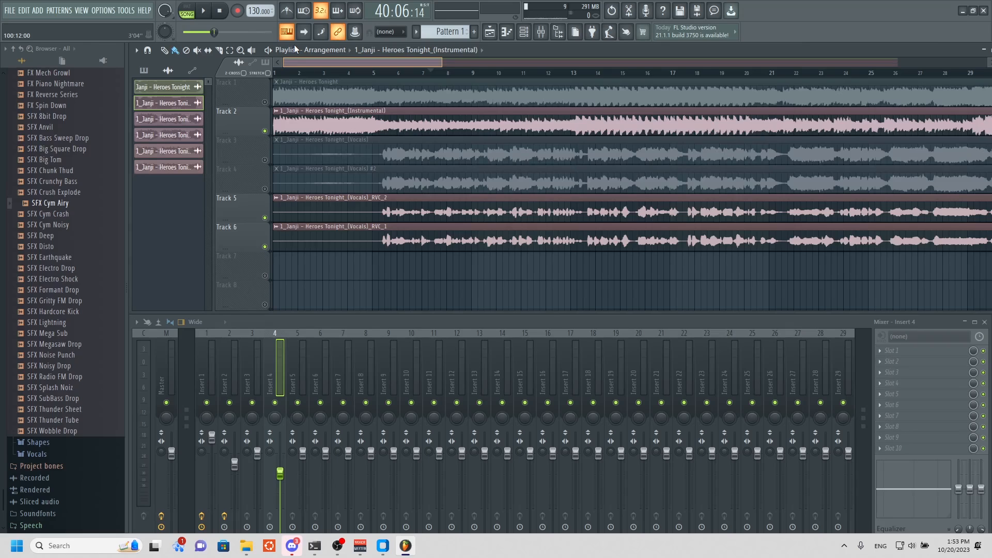
pyautogui.moveTo(293, 44); pyautogui.dragTo(331, 63)
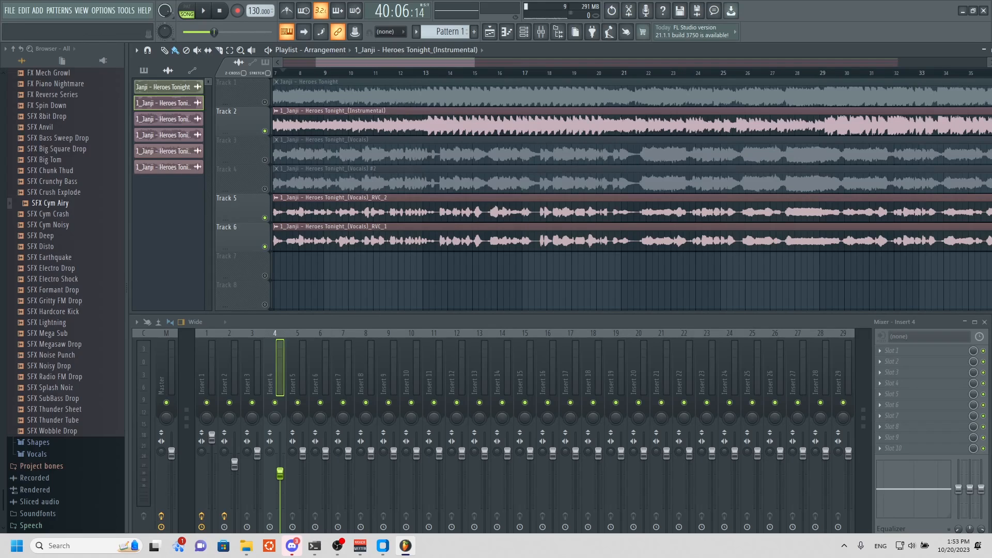
pyautogui.press('space')
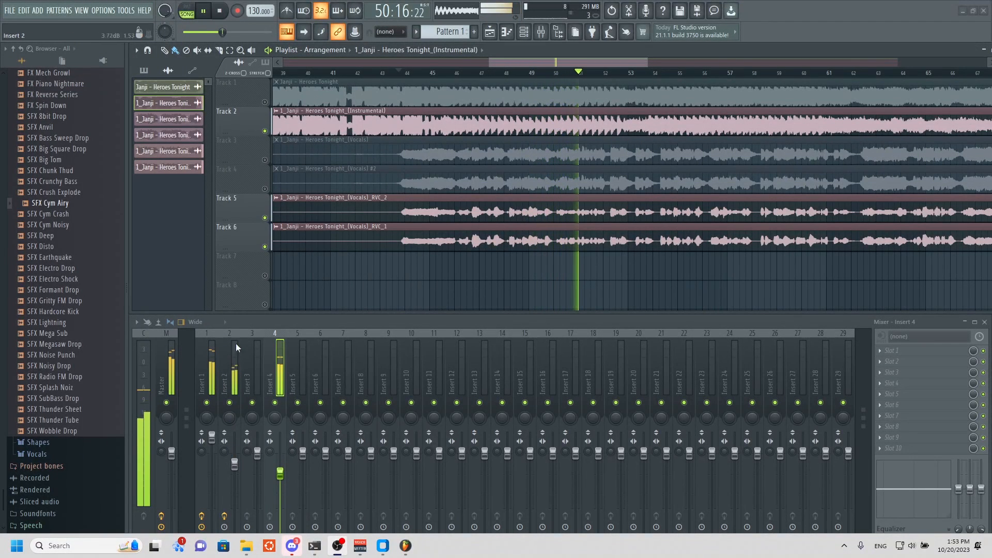
pyautogui.click(266, 246)
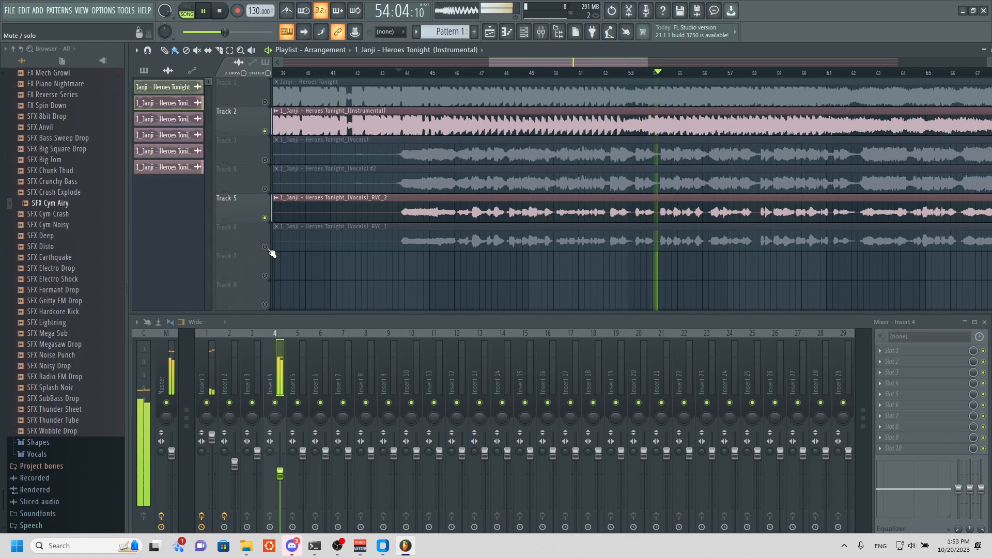
pyautogui.click(266, 247)
# Solo the RVC_2 vocal on Track 5, solo the RVC_1 vocal on Track 6, and unmute Track 5 to play both together.
pyautogui.rightClick(265, 219)
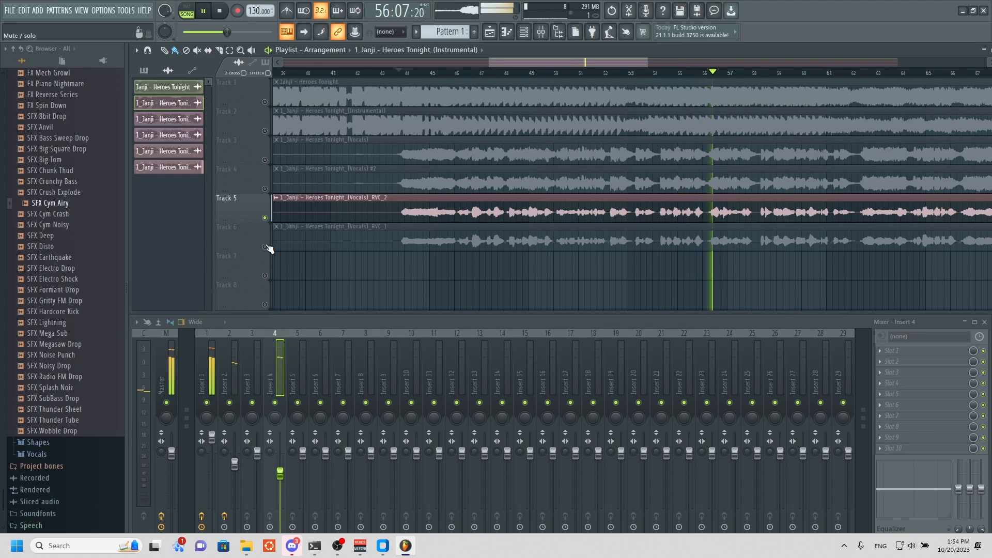
pyautogui.rightClick(265, 247)
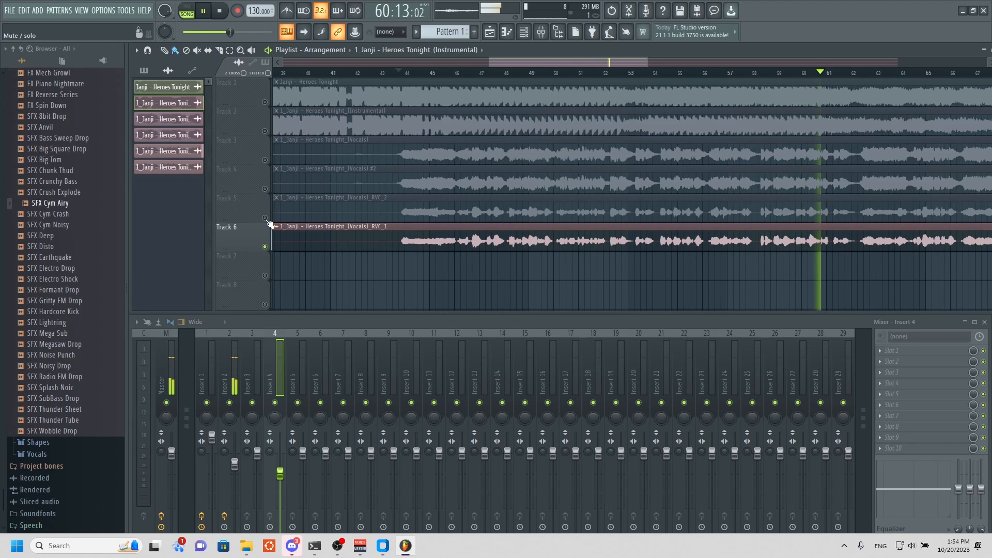
pyautogui.click(265, 218)
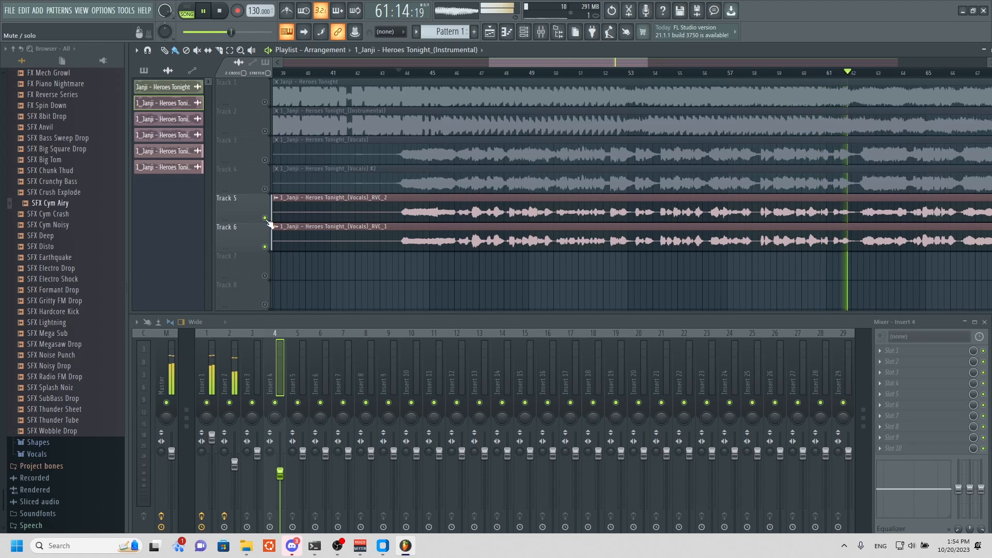